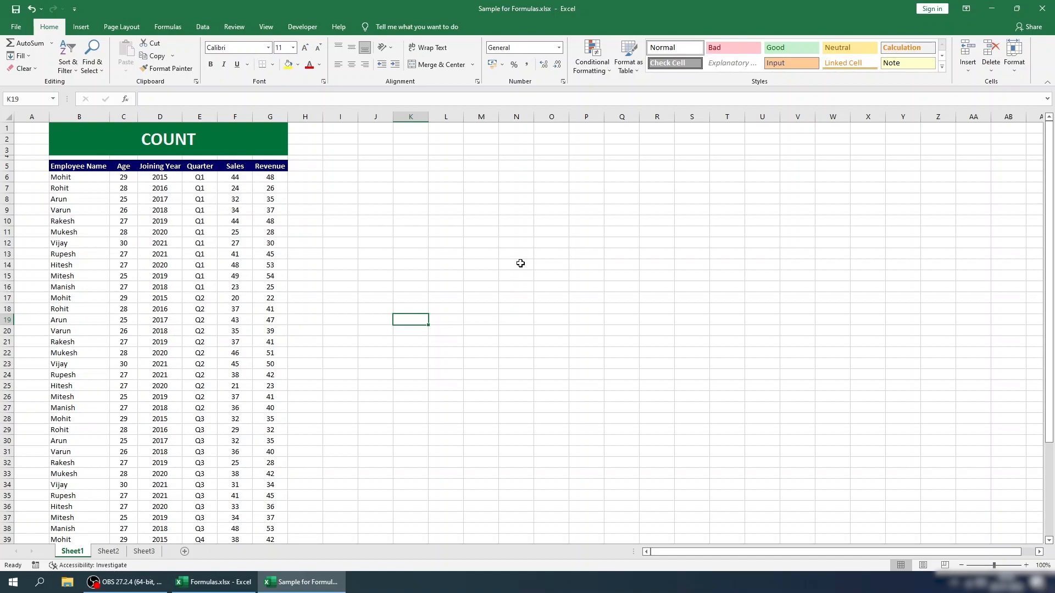
Step: Enter =COUNT(G:G) in cell I7 to count the numeric entries of the Revenue column
{"action": "left_click", "coordinate": [315, 188]}
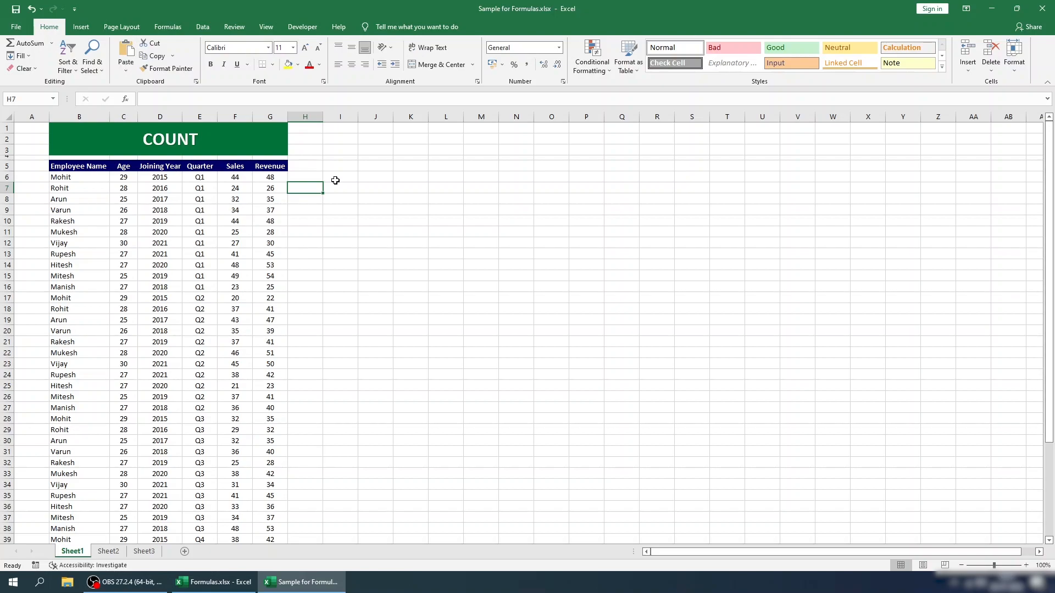
{"action": "key", "text": "Right"}
{"action": "key", "text": "Right"}
{"action": "key", "text": "Left"}
{"action": "type", "text": "=COUNT("}
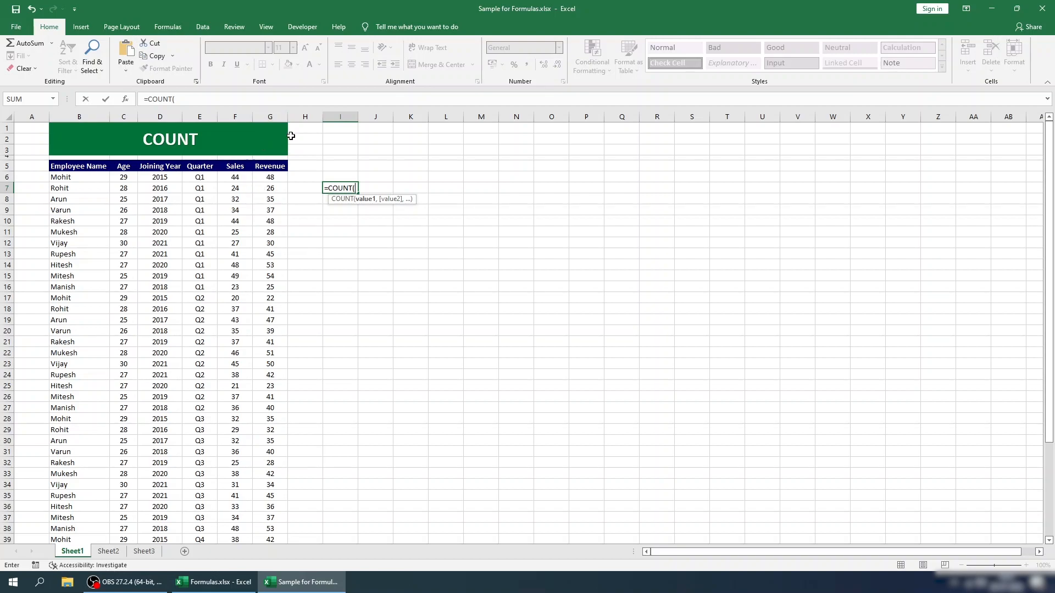
{"action": "left_click", "coordinate": [284, 114]}
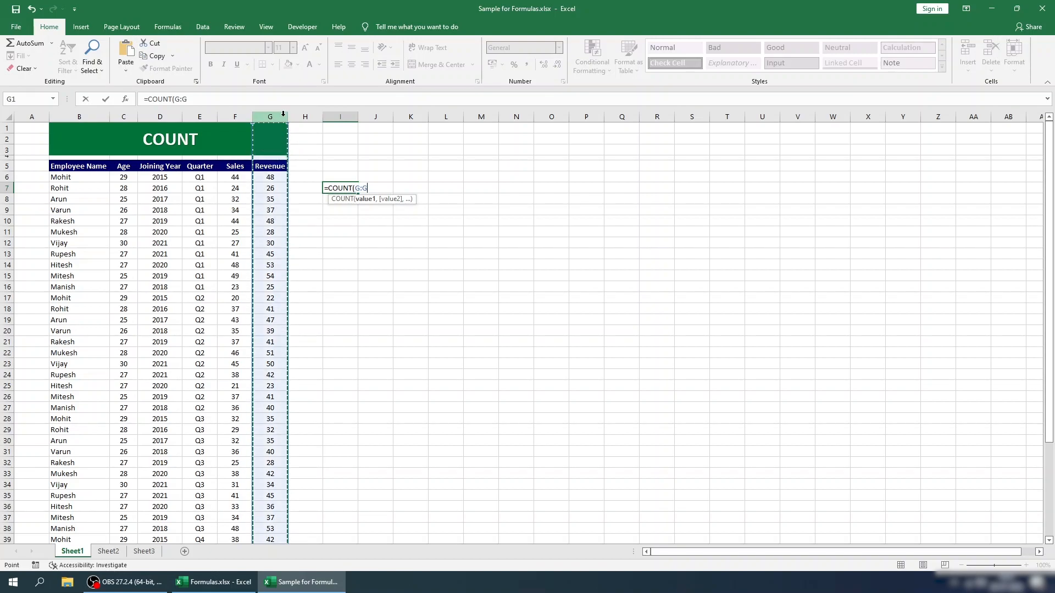
{"action": "key", "text": "Return"}
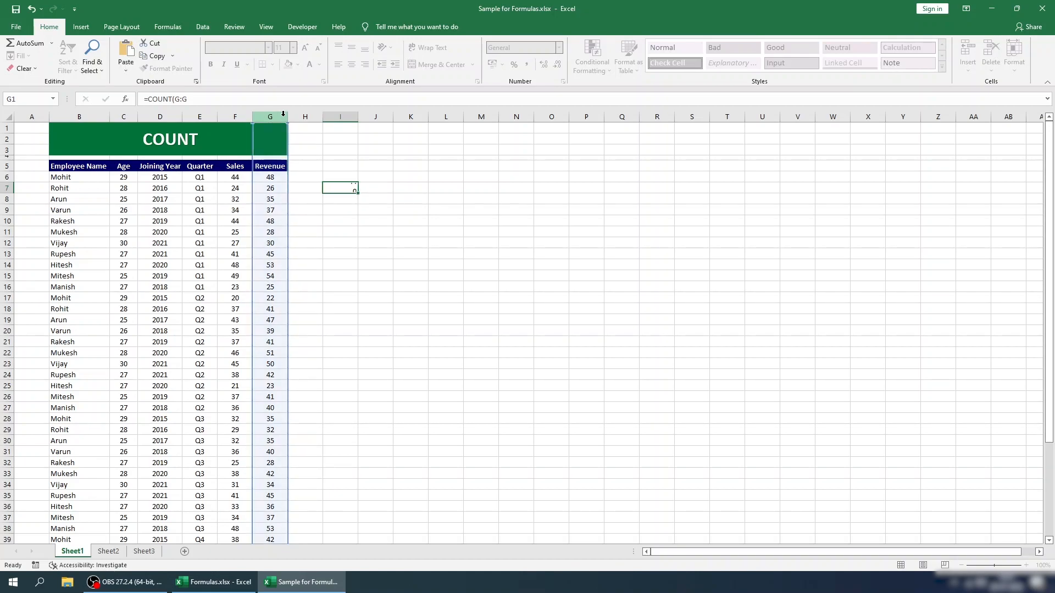
{"action": "key", "text": "Up"}
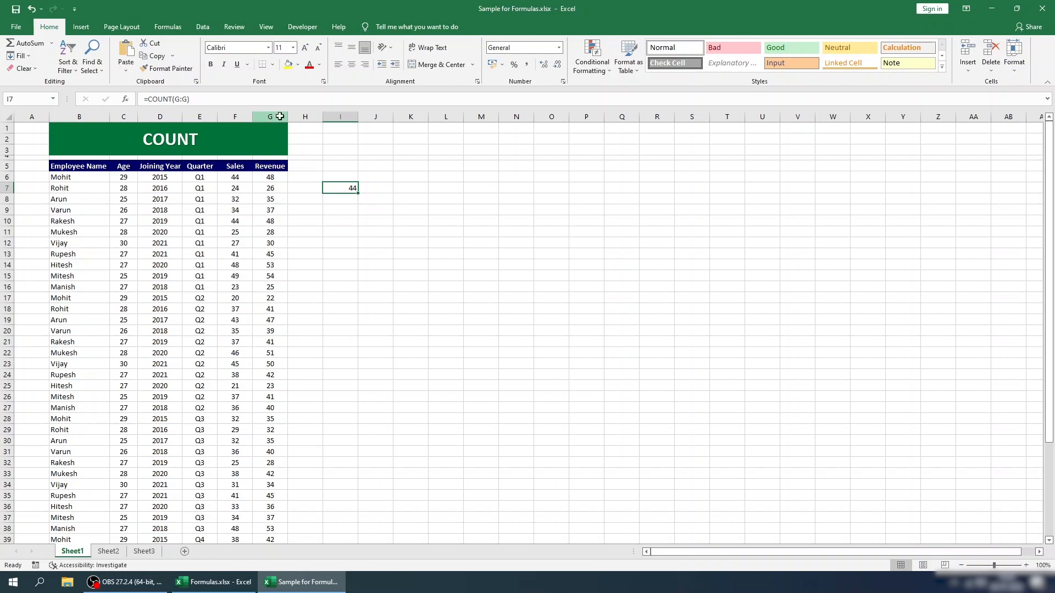
Step: Compare the status bar counts for the whole of column G and for only its revenue values from G6 down
{"action": "left_click", "coordinate": [280, 113]}
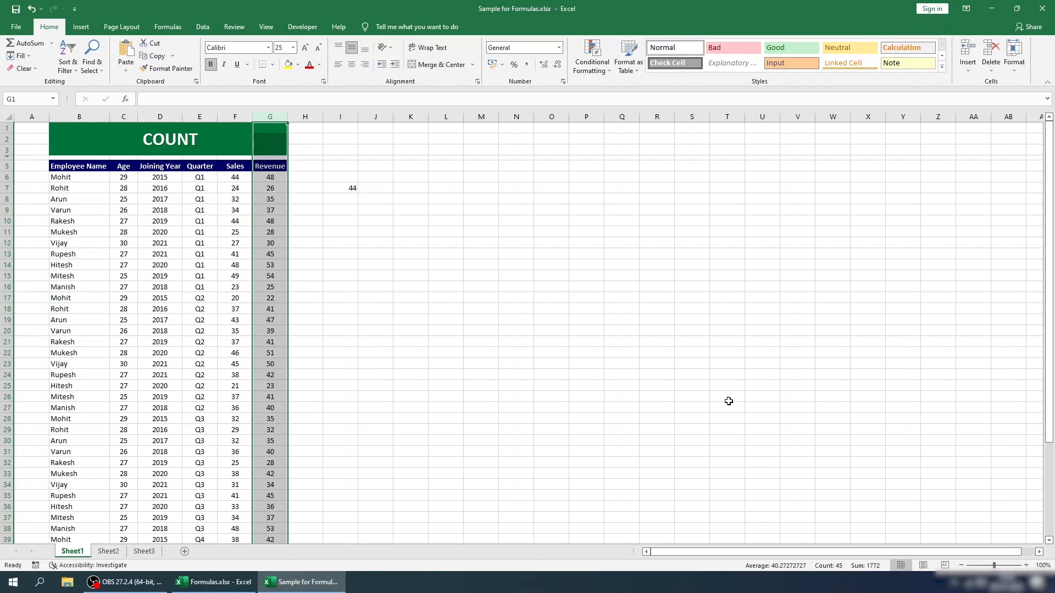
{"action": "left_click", "coordinate": [280, 177]}
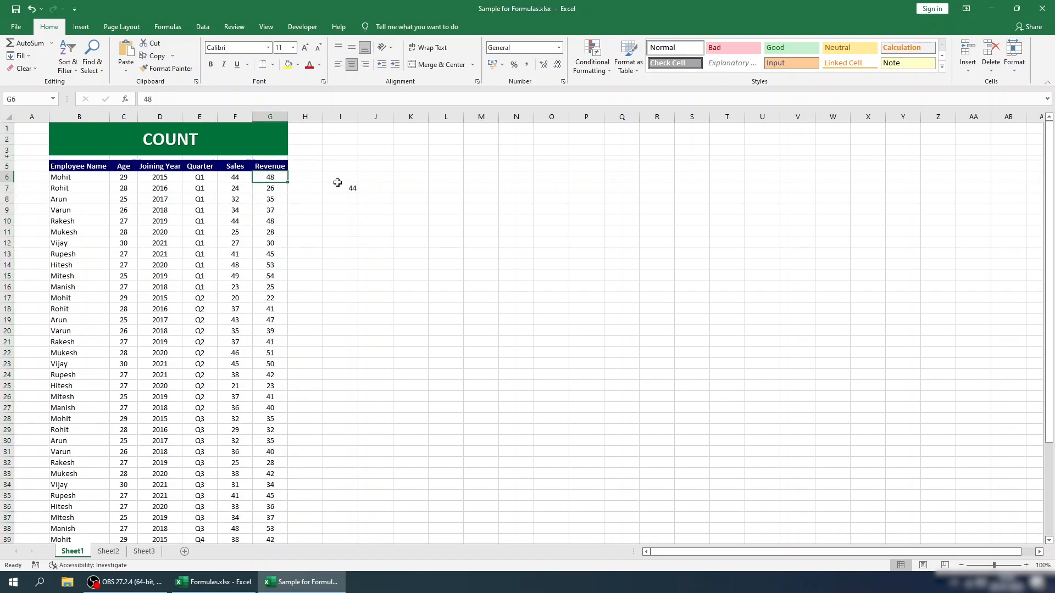
{"action": "key", "text": "ctrl+shift+Down"}
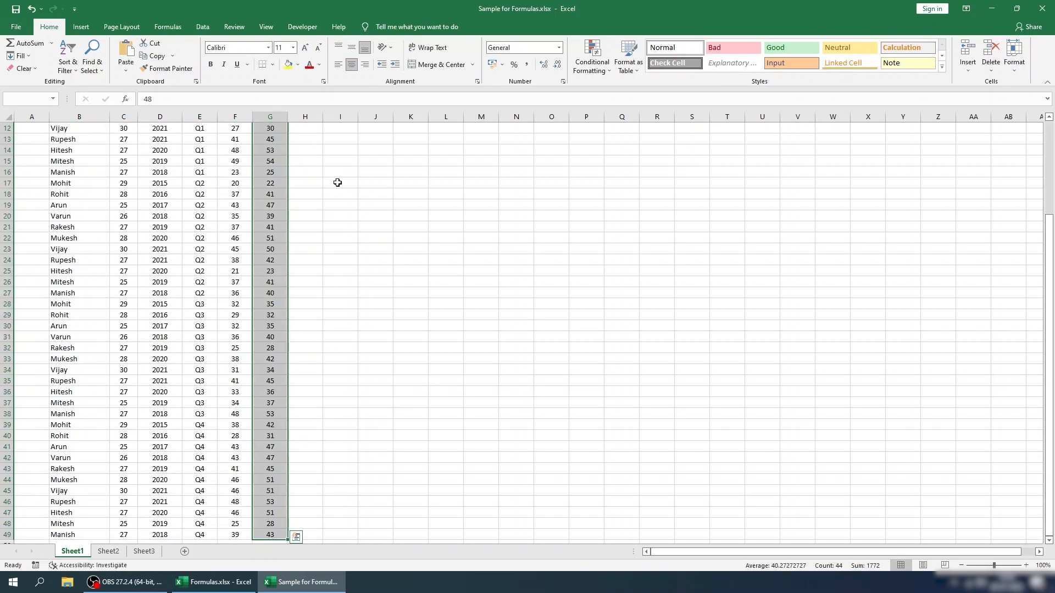
{"action": "key", "text": "Up"}
{"action": "key", "text": "Up"}
{"action": "key", "text": "Up"}
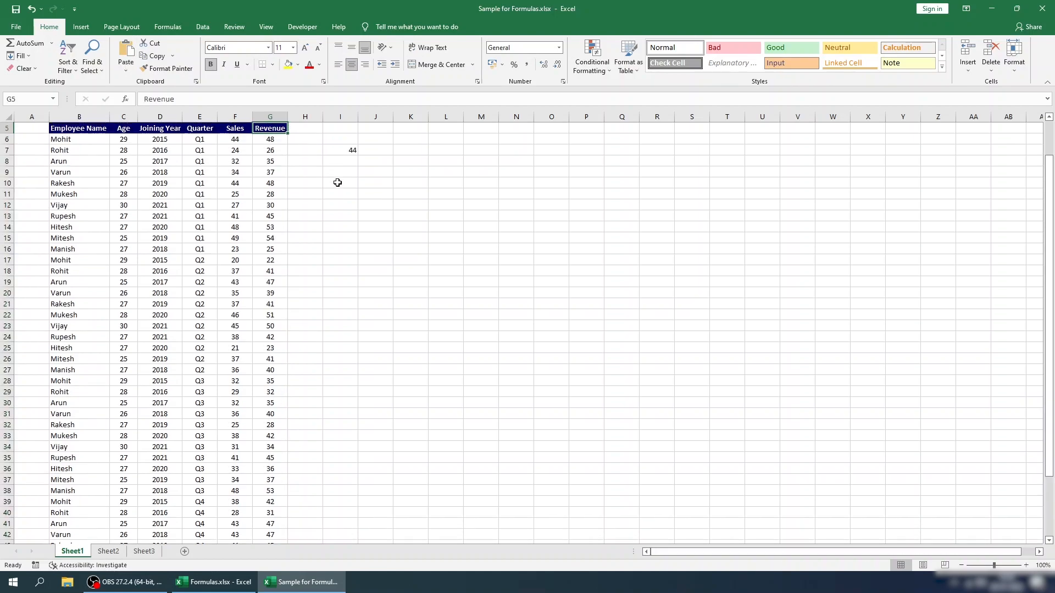
{"action": "key", "text": "Up"}
{"action": "key", "text": "Down"}
{"action": "key", "text": "Down"}
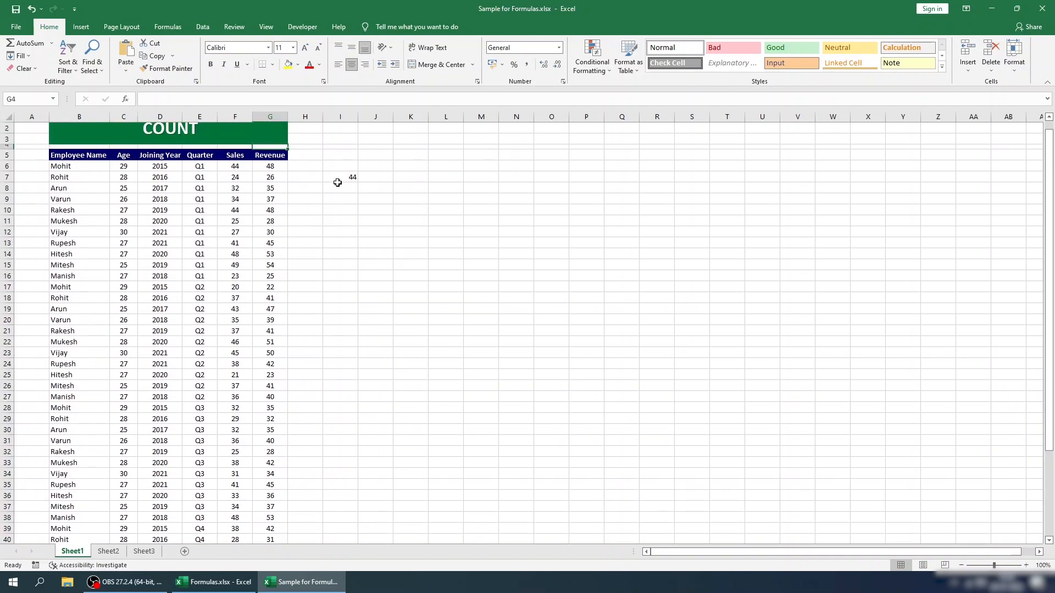
{"action": "key", "text": "Right"}
{"action": "scroll", "coordinate": [379, 190], "scroll_direction": "up", "scroll_amount": 1}
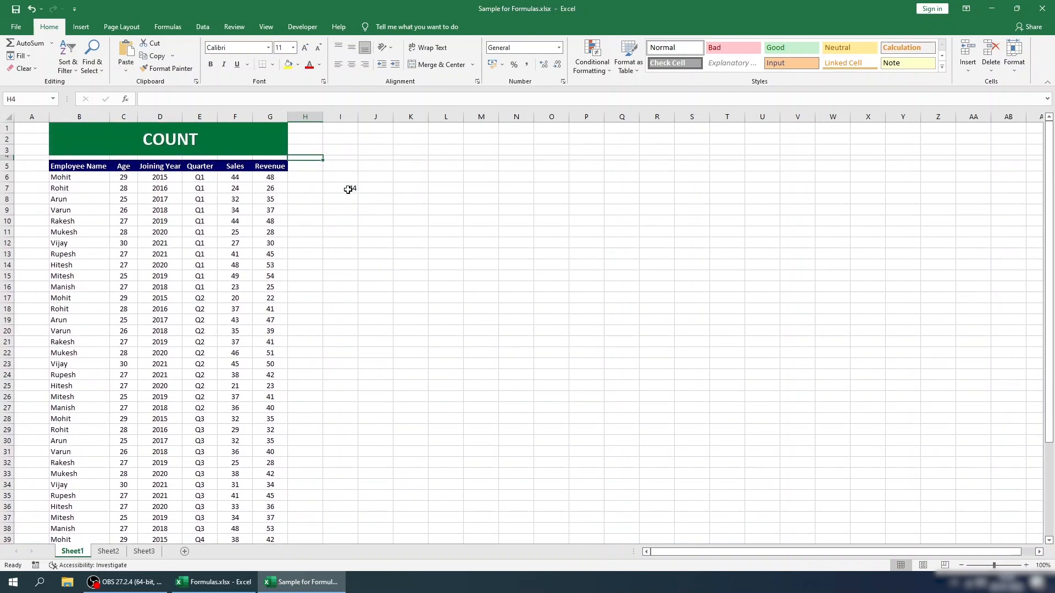
{"action": "left_click", "coordinate": [349, 188]}
Step: Replace the revenue value in G7 with the text ABC, and undo that change
{"action": "left_click", "coordinate": [270, 190]}
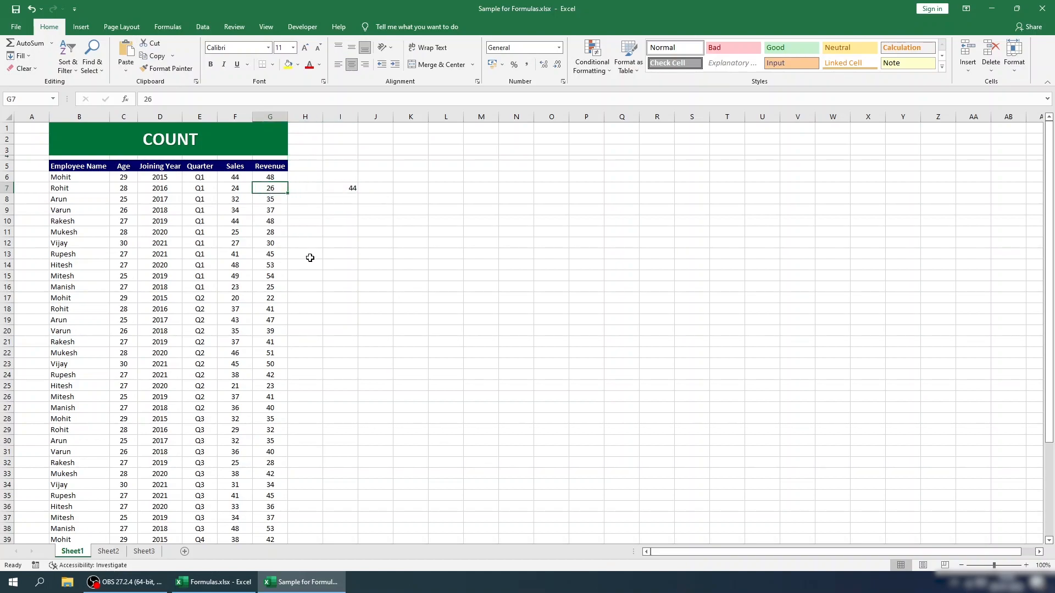
{"action": "type", "text": "ABC"}
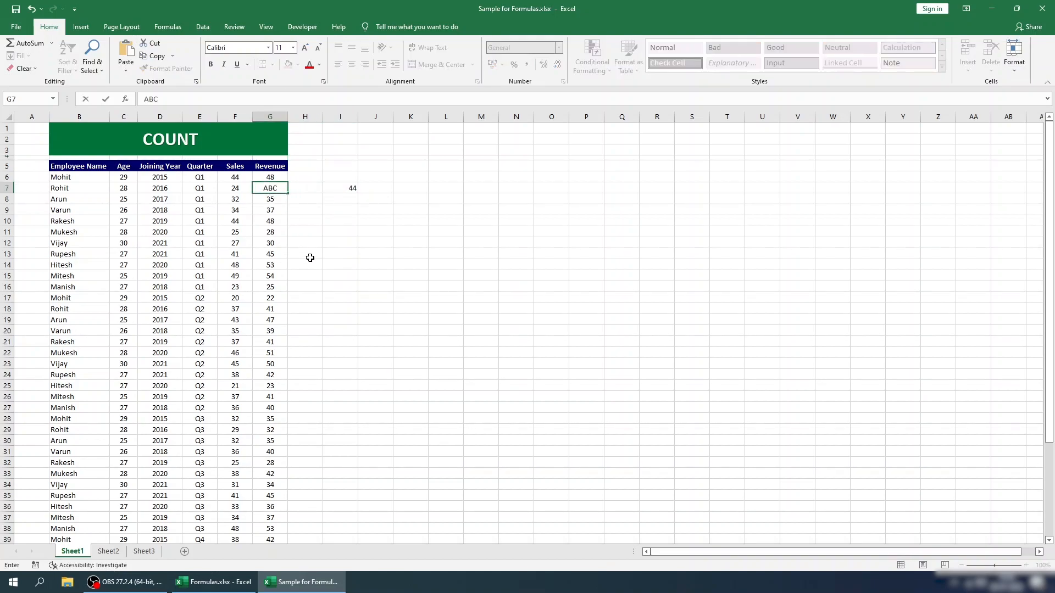
{"action": "key", "text": "Return"}
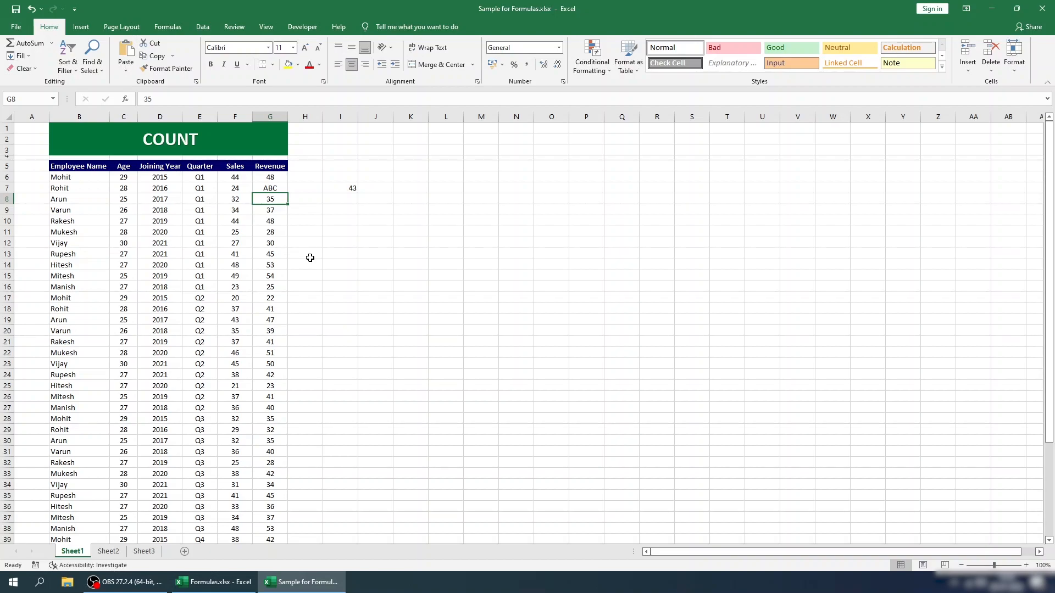
{"action": "key", "text": "ctrl+z"}
{"action": "key", "text": "Up"}
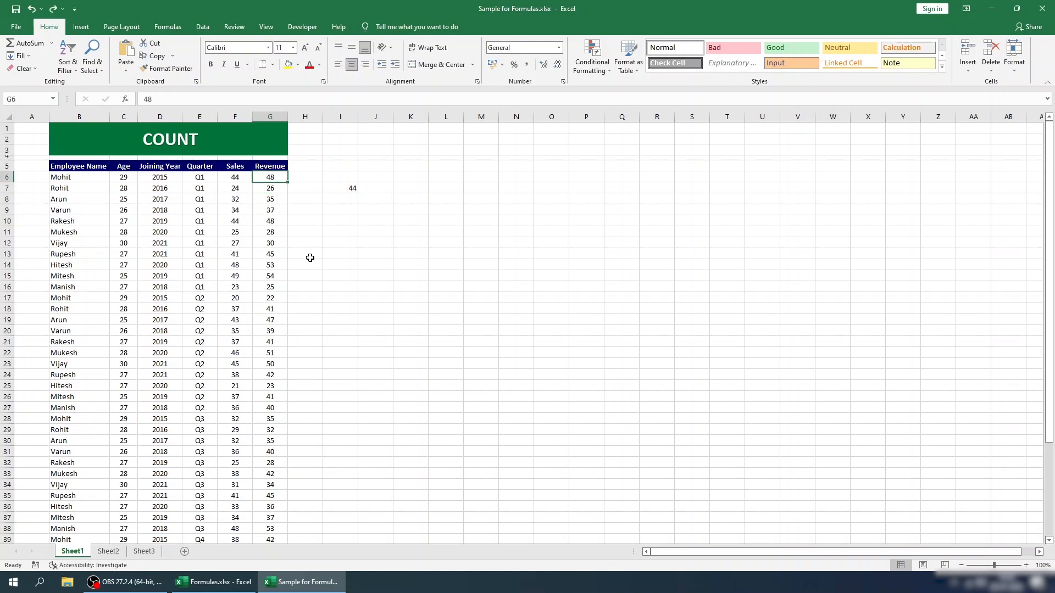
Step: Edit the COUNT formula in I7 so that it counts column E, Quarter, instead of column G
{"action": "key", "text": "Right"}
{"action": "key", "text": "Down"}
{"action": "key", "text": "Down"}
{"action": "key", "text": "Right"}
{"action": "key", "text": "Up"}
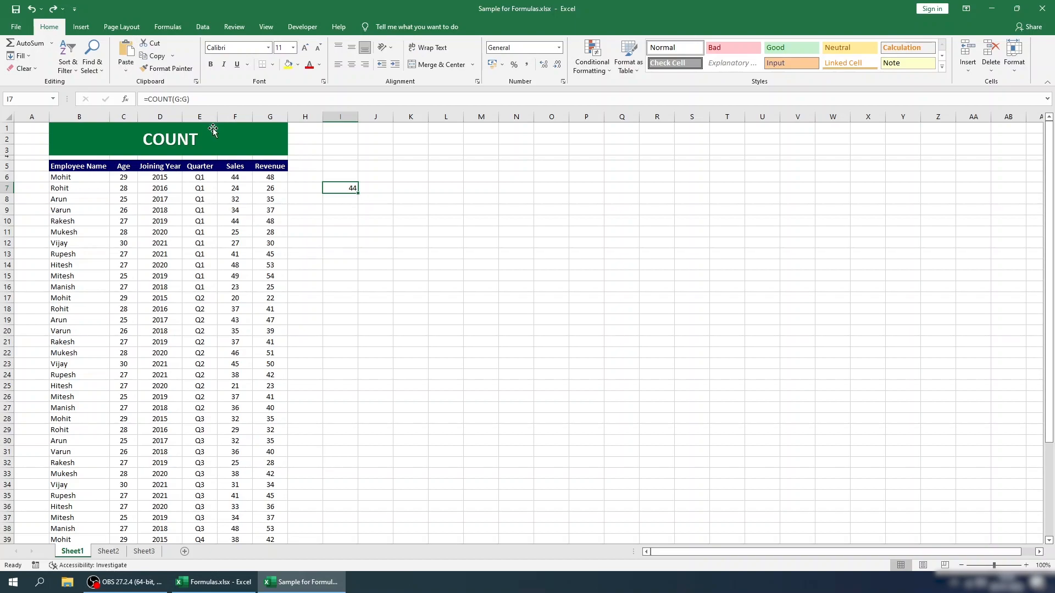
{"action": "left_click", "coordinate": [178, 99]}
{"action": "double_click", "coordinate": [178, 100]}
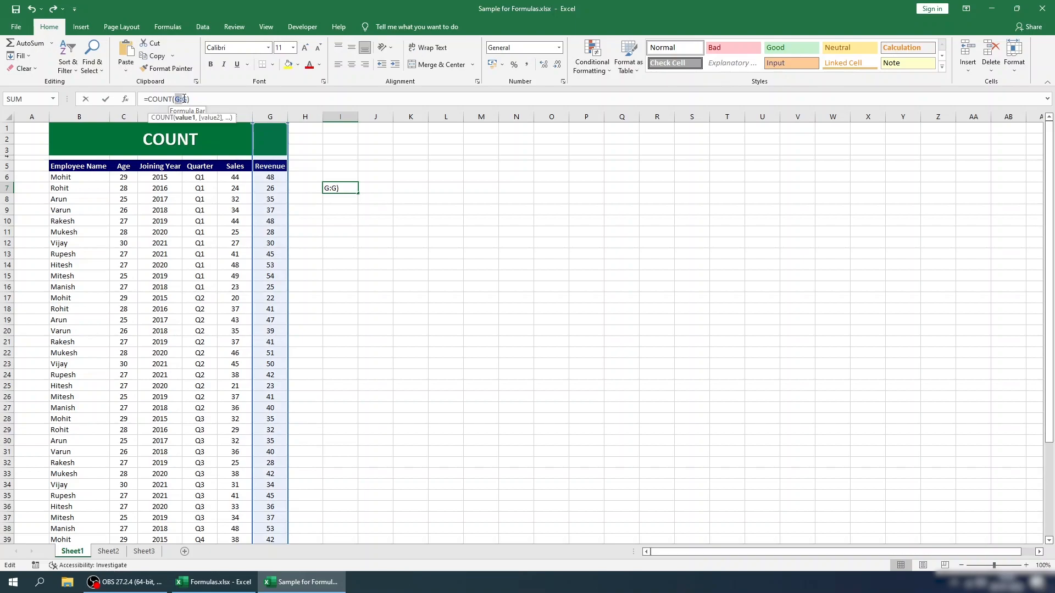
{"action": "left_click", "coordinate": [189, 100], "text": "shift"}
{"action": "key", "text": "BackSpace"}
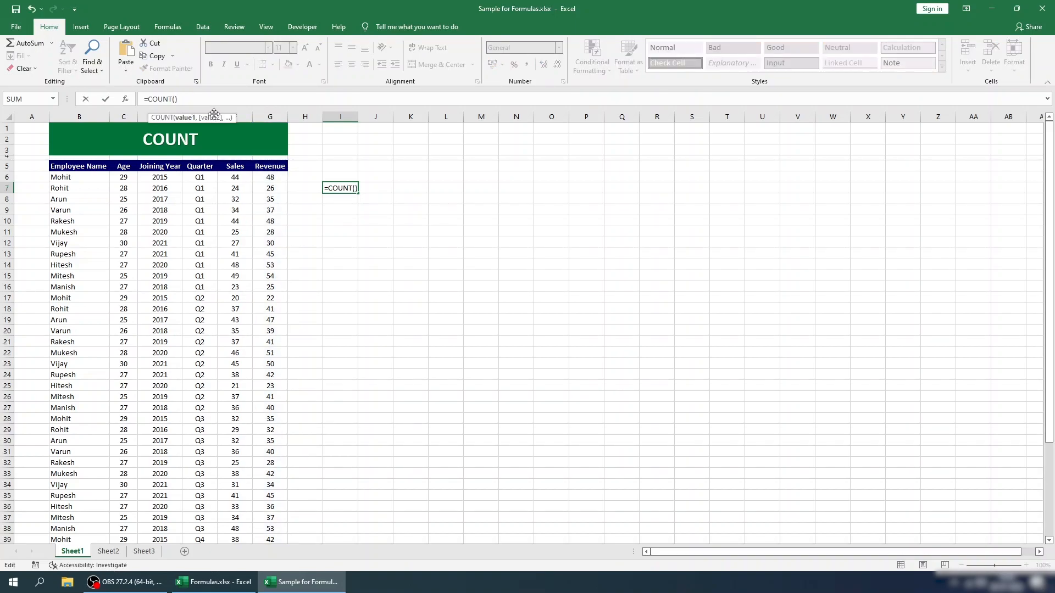
{"action": "left_click", "coordinate": [206, 113]}
{"action": "key", "text": "Return"}
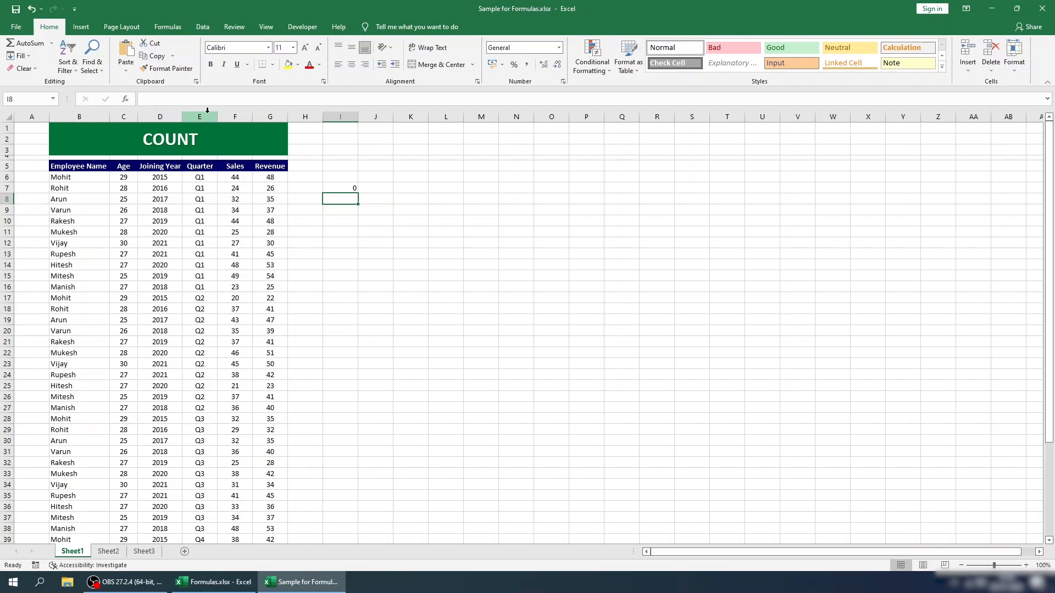
{"action": "key", "text": "Up"}
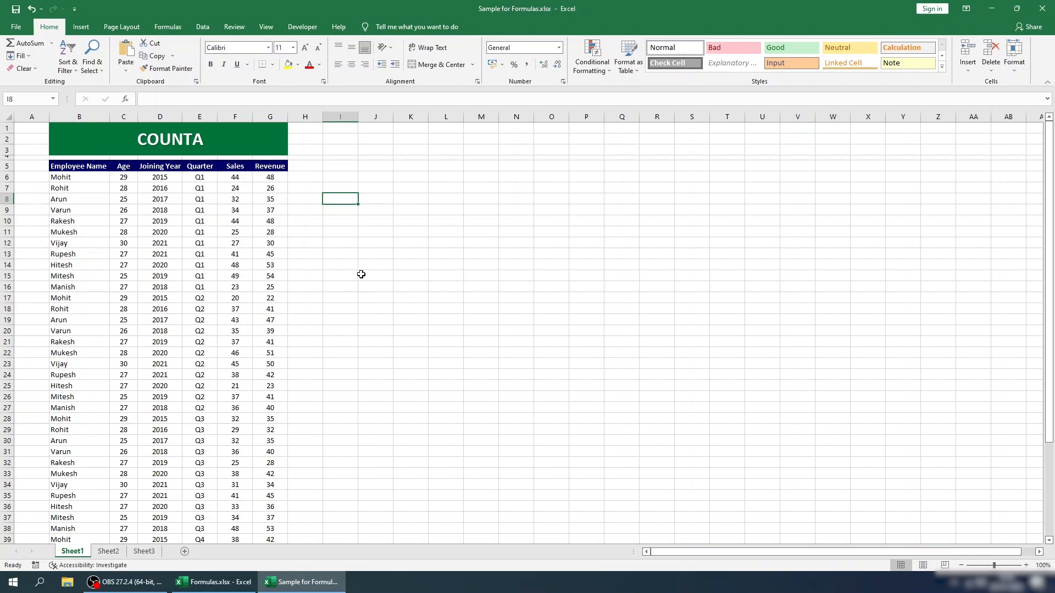
Step: Enter =COUNTA(G:G) in cell I8 to count the non-empty cells of the Revenue column
{"action": "type", "text": "=coun"}
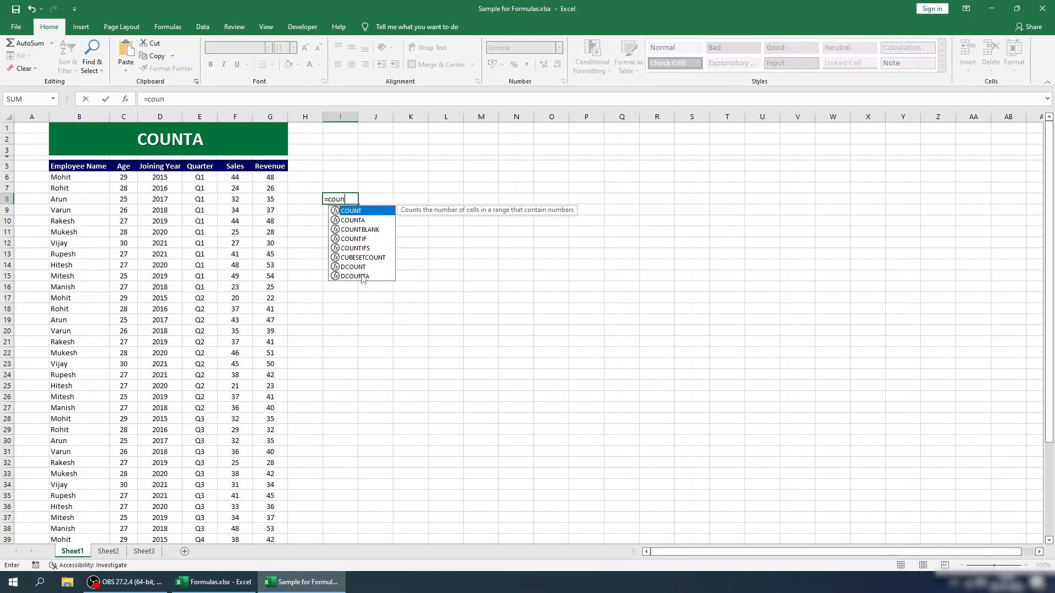
{"action": "key", "text": "Down"}
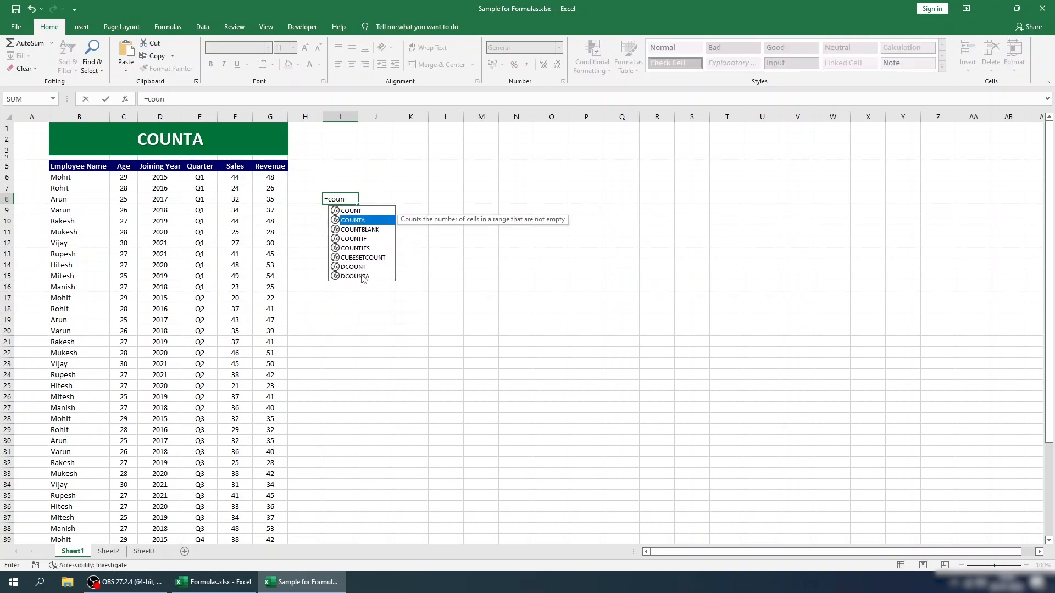
{"action": "key", "text": "Tab"}
{"action": "key", "text": "Left"}
{"action": "key", "text": "Left"}
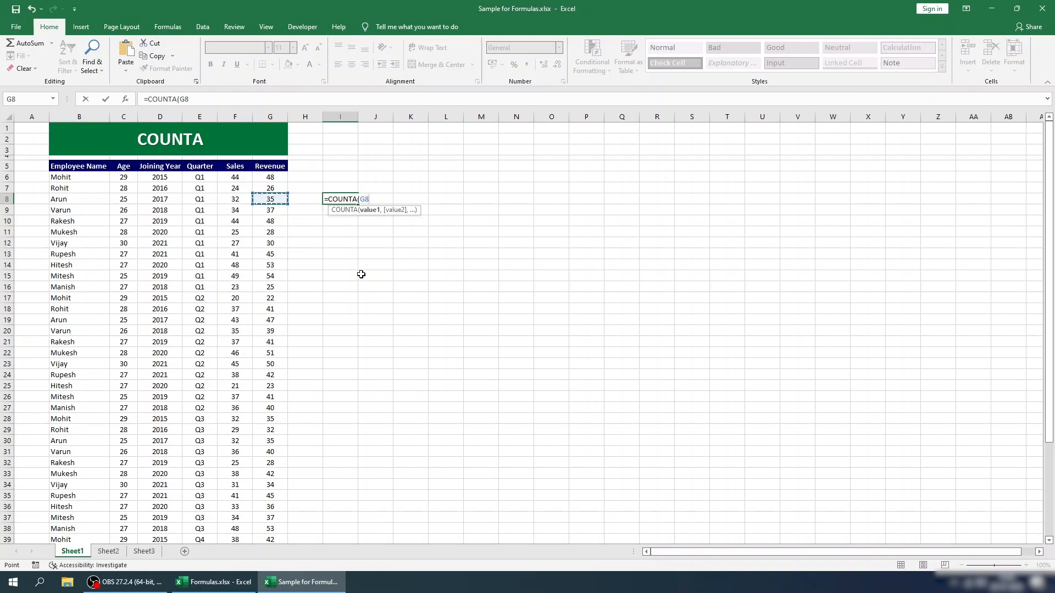
{"action": "key", "text": "ctrl+space"}
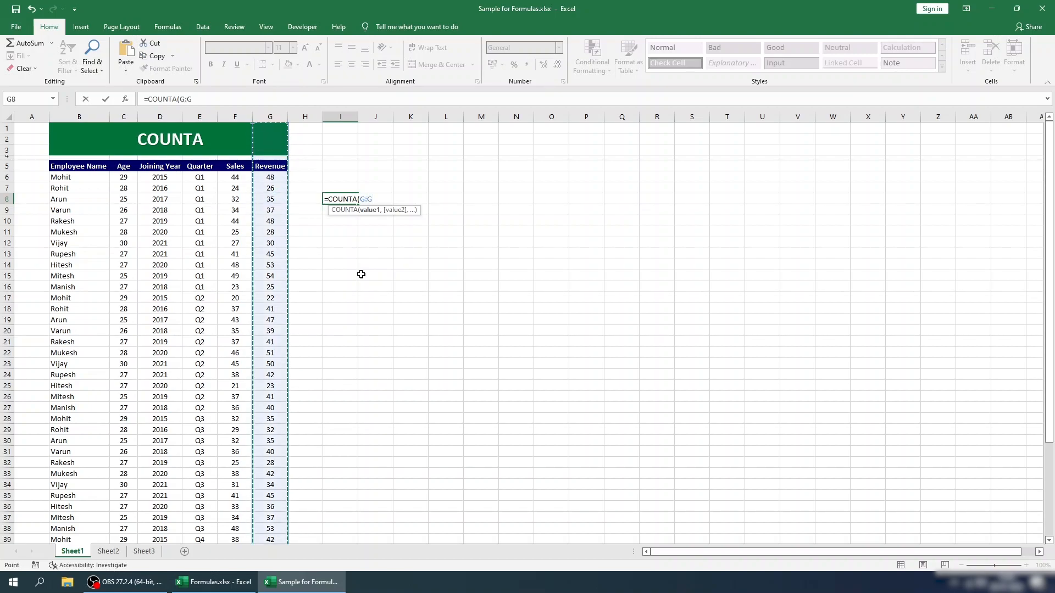
{"action": "key", "text": "Return"}
{"action": "key", "text": "Up"}
Step: Check the status bar count for the Revenue column from its header in G5 down to G49
{"action": "key", "text": "Left"}
{"action": "key", "text": "Left"}
{"action": "key", "text": "Up"}
{"action": "key", "text": "Up"}
{"action": "key", "text": "Up"}
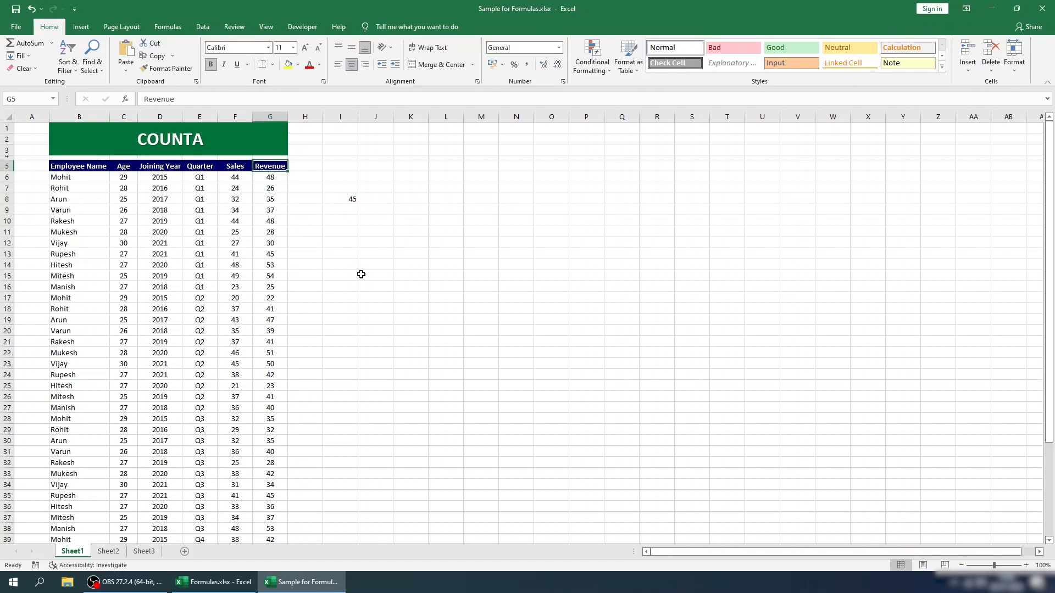
{"action": "key", "text": "ctrl+shift+Down"}
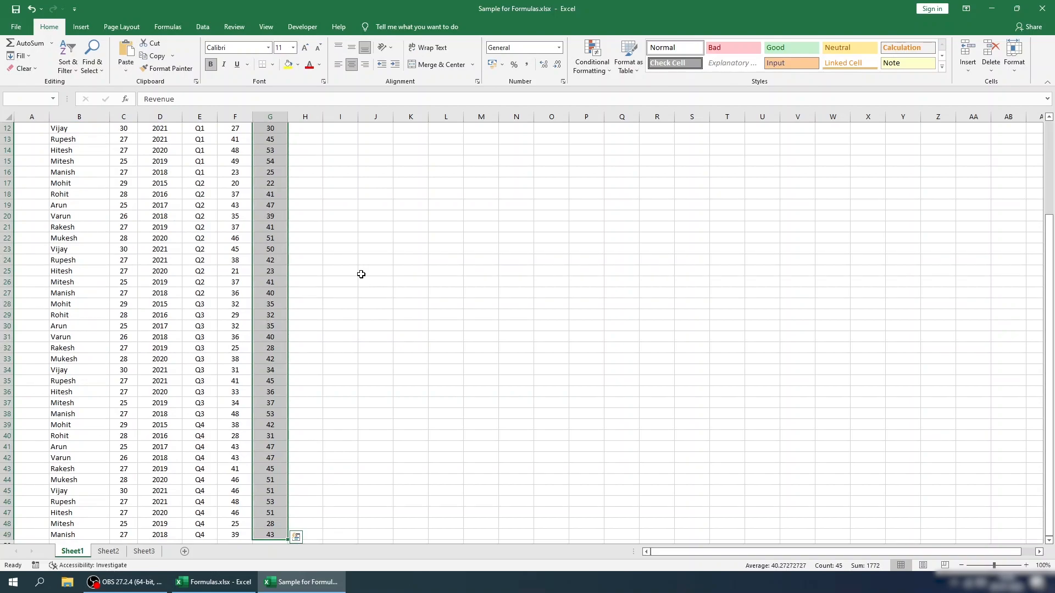
Step: Delete the revenue value in G7, and undo the deletion
{"action": "key", "text": "ctrl+Up"}
{"action": "key", "text": "Down"}
{"action": "key", "text": "Down"}
{"action": "key", "text": "Down"}
{"action": "key", "text": "Down"}
{"action": "key", "text": "Down"}
{"action": "key", "text": "Down"}
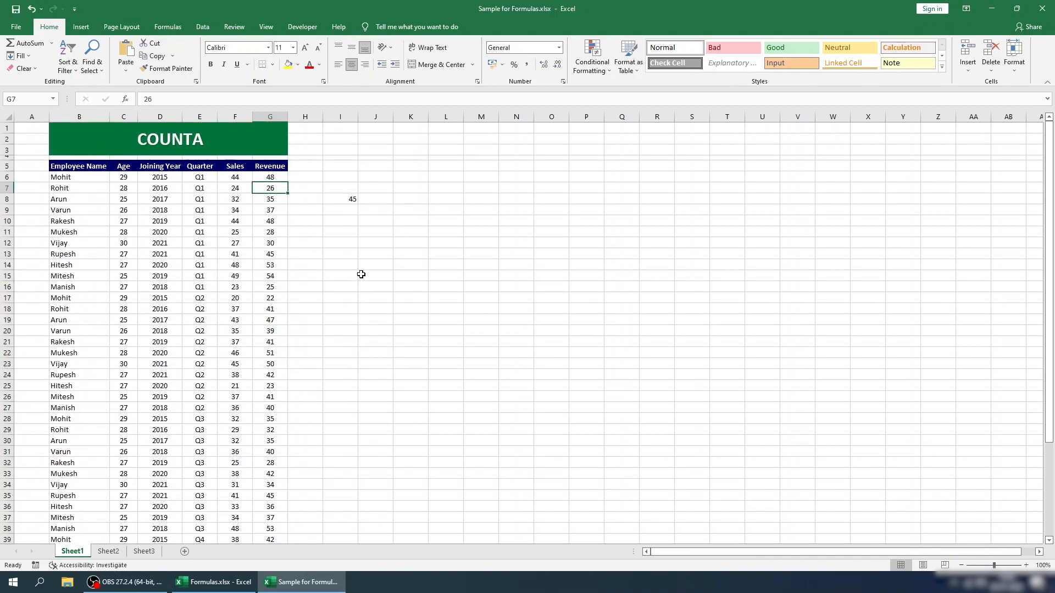
{"action": "key", "text": "Delete"}
{"action": "key", "text": "ctrl+z"}
Step: Clear the COUNTA formula from cell I8
{"action": "key", "text": "Right"}
{"action": "key", "text": "Right"}
{"action": "key", "text": "Down"}
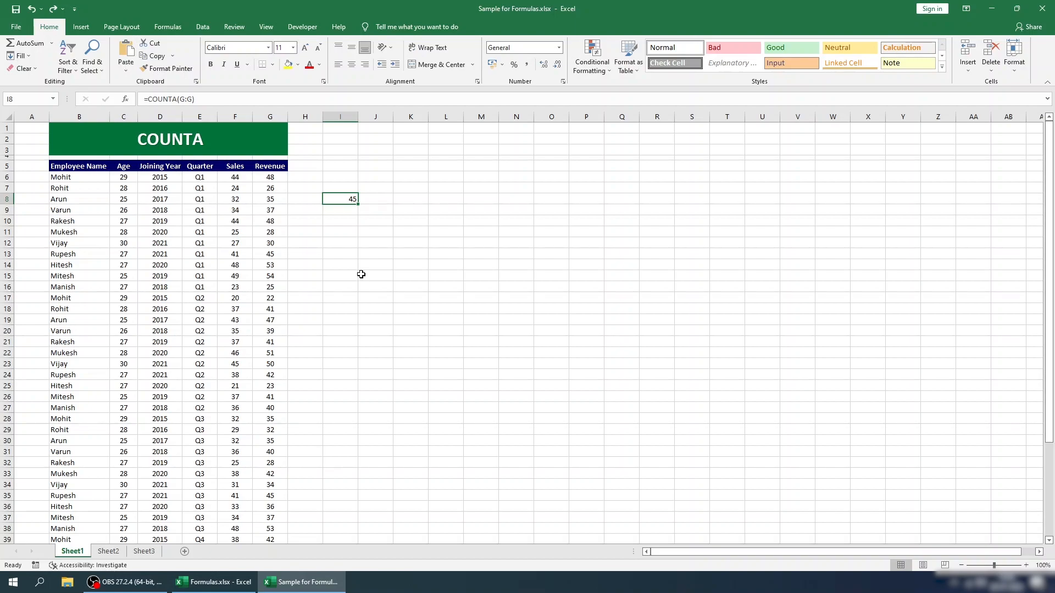
{"action": "key", "text": "Delete"}
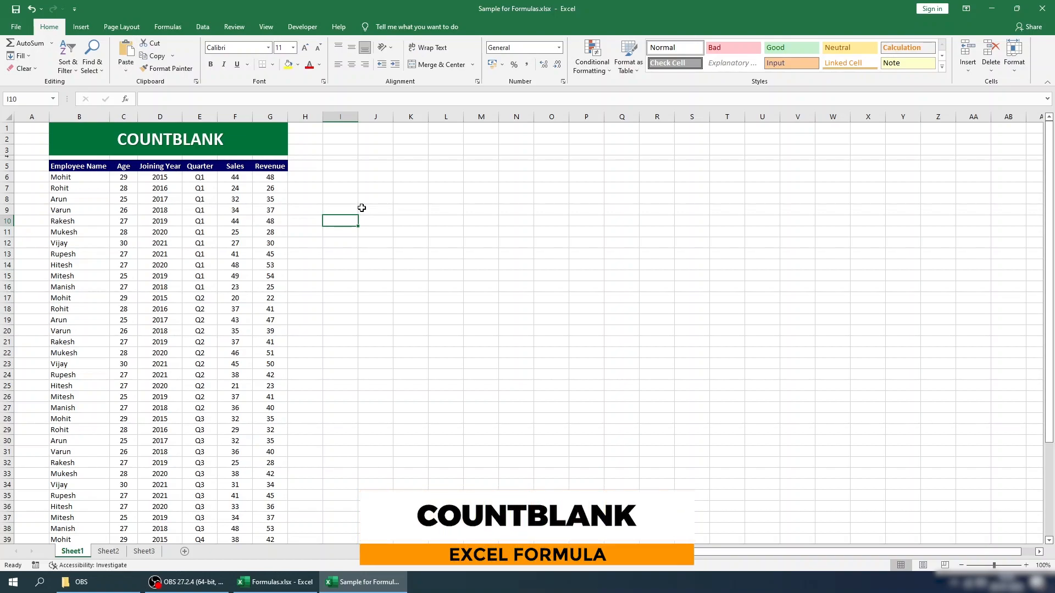
Step: Enter =COUNTBLANK(G:G) in cell I10 to count the blank cells of the Revenue column
{"action": "type", "text": "=c"}
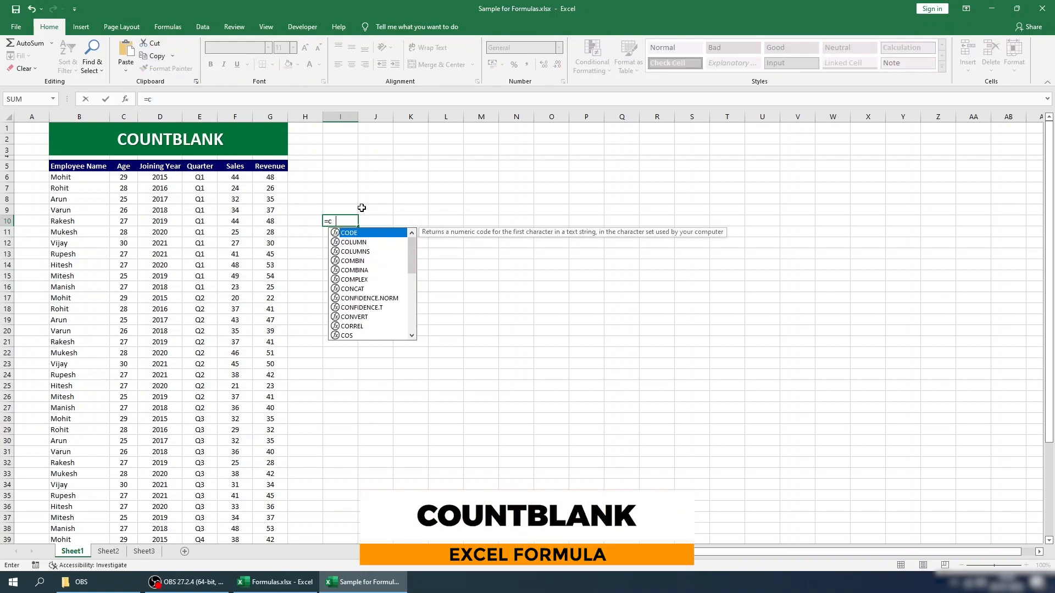
{"action": "type", "text": "oun"}
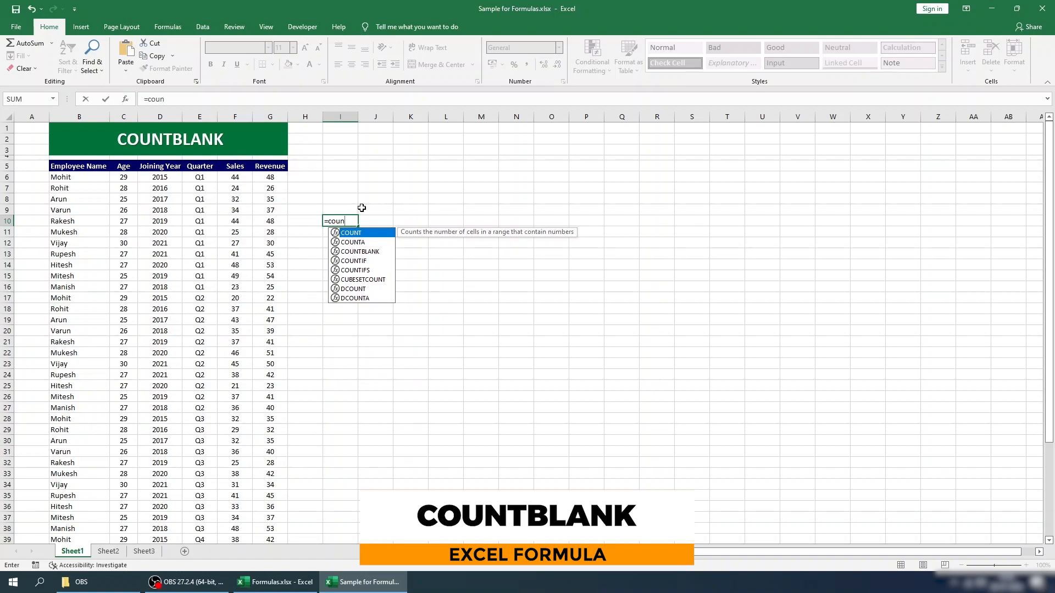
{"action": "key", "text": "Down"}
{"action": "key", "text": "Down"}
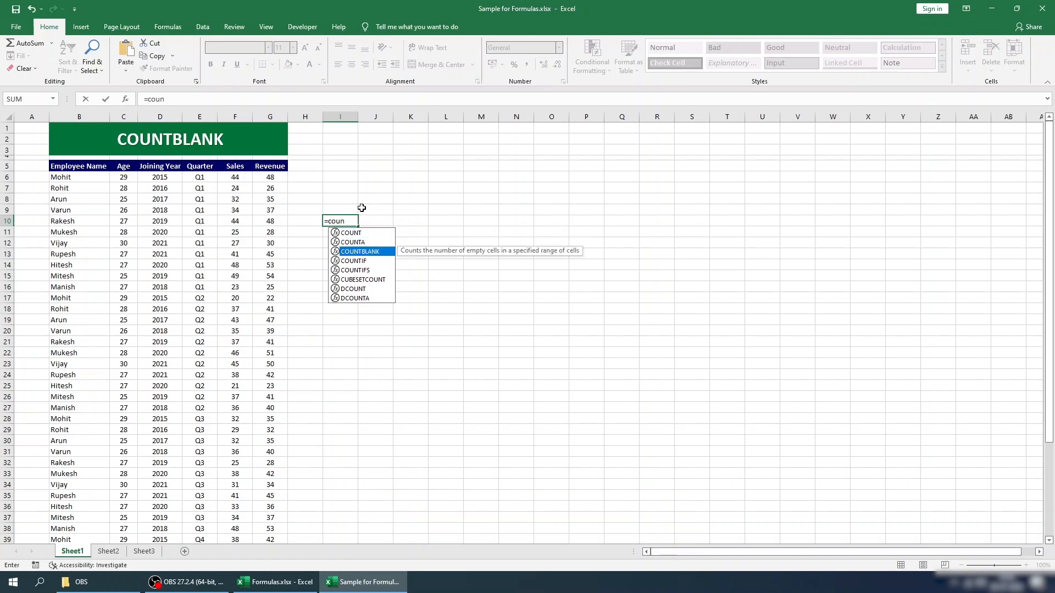
{"action": "key", "text": "Tab"}
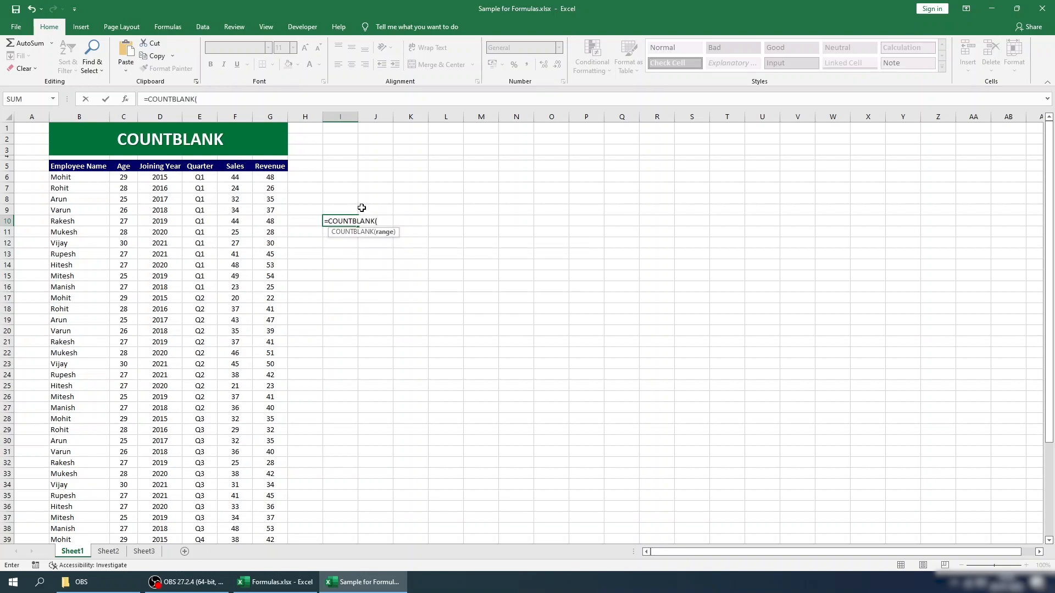
{"action": "key", "text": "Left"}
{"action": "key", "text": "Left"}
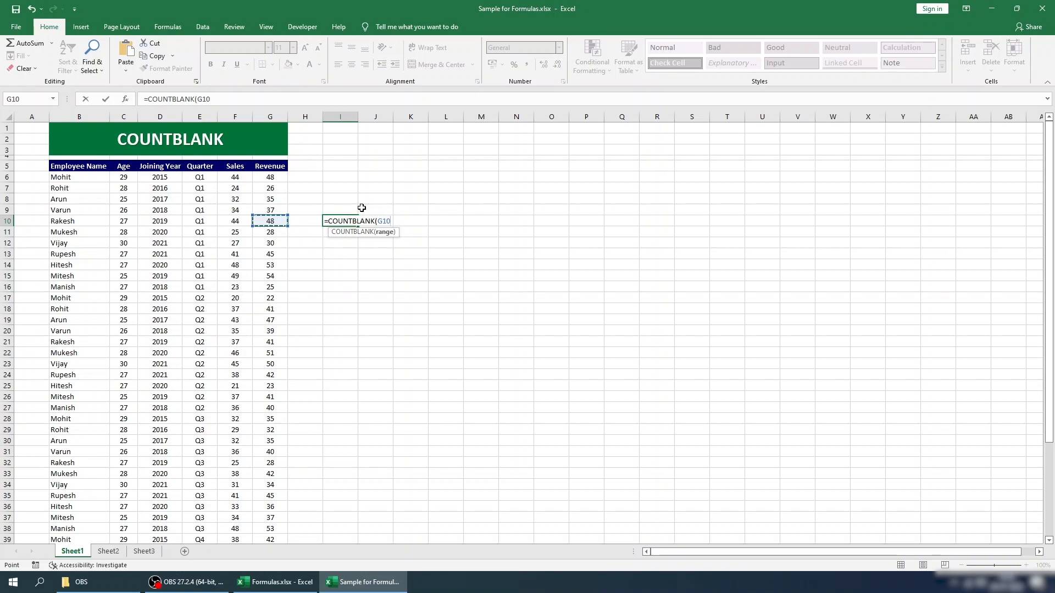
{"action": "left_click", "coordinate": [276, 117]}
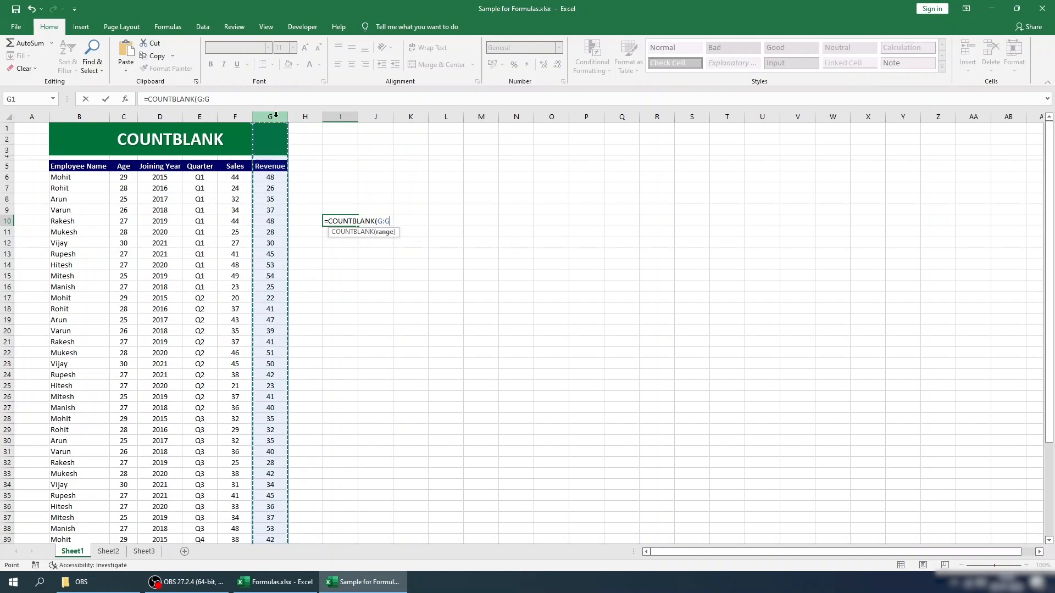
{"action": "key", "text": "Return"}
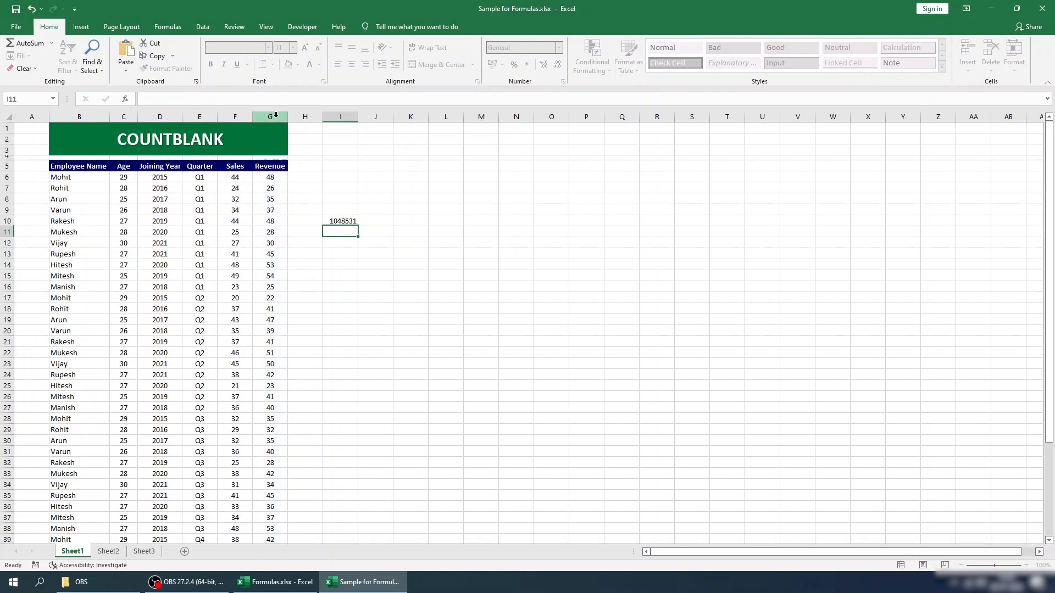
Step: Change the COUNTBLANK range in cell I10 from the whole column to G5:G49
{"action": "key", "text": "Up"}
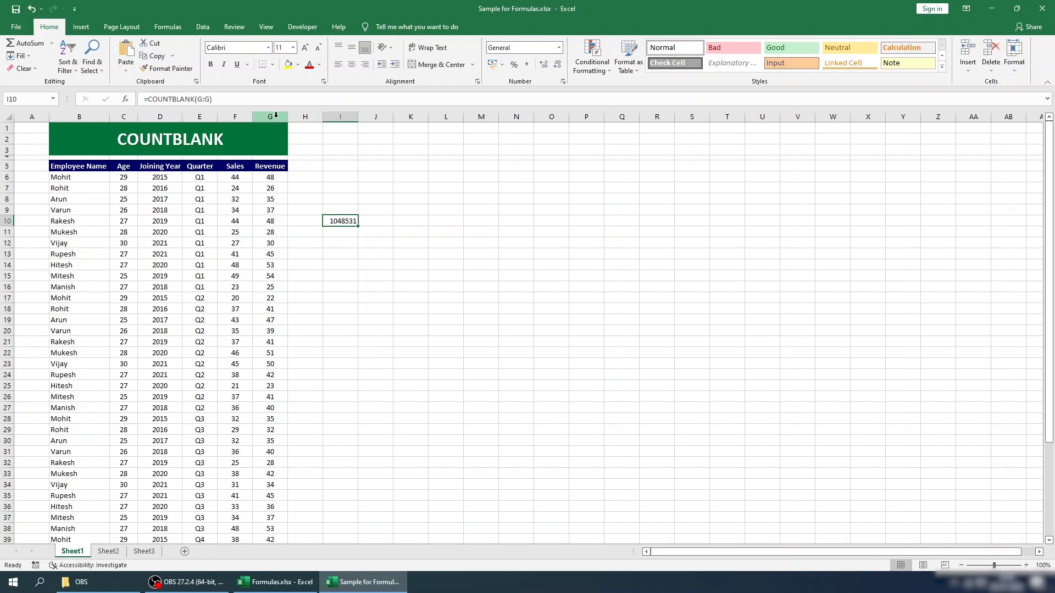
{"action": "left_click_drag", "start_coordinate": [198, 99], "coordinate": [210, 99]}
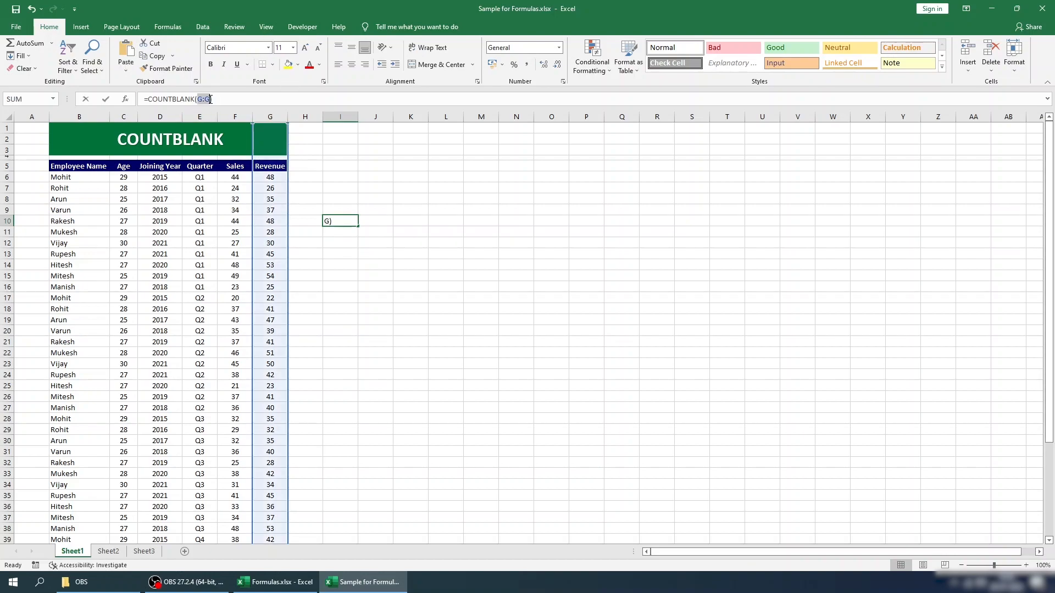
{"action": "left_click", "coordinate": [277, 166]}
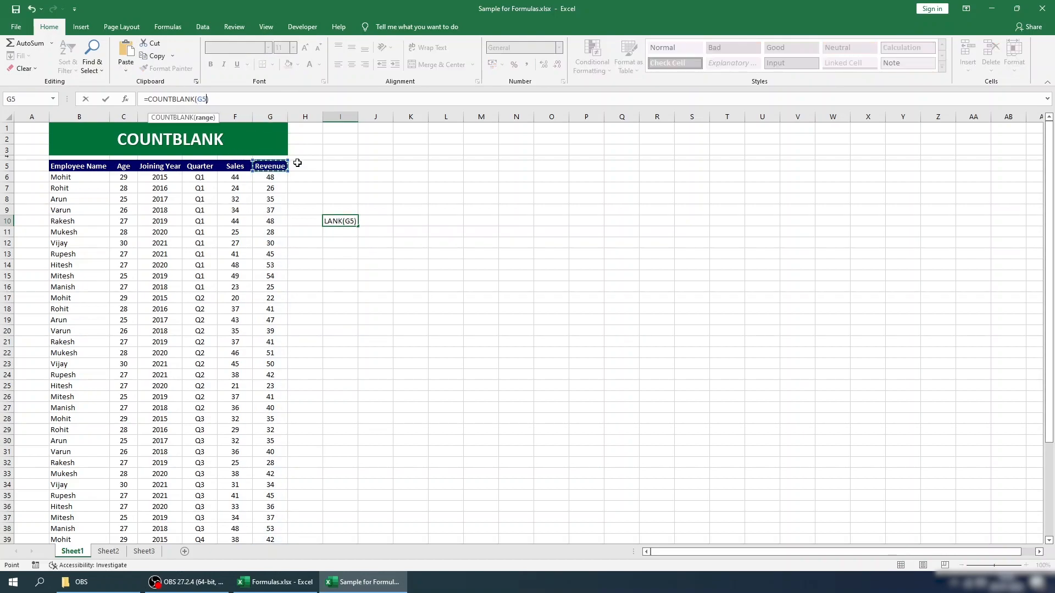
{"action": "key", "text": "ctrl+shift+Down"}
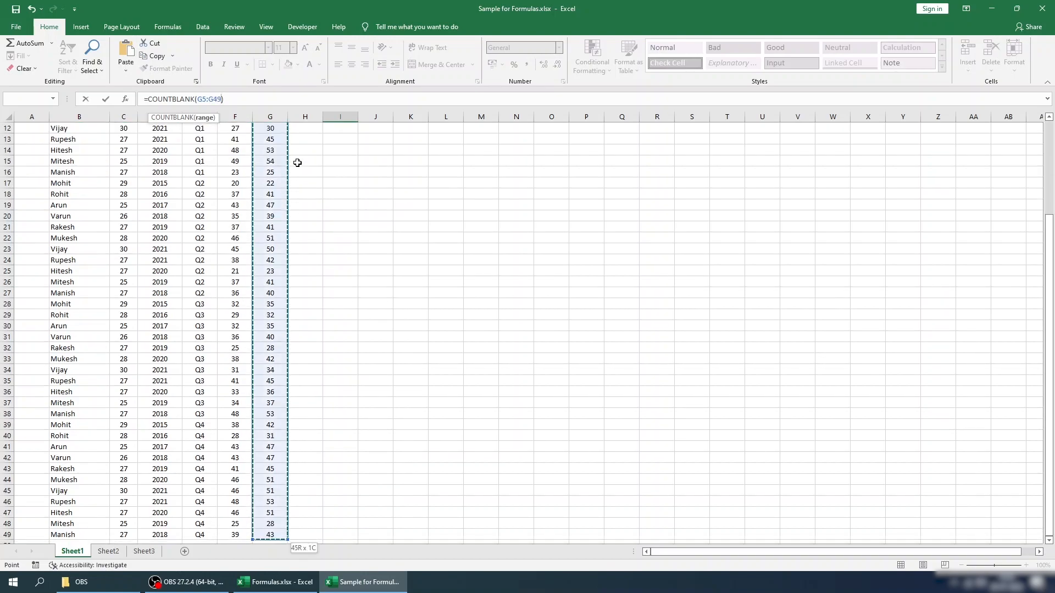
{"action": "key", "text": "Return"}
{"action": "key", "text": "Up"}
{"action": "key", "text": "Up"}
{"action": "key", "text": "Up"}
{"action": "key", "text": "Up"}
{"action": "key", "text": "Down"}
{"action": "key", "text": "Down"}
{"action": "key", "text": "Down"}
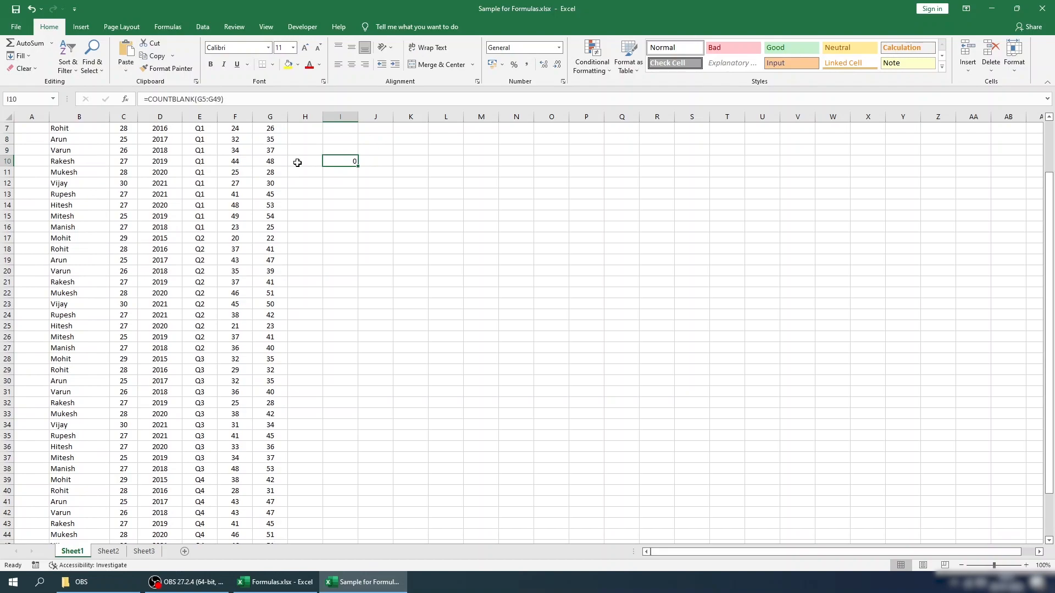
{"action": "scroll", "coordinate": [297, 163], "scroll_direction": "up", "scroll_amount": 2}
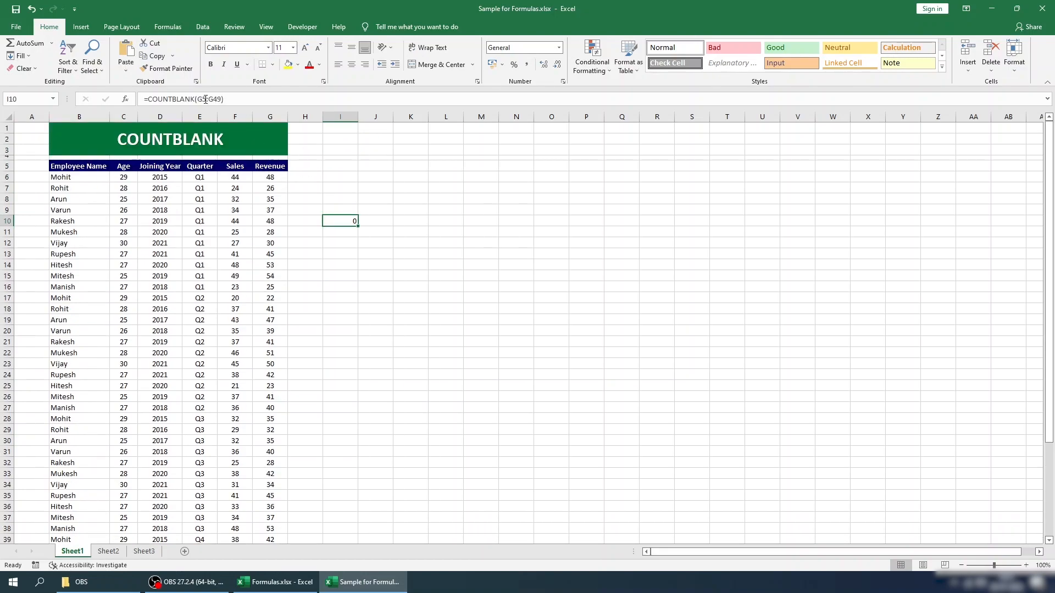
Step: Examine the extent of column G from its top to below the last revenue entry, and review the formula in I10
{"action": "left_click", "coordinate": [278, 116]}
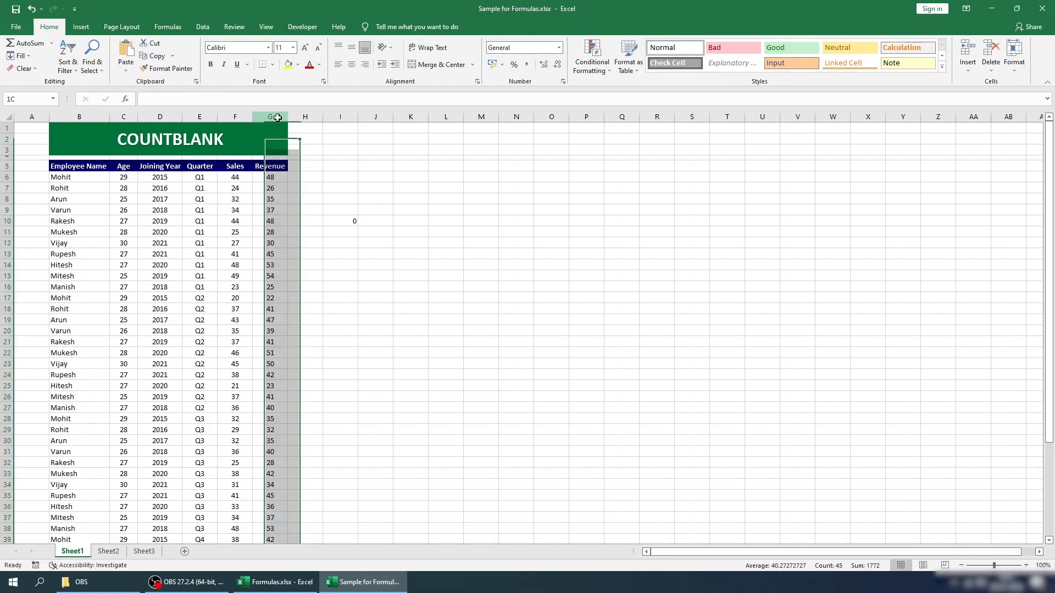
{"action": "left_click", "coordinate": [269, 297]}
{"action": "key", "text": "ctrl+shift+Down"}
{"action": "key", "text": "ctrl+shift+Down"}
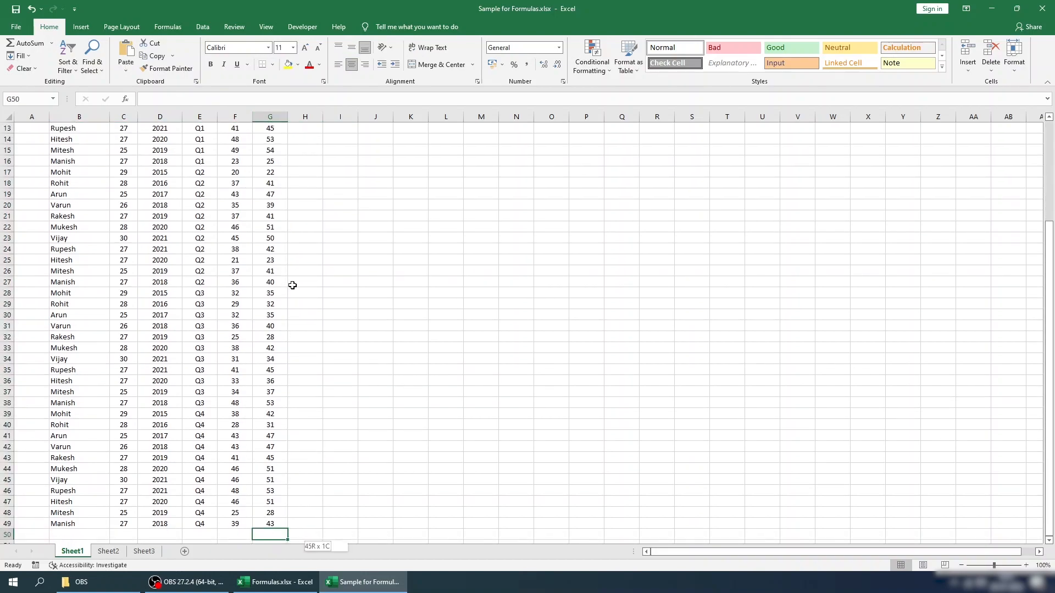
{"action": "key", "text": "ctrl+Up"}
{"action": "key", "text": "ctrl+Up"}
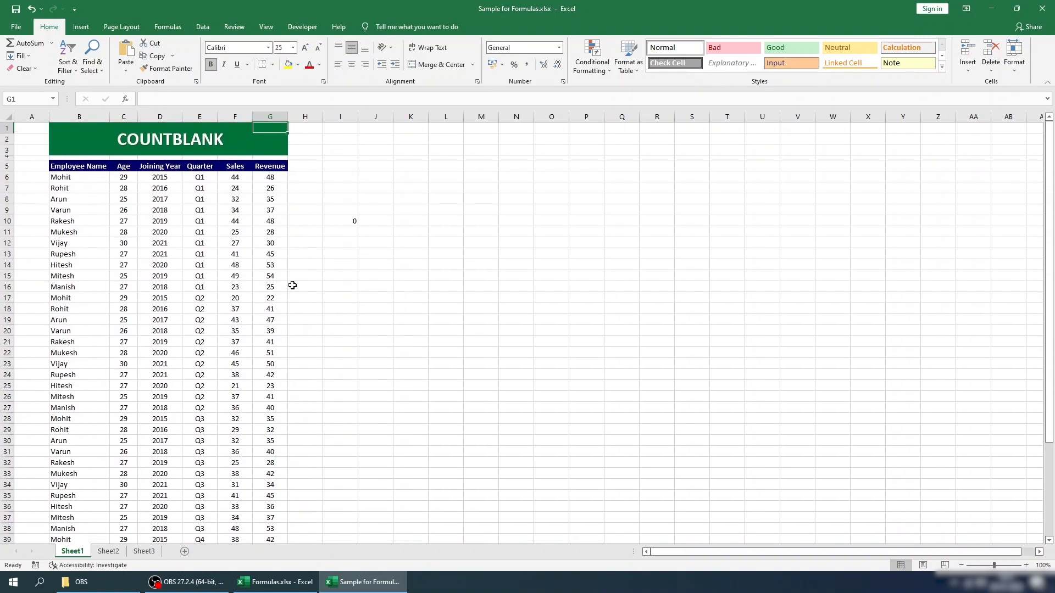
{"action": "left_click", "coordinate": [344, 222]}
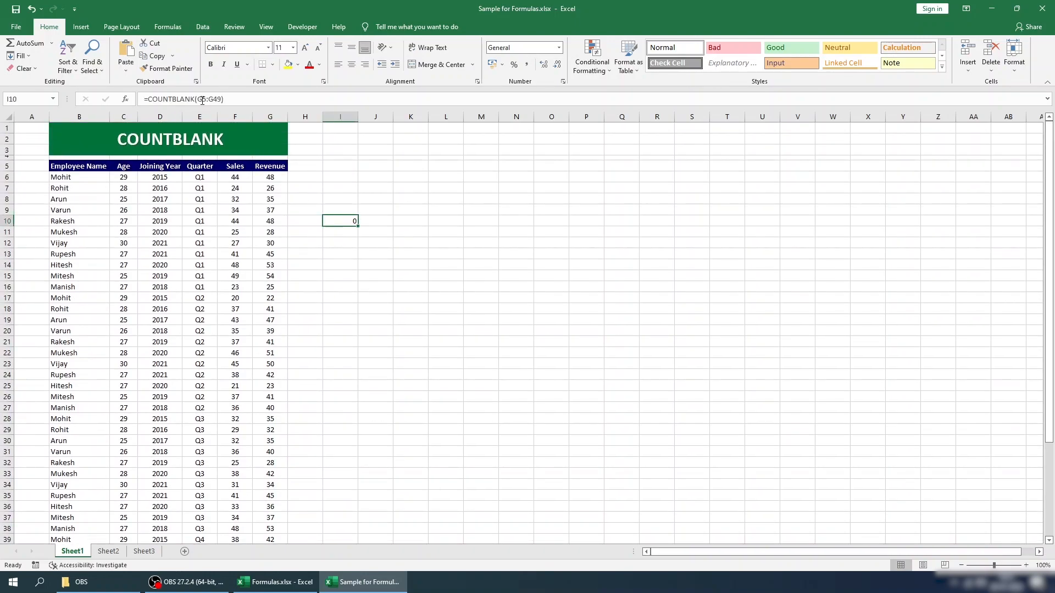
Step: Delete the revenue values in G9, G13 and G16, and check the COUNTBLANK result in I10
{"action": "left_click", "coordinate": [264, 210]}
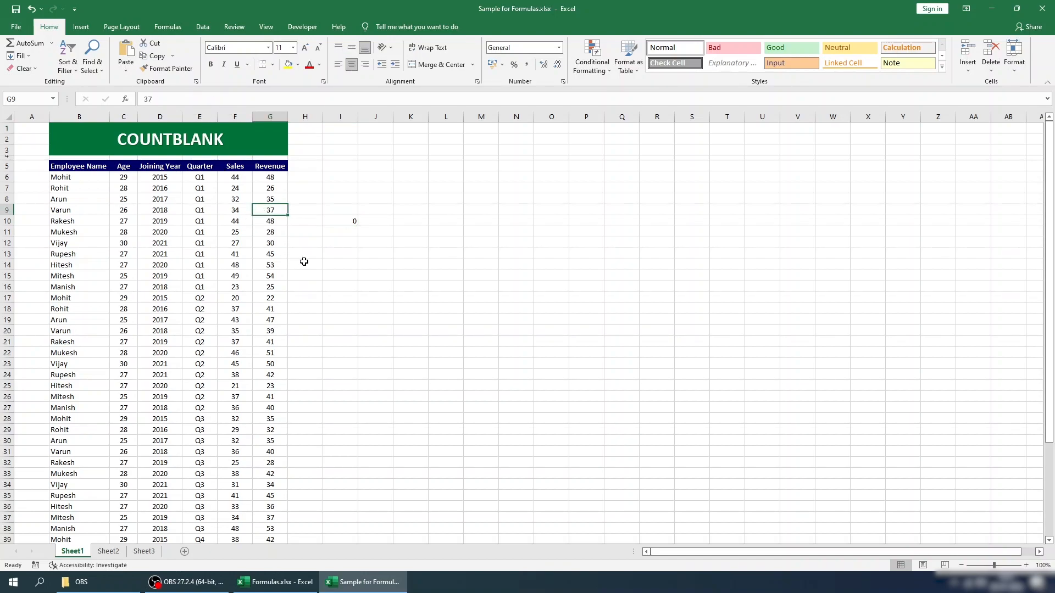
{"action": "key", "text": "Delete"}
{"action": "key", "text": "Down"}
{"action": "key", "text": "Down"}
{"action": "key", "text": "Down"}
{"action": "key", "text": "Down"}
{"action": "key", "text": "Delete"}
{"action": "key", "text": "Down"}
{"action": "key", "text": "Down"}
{"action": "key", "text": "Down"}
{"action": "key", "text": "Delete"}
{"action": "key", "text": "Right"}
{"action": "key", "text": "Right"}
{"action": "key", "text": "Up"}
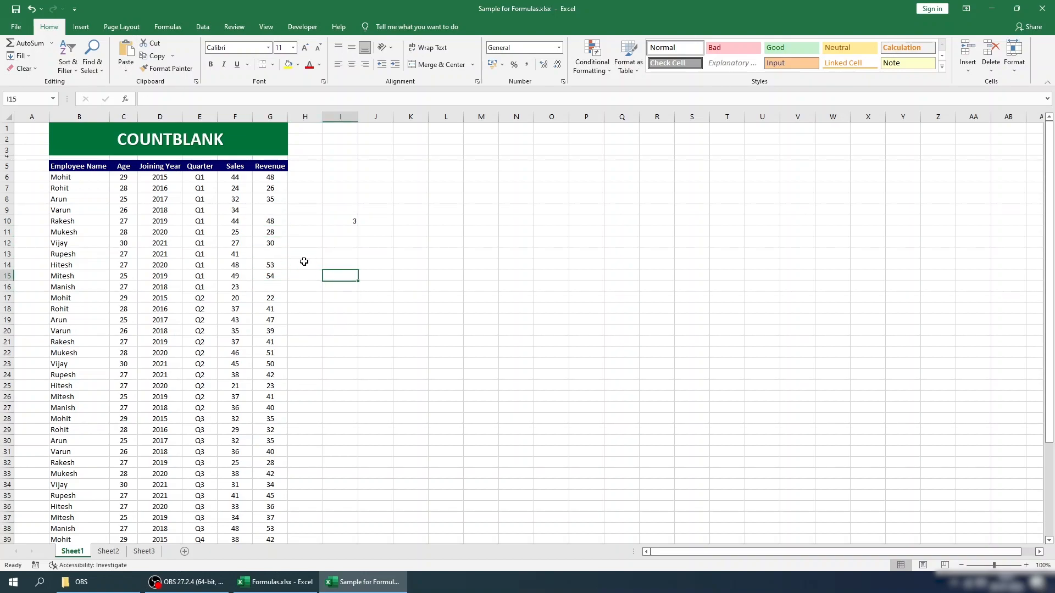
{"action": "key", "text": "Up"}
{"action": "key", "text": "Up"}
{"action": "key", "text": "Up"}
{"action": "key", "text": "Up"}
{"action": "key", "text": "Up"}
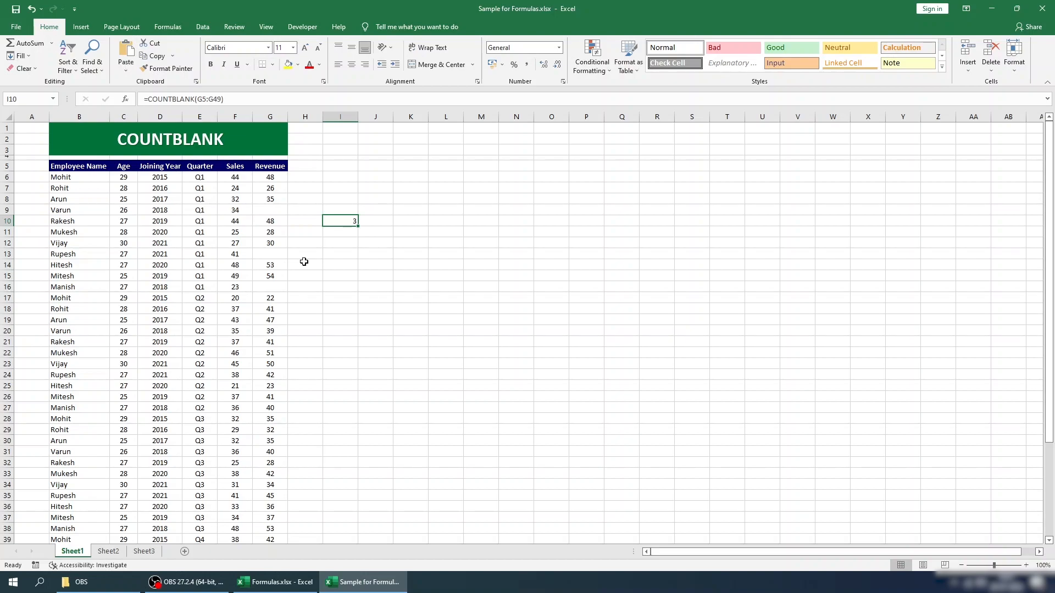
Step: Undo the three revenue deletions in G16, G13 and G9
{"action": "key", "text": "ctrl+z"}
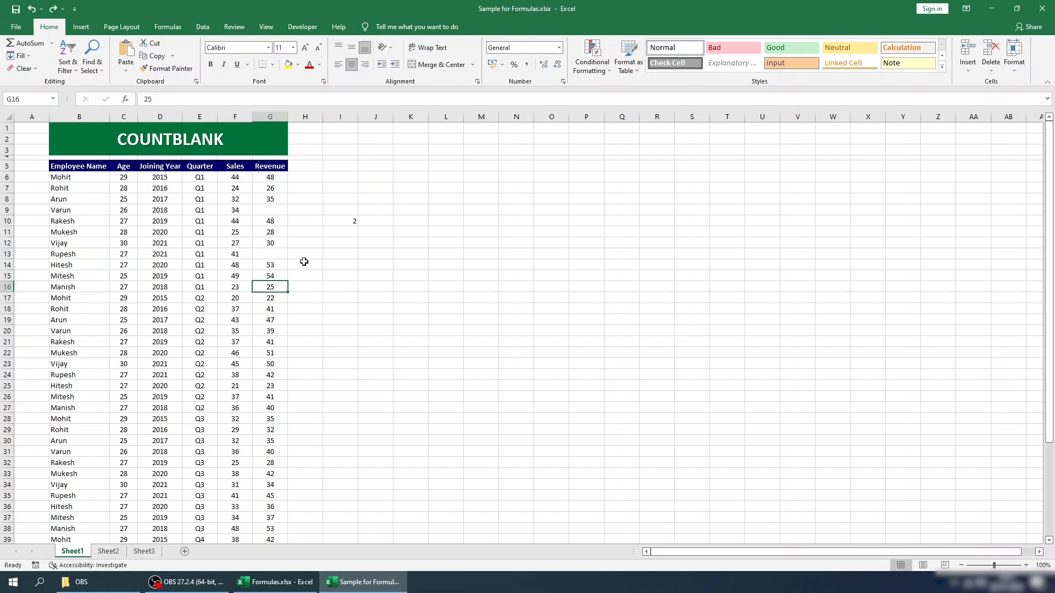
{"action": "key", "text": "ctrl+z"}
{"action": "key", "text": "ctrl+z"}
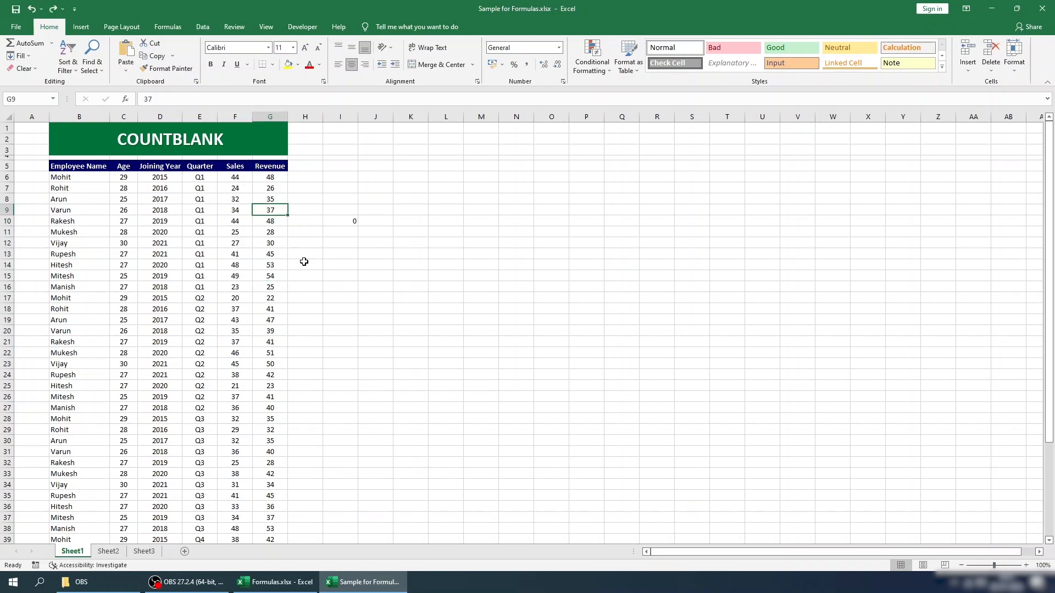
Step: Clear the COUNTBLANK formula from cell I10
{"action": "key", "text": "Right"}
{"action": "key", "text": "Right"}
{"action": "key", "text": "Right"}
{"action": "key", "text": "Down"}
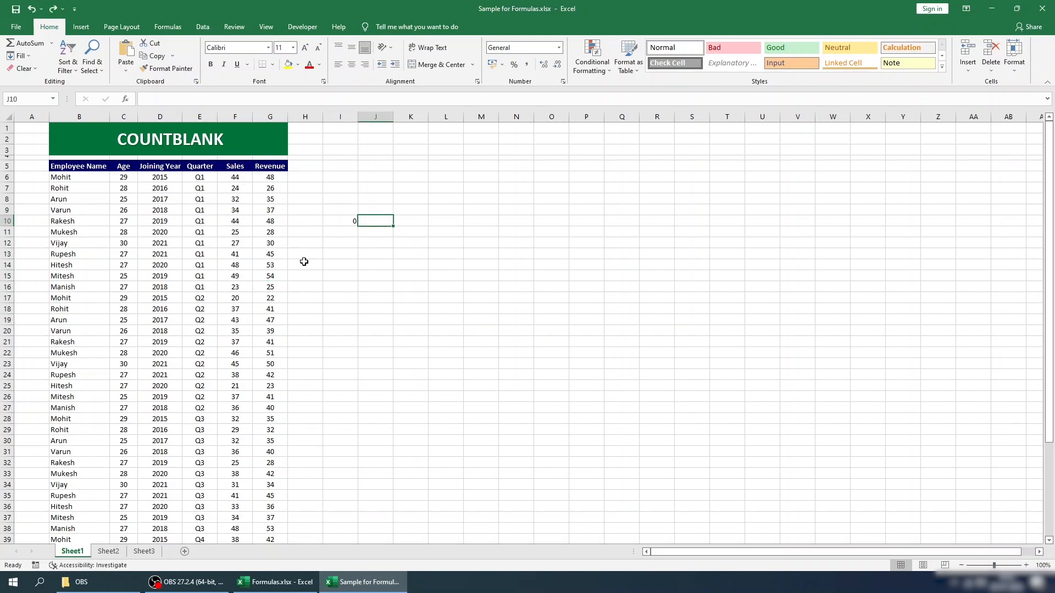
{"action": "key", "text": "Left"}
{"action": "key", "text": "Delete"}
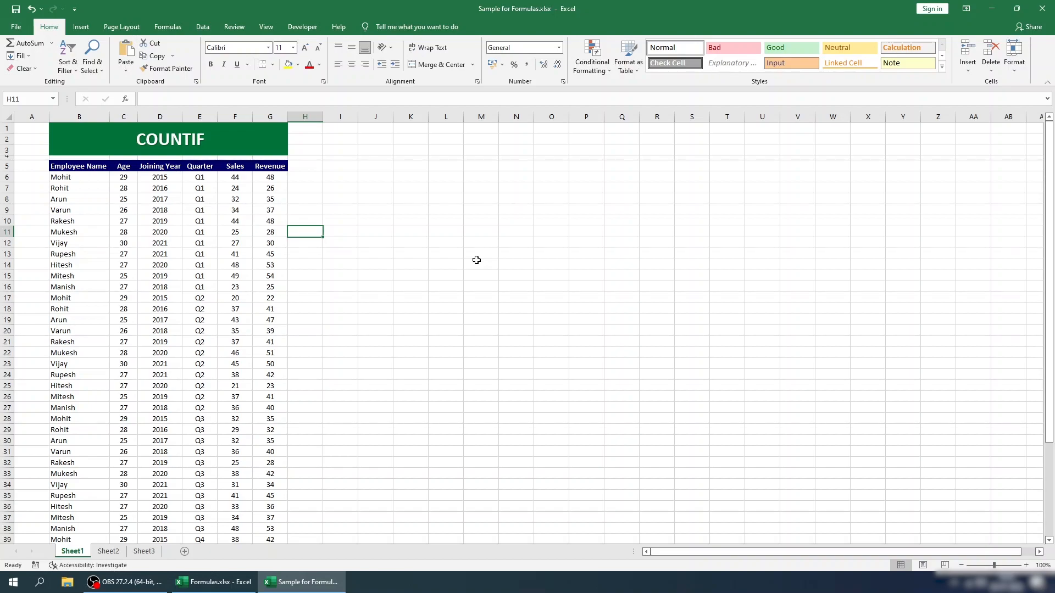
Step: Start a COUNTIF formula in cell I7 with the whole Revenue column G:G as its range
{"action": "key", "text": "Up"}
{"action": "key", "text": "Up"}
{"action": "key", "text": "Up"}
{"action": "key", "text": "Up"}
{"action": "key", "text": "Right"}
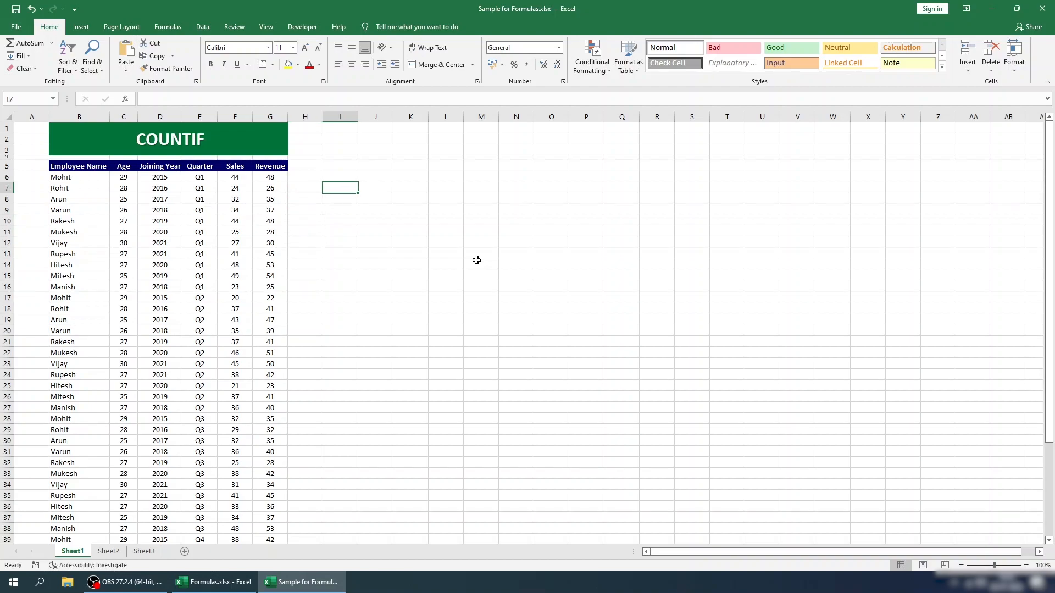
{"action": "type", "text": "=coun"}
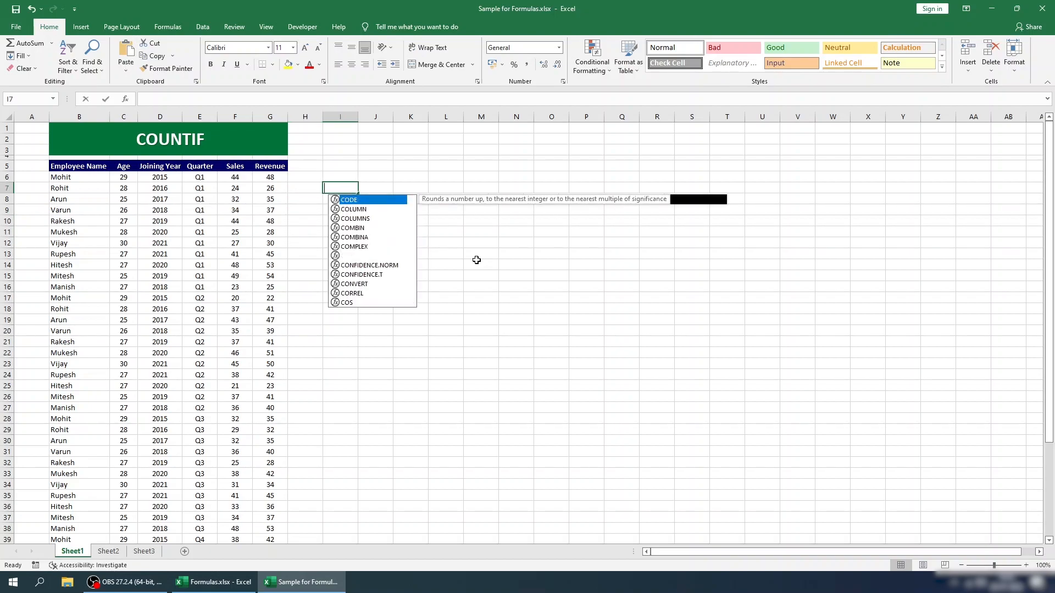
{"action": "key", "text": "Down"}
{"action": "key", "text": "Down"}
{"action": "key", "text": "Down"}
{"action": "key", "text": "Tab"}
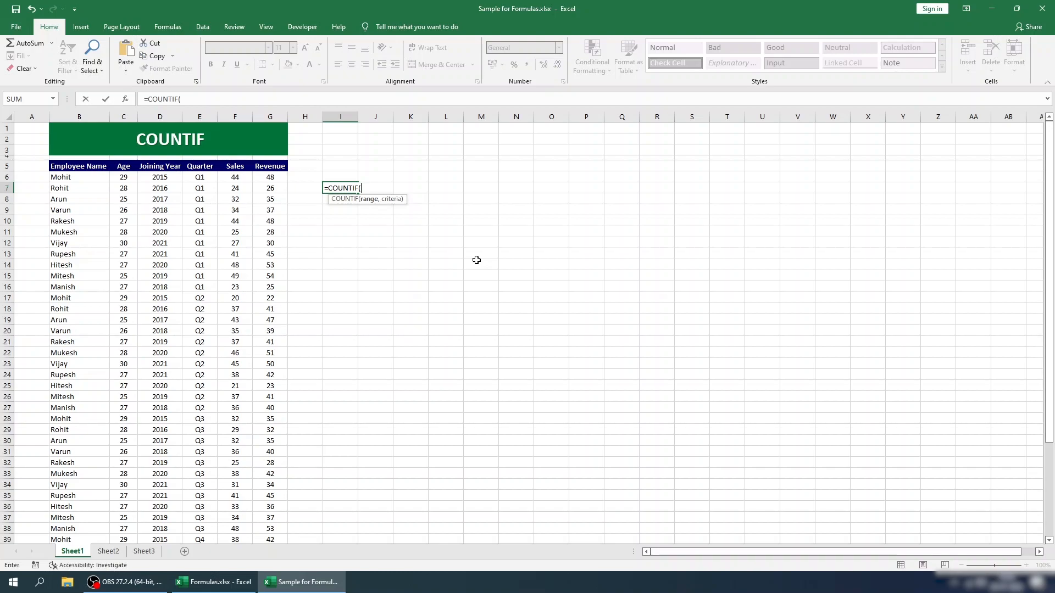
{"action": "left_click", "coordinate": [266, 115]}
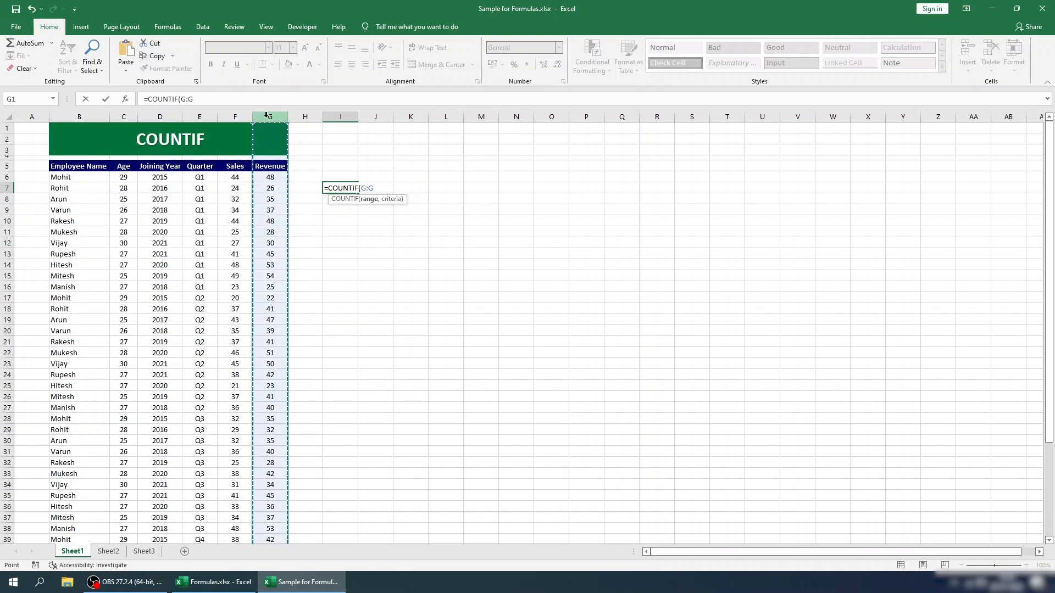
Step: Complete the COUNTIF formula in I7 with the criterion ">50" to count revenues above 50
{"action": "type", "text": ","}
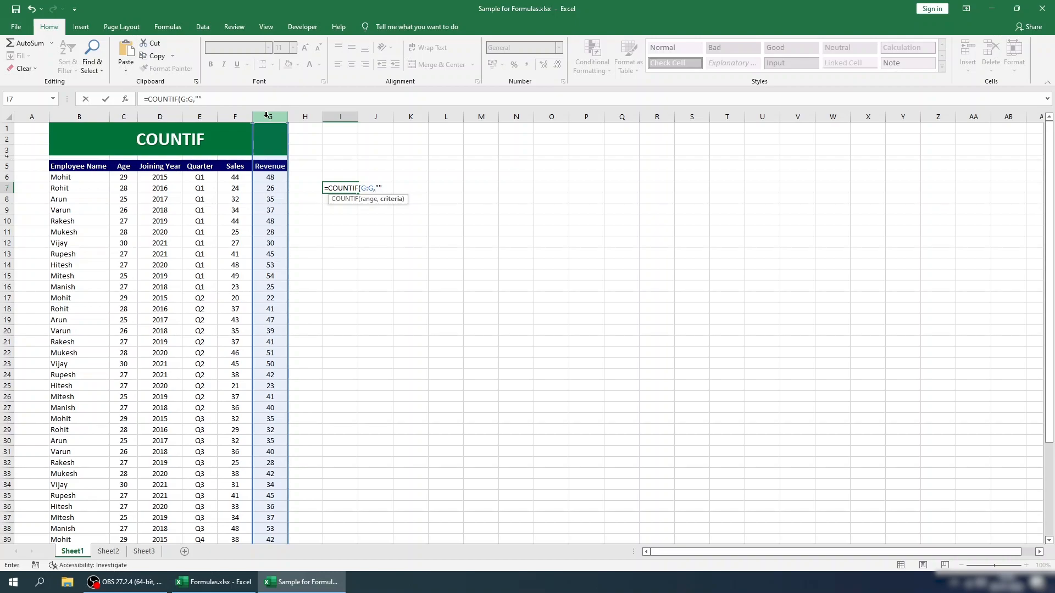
{"action": "type", "text": ")"}
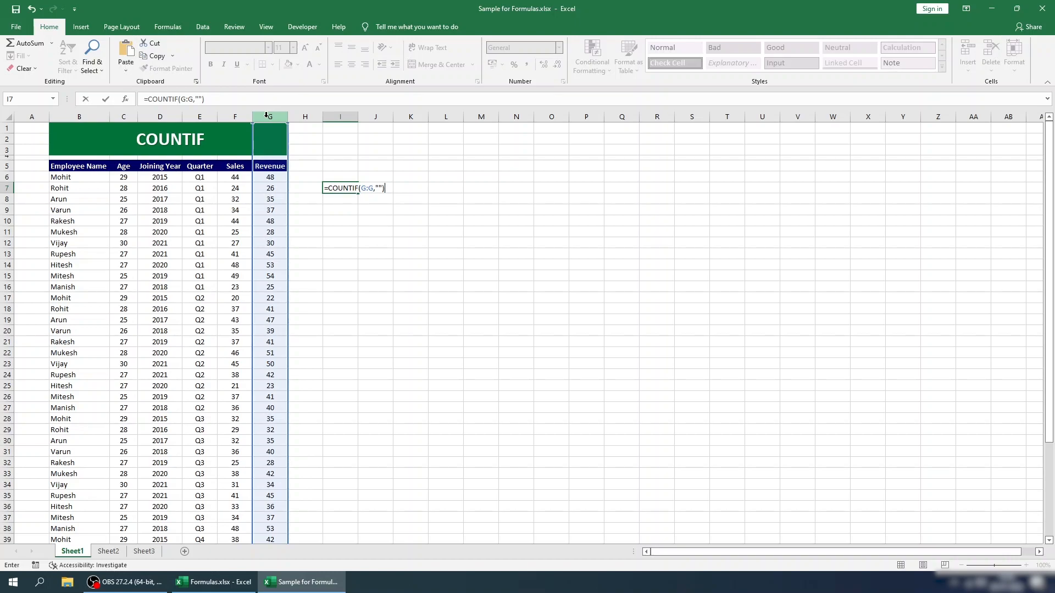
{"action": "left_click", "coordinate": [379, 188]}
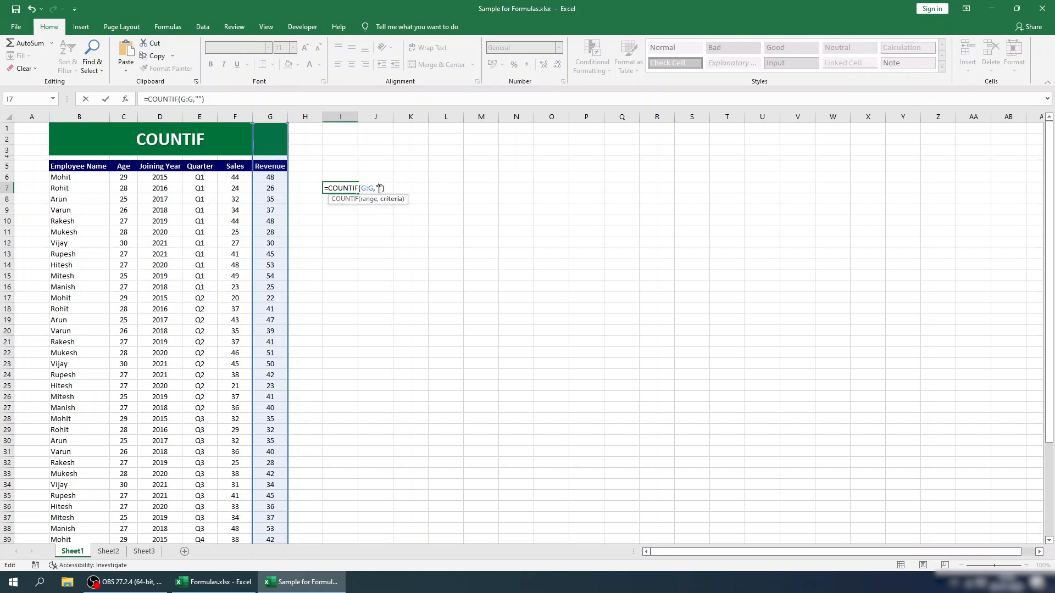
{"action": "type", "text": "50"}
{"action": "type", "text": ">"}
{"action": "type", "text": "="}
{"action": "type", "text": "<"}
{"action": "type", "text": "="}
{"action": "key", "text": "BackSpace"}
{"action": "key", "text": "BackSpace"}
{"action": "type", "text": ">"}
{"action": "key", "text": "Return"}
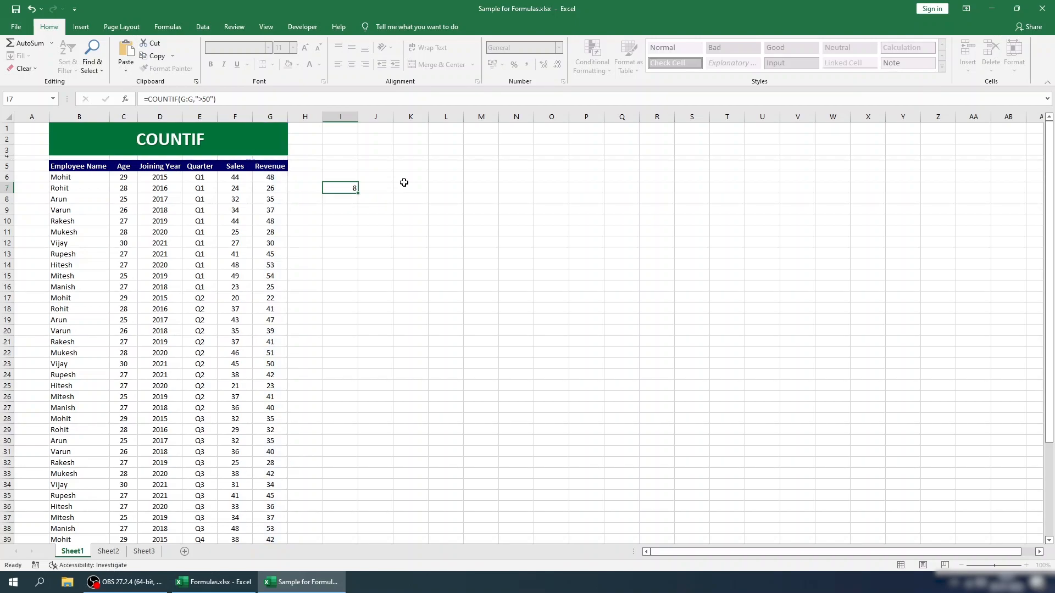
{"action": "key", "text": "Up"}
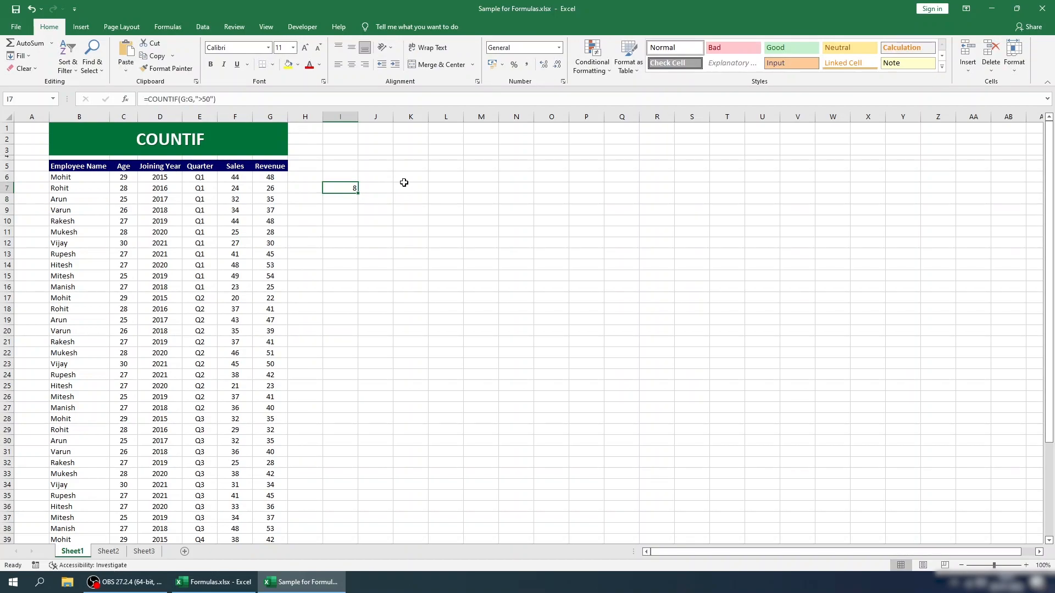
Step: Add filters to header row 5 and filter the Revenue column to values greater than 50
{"action": "key", "text": "Up"}
{"action": "key", "text": "Up"}
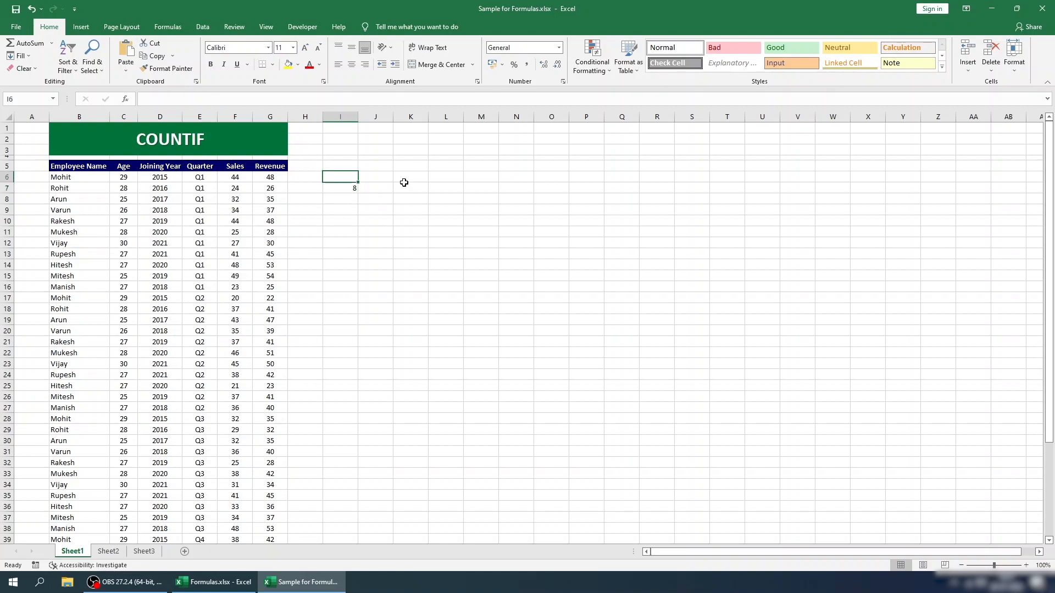
{"action": "key", "text": "shift+space"}
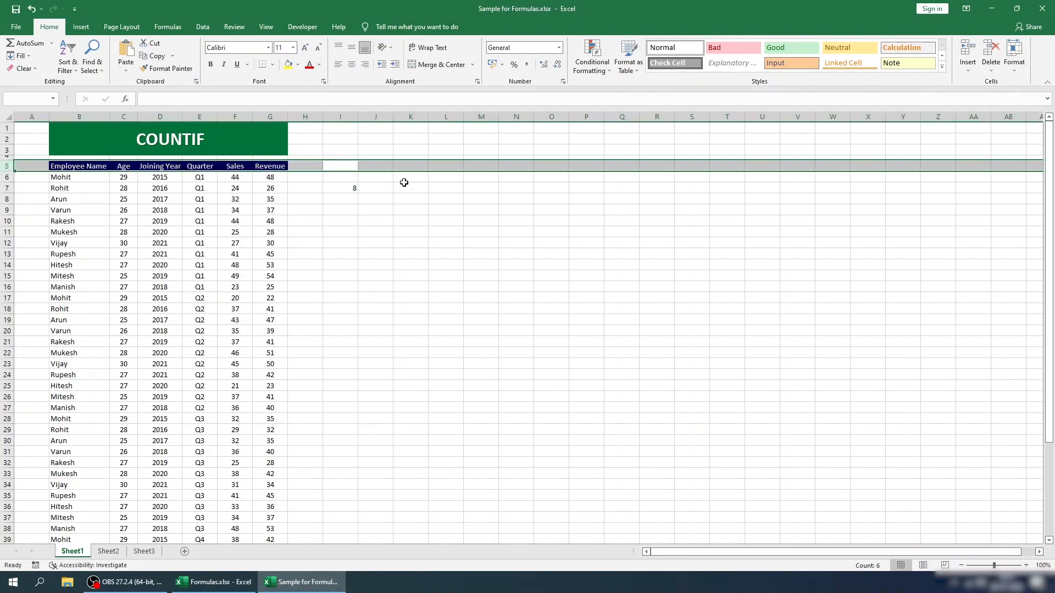
{"action": "key", "text": "ctrl+shift+l"}
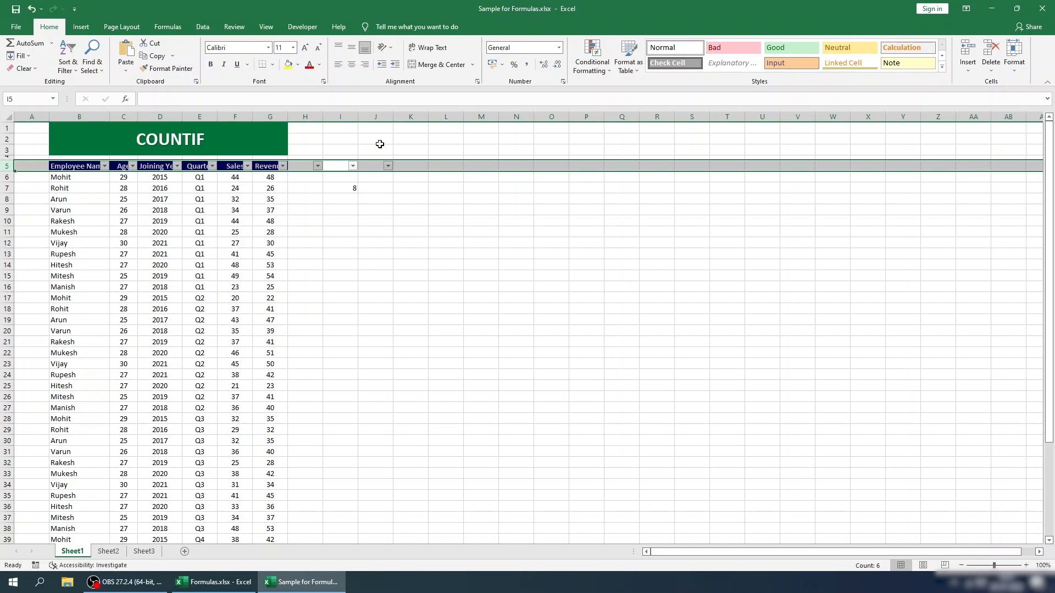
{"action": "left_click", "coordinate": [283, 166]}
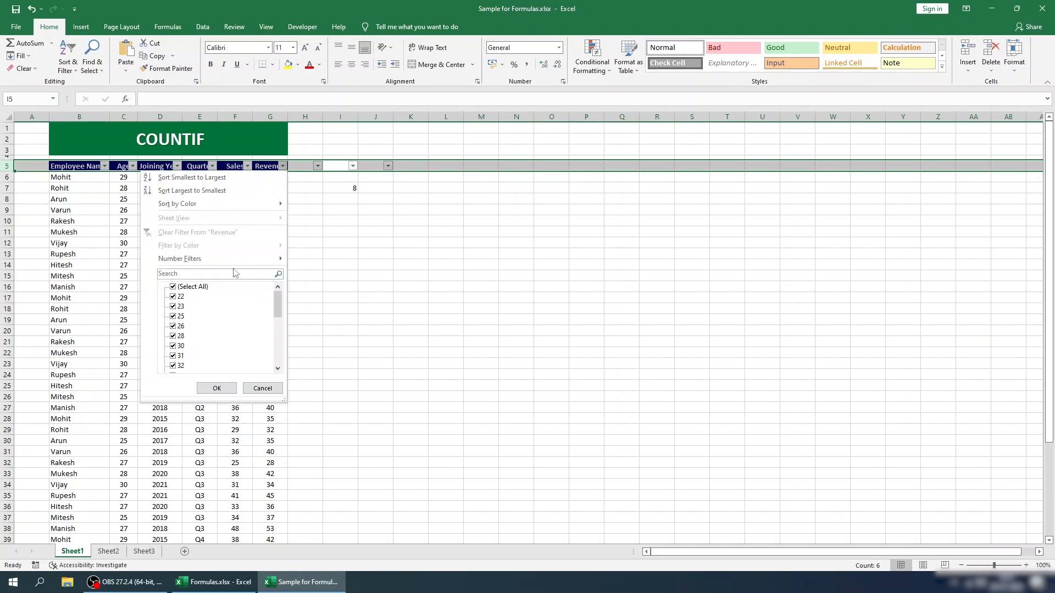
{"action": "mouse_move", "coordinate": [241, 263]}
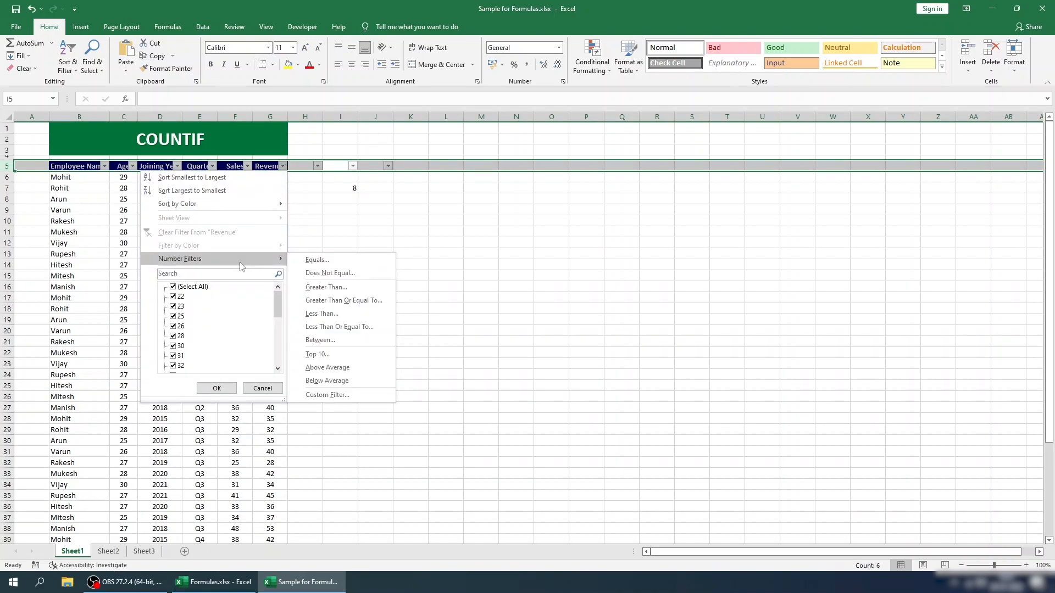
{"action": "left_click", "coordinate": [328, 288]}
{"action": "type", "text": "50"}
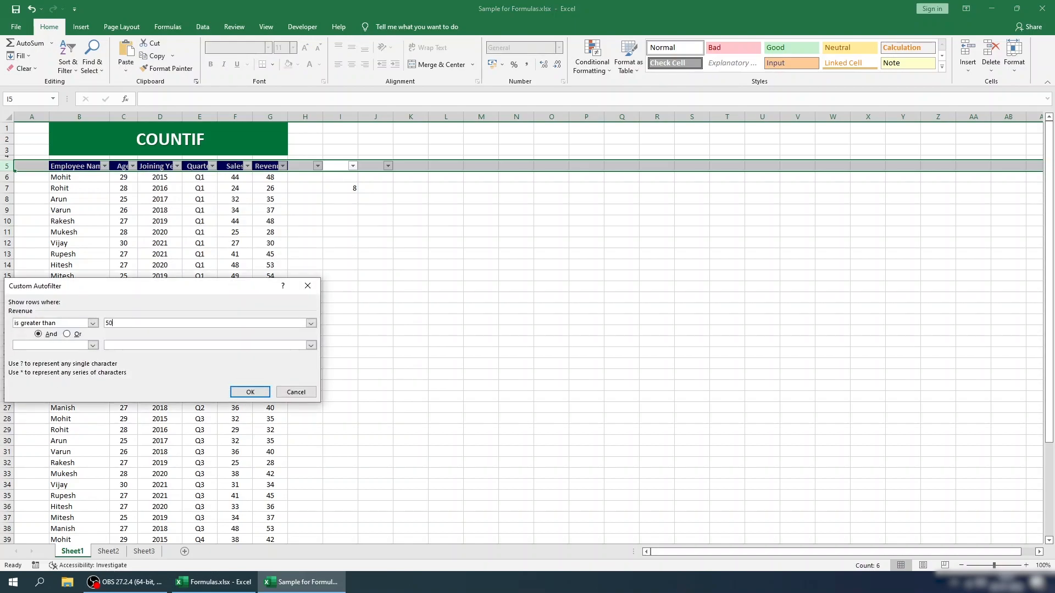
{"action": "key", "text": "Return"}
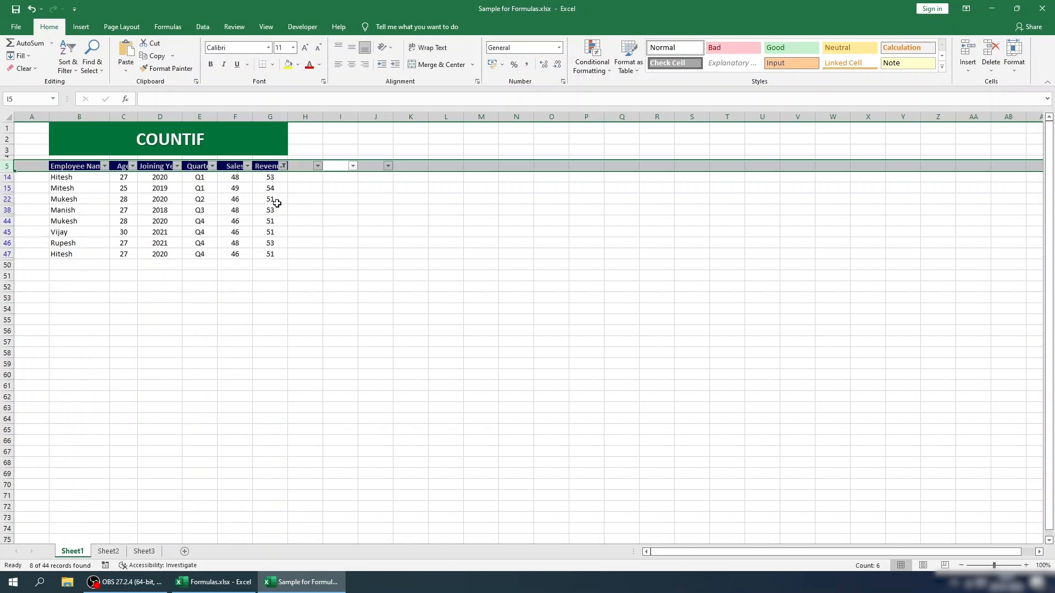
Step: Select the filtered Revenue values to check their count against the formula, and remove the filters
{"action": "left_click_drag", "start_coordinate": [277, 179], "coordinate": [271, 253]}
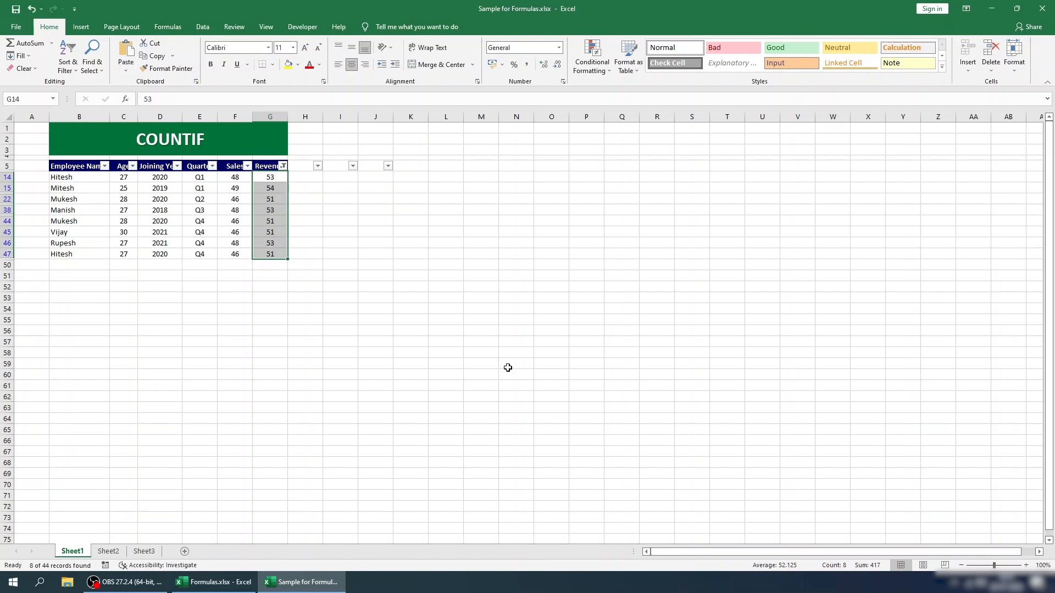
{"action": "key", "text": "ctrl+shift+l"}
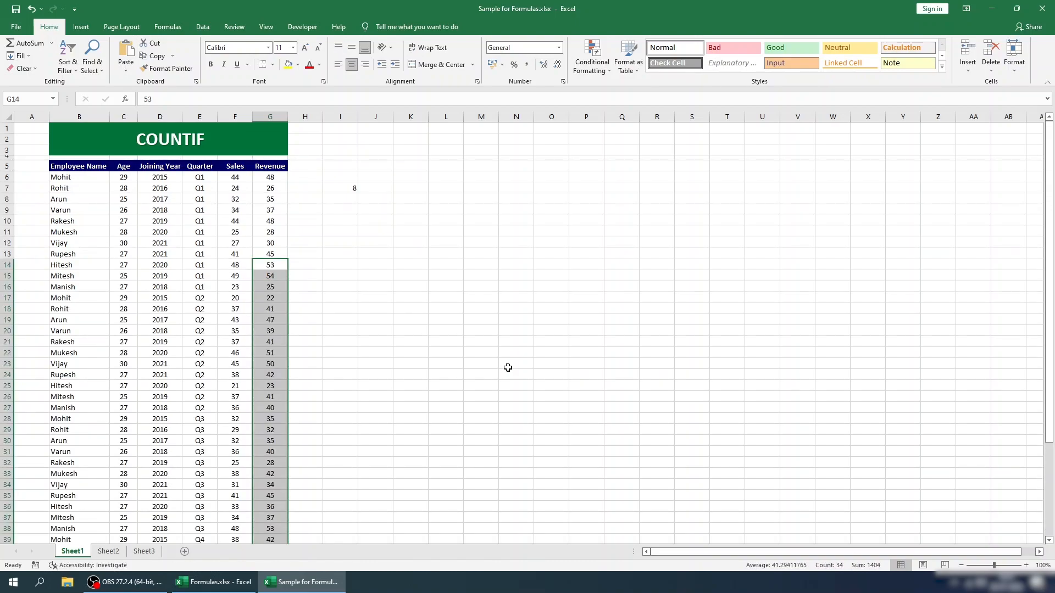
{"action": "key", "text": "ctrl+Up"}
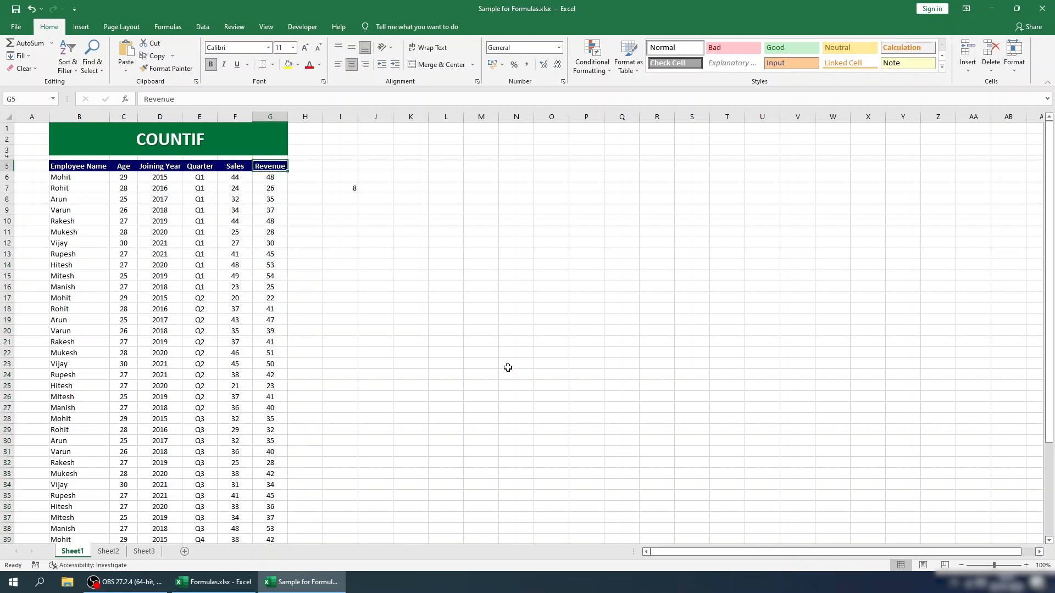
Step: Change the range of the COUNTIF formula in I7 to the whole Quarter column E:E
{"action": "key", "text": "Right"}
{"action": "key", "text": "Down"}
{"action": "key", "text": "Right"}
{"action": "key", "text": "Down"}
{"action": "key", "text": "Down"}
{"action": "key", "text": "Up"}
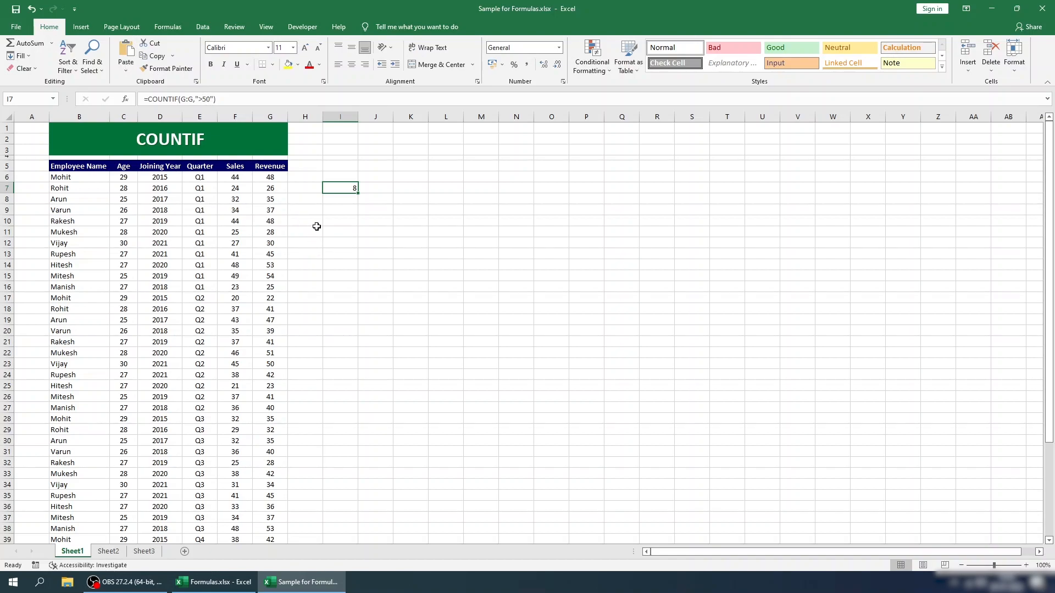
{"action": "double_click", "coordinate": [188, 100]}
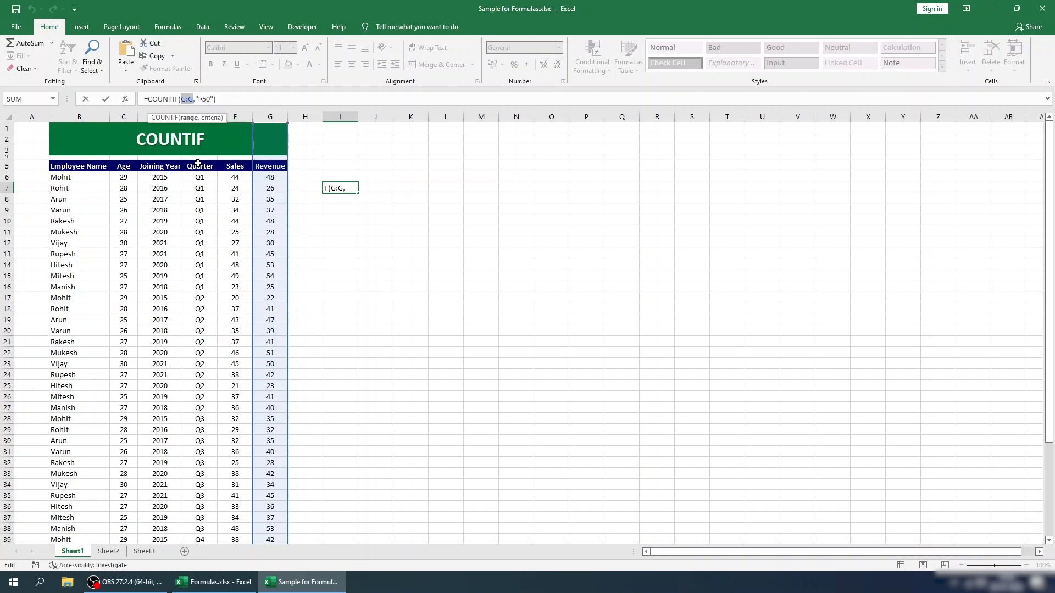
{"action": "left_click", "coordinate": [201, 116]}
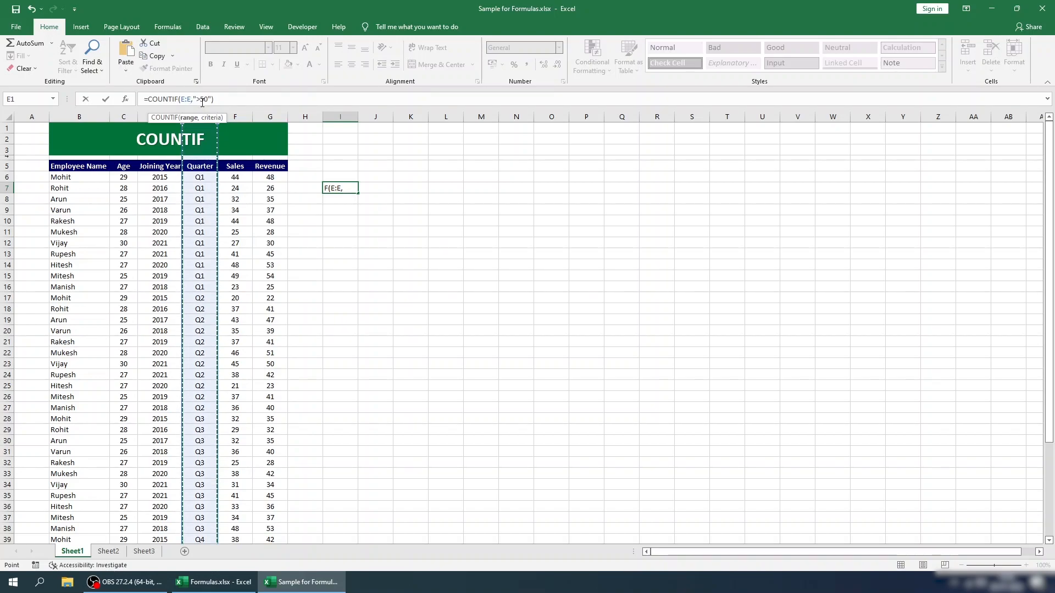
Step: Set the COUNTIF criterion in I7 to "Q2" and commit the formula
{"action": "left_click", "coordinate": [200, 99]}
{"action": "left_click_drag", "start_coordinate": [196, 99], "coordinate": [208, 99]}
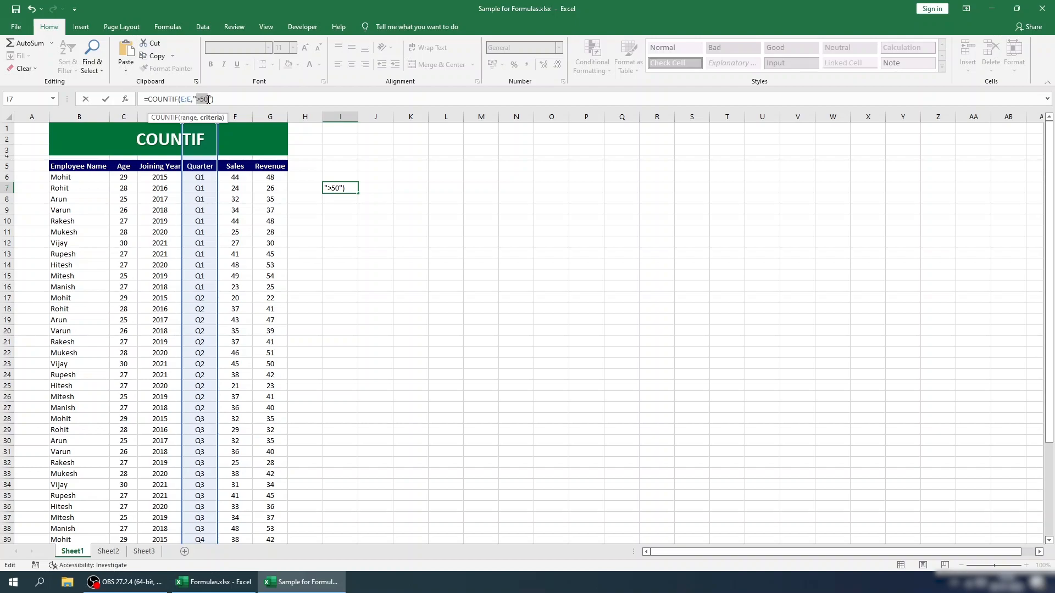
{"action": "type", "text": "Q2"}
{"action": "key", "text": "Return"}
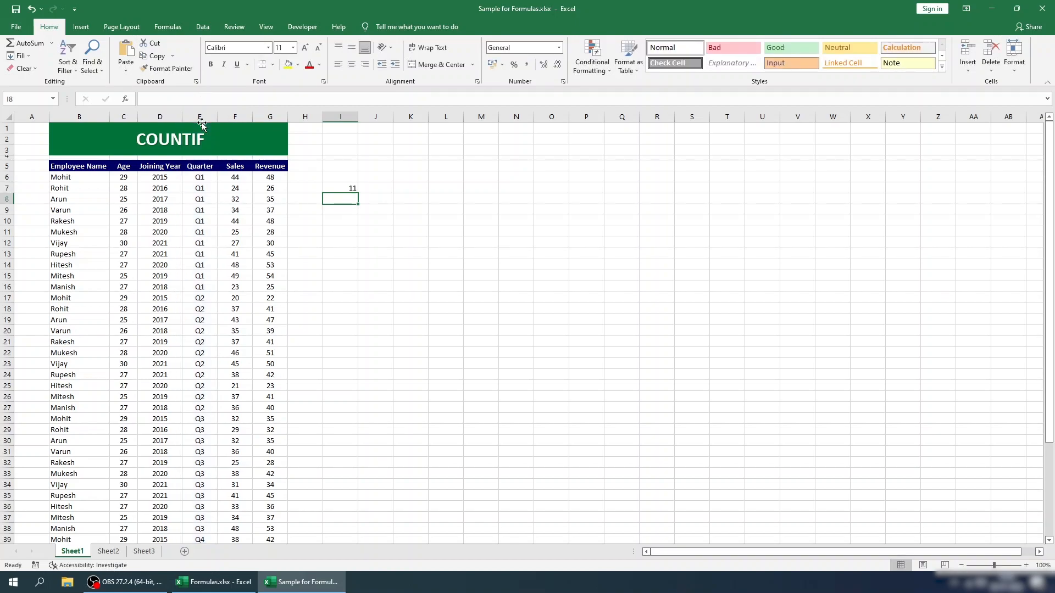
Step: Add filters to header row 5 again and filter the Quarter column to Q2
{"action": "key", "text": "Up"}
{"action": "key", "text": "Up"}
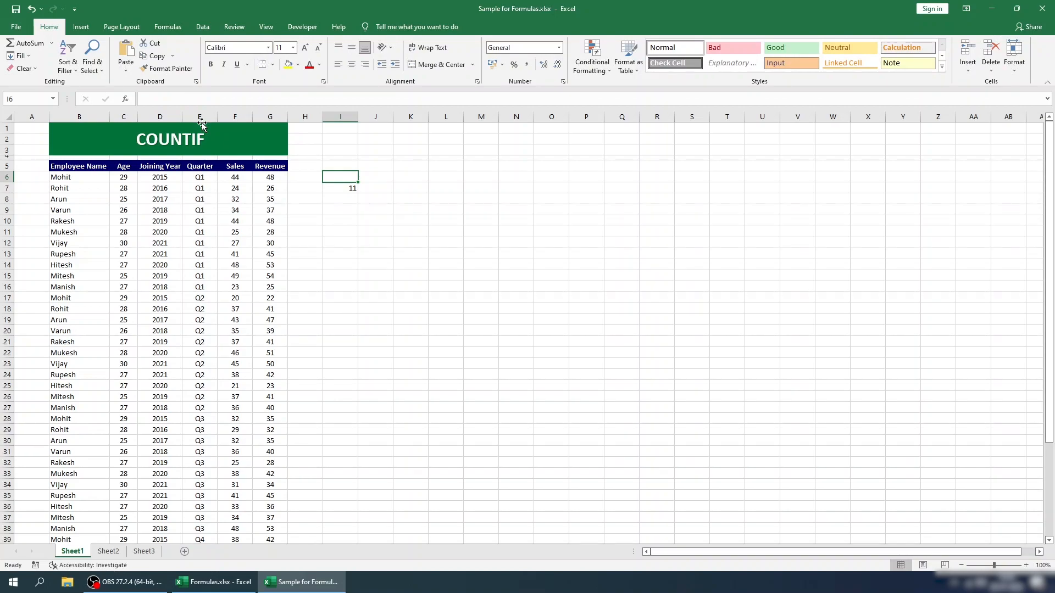
{"action": "key", "text": "Up"}
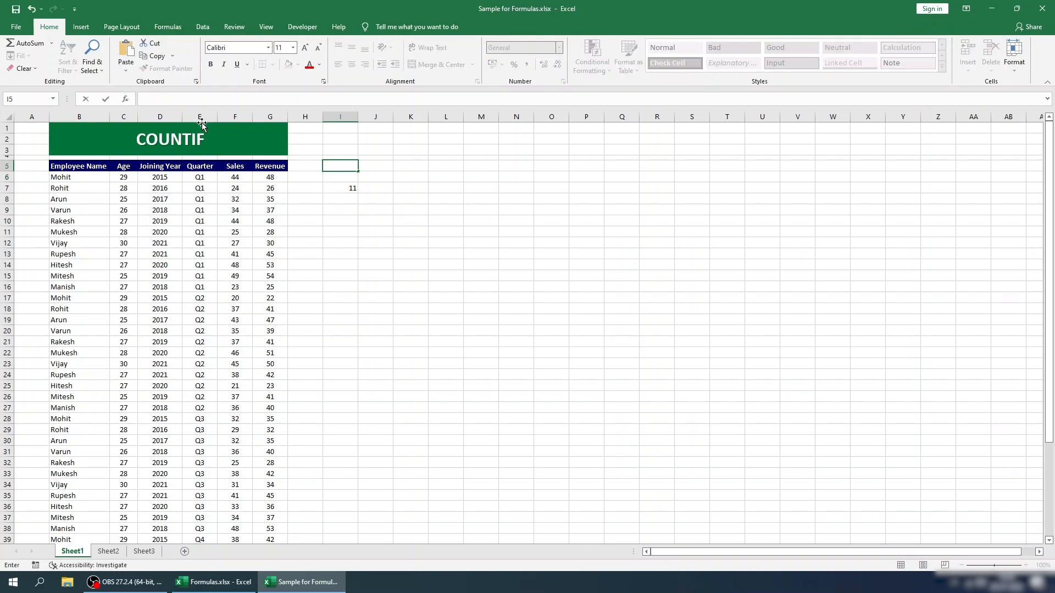
{"action": "key", "text": "shift+space"}
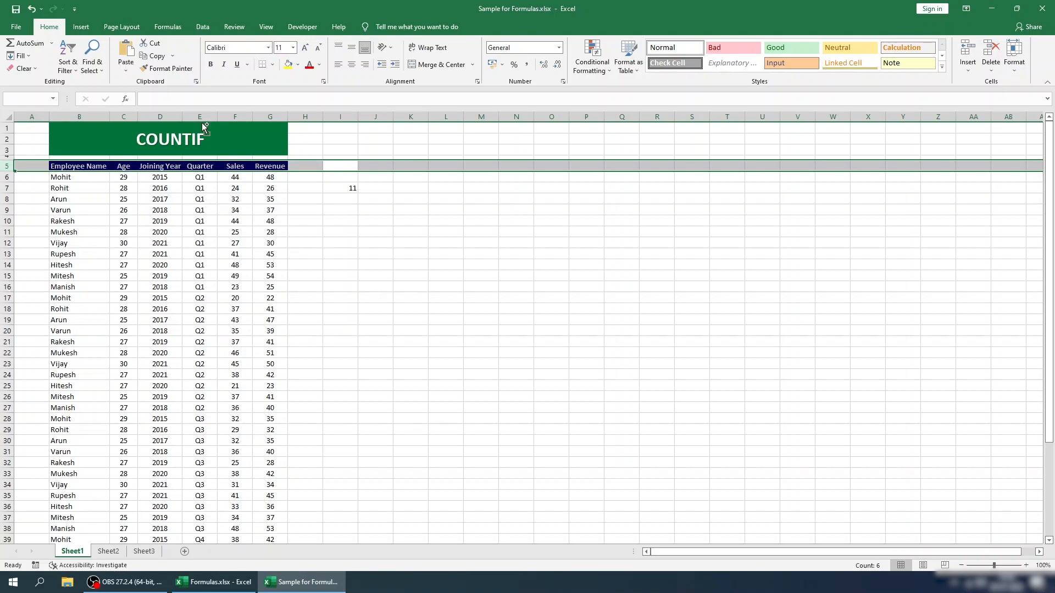
{"action": "key", "text": "ctrl+shift+l"}
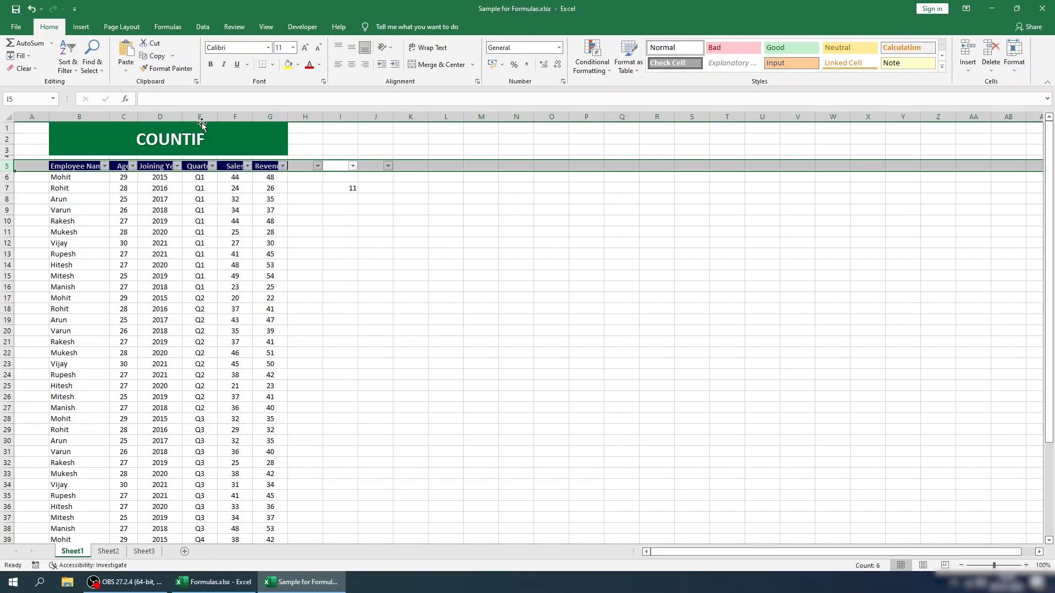
{"action": "left_click", "coordinate": [212, 167]}
{"action": "left_click", "coordinate": [123, 286]}
{"action": "left_click", "coordinate": [125, 274]}
{"action": "type", "text": "q2"}
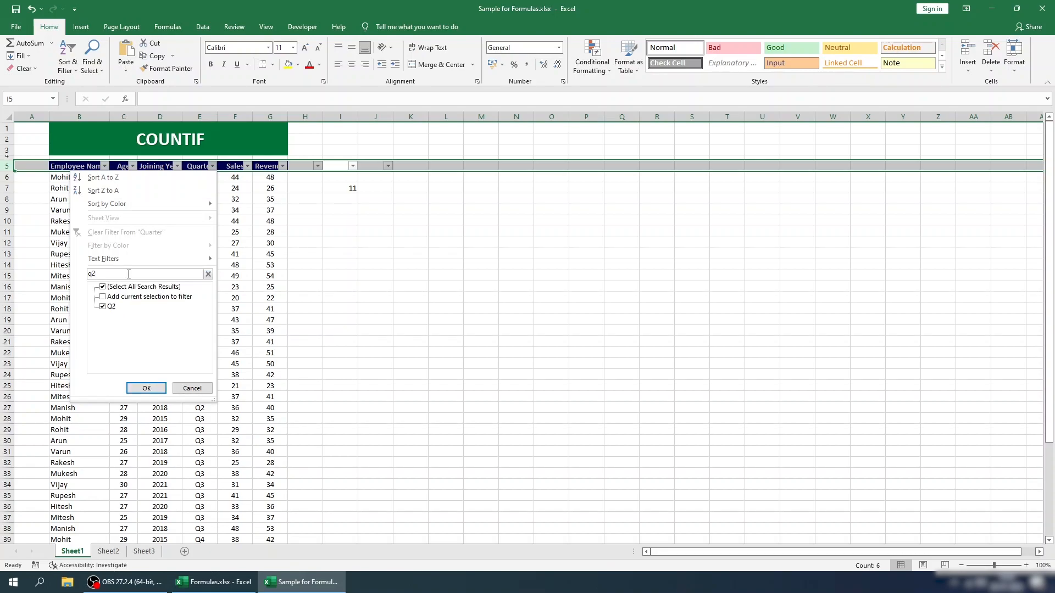
{"action": "key", "text": "Return"}
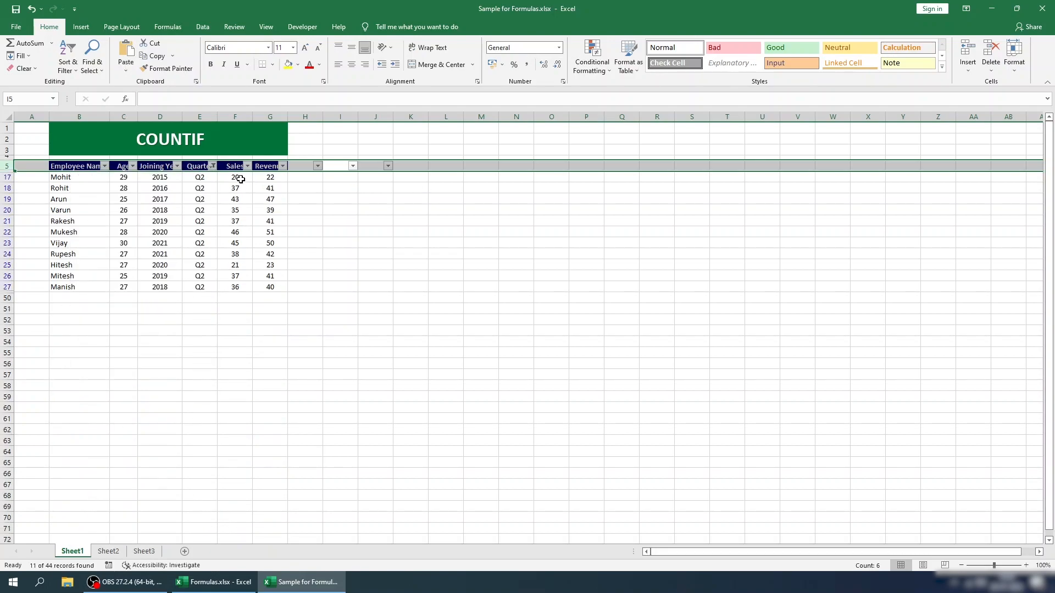
Step: Select the Sales values of the filtered Q2 rows to check their count, and remove the filters
{"action": "left_click", "coordinate": [242, 180]}
{"action": "key", "text": "ctrl+shift+Down"}
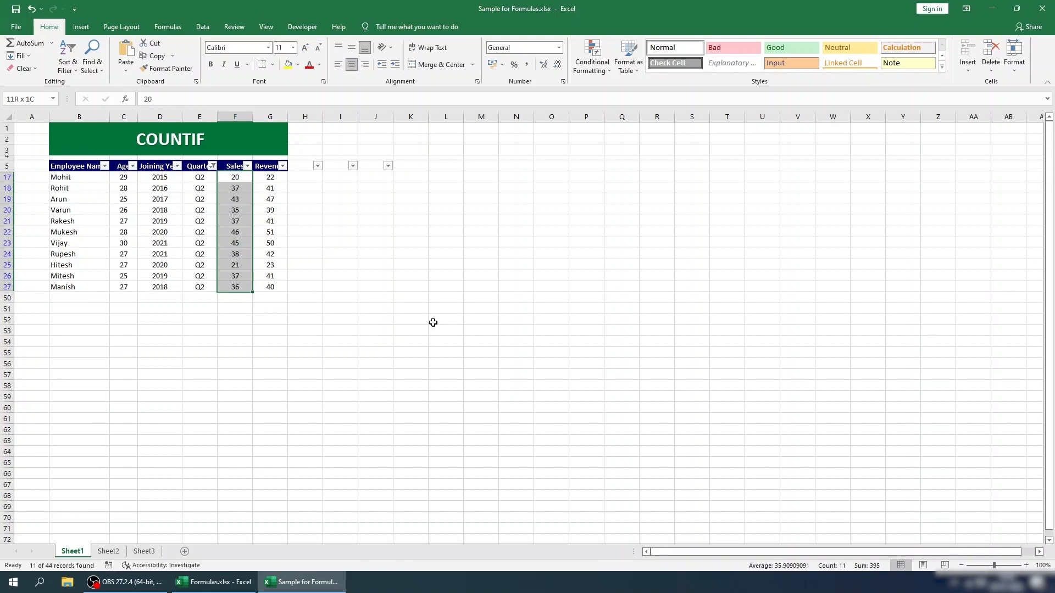
{"action": "key", "text": "ctrl+shift+semicolon"}
{"action": "key", "text": "Escape"}
{"action": "key", "text": "ctrl+shift+l"}
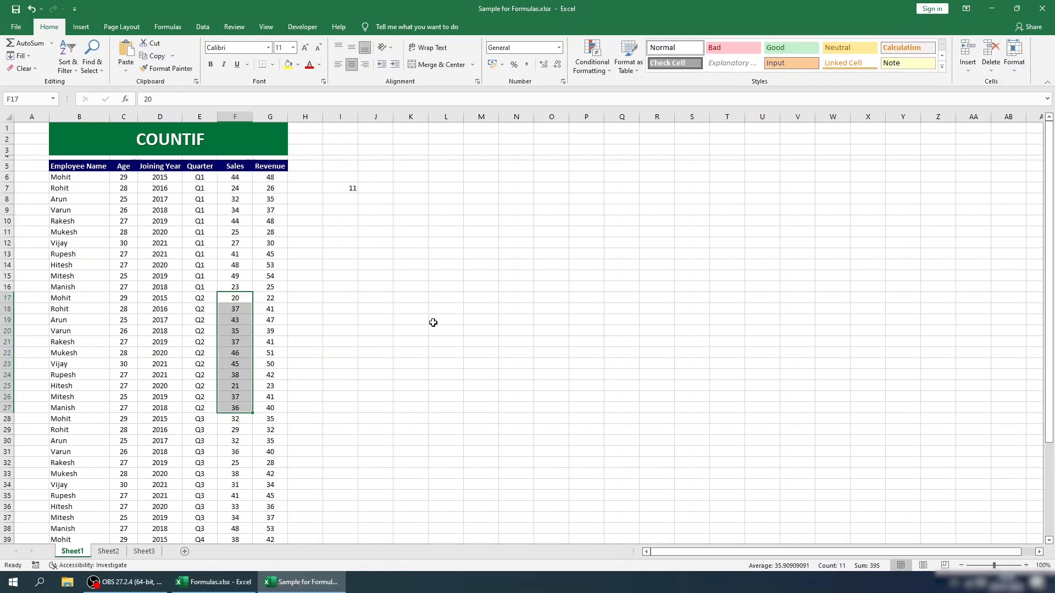
Step: Change the range of the COUNTIF formula in I7 to the whole Employee Name column B:B
{"action": "key", "text": "ctrl+Up"}
{"action": "key", "text": "Right"}
{"action": "key", "text": "Right"}
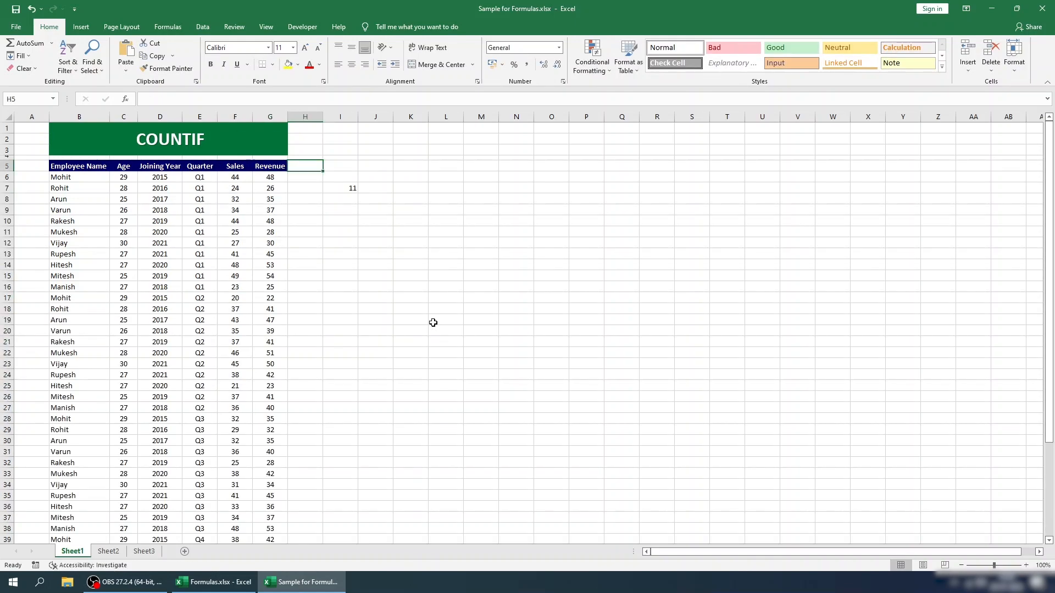
{"action": "key", "text": "Right"}
{"action": "key", "text": "Down"}
{"action": "key", "text": "Down"}
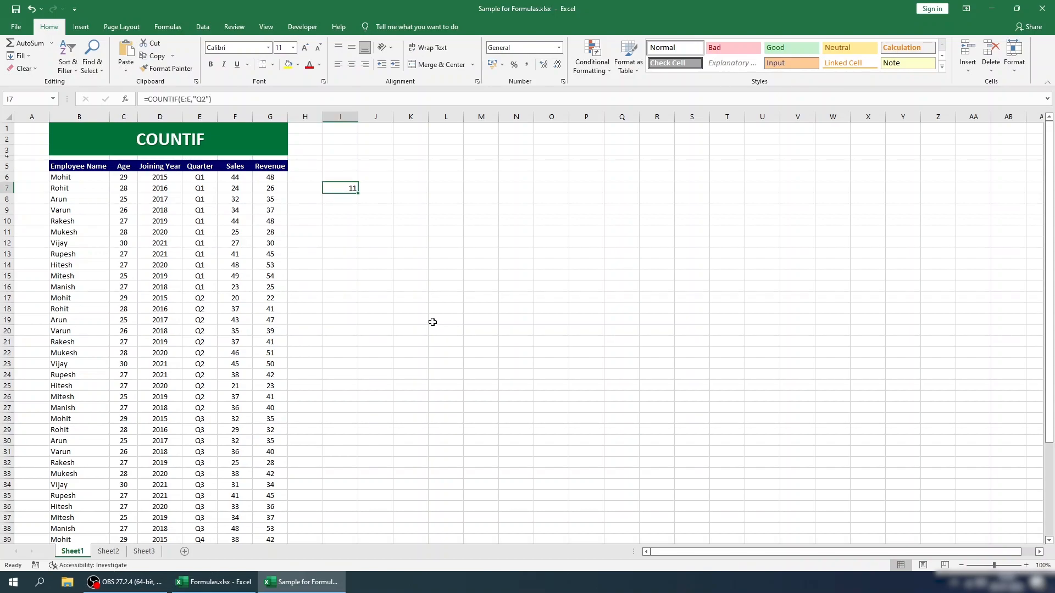
{"action": "left_click_drag", "start_coordinate": [191, 97], "coordinate": [183, 96]}
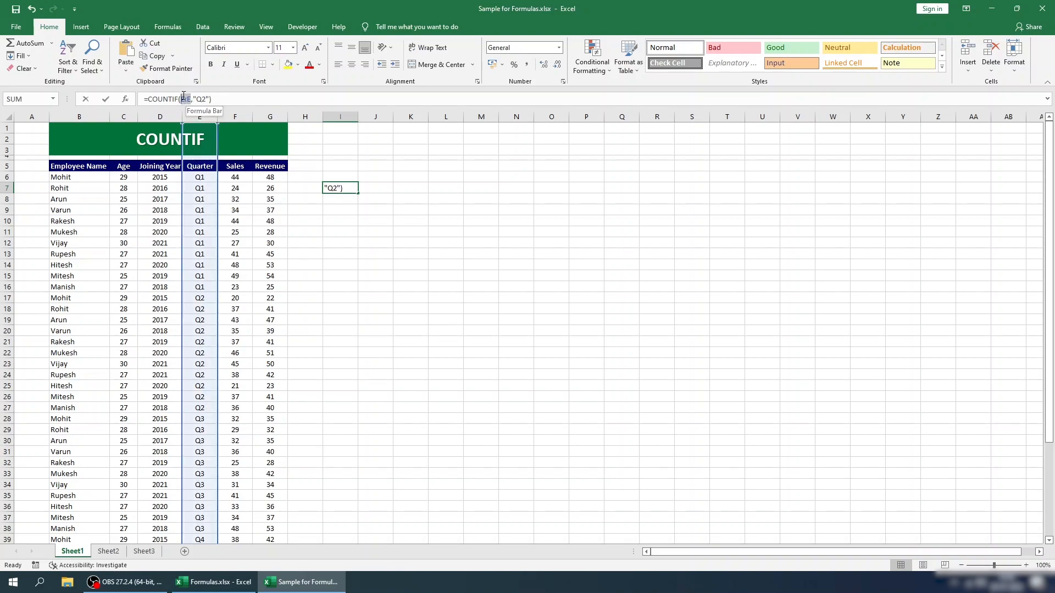
{"action": "left_click", "coordinate": [95, 110]}
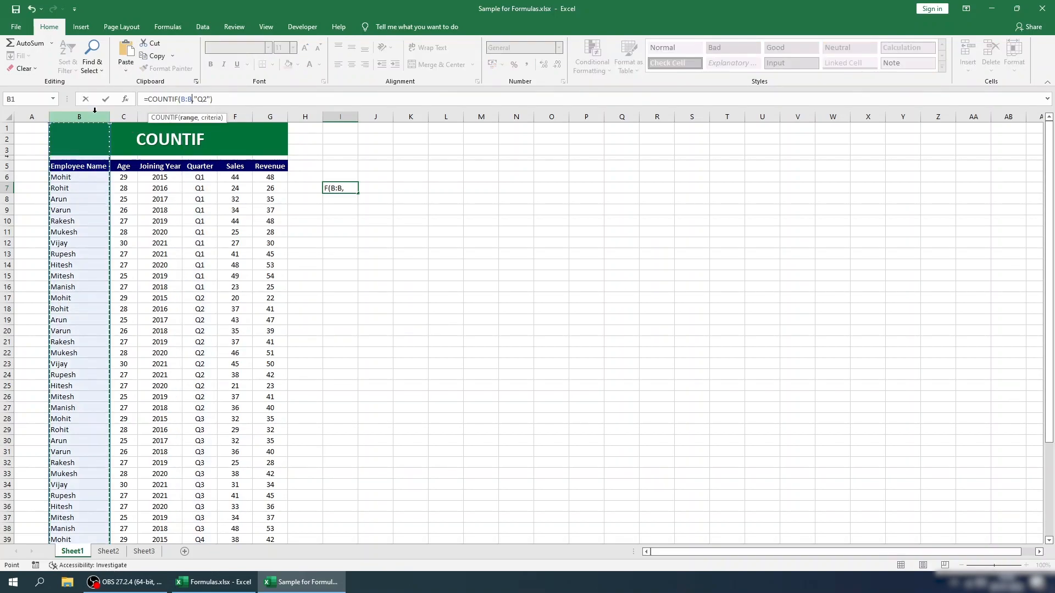
Step: Replace the COUNTIF criterion in I7 with the first name of the employee in row 16 and commit the formula
{"action": "double_click", "coordinate": [206, 100]}
{"action": "type", "text": "mANIS"}
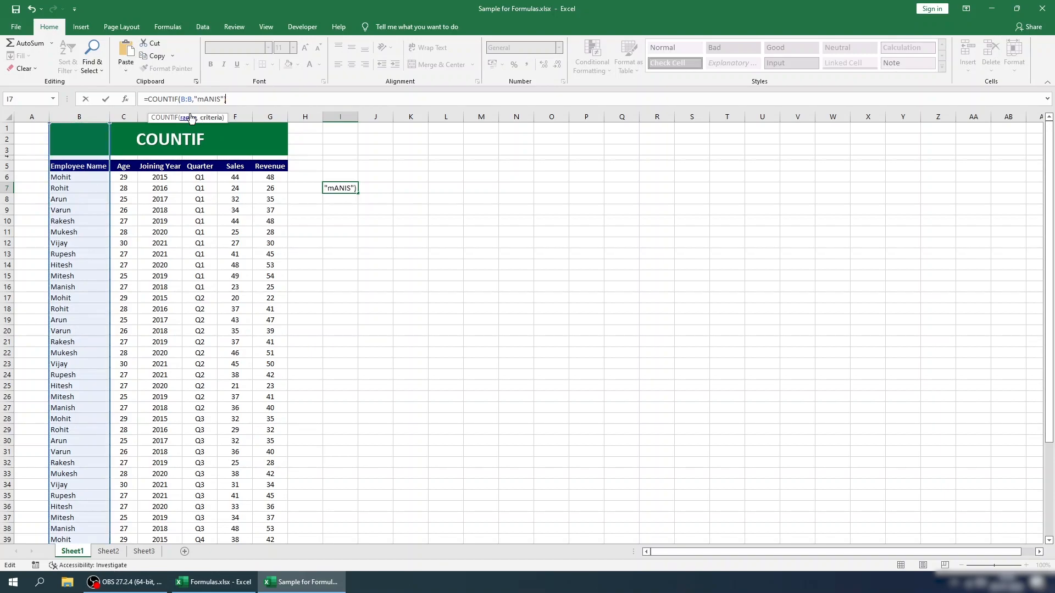
{"action": "key", "text": "BackSpace"}
{"action": "key", "text": "BackSpace"}
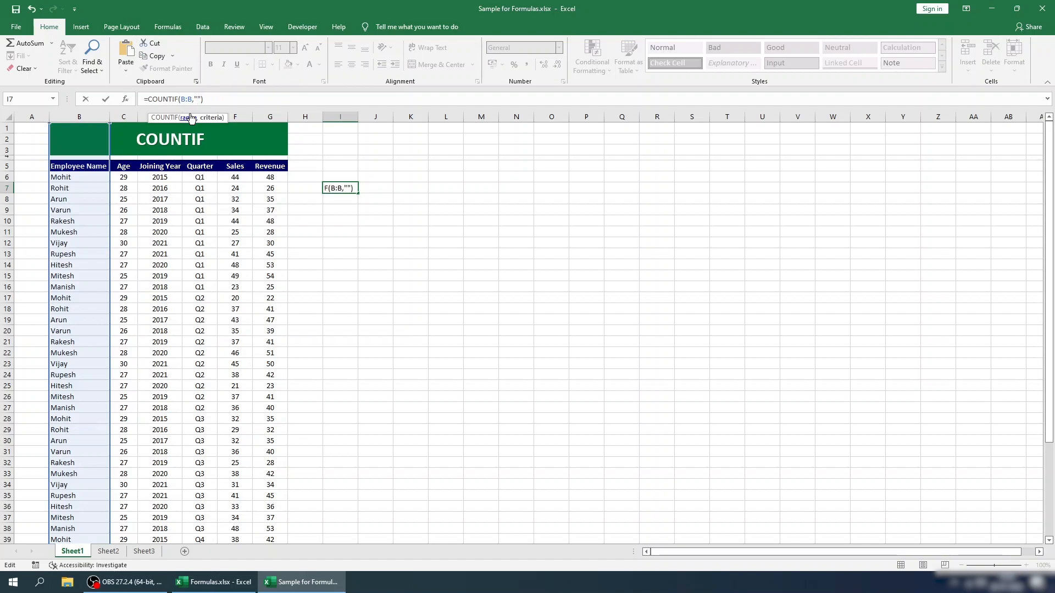
{"action": "type", "text": "Manish"}
{"action": "key", "text": "Return"}
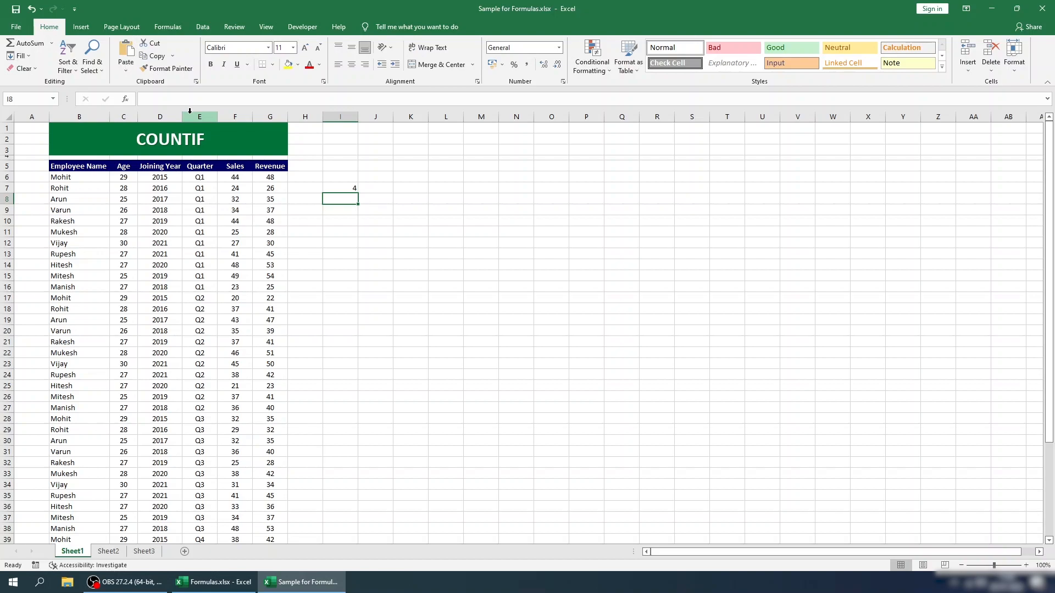
Step: Clear the COUNTIF formula from I7 and change the banner title above the table to COUNTIFS
{"action": "key", "text": "Up"}
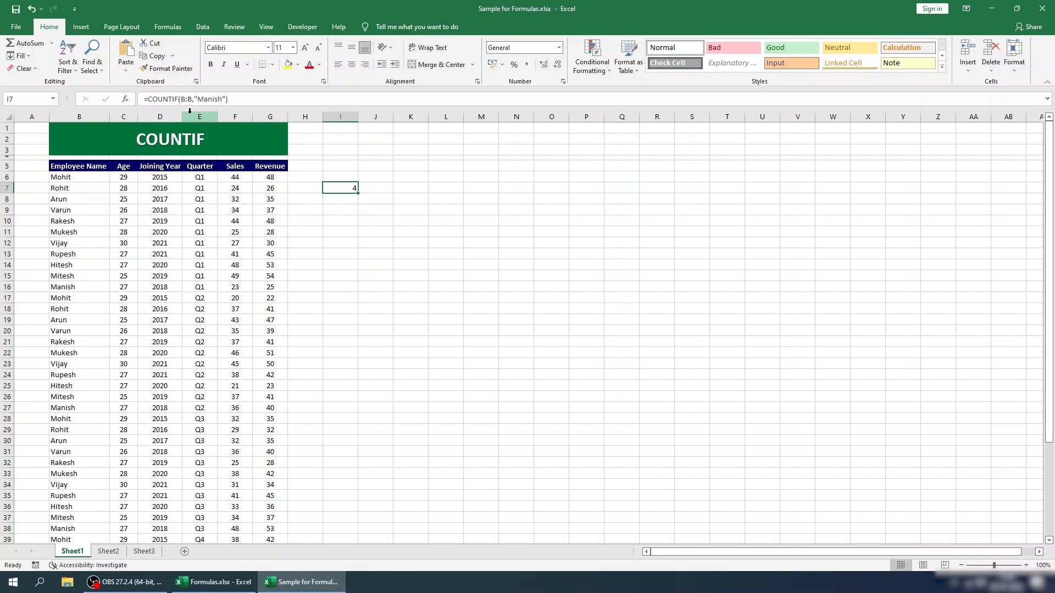
{"action": "key", "text": "Delete"}
{"action": "left_click", "coordinate": [205, 137]}
{"action": "type", "text": "S"}
{"action": "left_click", "coordinate": [340, 186]}
{"action": "left_click", "coordinate": [346, 174]}
{"action": "left_click", "coordinate": [350, 168]}
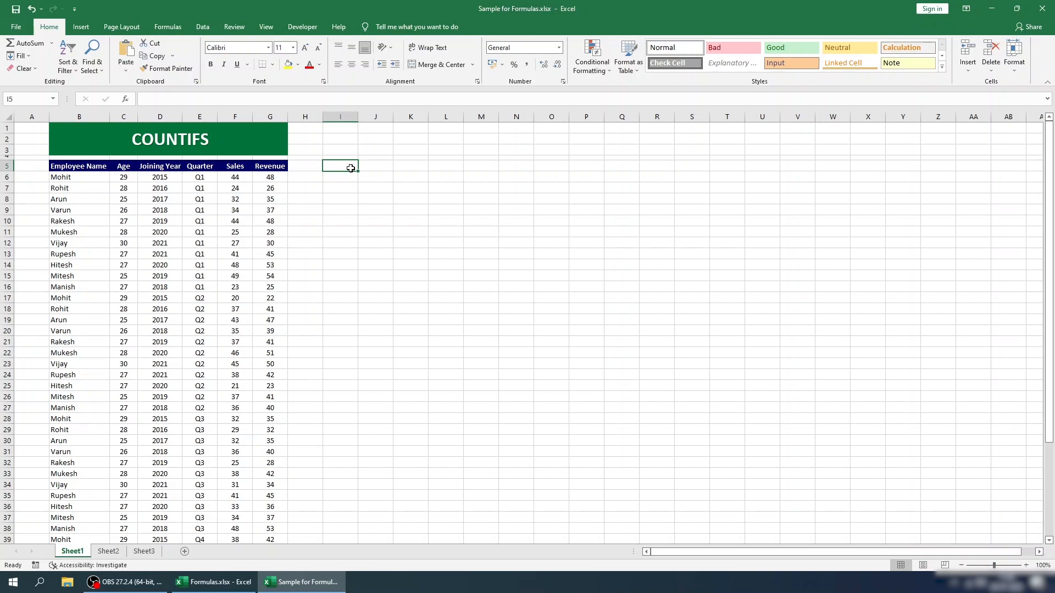
{"action": "type", "text": "=sum"}
{"action": "key", "text": "BackSpace"}
{"action": "key", "text": "BackSpace"}
{"action": "key", "text": "Escape"}
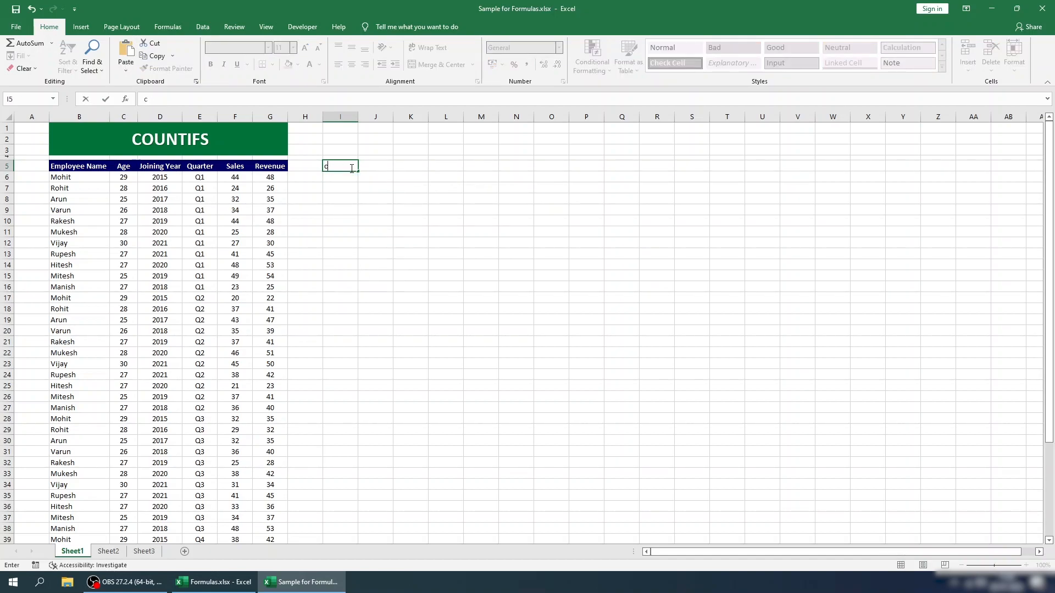
Step: Start a COUNTIFS formula in I5 with the whole Revenue column G:G as first range and ">40" as its criterion
{"action": "type", "text": "=coun"}
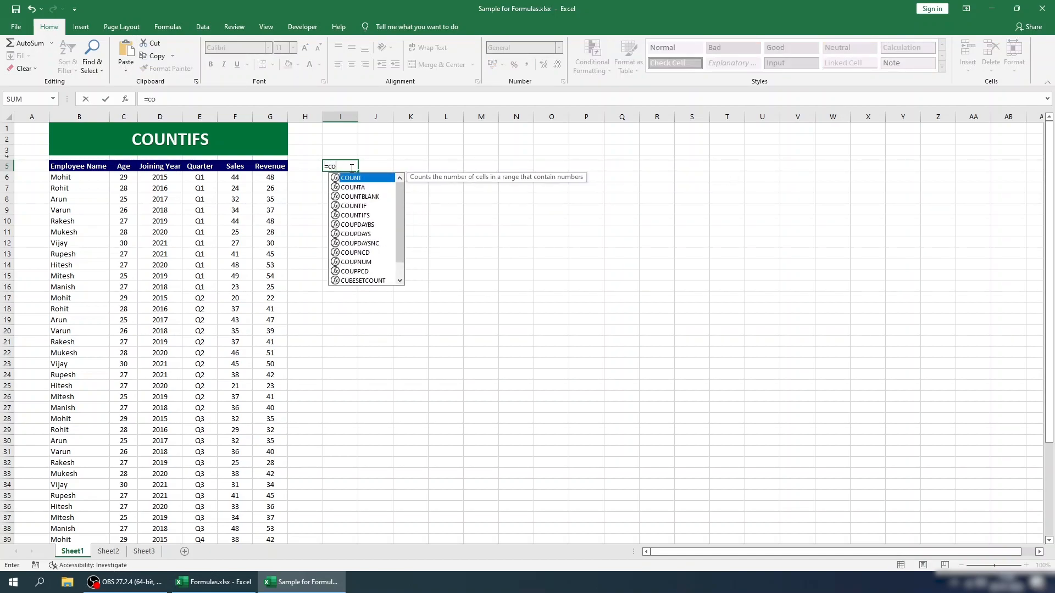
{"action": "key", "text": "Down"}
{"action": "key", "text": "Down"}
{"action": "key", "text": "Down"}
{"action": "key", "text": "Down"}
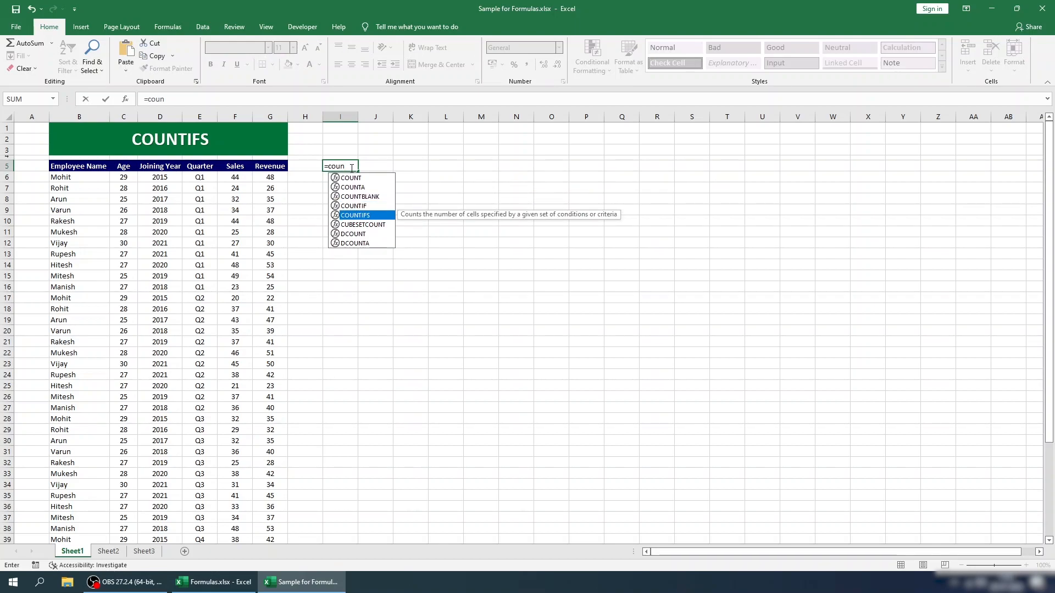
{"action": "key", "text": "Tab"}
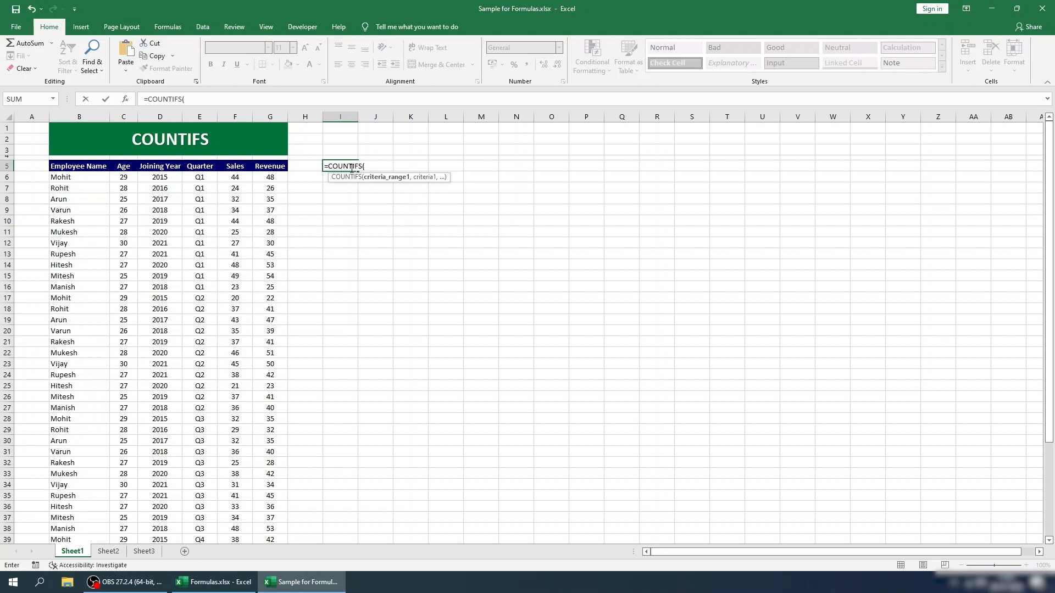
{"action": "left_click", "coordinate": [275, 115]}
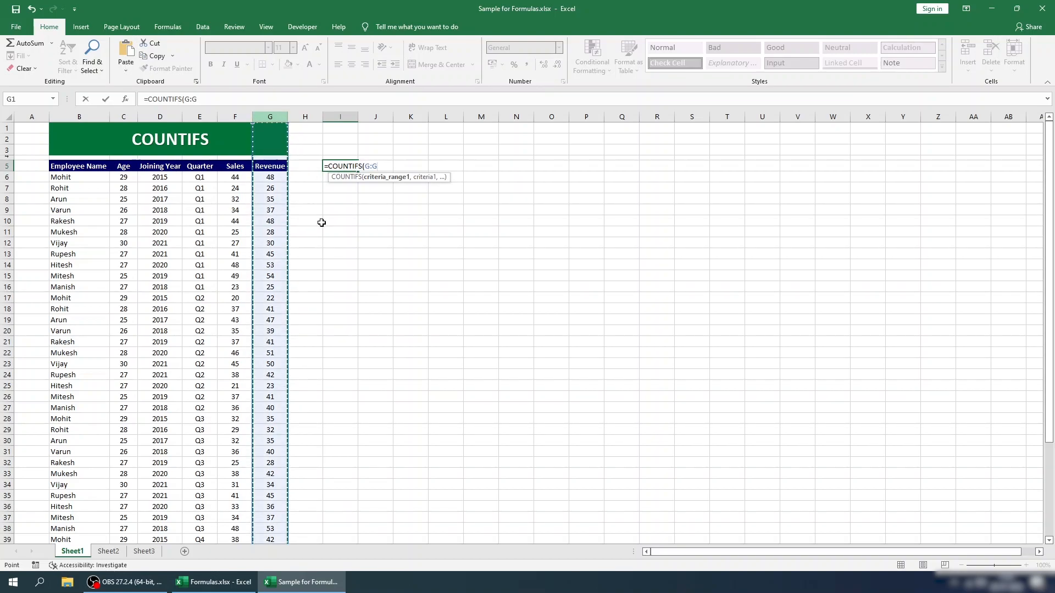
{"action": "type", "text": ",\">"}
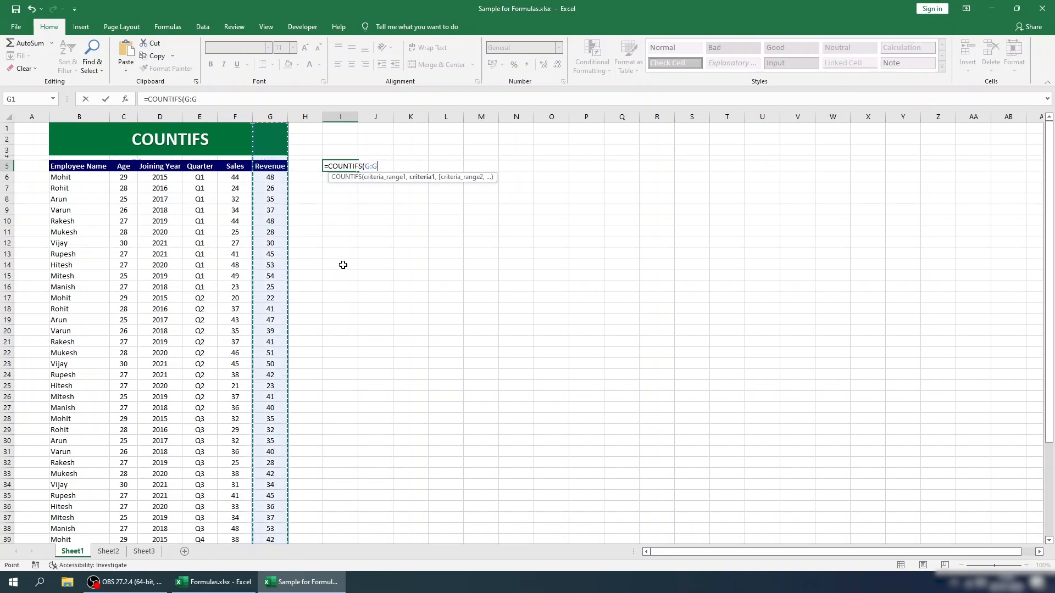
{"action": "type", "text": "50"}
{"action": "key", "text": "BackSpace"}
{"action": "key", "text": "BackSpace"}
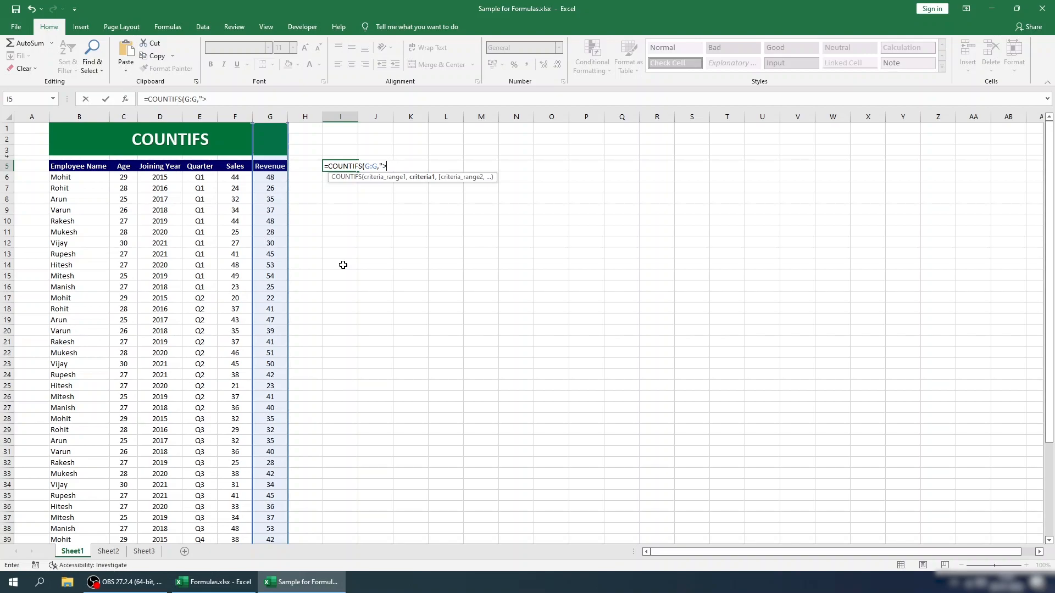
{"action": "type", "text": "40\","}
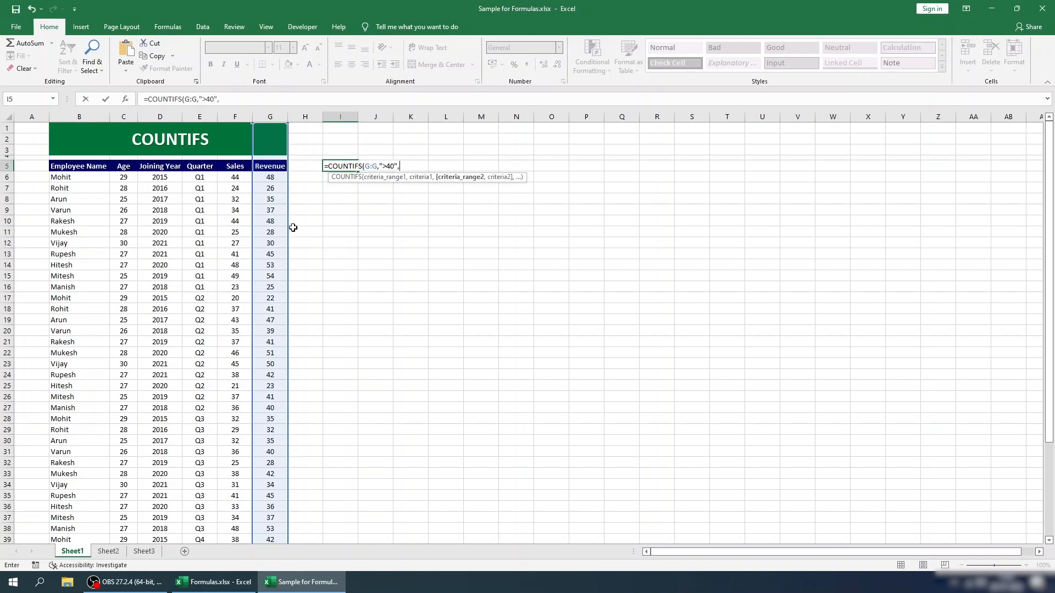
Step: Add the whole Quarter column E:E with the criterion "Q2" to the COUNTIFS formula and commit it
{"action": "left_click", "coordinate": [207, 112]}
{"action": "type", "text": ",\"Q2"}
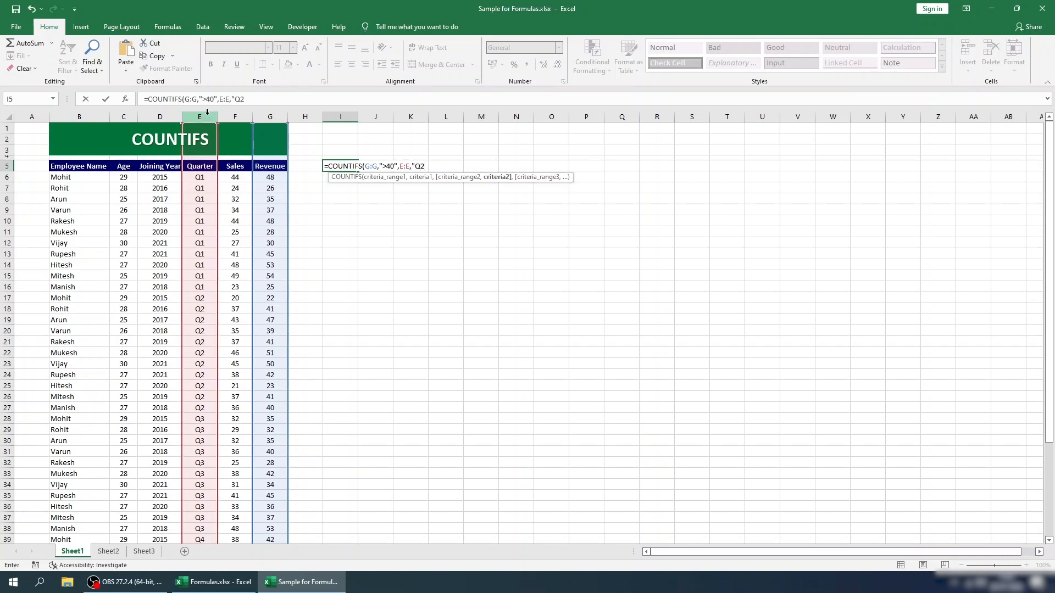
{"action": "type", "text": "\")"}
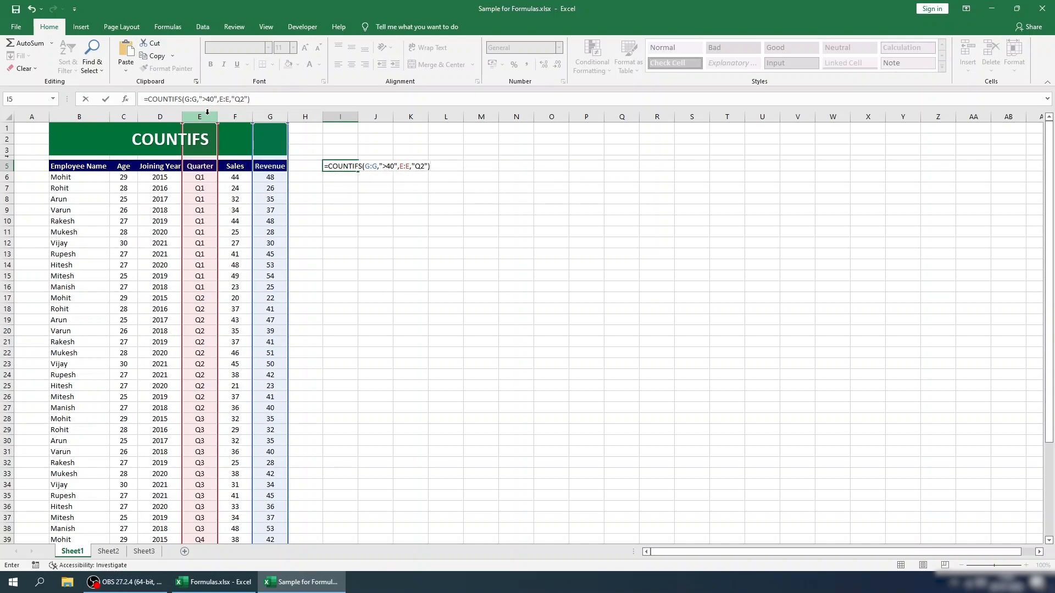
{"action": "key", "text": "Return"}
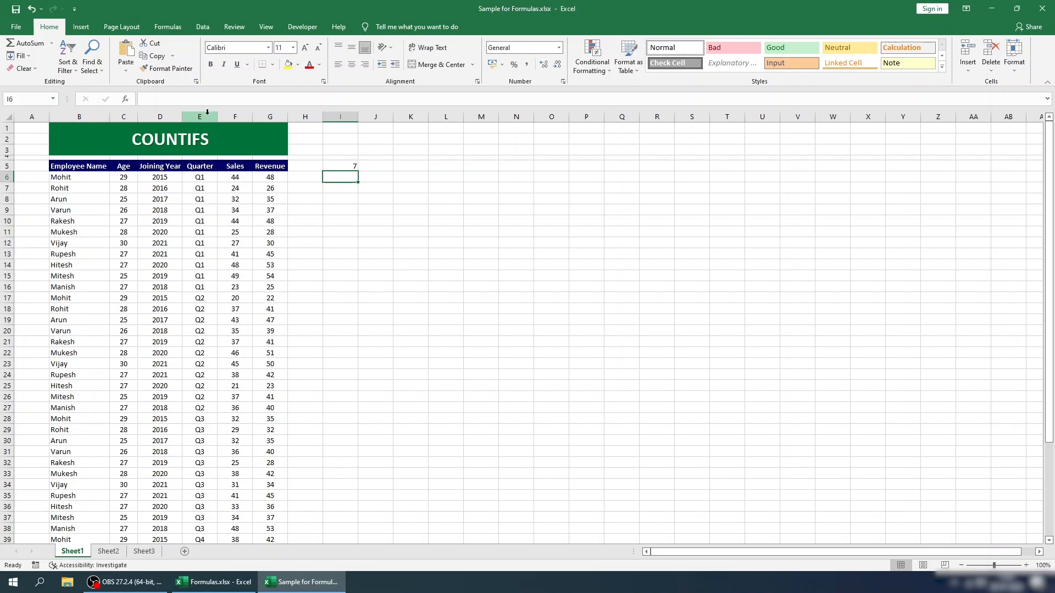
Step: Turn on filters for header row 5 and filter the Quarter column to Q2 only
{"action": "key", "text": "Up"}
{"action": "key", "text": "ctrl+Left"}
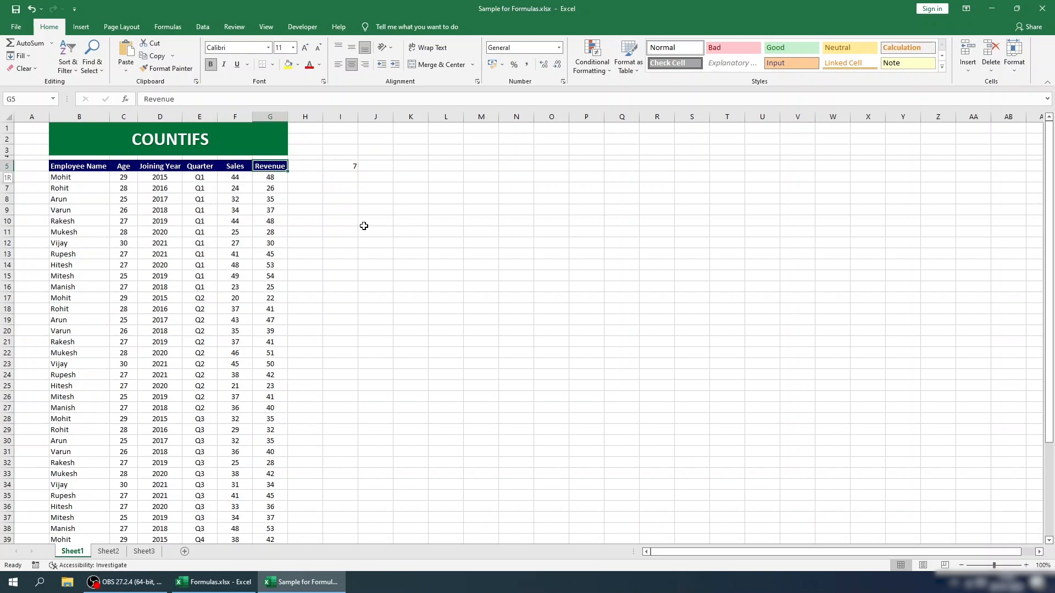
{"action": "key", "text": "shift+space"}
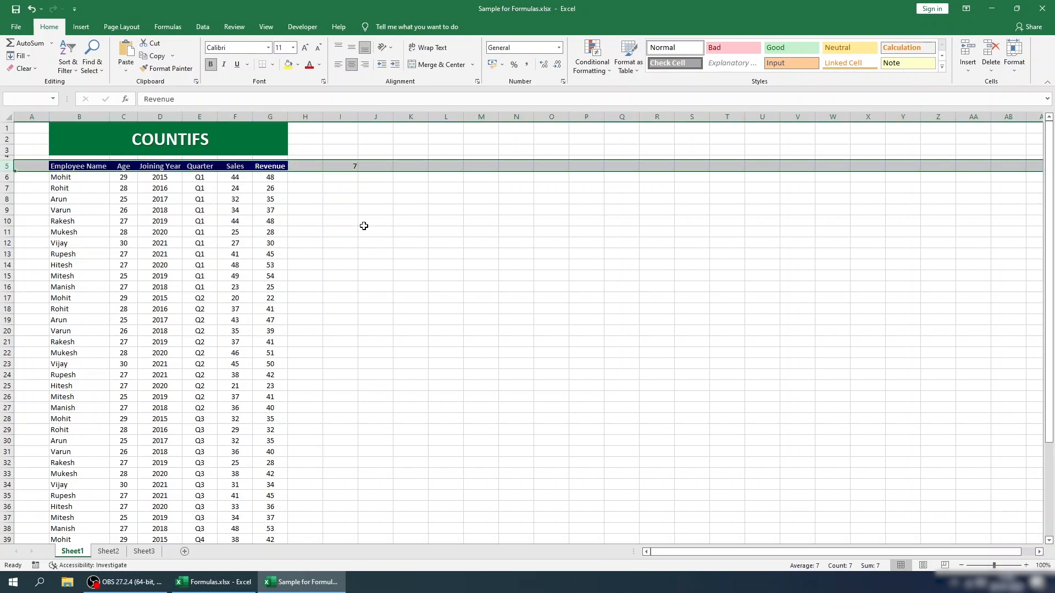
{"action": "key", "text": "ctrl+shift+l"}
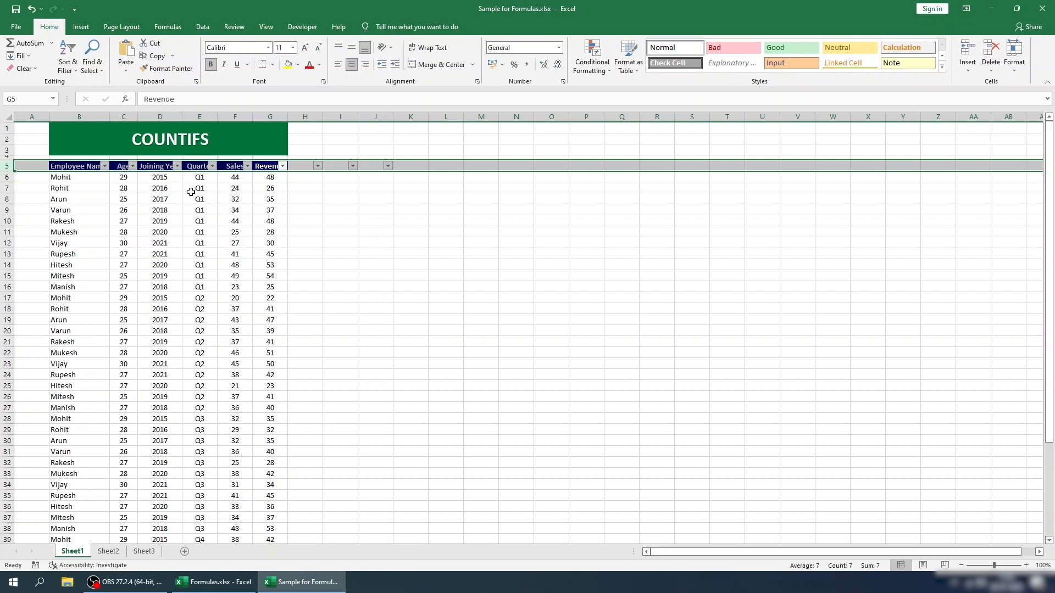
{"action": "left_click", "coordinate": [212, 166]}
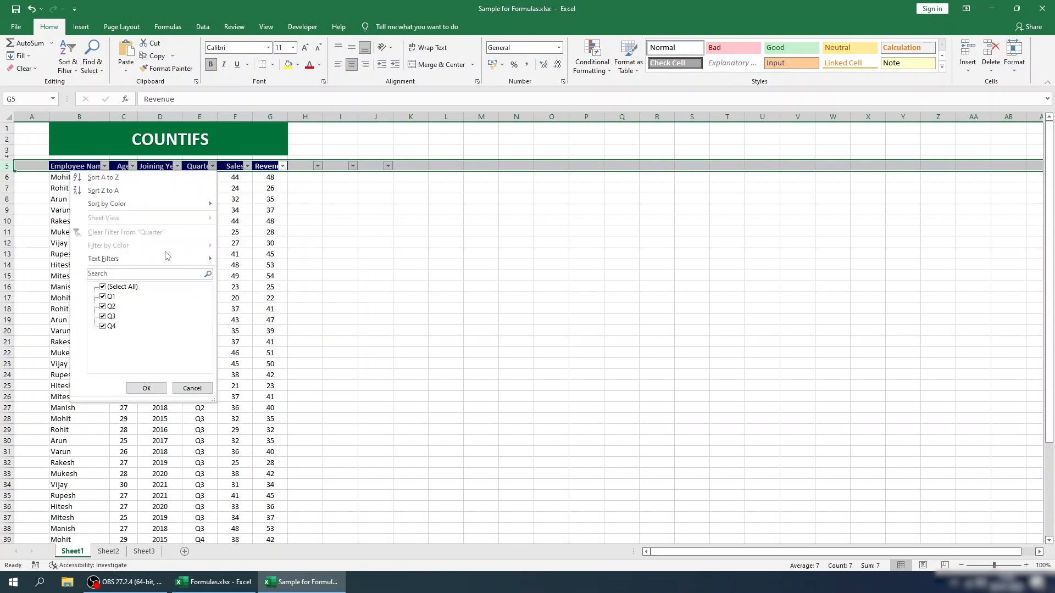
{"action": "left_click", "coordinate": [114, 288]}
{"action": "left_click", "coordinate": [111, 306]}
{"action": "left_click", "coordinate": [146, 388]}
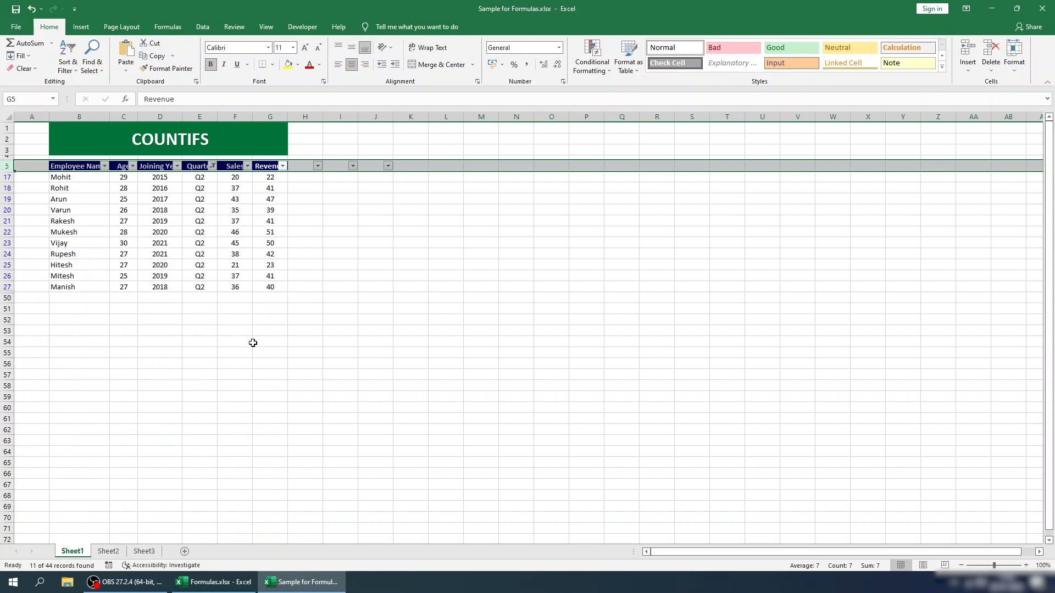
Step: Filter the Revenue column with a number filter for values greater than 40
{"action": "left_click", "coordinate": [282, 167]}
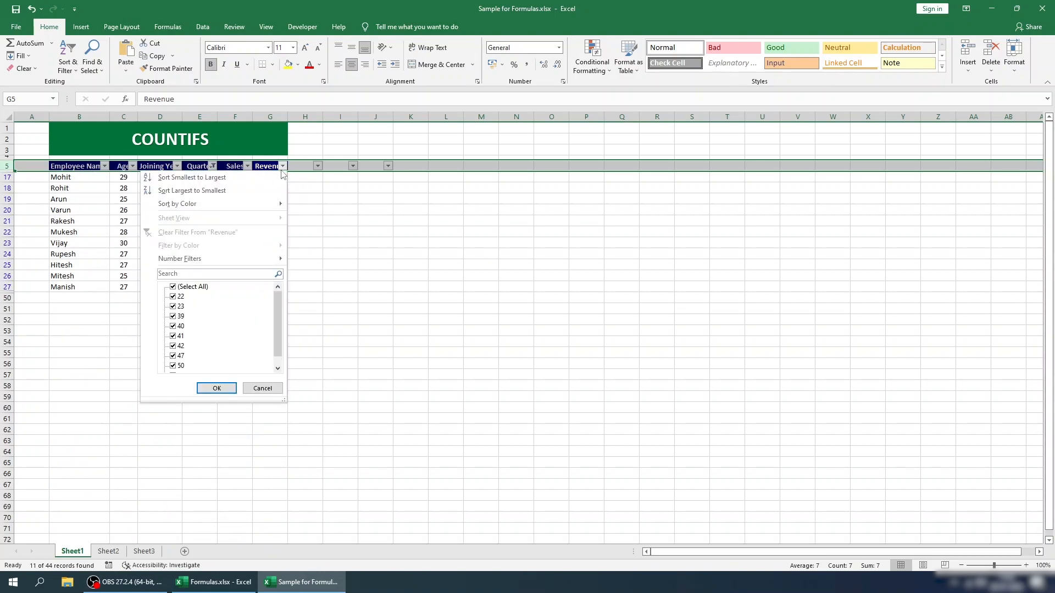
{"action": "mouse_move", "coordinate": [276, 266]}
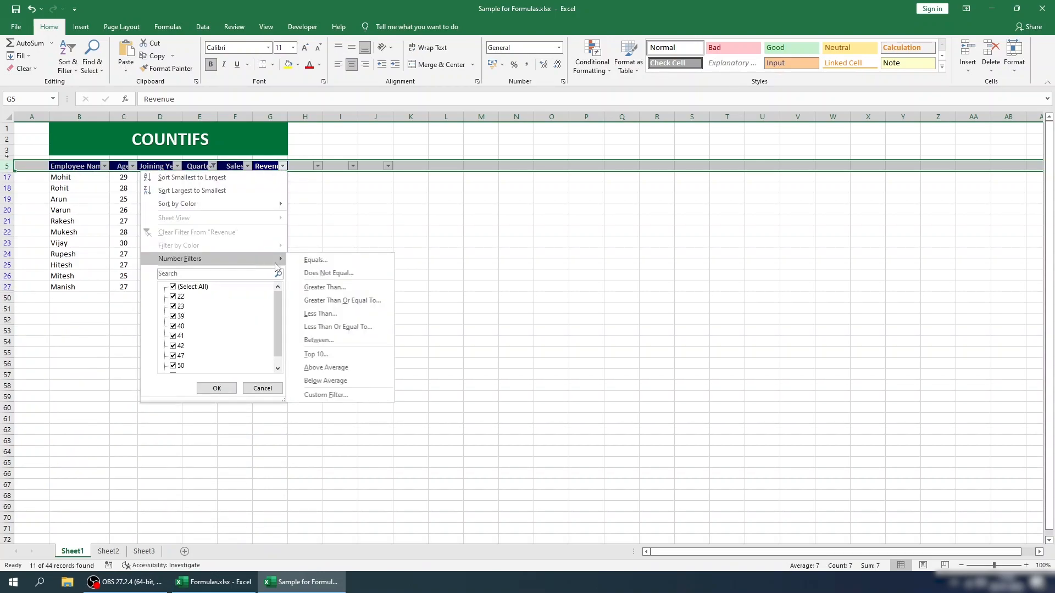
{"action": "left_click", "coordinate": [337, 288]}
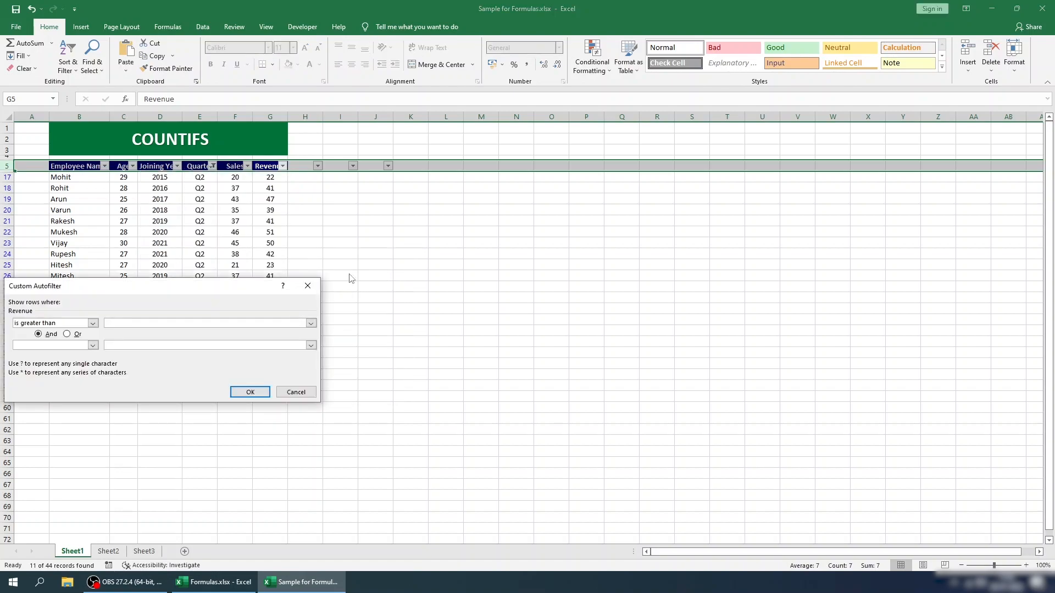
{"action": "type", "text": "40"}
{"action": "key", "text": "Return"}
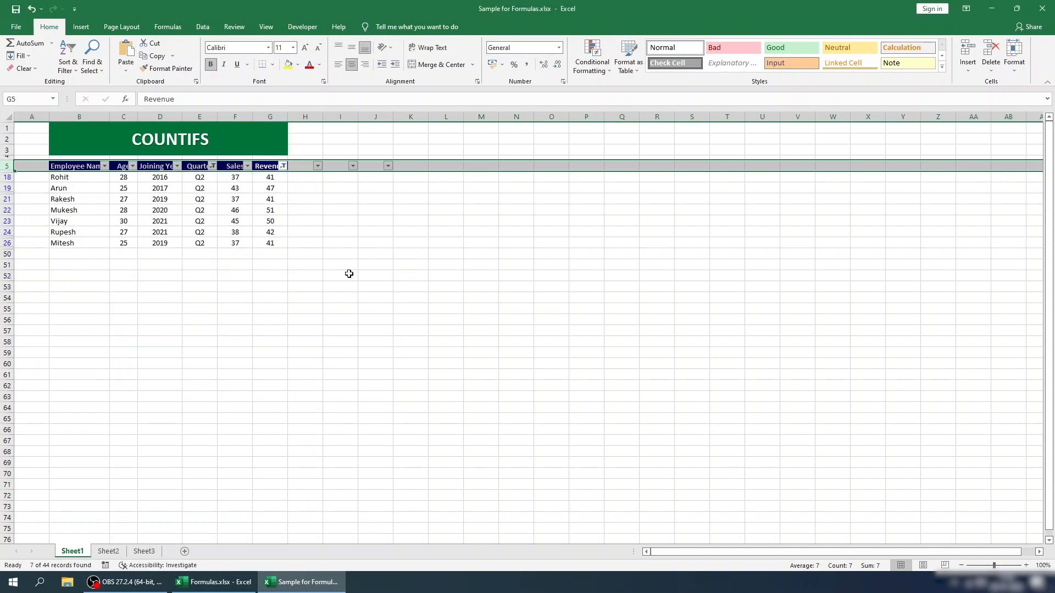
Step: Select the filtered Revenue values to check their count, and return to the formula in I5 with the filters removed
{"action": "left_click_drag", "start_coordinate": [279, 177], "coordinate": [268, 243]}
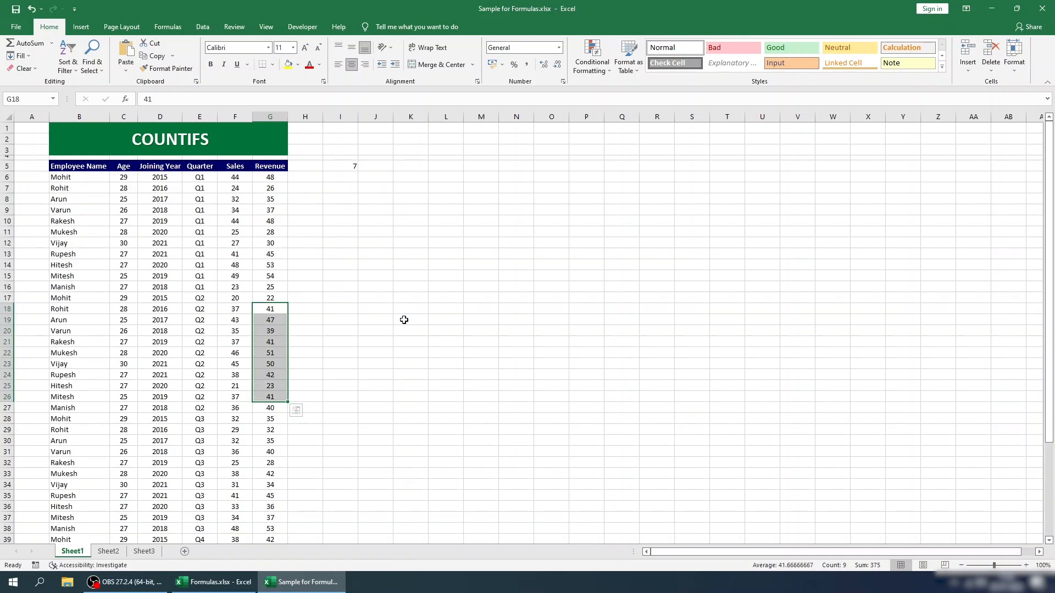
{"action": "key", "text": "ctrl+Up"}
{"action": "key", "text": "Right"}
{"action": "key", "text": "Right"}
{"action": "key", "text": "Right"}
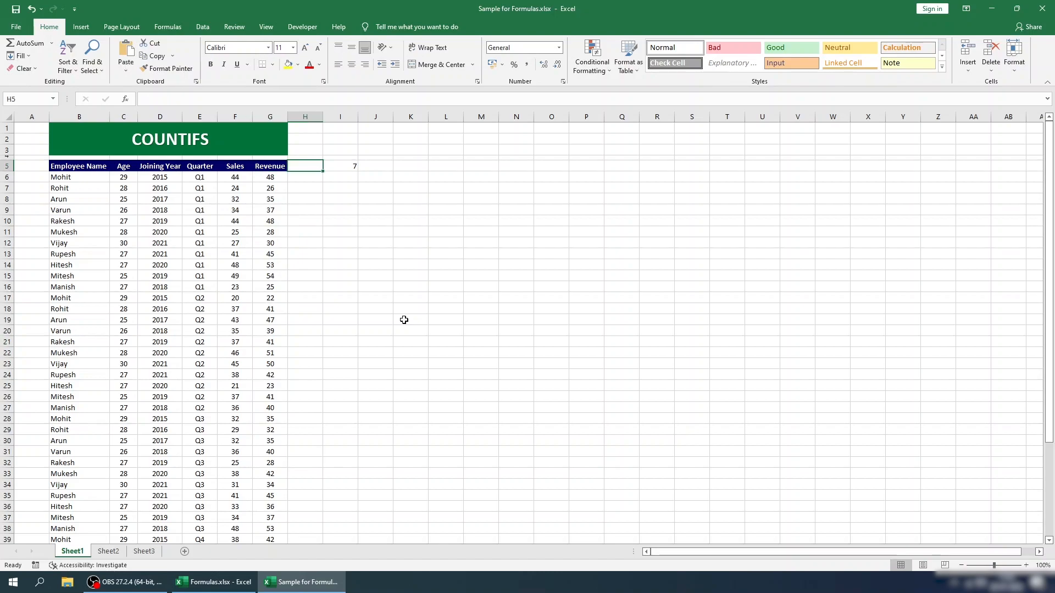
{"action": "key", "text": "Left"}
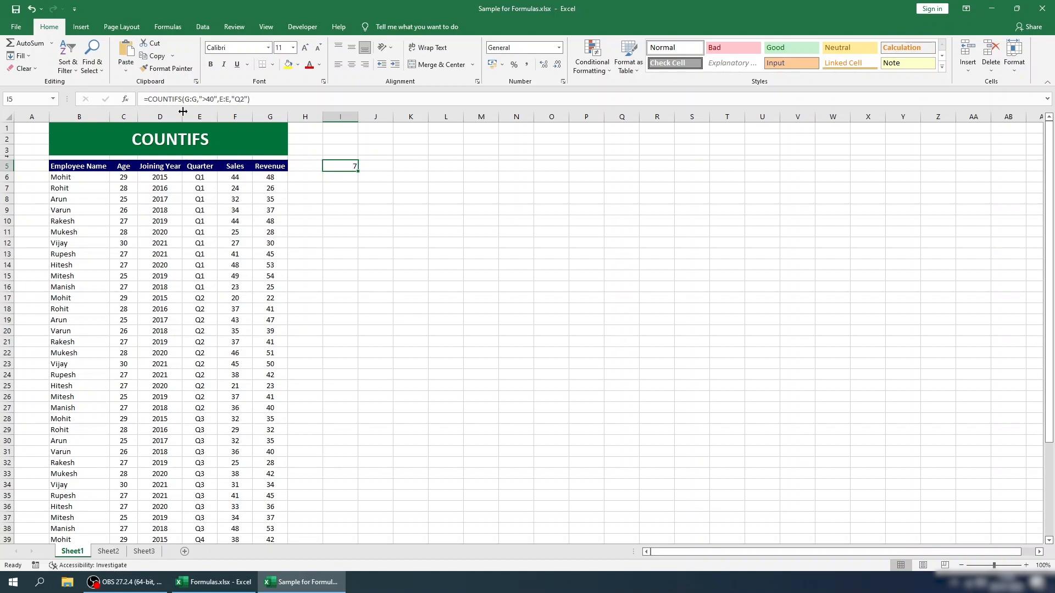
Step: Add a third condition to the COUNTIFS formula in I5: the whole Sales column F:F with the criterion ">35"
{"action": "left_click", "coordinate": [248, 97]}
{"action": "type", "text": ","}
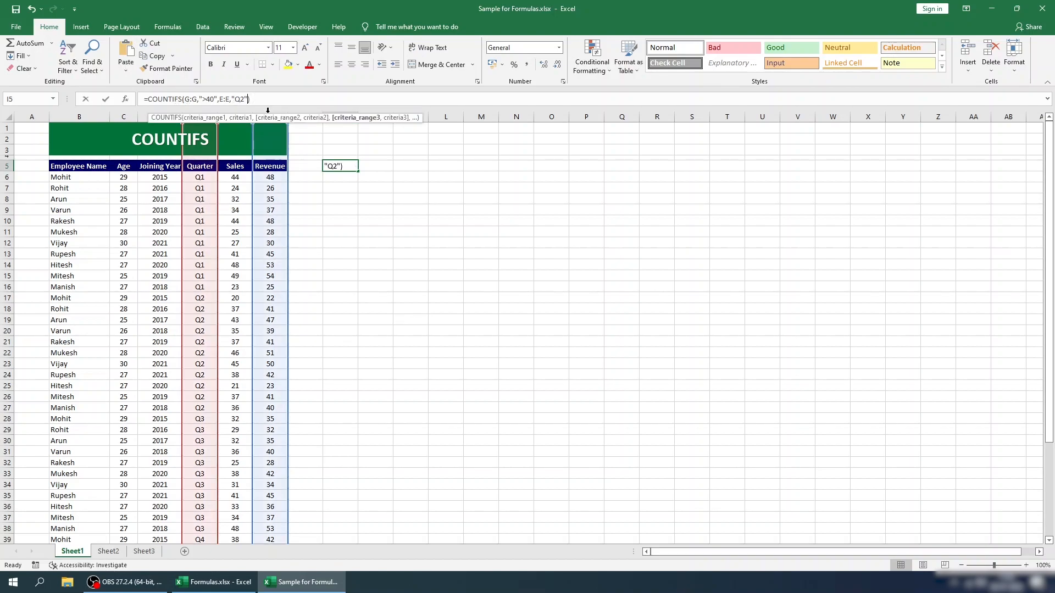
{"action": "left_click", "coordinate": [238, 137]}
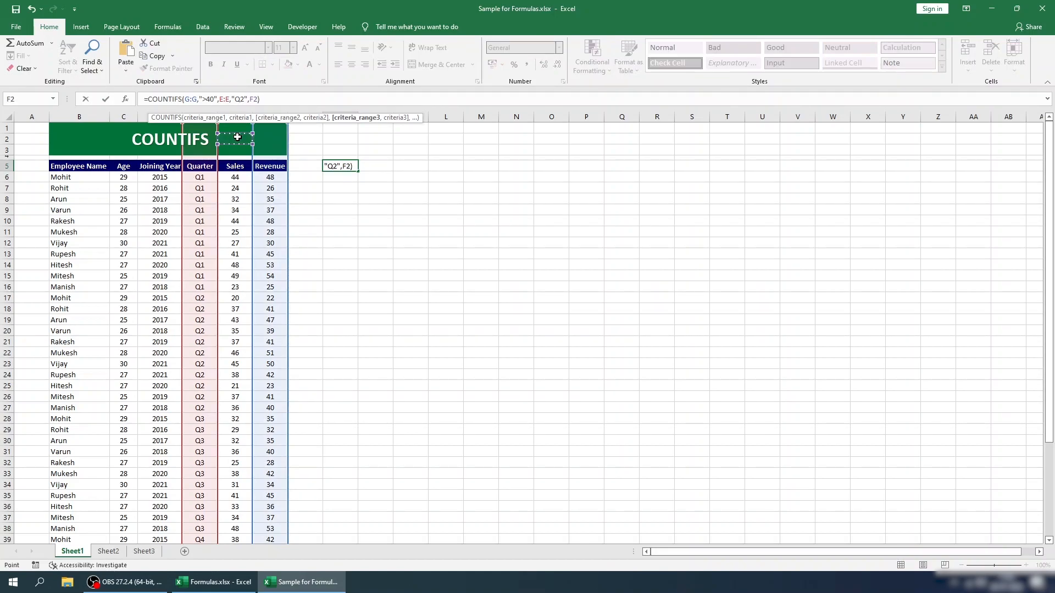
{"action": "key", "text": "ctrl+space"}
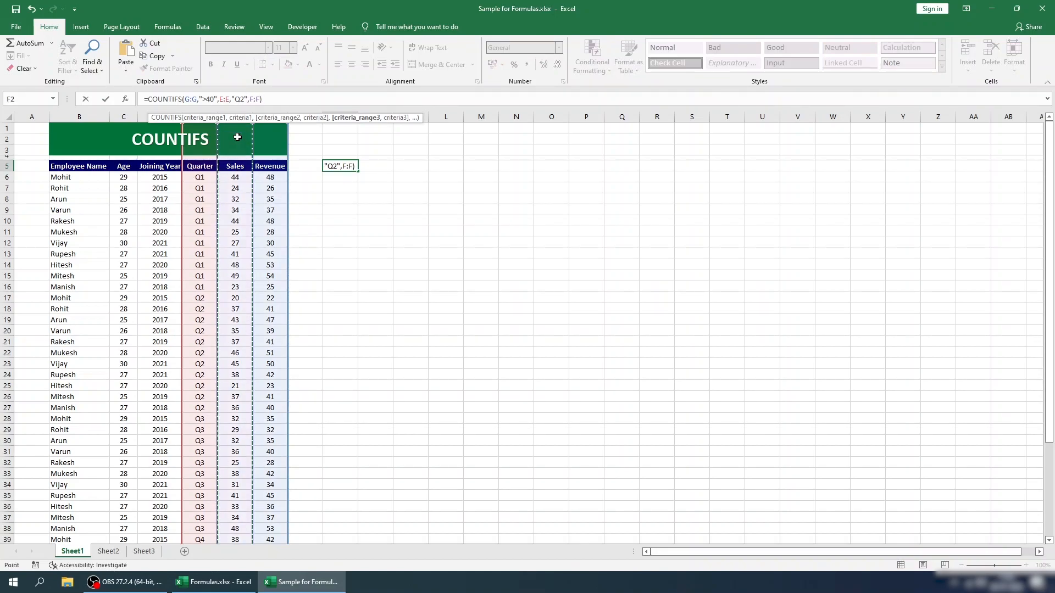
{"action": "type", "text": ",\">"}
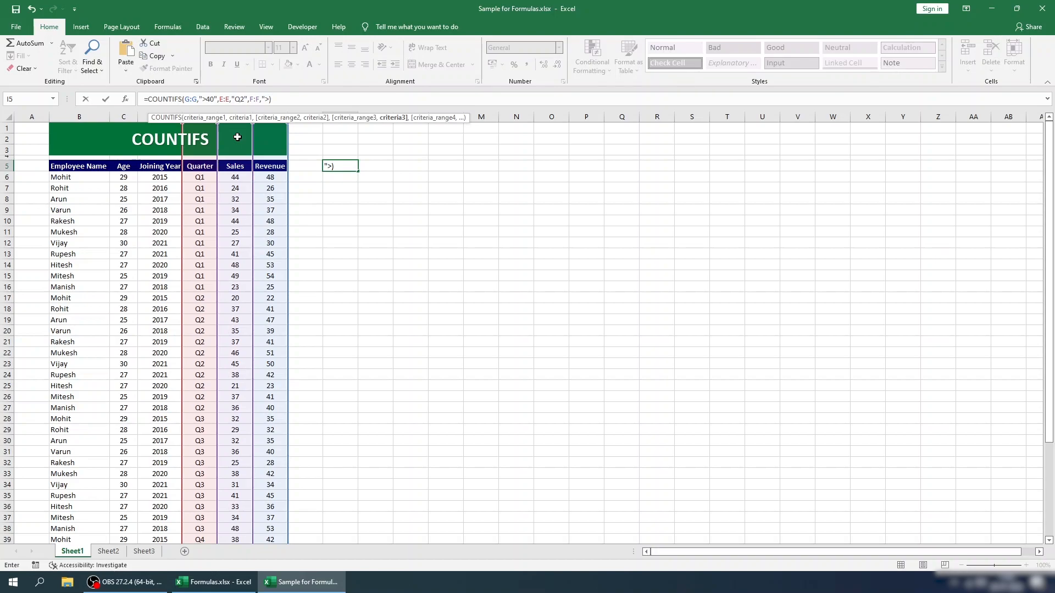
{"action": "type", "text": "35\""}
{"action": "key", "text": "Return"}
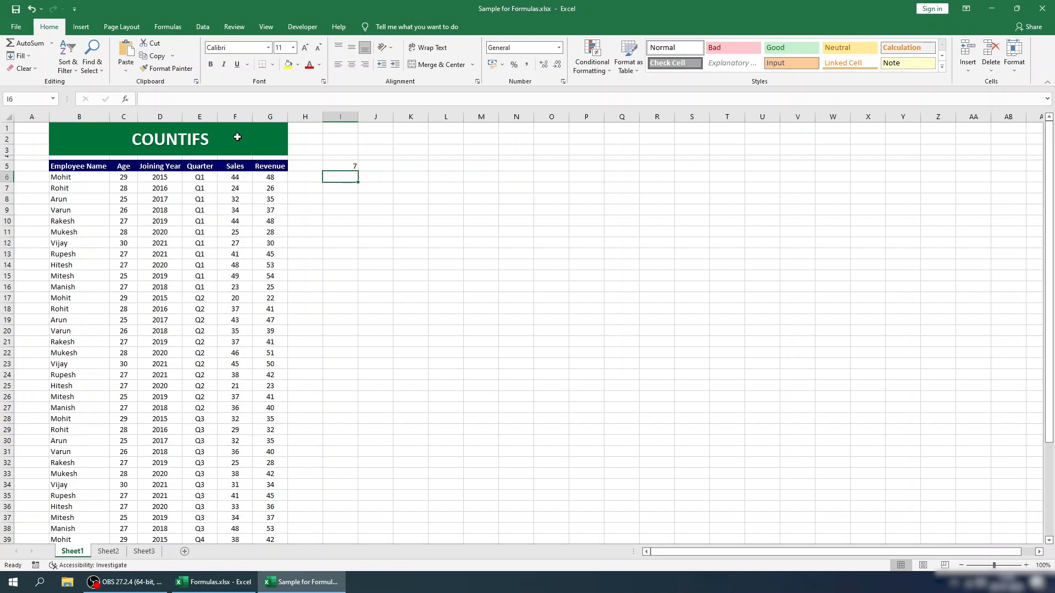
Step: Change the Sales criterion of the COUNTIFS formula in I5 to ">40" and commit the formula
{"action": "key", "text": "Up"}
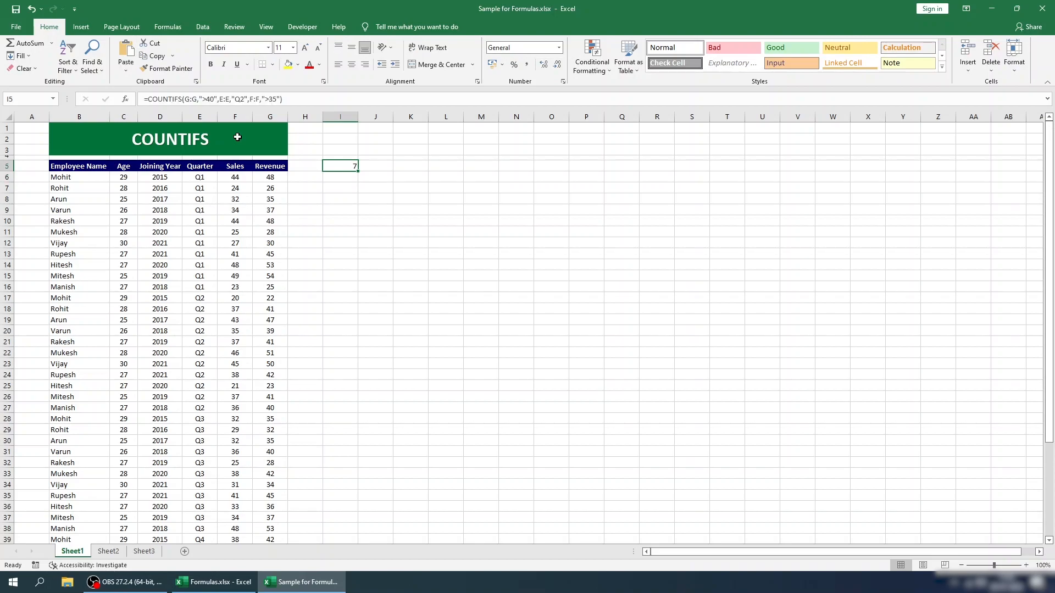
{"action": "left_click", "coordinate": [274, 98]}
{"action": "double_click", "coordinate": [274, 98]}
{"action": "type", "text": "4"}
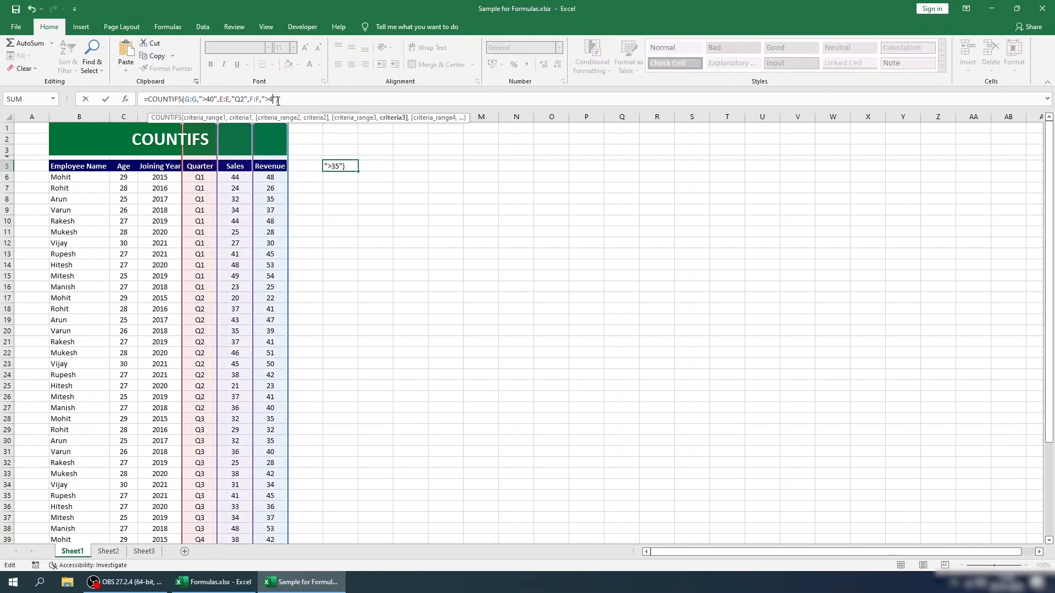
{"action": "type", "text": "0"}
{"action": "key", "text": "Return"}
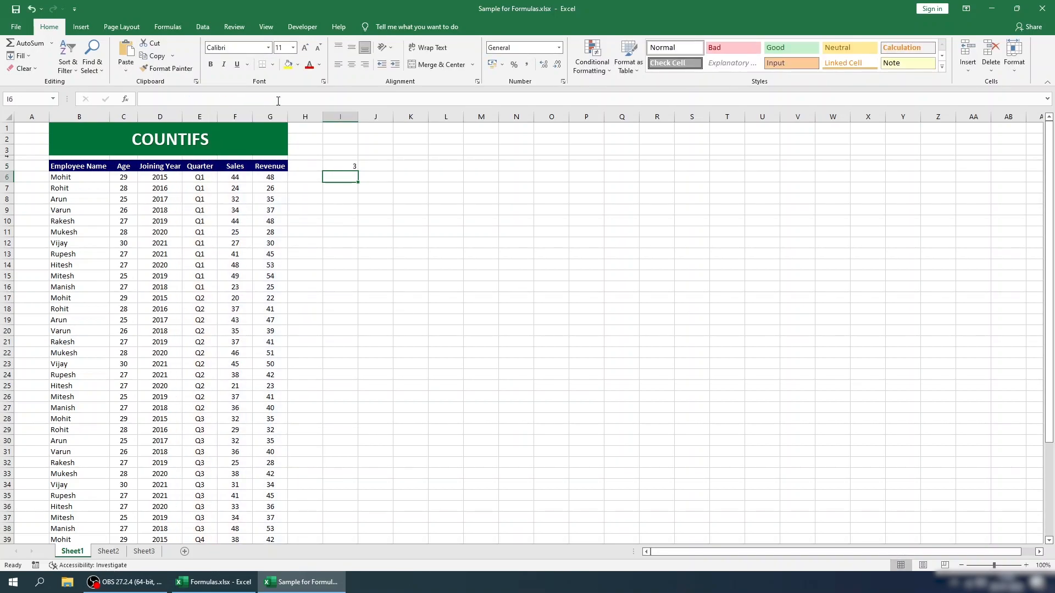
Step: Turn the filters on header row 5 back on and show only the Q2 rows of the Quarter column
{"action": "key", "text": "Up"}
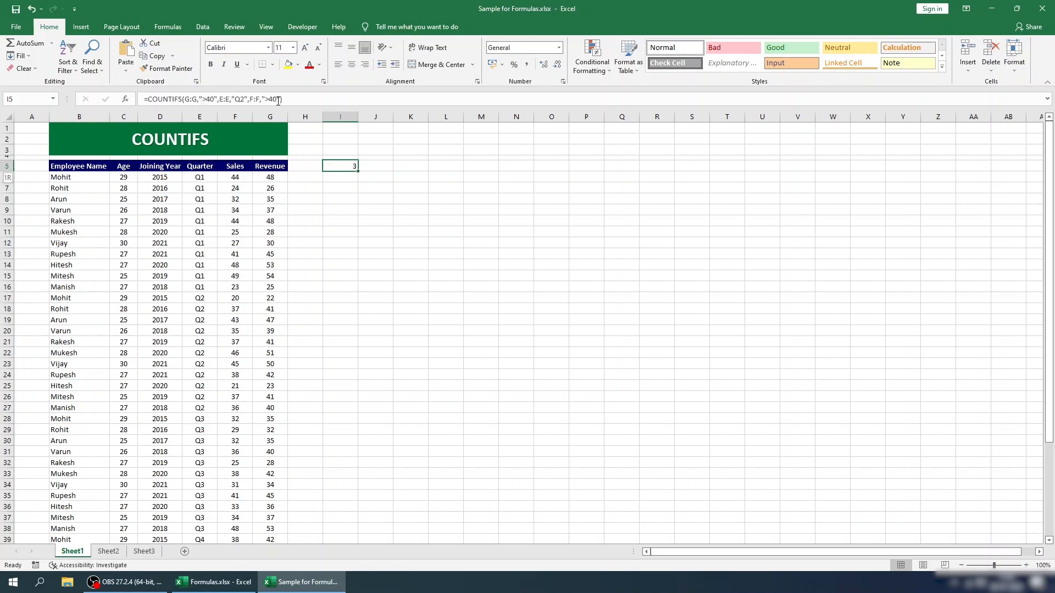
{"action": "key", "text": "shift+space"}
{"action": "key", "text": "ctrl+shift+l"}
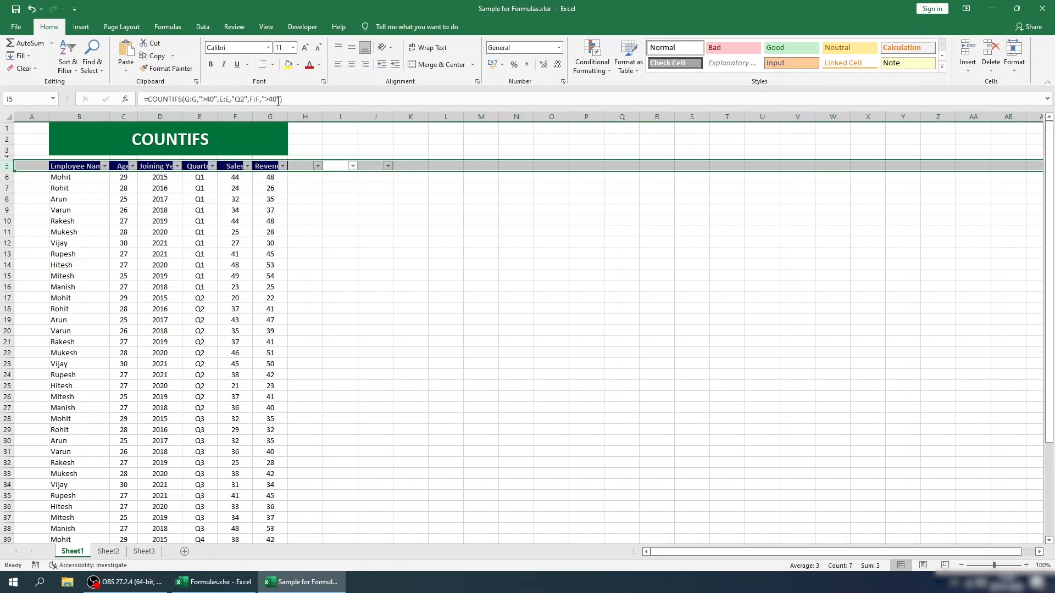
{"action": "left_click", "coordinate": [212, 166]}
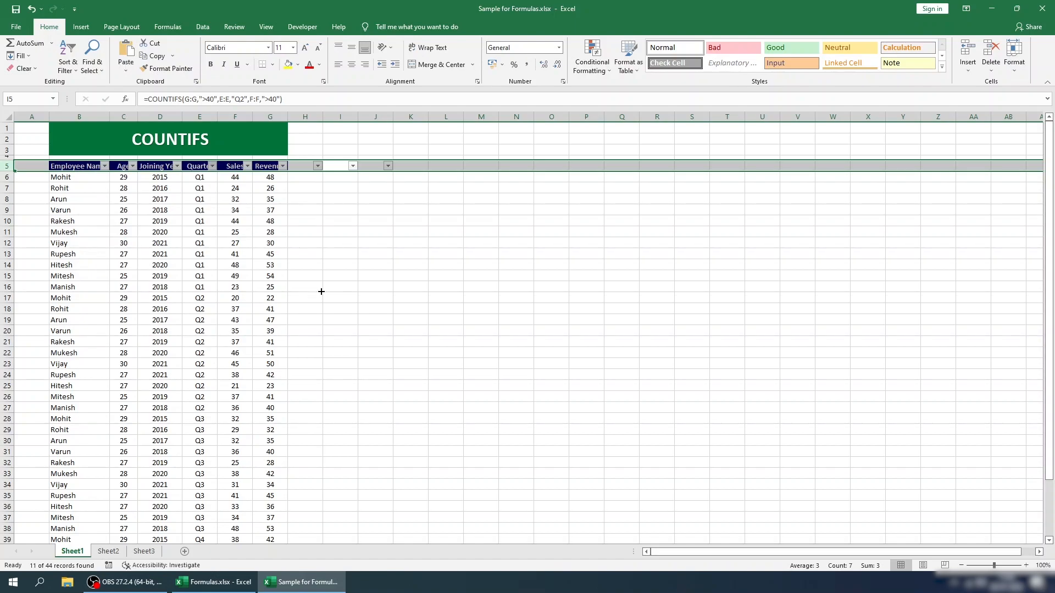
{"action": "left_click", "coordinate": [321, 291]}
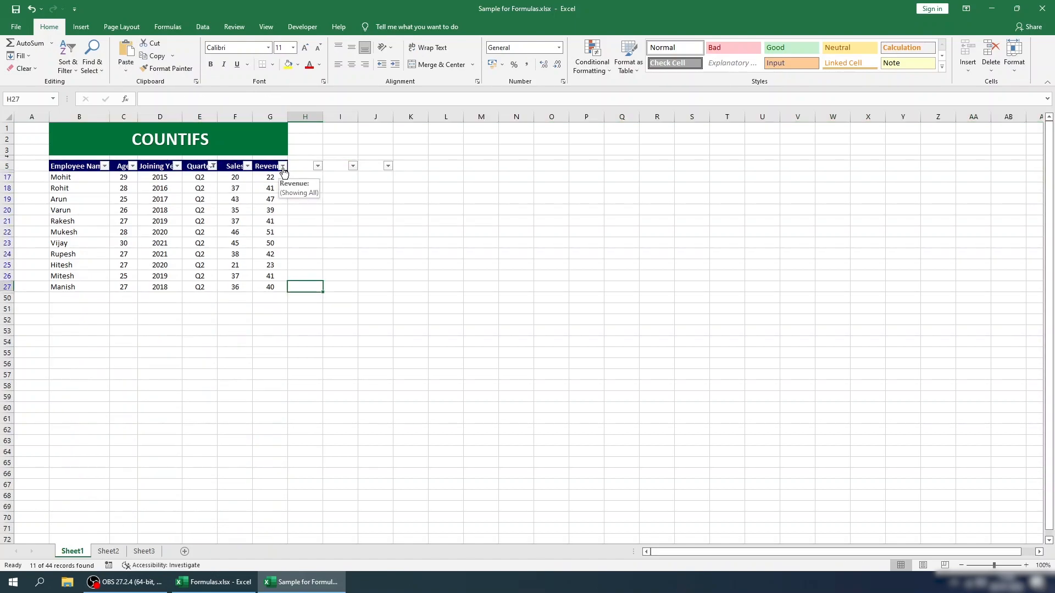
Step: Filter the Revenue column of the Q2 rows to values greater than 40
{"action": "left_click", "coordinate": [283, 167]}
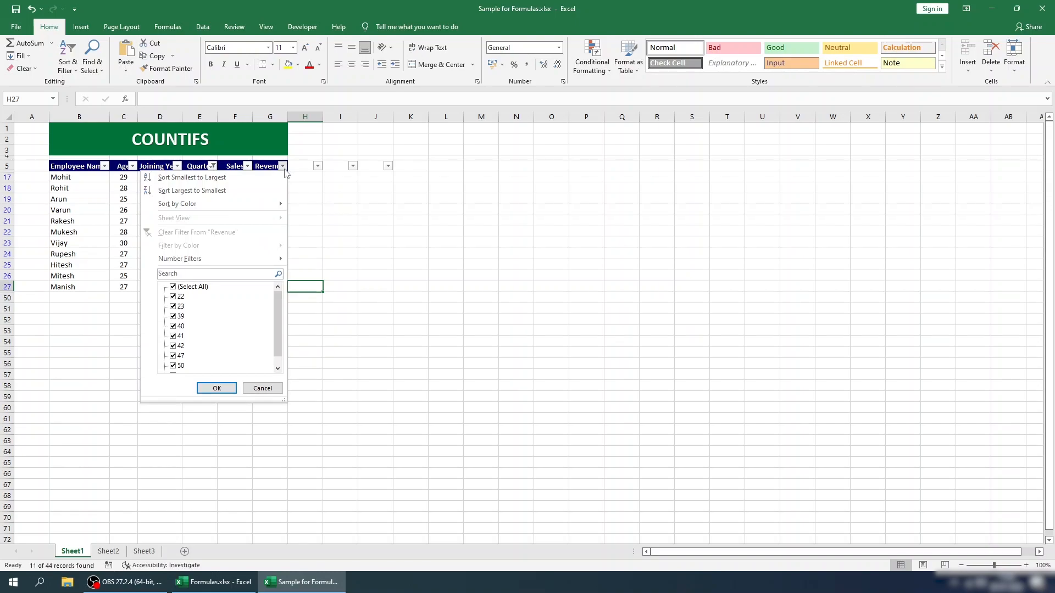
{"action": "mouse_move", "coordinate": [264, 258]}
{"action": "left_click", "coordinate": [352, 287]}
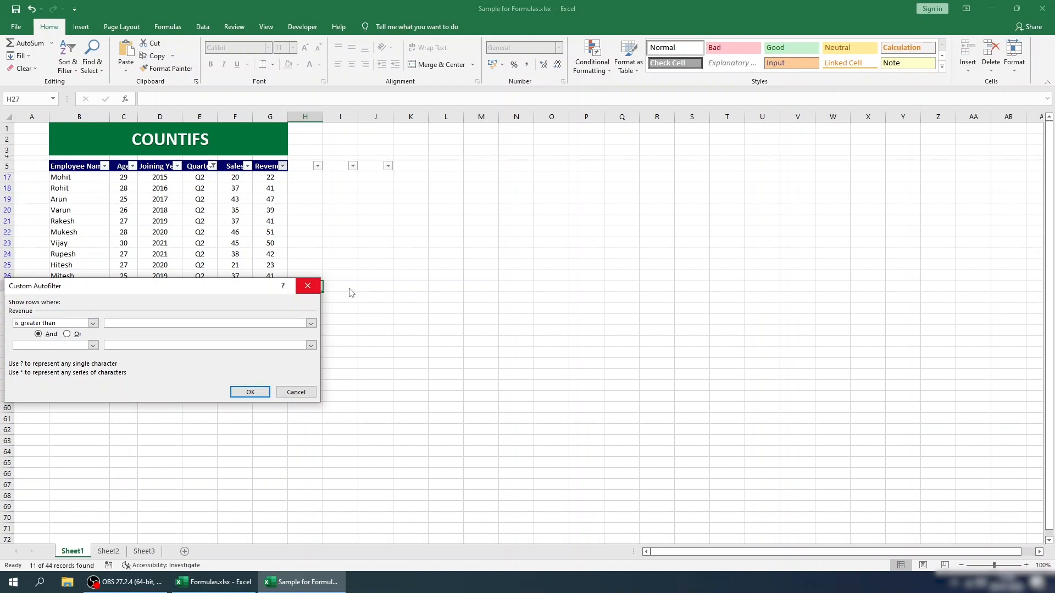
{"action": "type", "text": "40"}
{"action": "key", "text": "Return"}
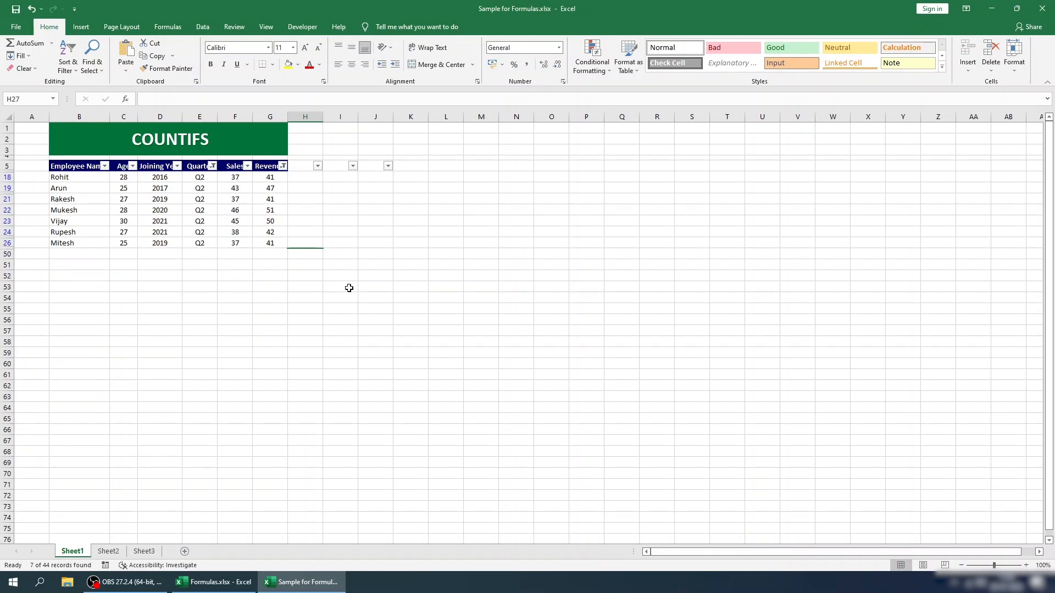
Step: Add a filter on the Sales column for values greater than 40
{"action": "type", "text": "4"}
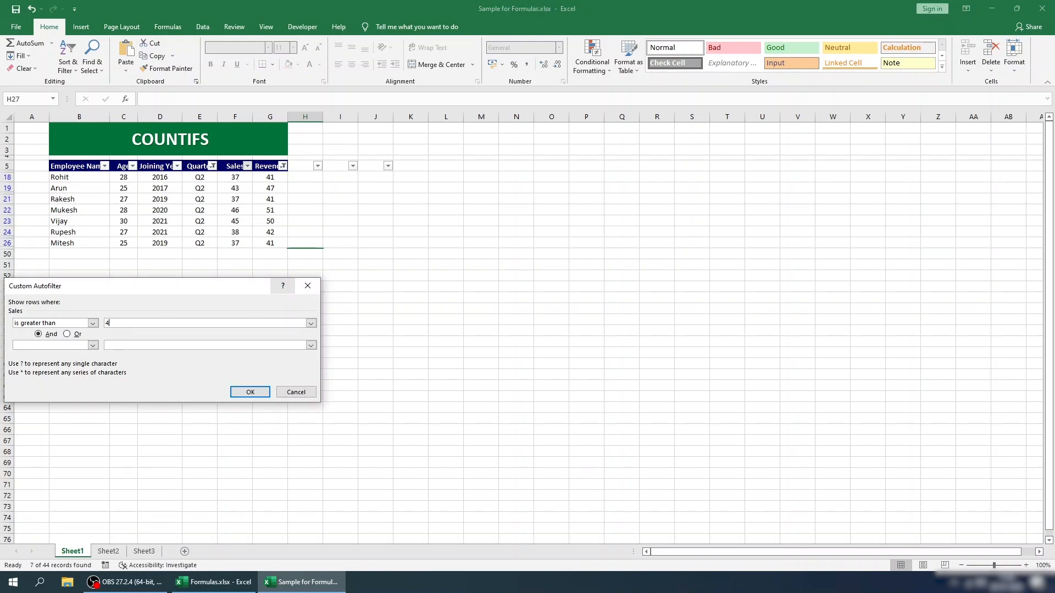
{"action": "type", "text": "0"}
{"action": "key", "text": "Return"}
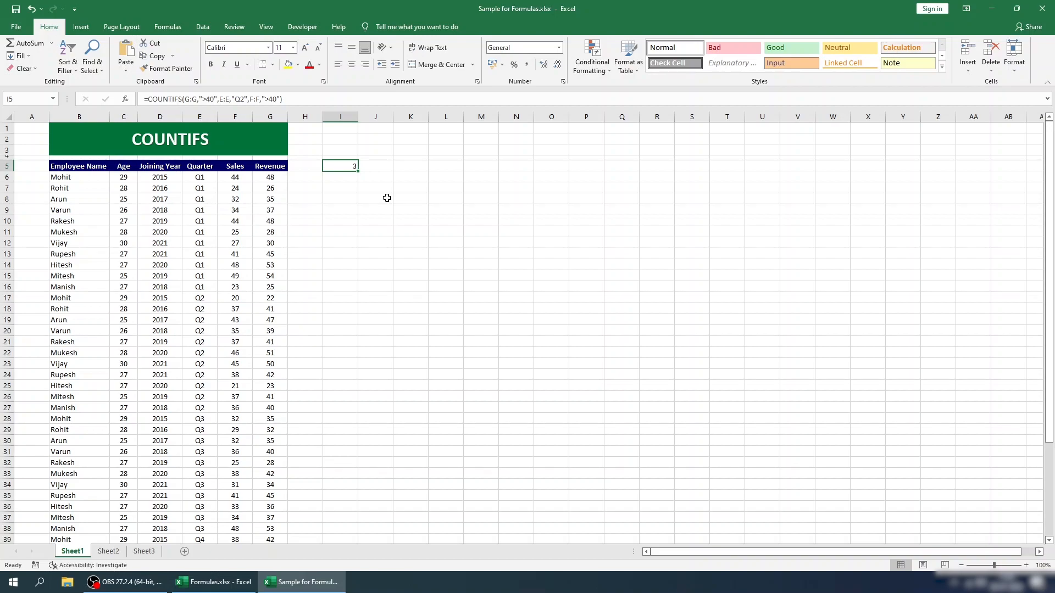
Step: Clear the COUNTIFS formula from I5, and on the SUMIF sheet enter the employee name found in B11 as the criterion in I6
{"action": "key", "text": "Delete"}
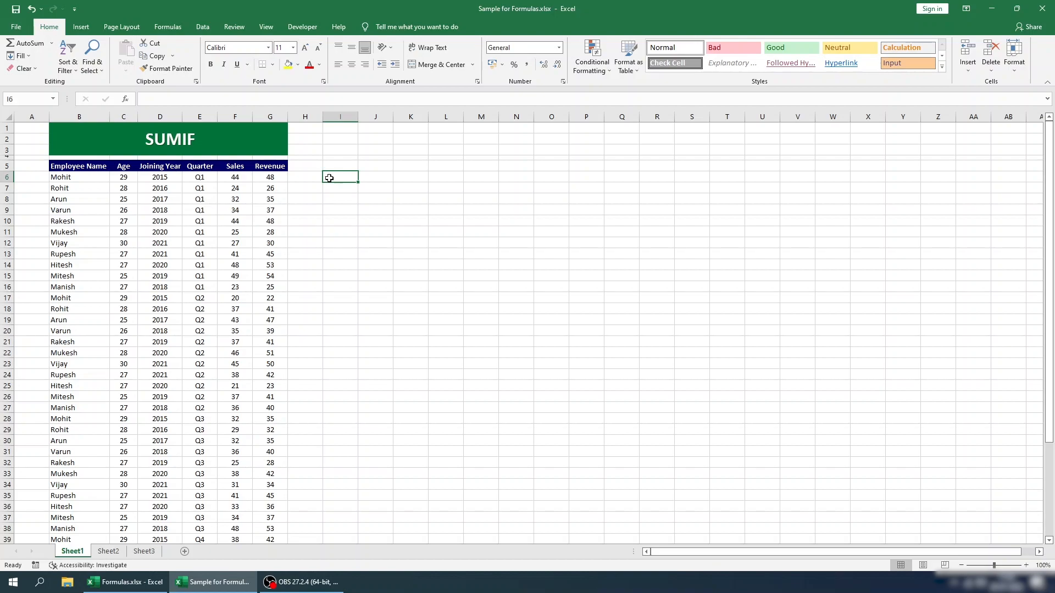
{"action": "key", "text": "Up"}
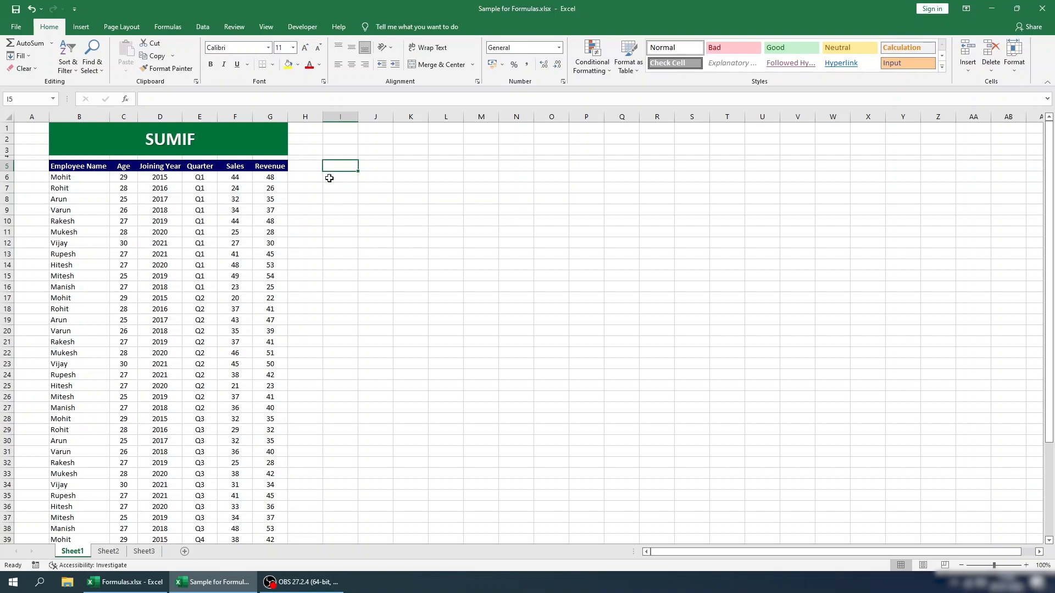
{"action": "left_click", "coordinate": [329, 178]}
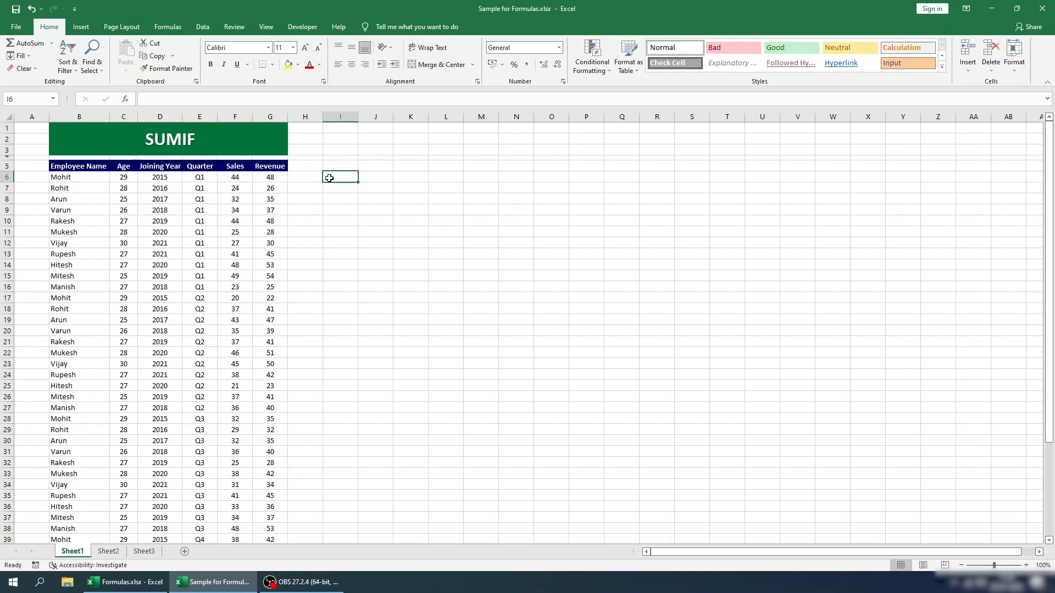
{"action": "type", "text": "Rakesh"}
{"action": "key", "text": "Tab"}
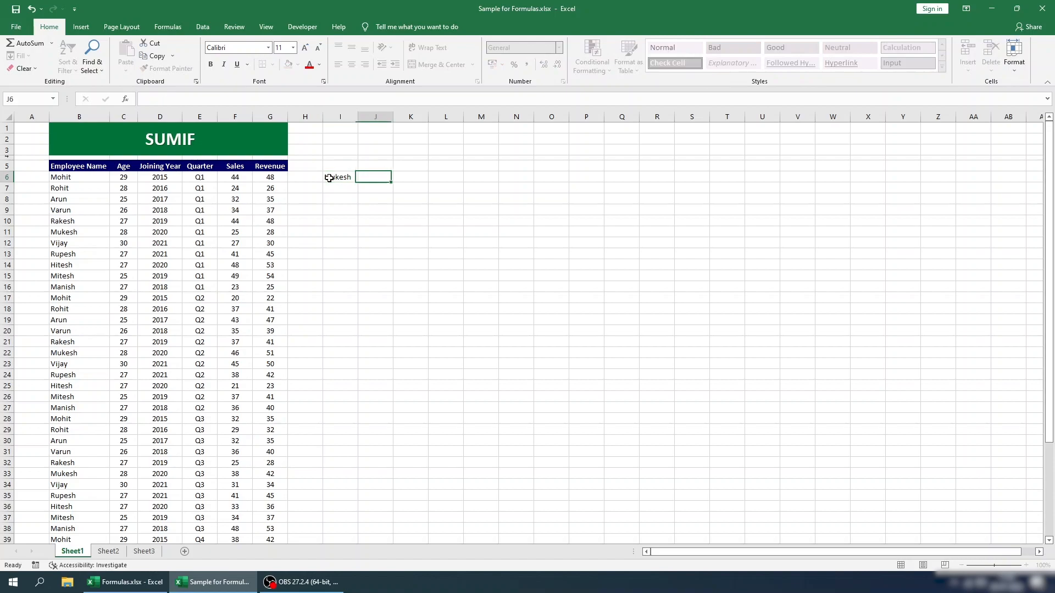
Step: Enter =SUMIF(B:B,I6,F:F) in J6 to total the Sales of the employee named in I6
{"action": "type", "text": "=sum"}
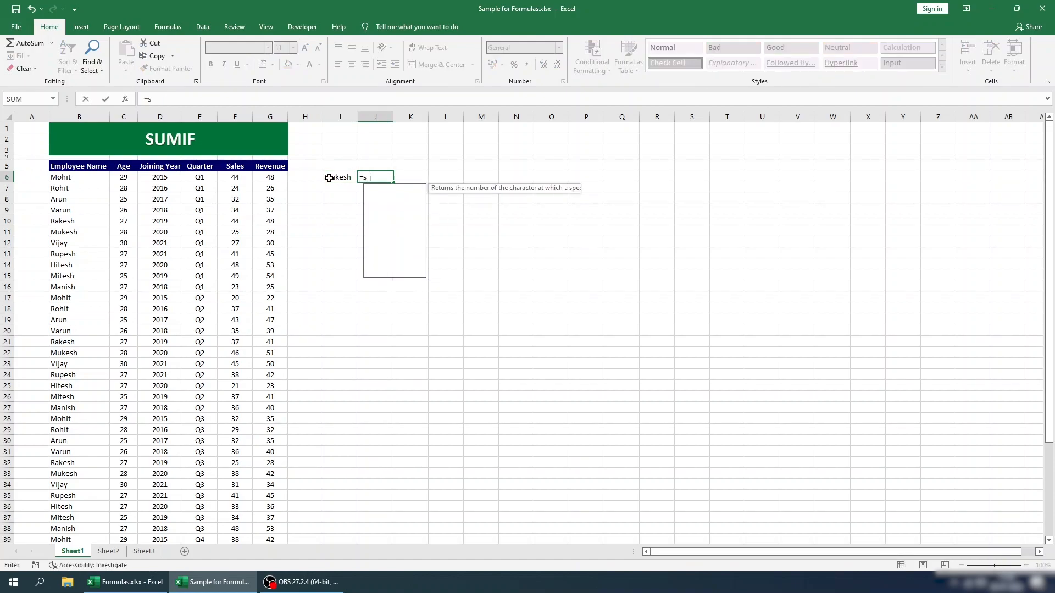
{"action": "key", "text": "Down"}
{"action": "key", "text": "Down"}
{"action": "key", "text": "Up"}
{"action": "key", "text": "Tab"}
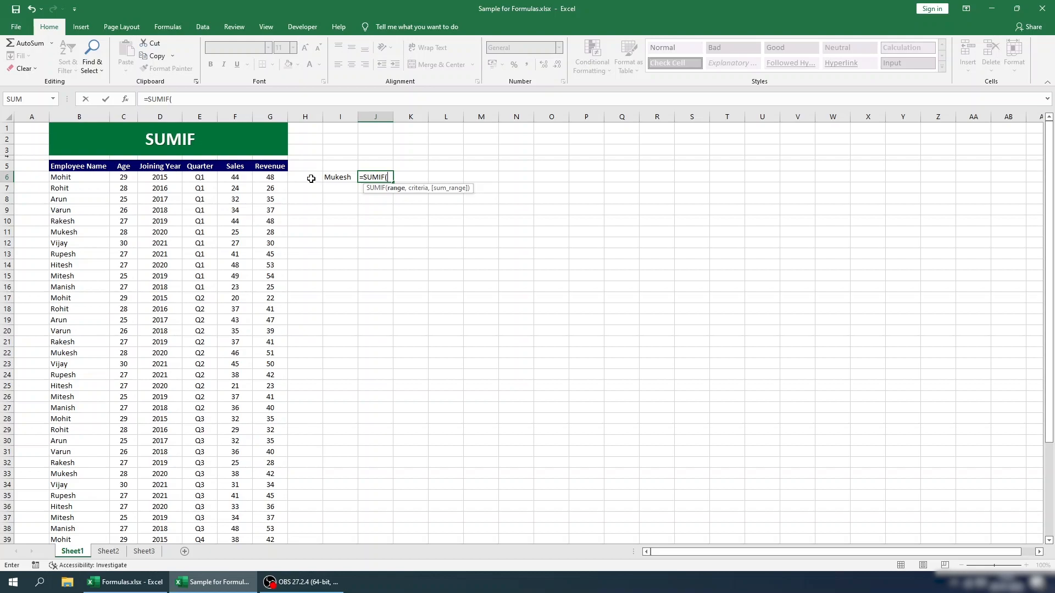
{"action": "left_click", "coordinate": [91, 114]}
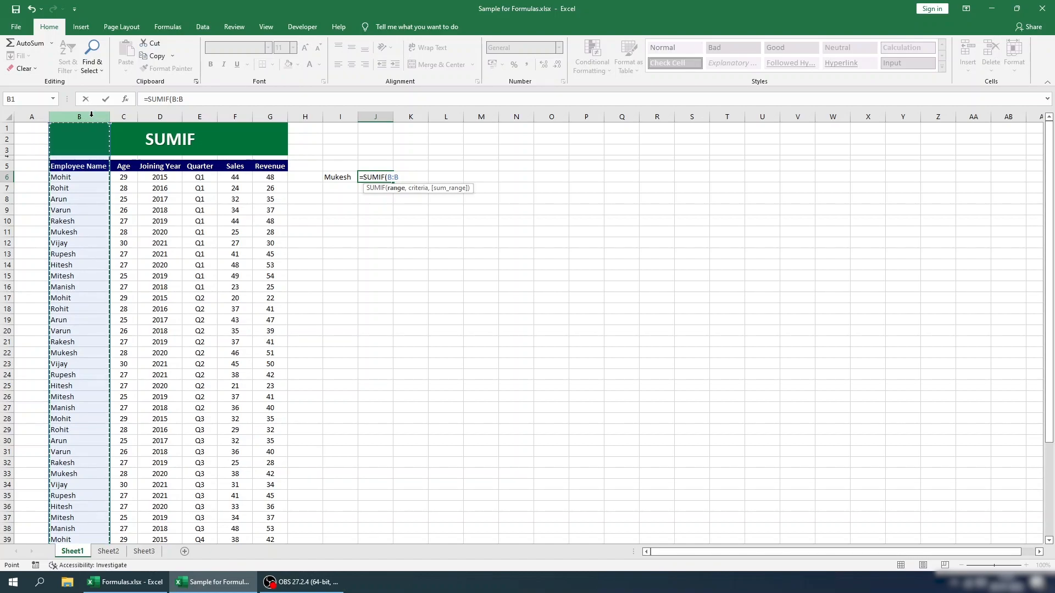
{"action": "type", "text": ","}
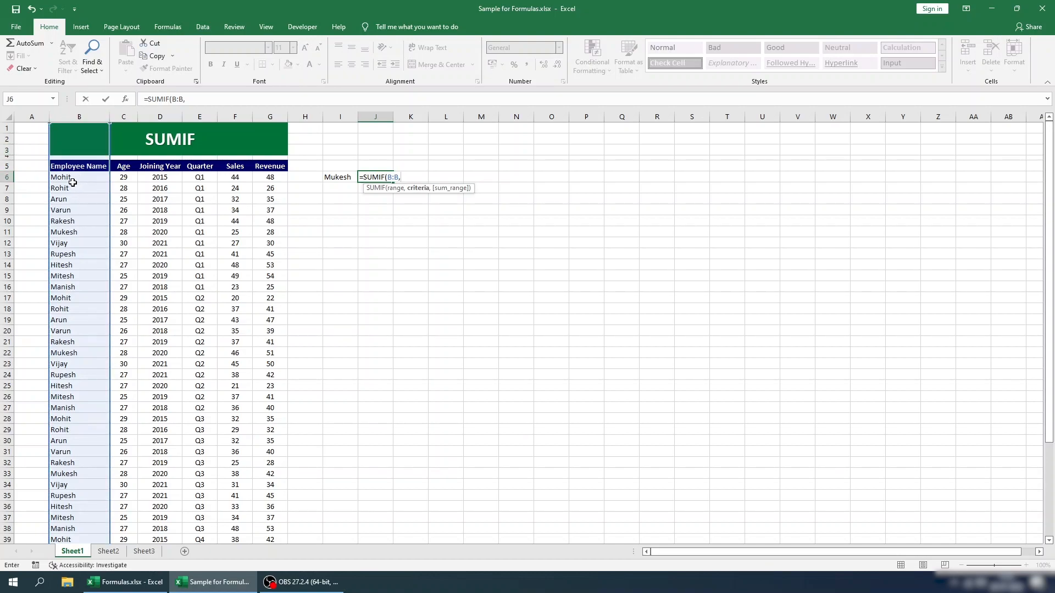
{"action": "left_click", "coordinate": [326, 179]}
{"action": "type", "text": ","}
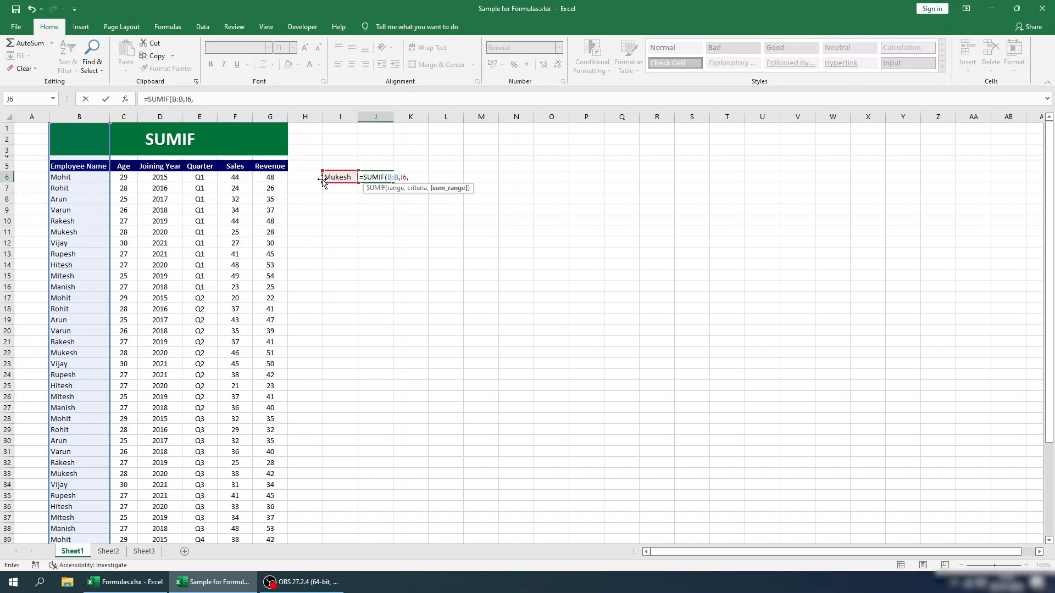
{"action": "left_click", "coordinate": [240, 110]}
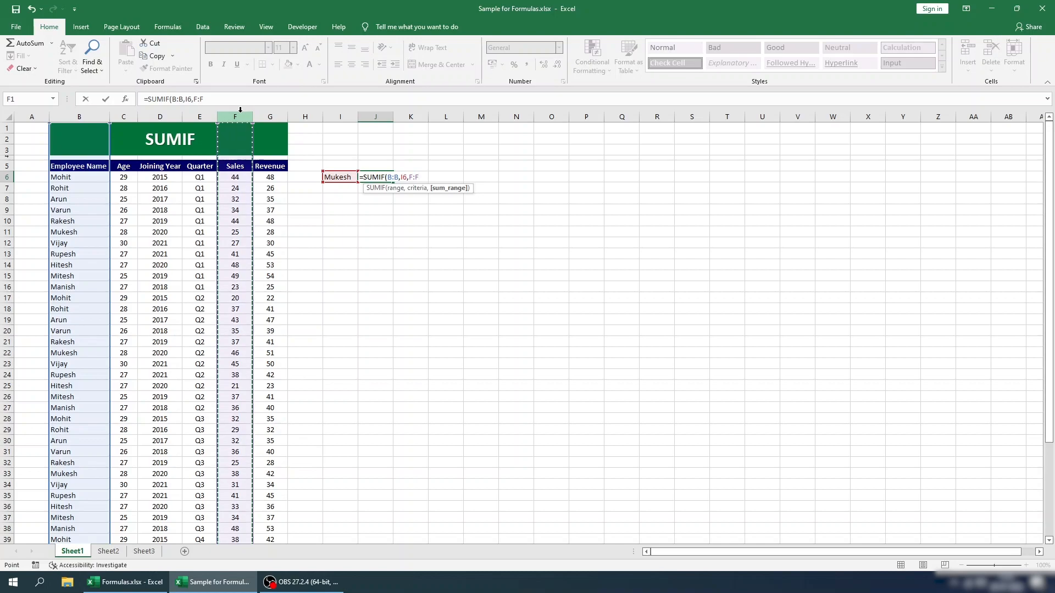
{"action": "key", "text": "Return"}
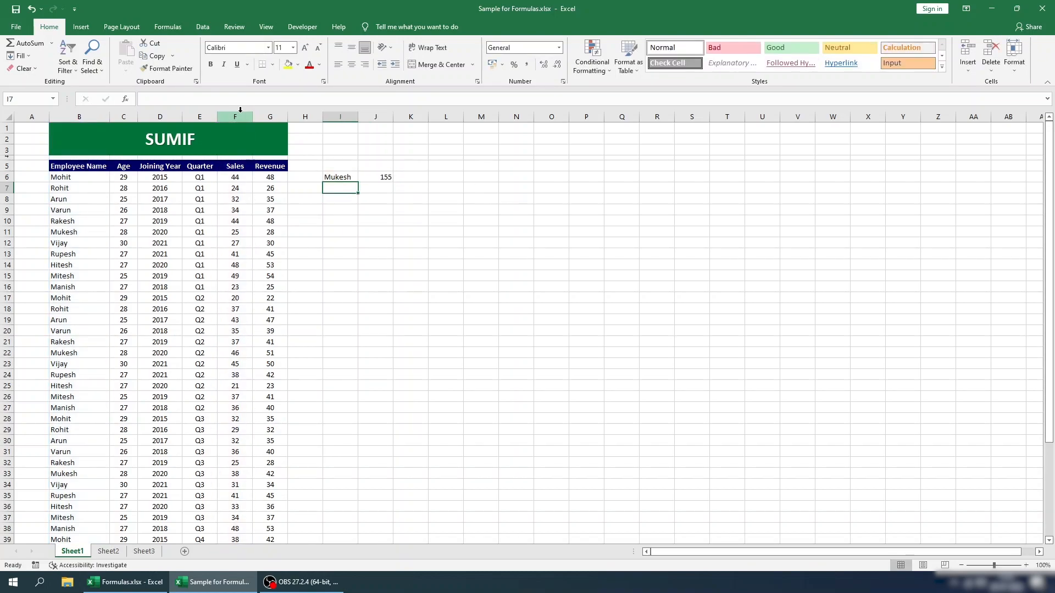
Step: Turn on filters for header row 5 and show only the rows of the employee named in I6
{"action": "key", "text": "Up"}
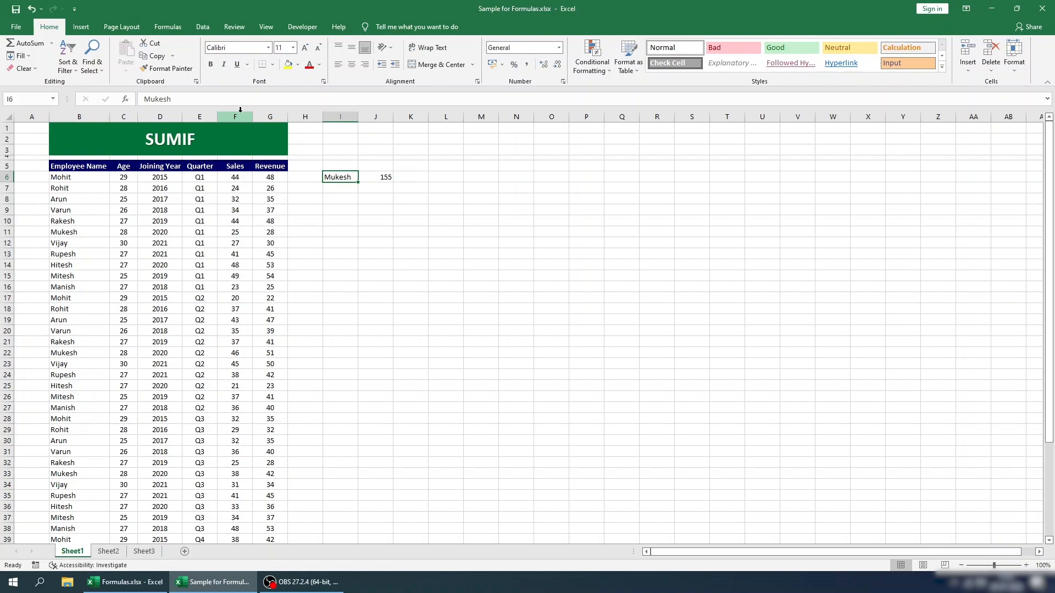
{"action": "key", "text": "Up"}
{"action": "key", "text": "shift+space"}
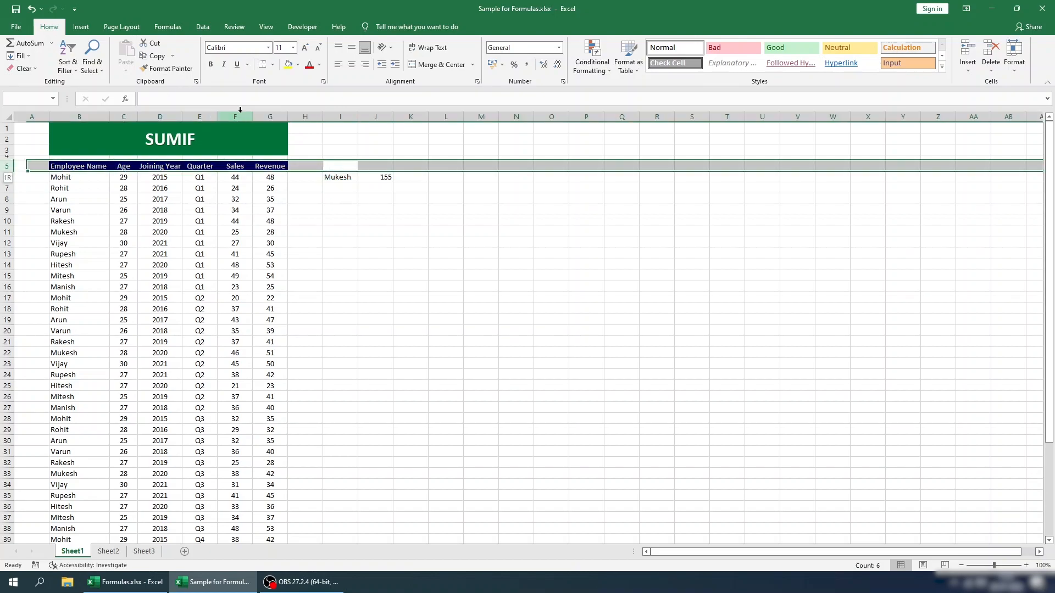
{"action": "key", "text": "ctrl+shift+l"}
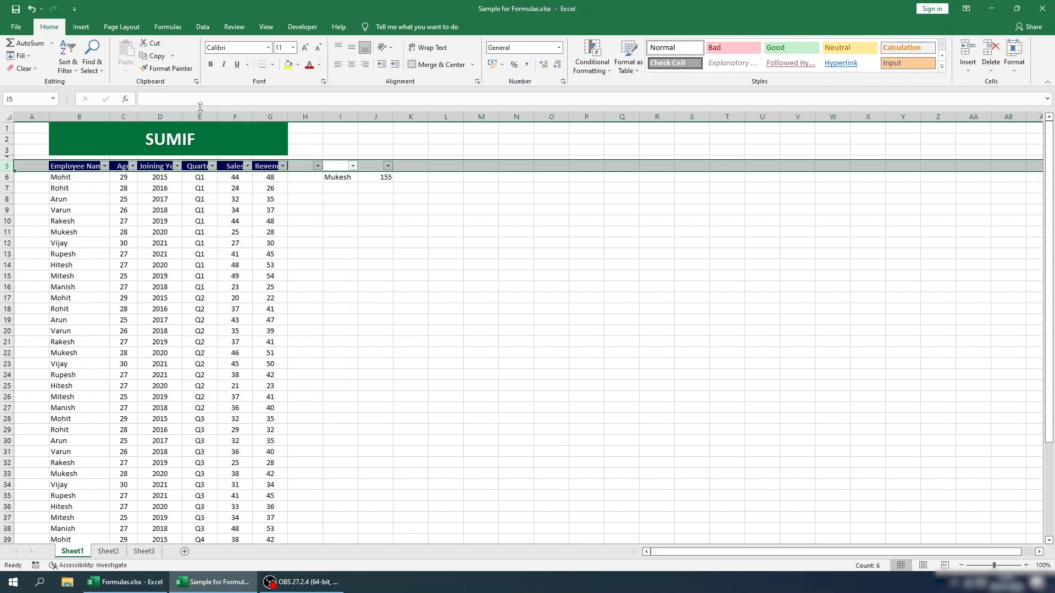
{"action": "left_click", "coordinate": [105, 166]}
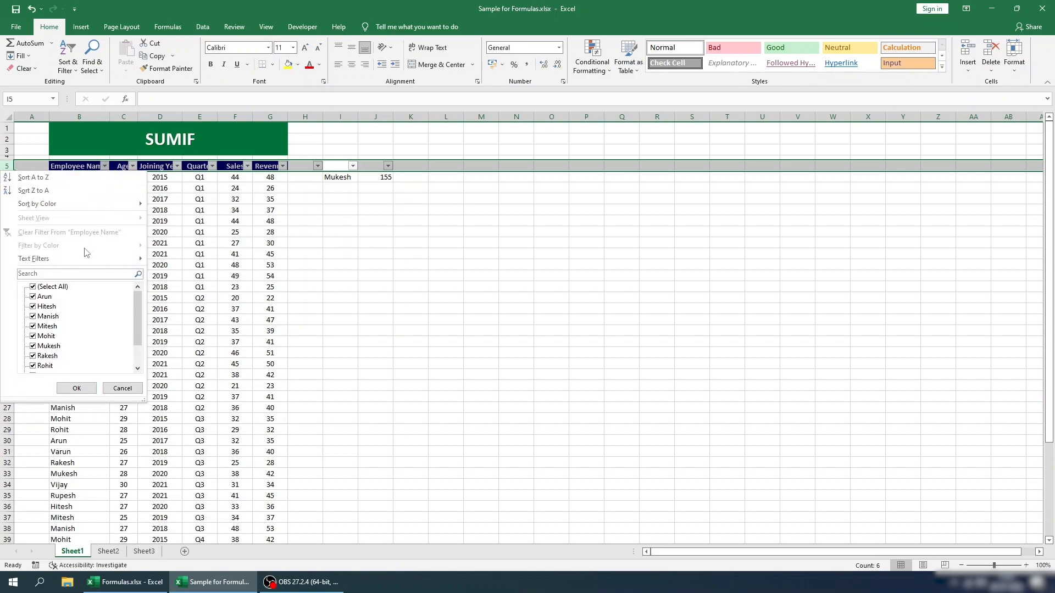
{"action": "left_click", "coordinate": [73, 275]}
{"action": "type", "text": "mukesh"}
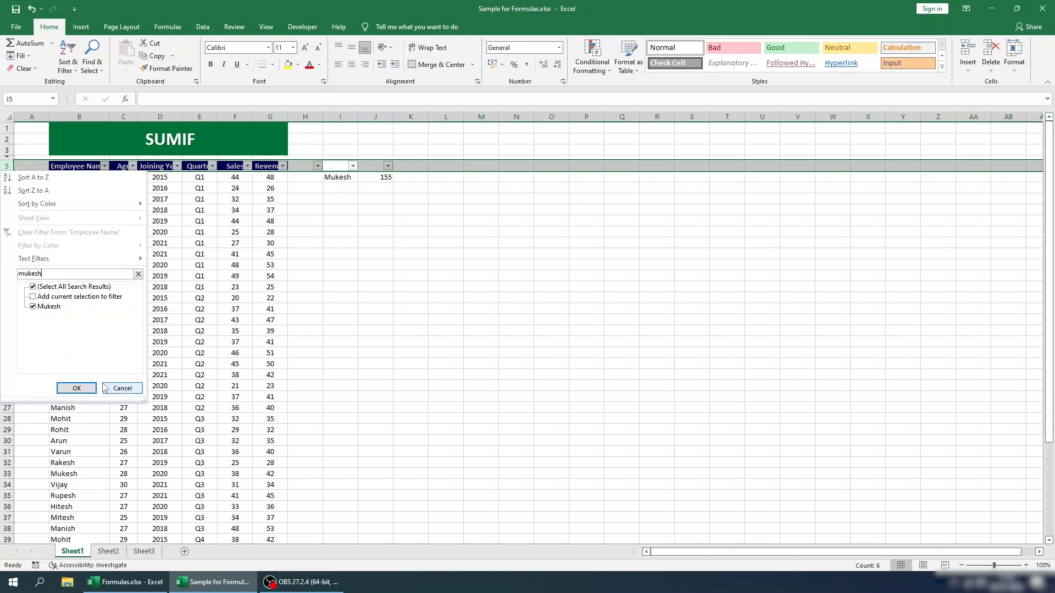
{"action": "left_click", "coordinate": [76, 388]}
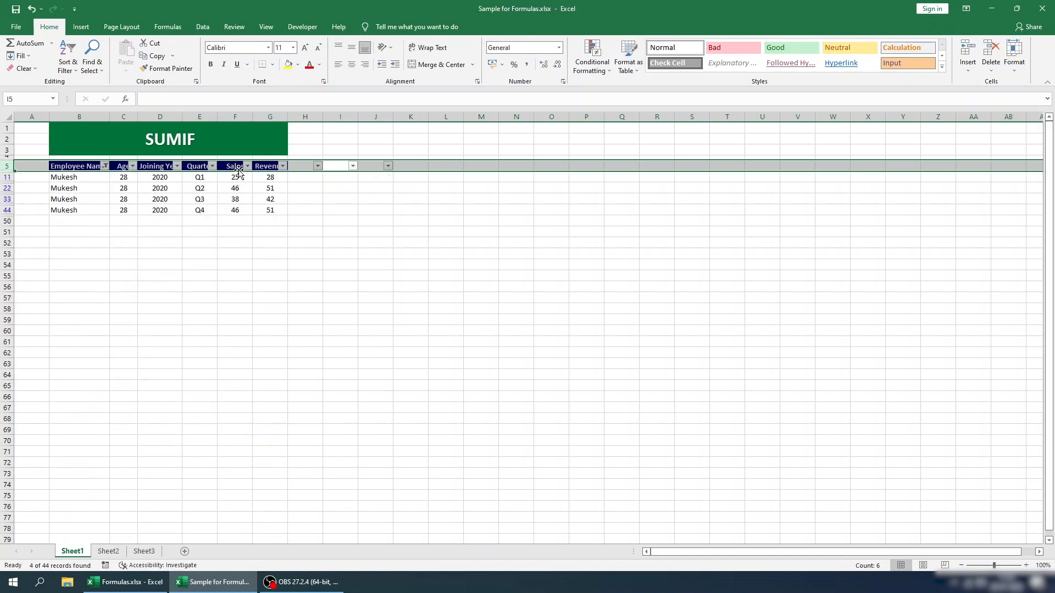
Step: Select the filtered Sales column to check its sum, and return to the formula in J6 with the filters removed
{"action": "left_click", "coordinate": [235, 117]}
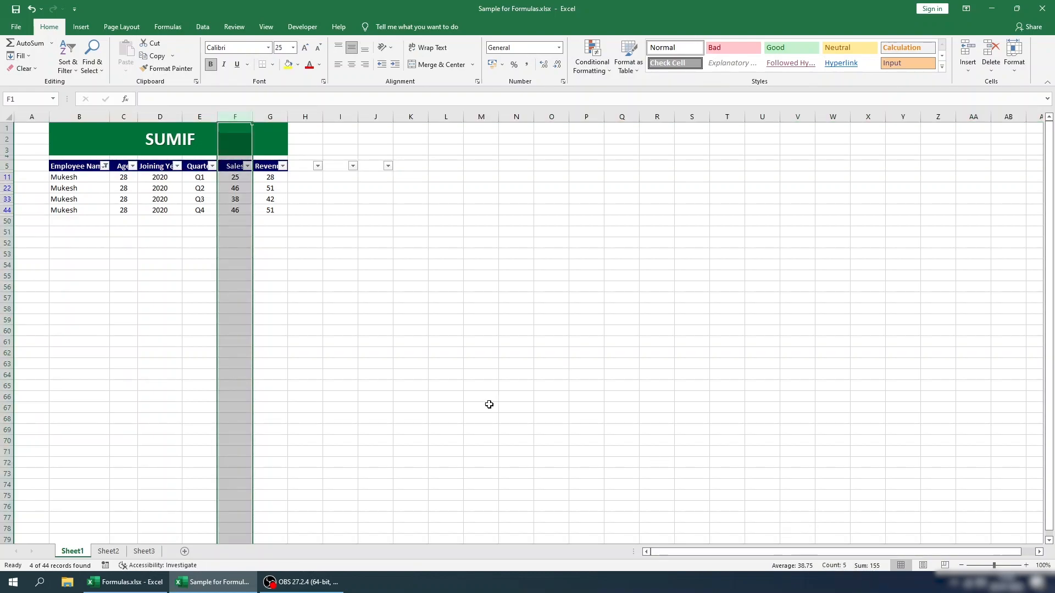
{"action": "left_click", "coordinate": [356, 321]}
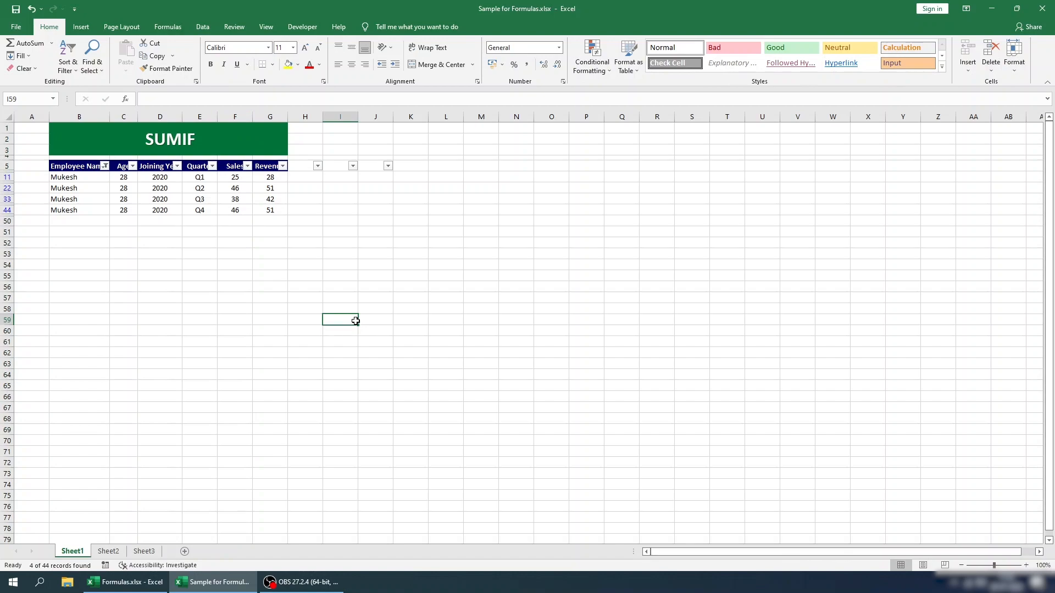
{"action": "key", "text": "ctrl+shift+l"}
{"action": "left_click", "coordinate": [348, 180]}
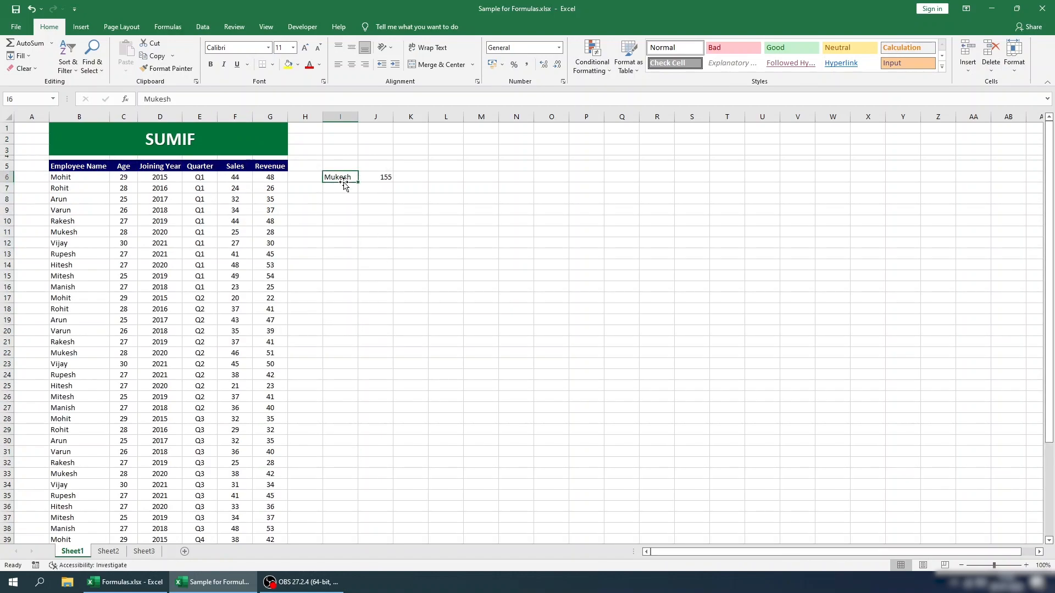
{"action": "left_click", "coordinate": [381, 180]}
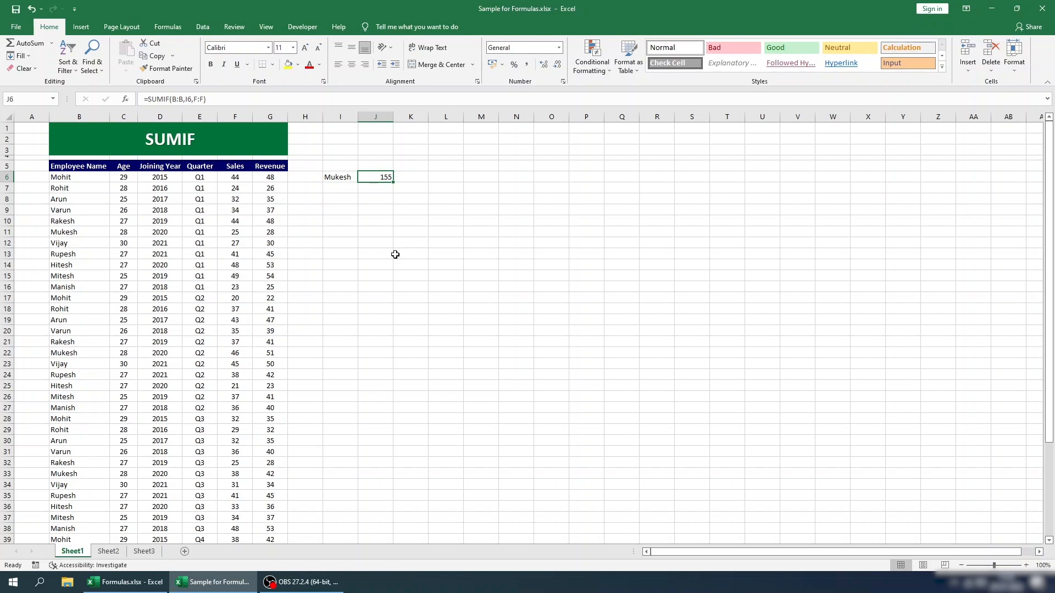
Step: Enter Q1 in I7 as the quarter criterion
{"action": "left_click", "coordinate": [353, 191]}
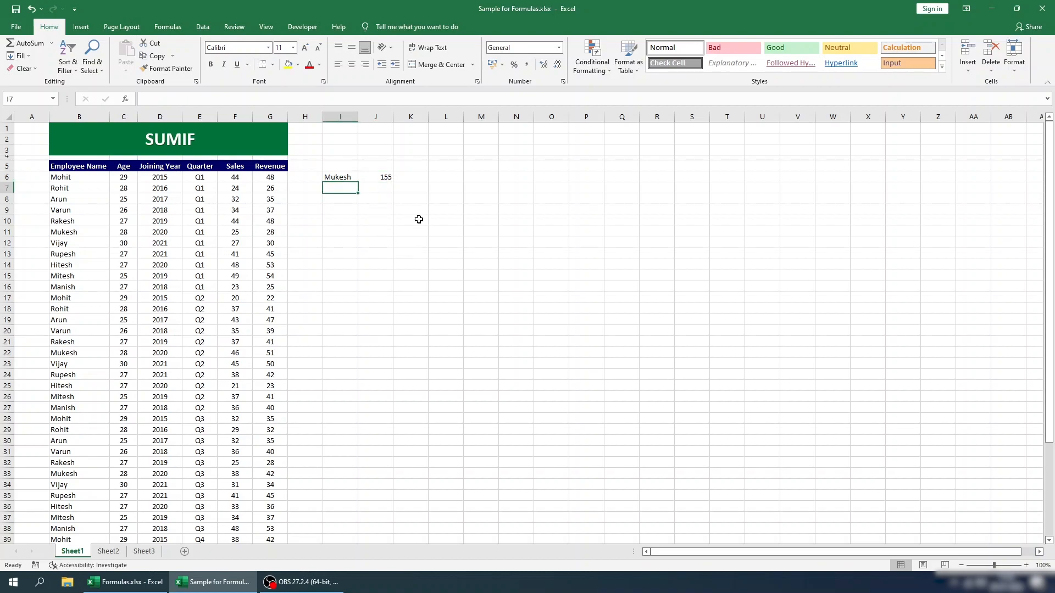
{"action": "type", "text": "Q"}
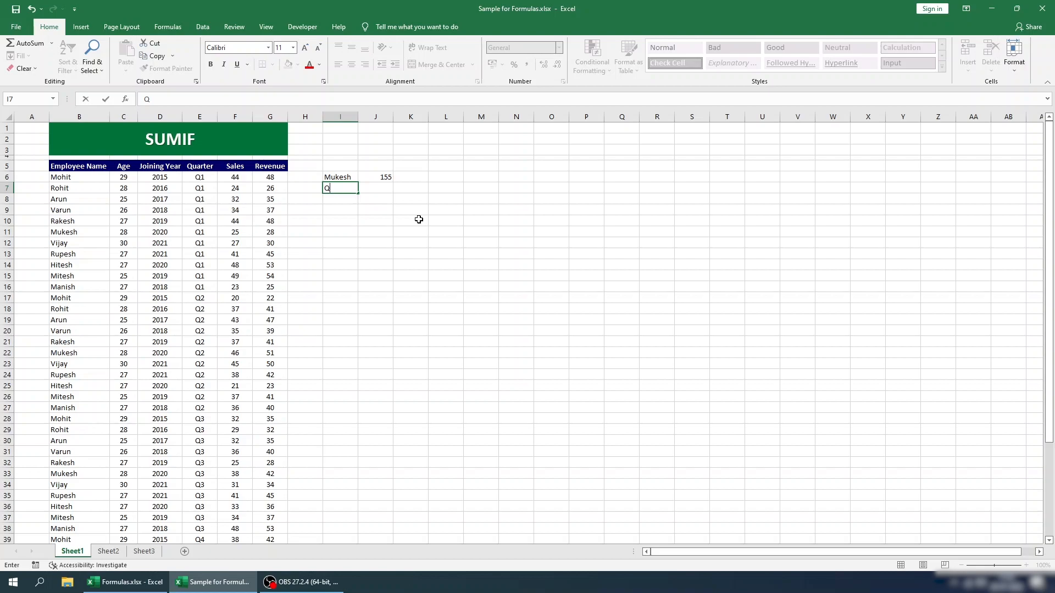
{"action": "type", "text": "1"}
{"action": "key", "text": "Return"}
Step: Enter =SUMIF(E:E,I7,F:F) in J7 to total the Sales of the quarter given in I7
{"action": "key", "text": "Up"}
{"action": "key", "text": "Right"}
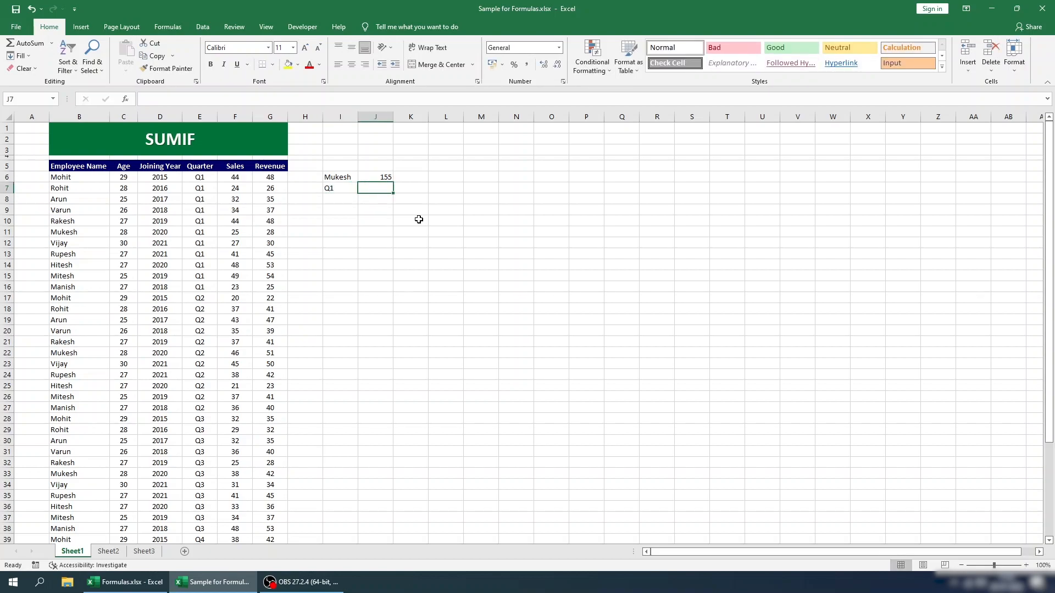
{"action": "type", "text": "=su"}
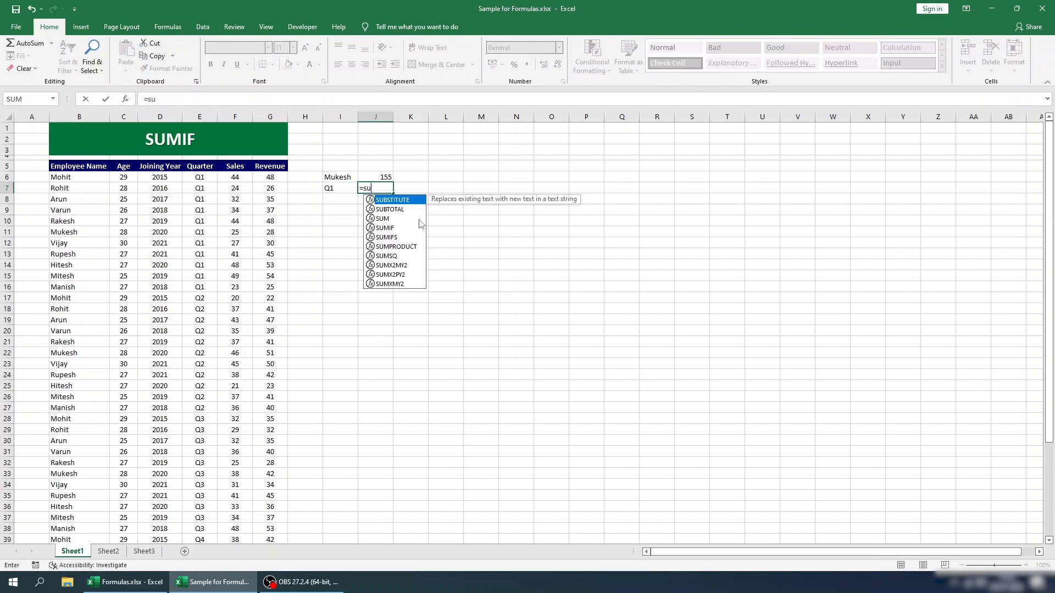
{"action": "type", "text": "m"}
{"action": "key", "text": "Down"}
{"action": "key", "text": "Tab"}
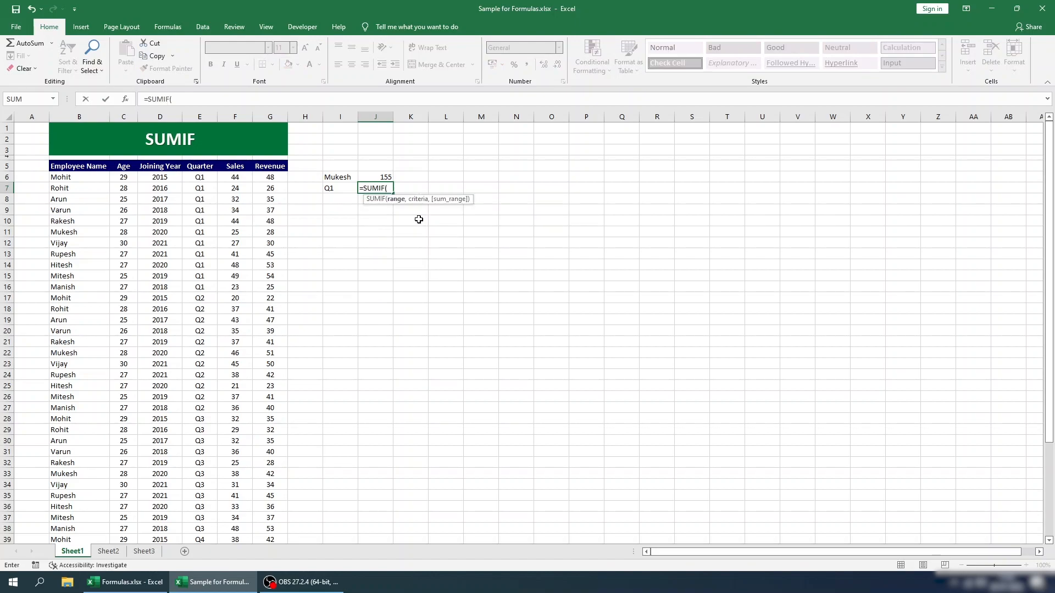
{"action": "left_click", "coordinate": [203, 116]}
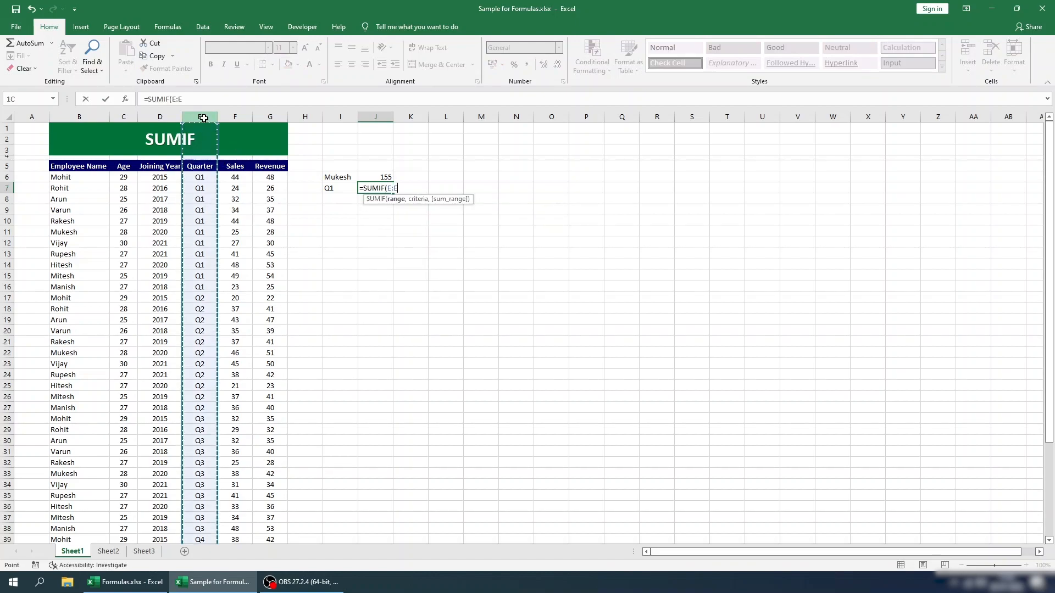
{"action": "type", "text": ","}
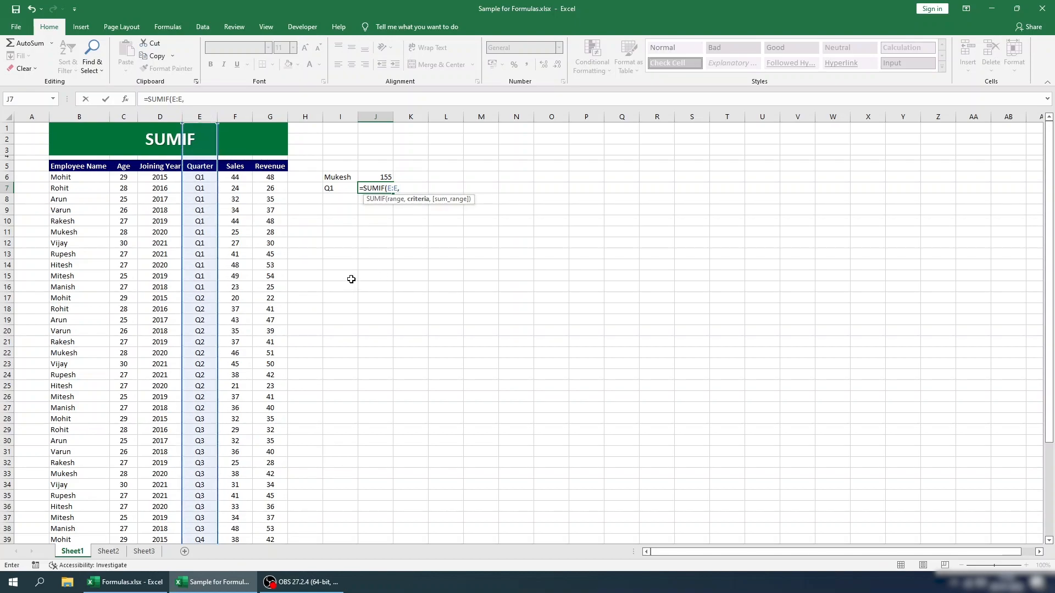
{"action": "left_click", "coordinate": [343, 189]}
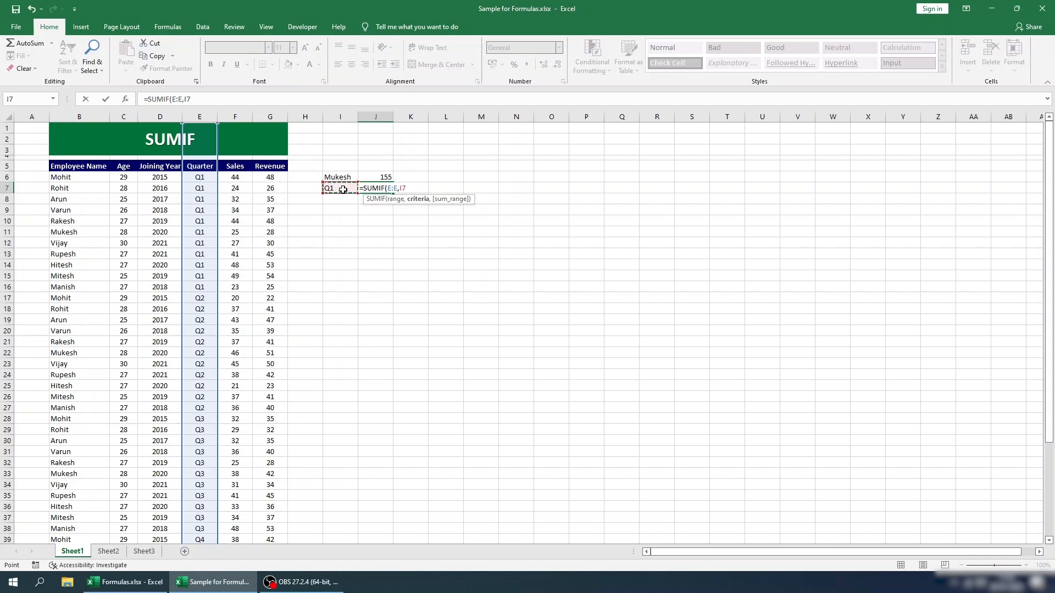
{"action": "type", "text": ","}
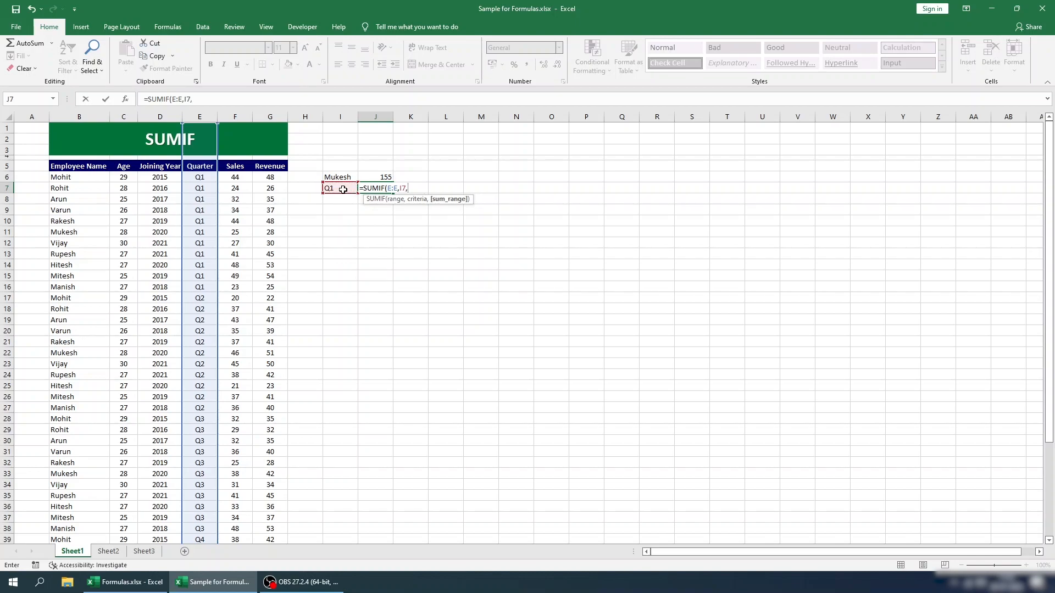
{"action": "left_click", "coordinate": [232, 114]}
{"action": "key", "text": "Return"}
Step: Select the Q1 sales figures F6:F16 to check their sum, and return to the formula in J7
{"action": "key", "text": "Up"}
{"action": "key", "text": "Left"}
{"action": "key", "text": "Left"}
{"action": "key", "text": "Left"}
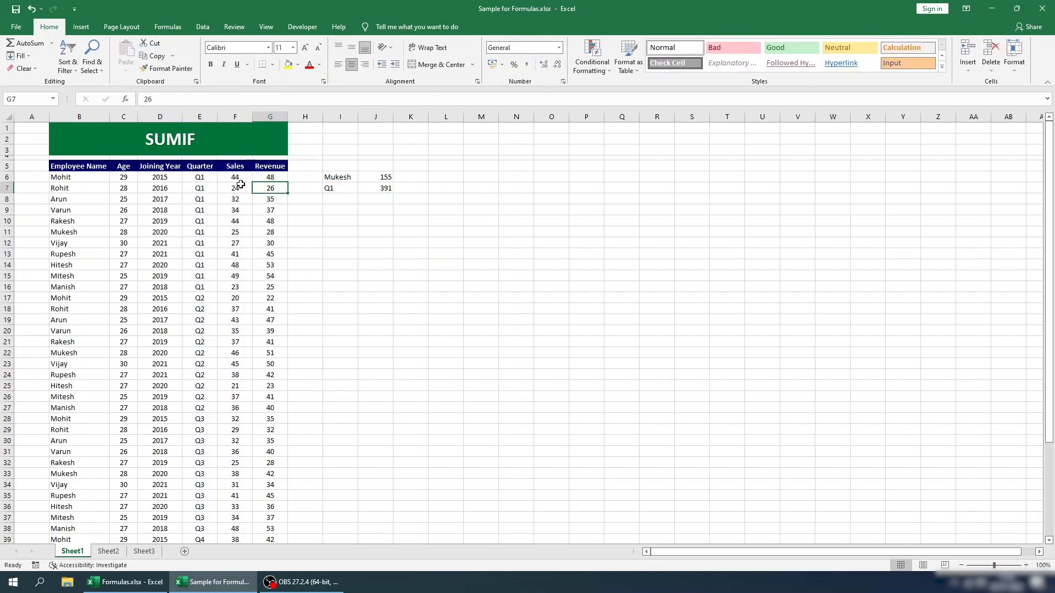
{"action": "left_click_drag", "start_coordinate": [228, 179], "coordinate": [231, 286]}
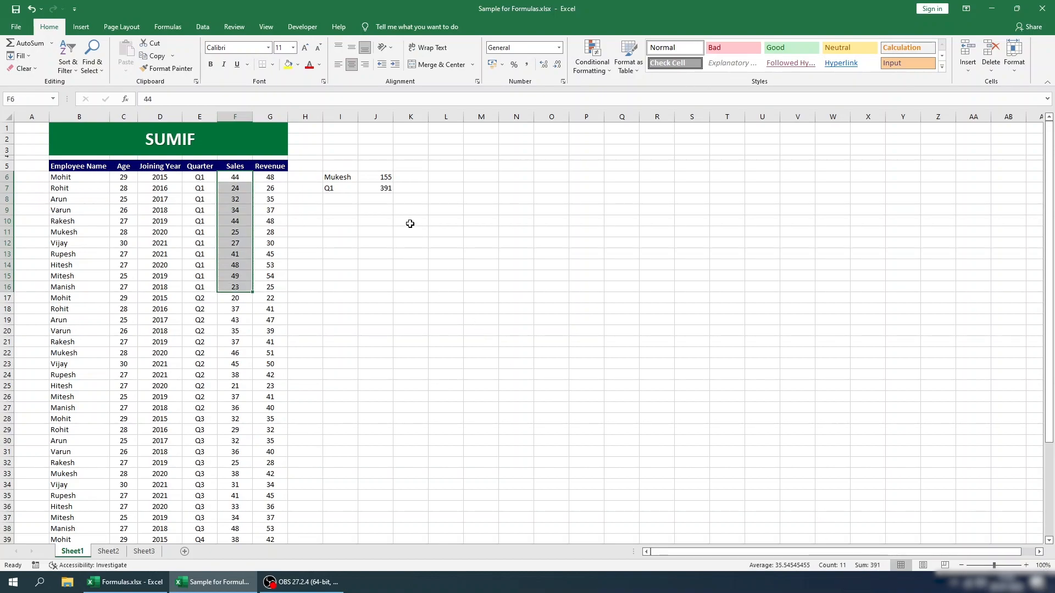
{"action": "left_click", "coordinate": [382, 188]}
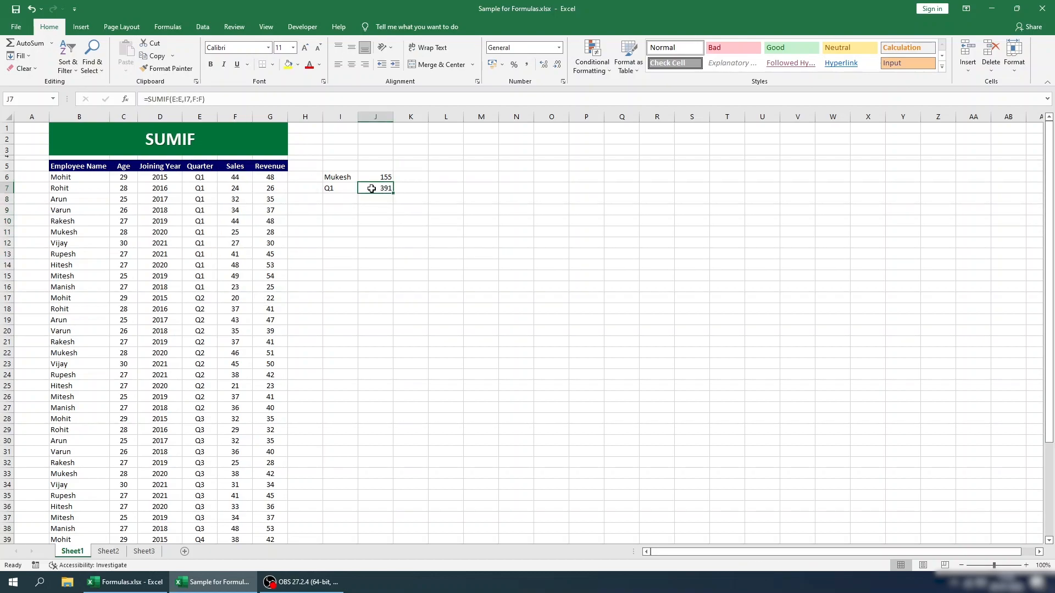
Step: Replace the I7 reference in the J7 SUMIF formula with the text criterion "Q1"
{"action": "double_click", "coordinate": [187, 100]}
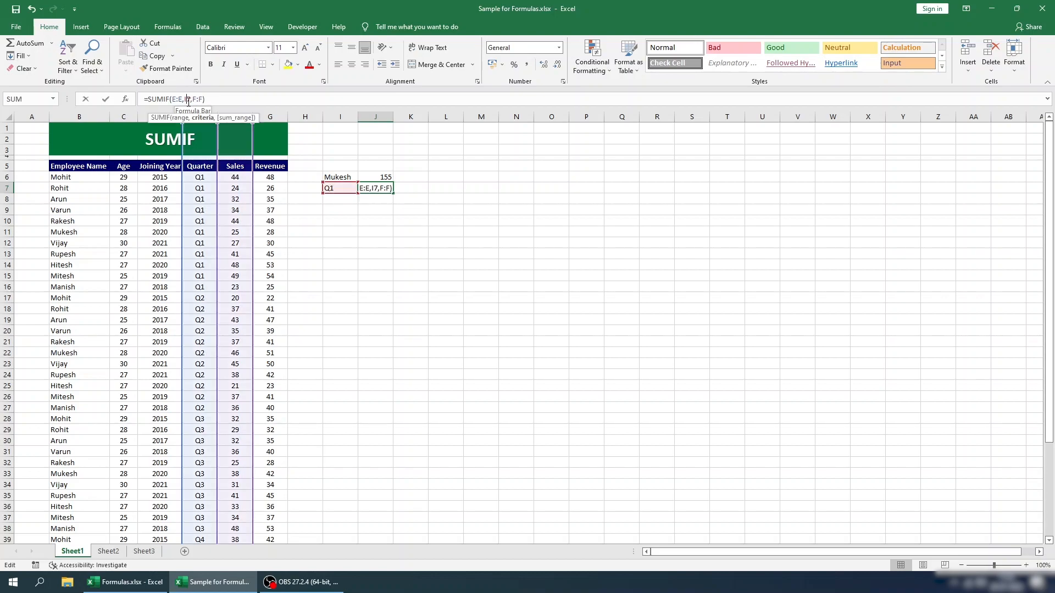
{"action": "type", "text": "\"Q1"}
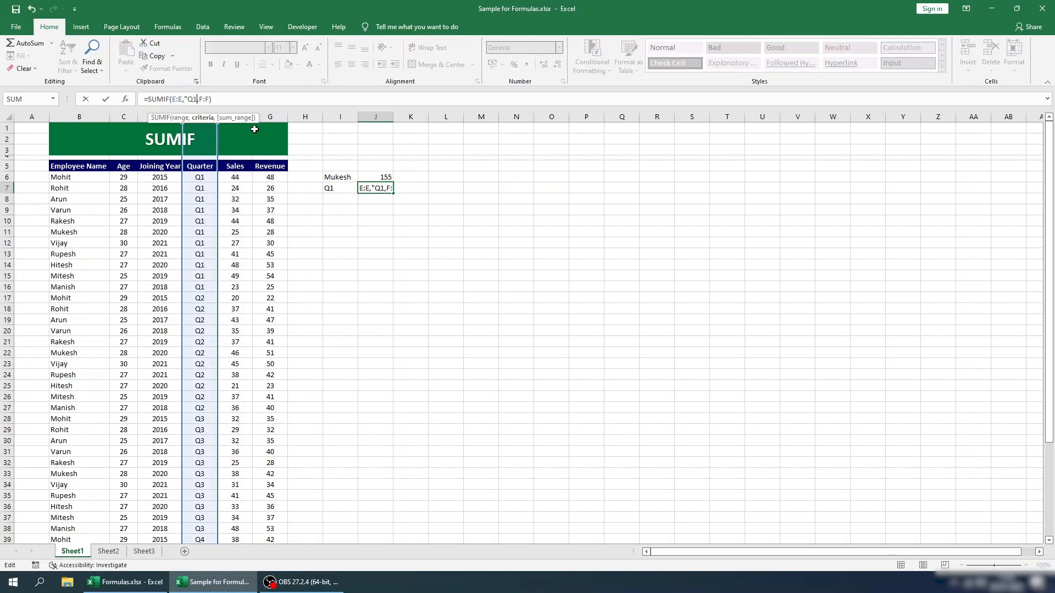
{"action": "type", "text": "\""}
{"action": "key", "text": "Return"}
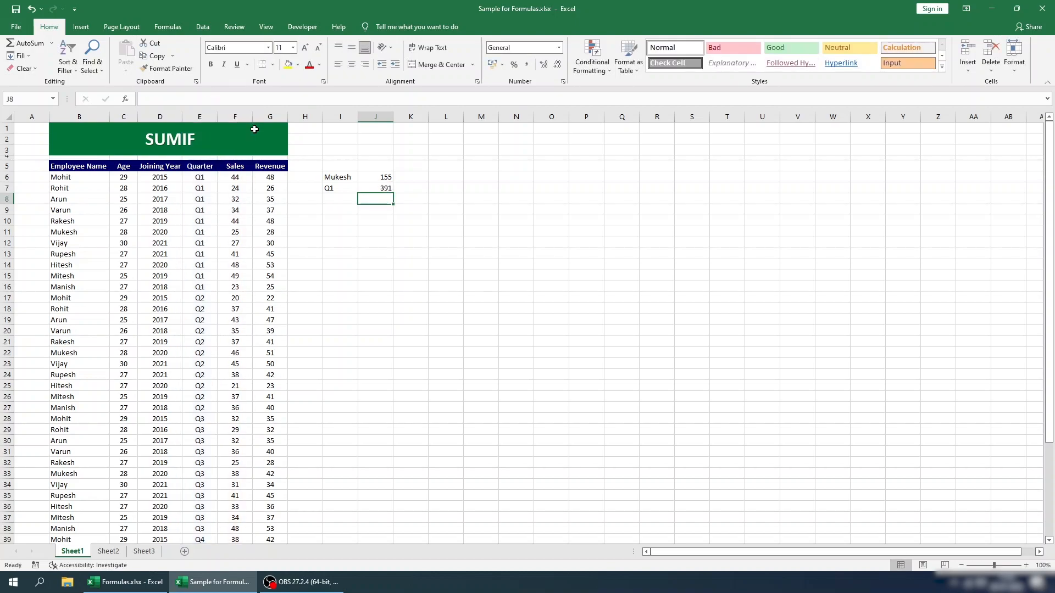
Step: Replace the I6 reference in the J6 SUMIF formula with the employee's name in quotation marks
{"action": "key", "text": "Up"}
{"action": "key", "text": "Up"}
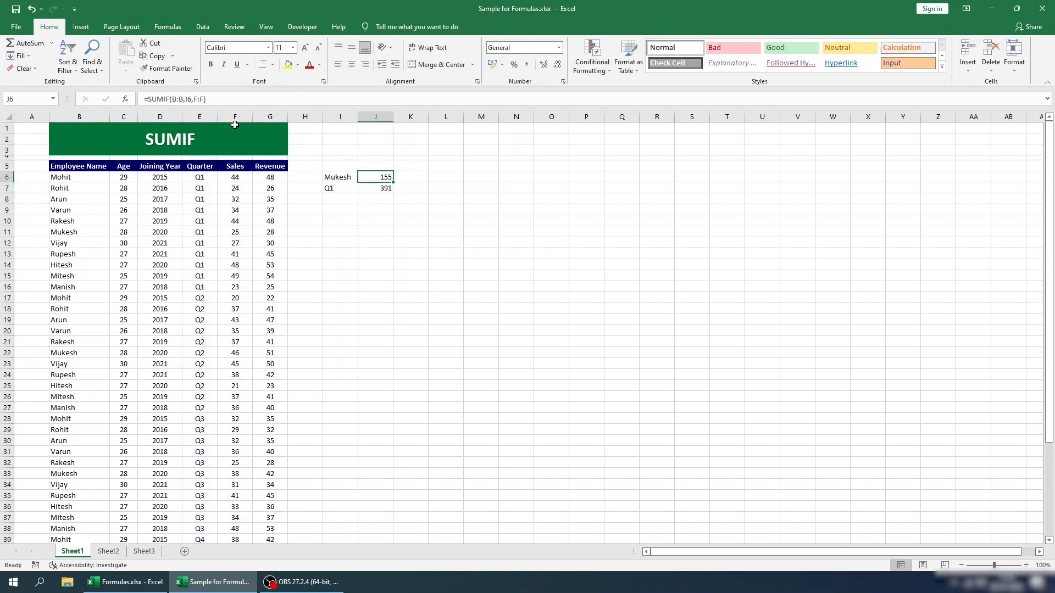
{"action": "double_click", "coordinate": [188, 99]}
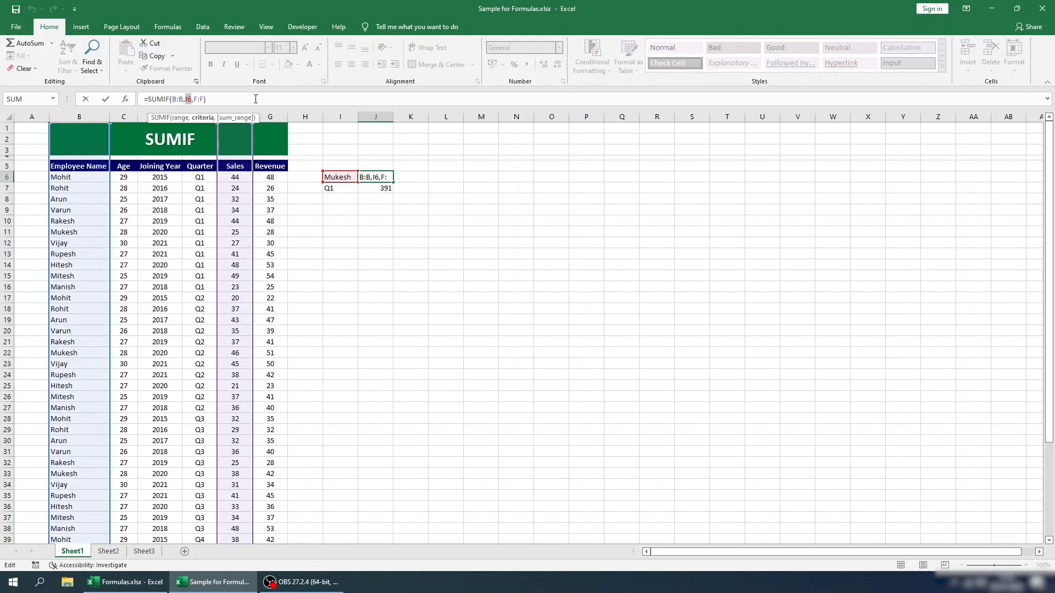
{"action": "type", "text": "\"Mukesh\""}
{"action": "key", "text": "Return"}
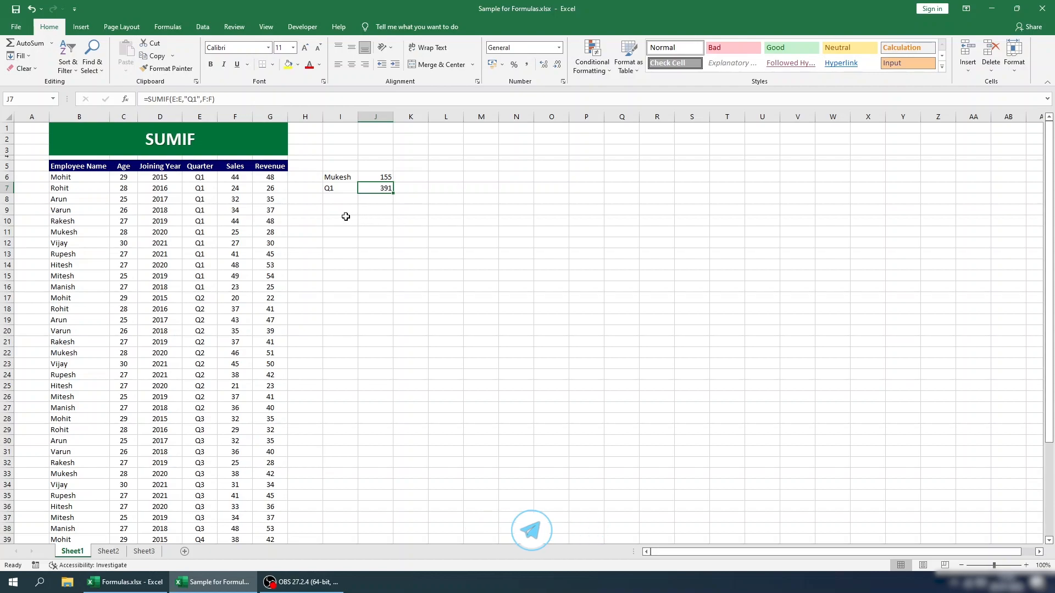
Step: Enter >28 in I8 as the age criterion
{"action": "left_click", "coordinate": [366, 210]}
{"action": "left_click", "coordinate": [341, 191]}
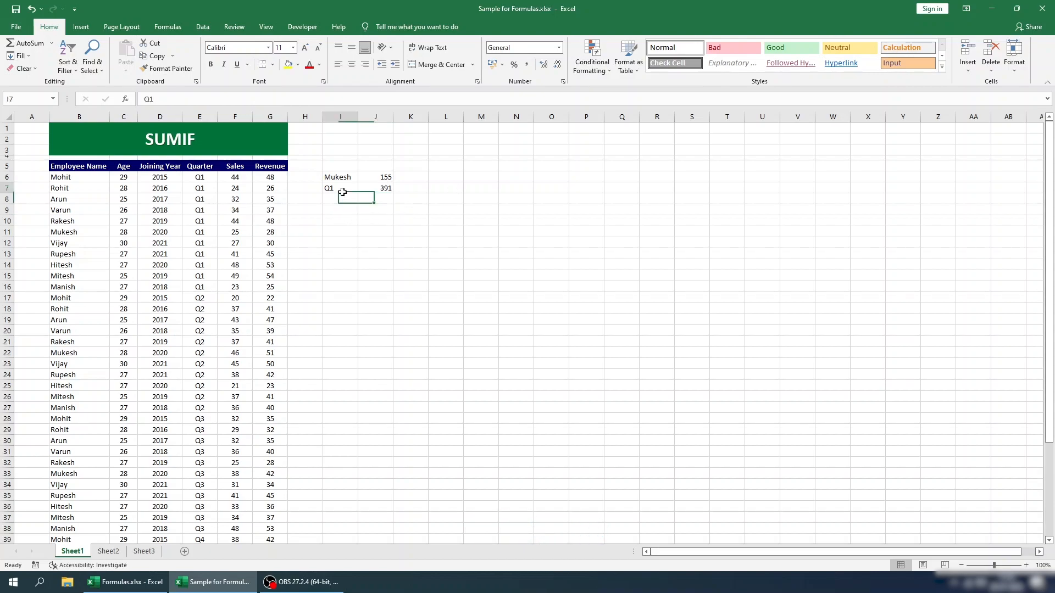
{"action": "left_click", "coordinate": [340, 197]}
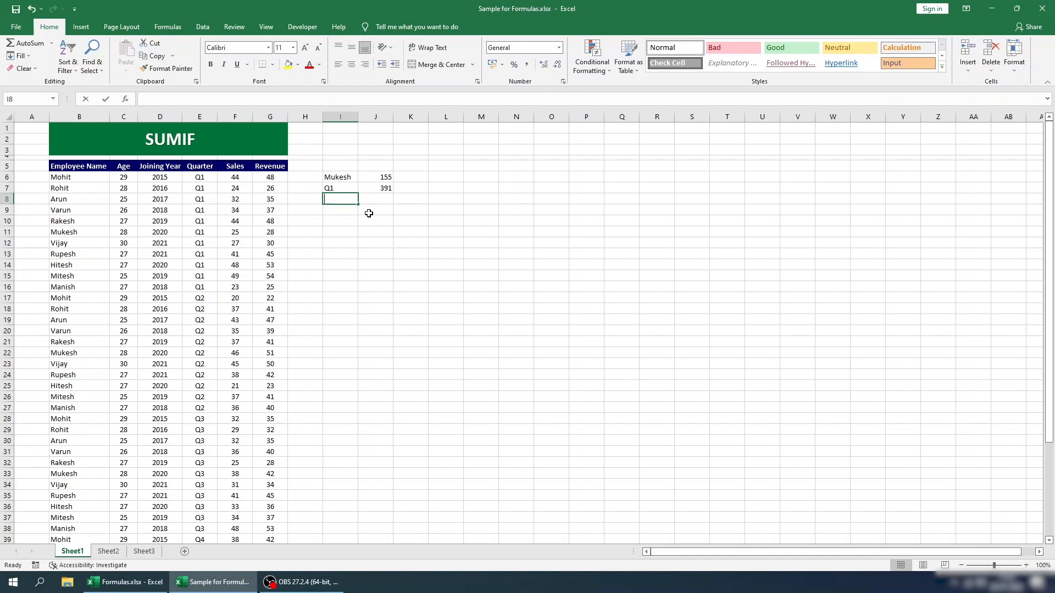
{"action": "type", "text": ">"}
{"action": "key", "text": "Tab"}
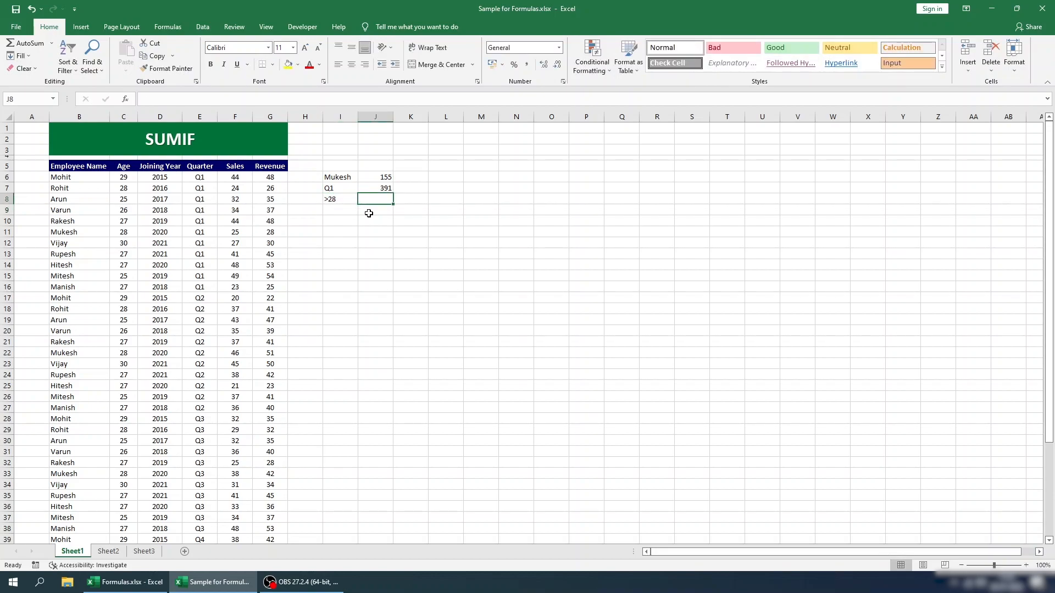
{"action": "left_click", "coordinate": [355, 215]}
{"action": "key", "text": "Up"}
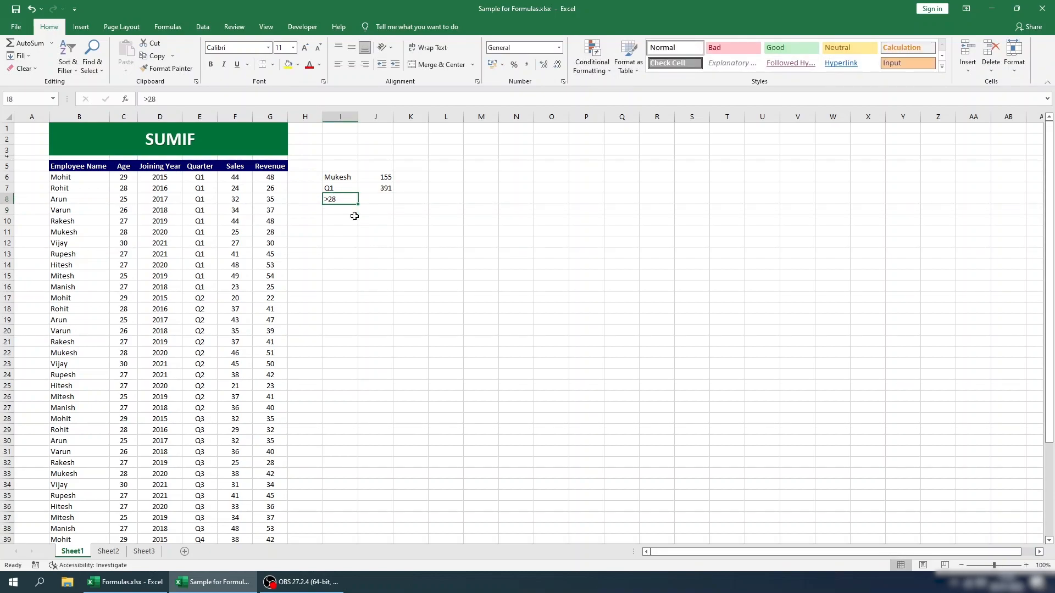
Step: Enter =SUMIF(C:C,I8,F:F) in J8 to total the Sales of employees meeting the age criterion in I8
{"action": "key", "text": "Right"}
{"action": "type", "text": "=sum"}
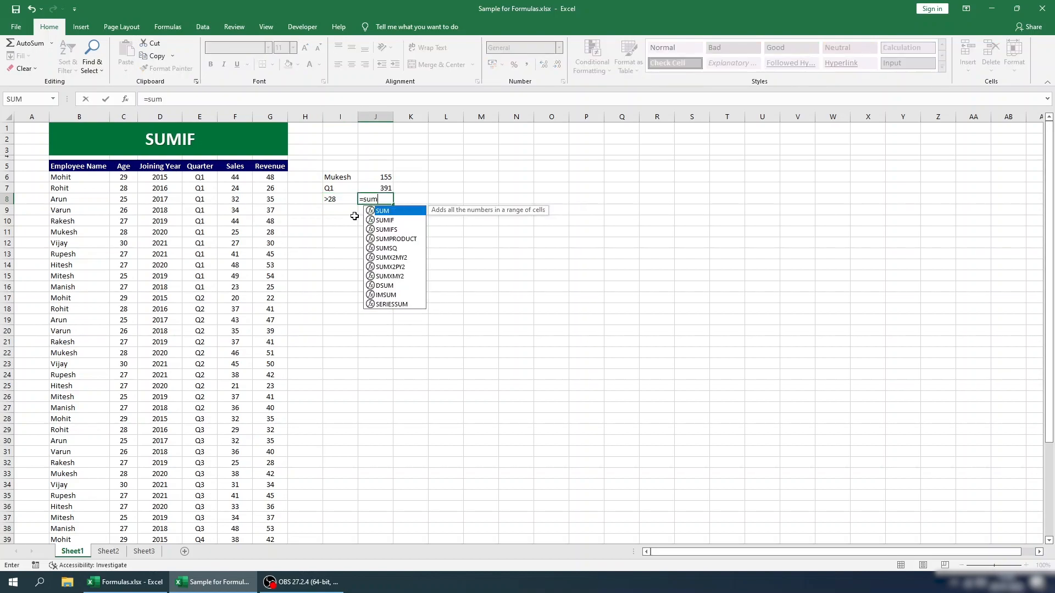
{"action": "key", "text": "Down"}
{"action": "key", "text": "Tab"}
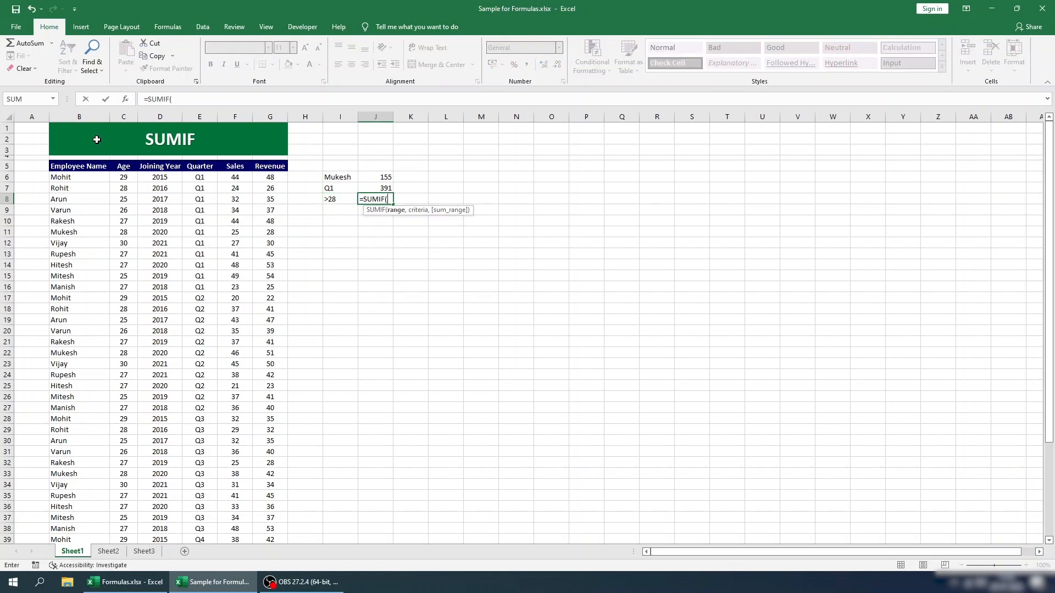
{"action": "left_click", "coordinate": [122, 118]}
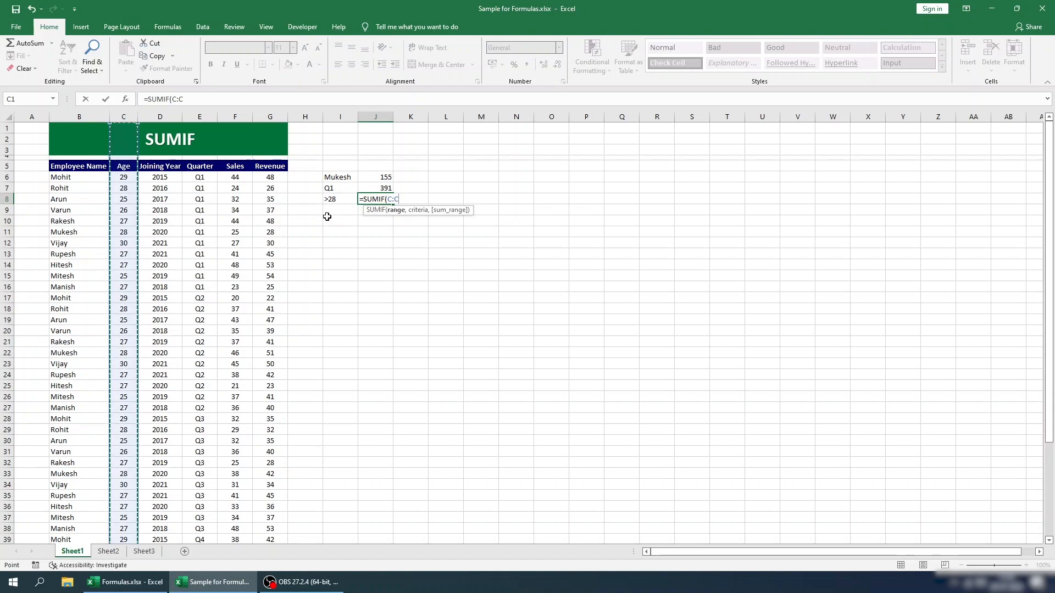
{"action": "type", "text": ","}
{"action": "left_click", "coordinate": [335, 199]}
{"action": "type", "text": ","}
{"action": "left_click", "coordinate": [238, 117]}
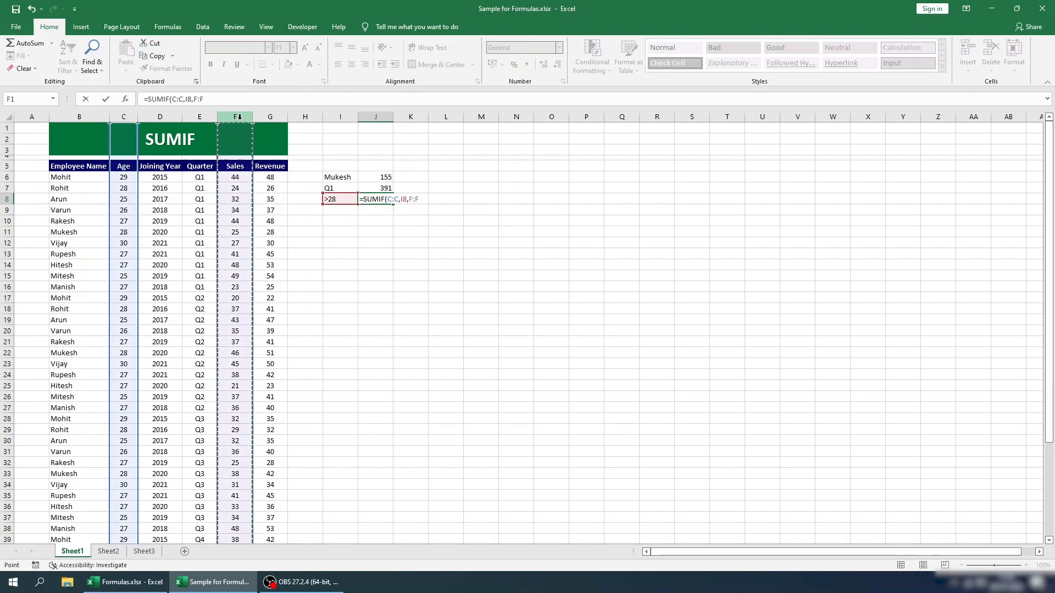
{"action": "key", "text": "Return"}
{"action": "key", "text": "Up"}
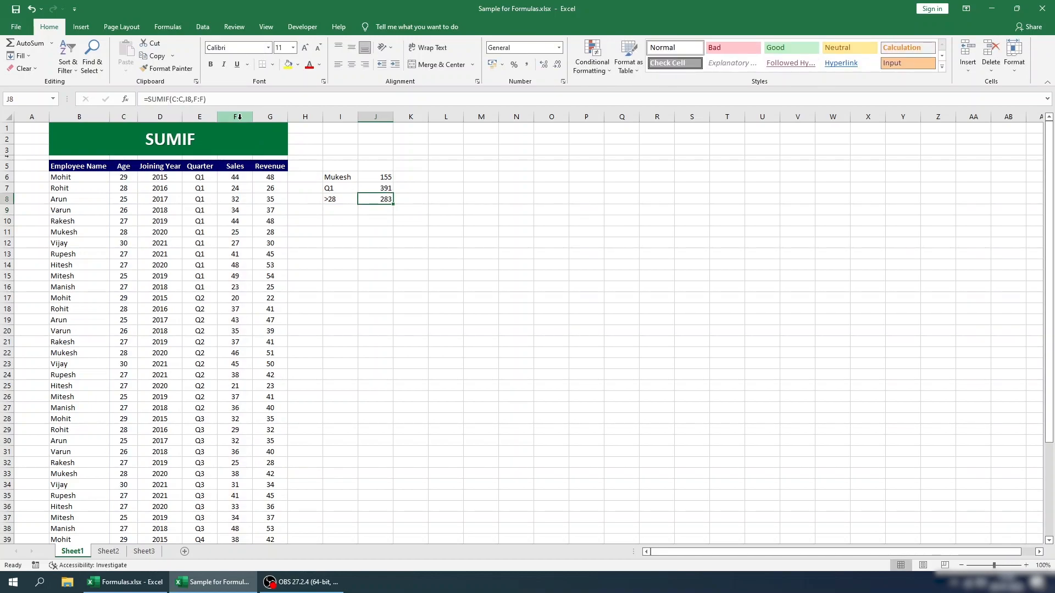
Step: Replace the I8 reference in the J8 SUMIF formula with the criterion ">28"
{"action": "left_click", "coordinate": [208, 101]}
{"action": "type", "text": "\"\""}
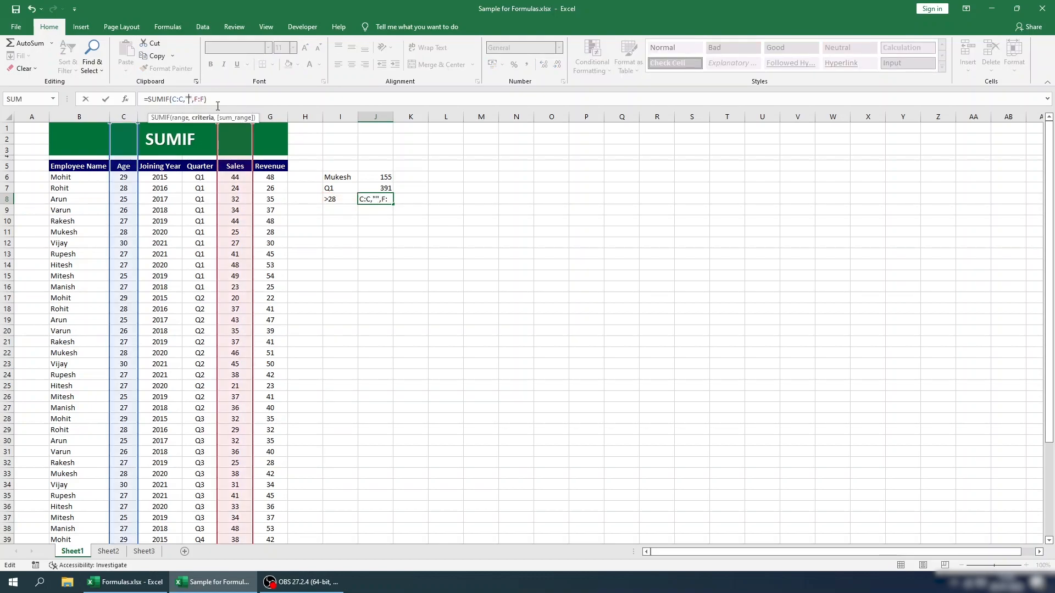
{"action": "key", "text": "Left"}
{"action": "type", "text": ">28"}
{"action": "key", "text": "Return"}
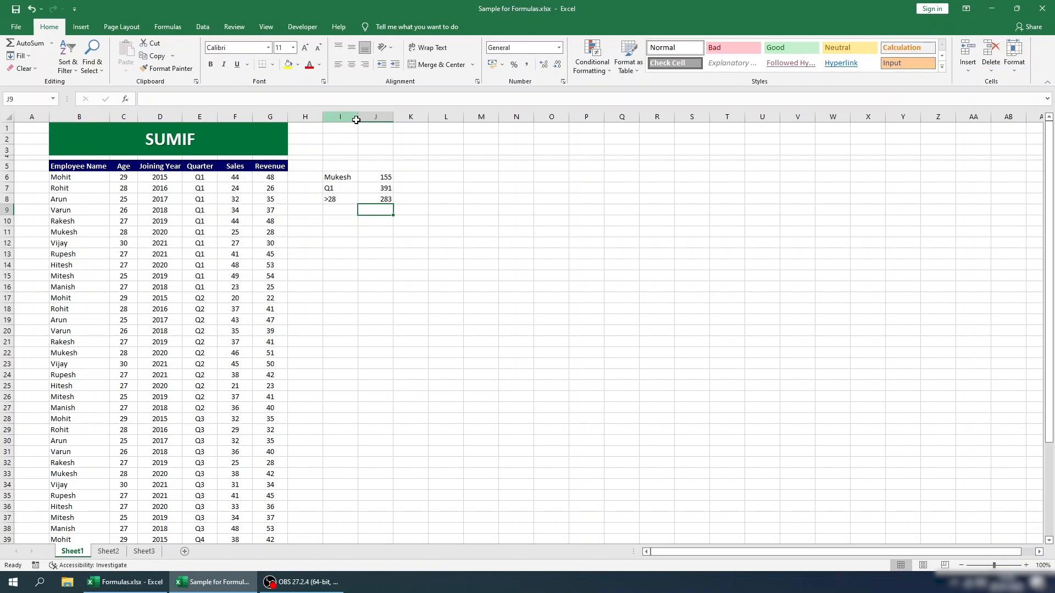
Step: Clear the contents of columns I and J, and start a SUMIF formula in I6
{"action": "left_click_drag", "start_coordinate": [353, 118], "coordinate": [372, 120]}
{"action": "key", "text": "Delete"}
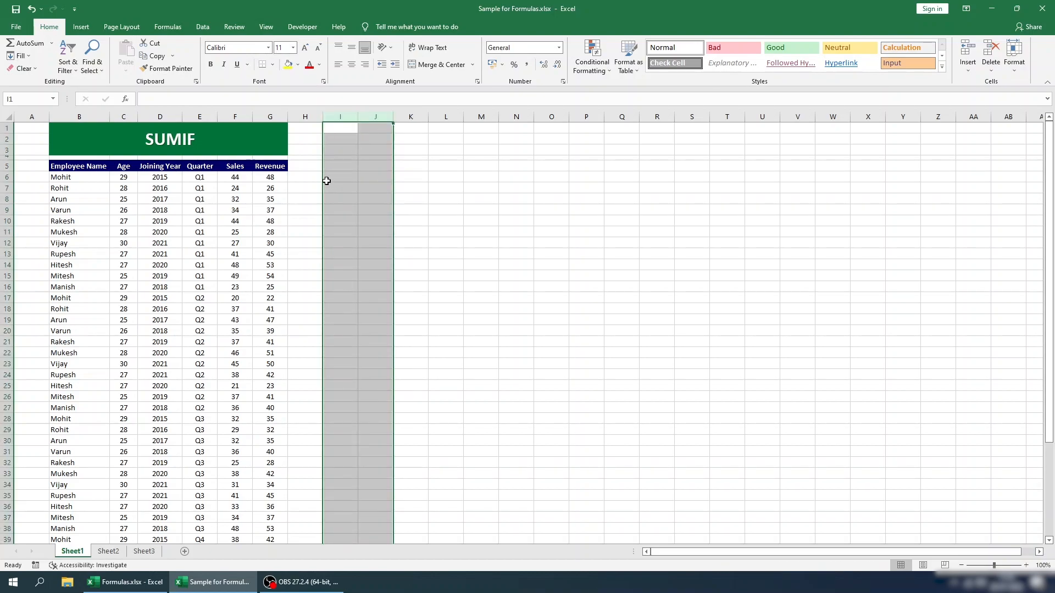
{"action": "left_click", "coordinate": [327, 179]}
{"action": "type", "text": "=sum"}
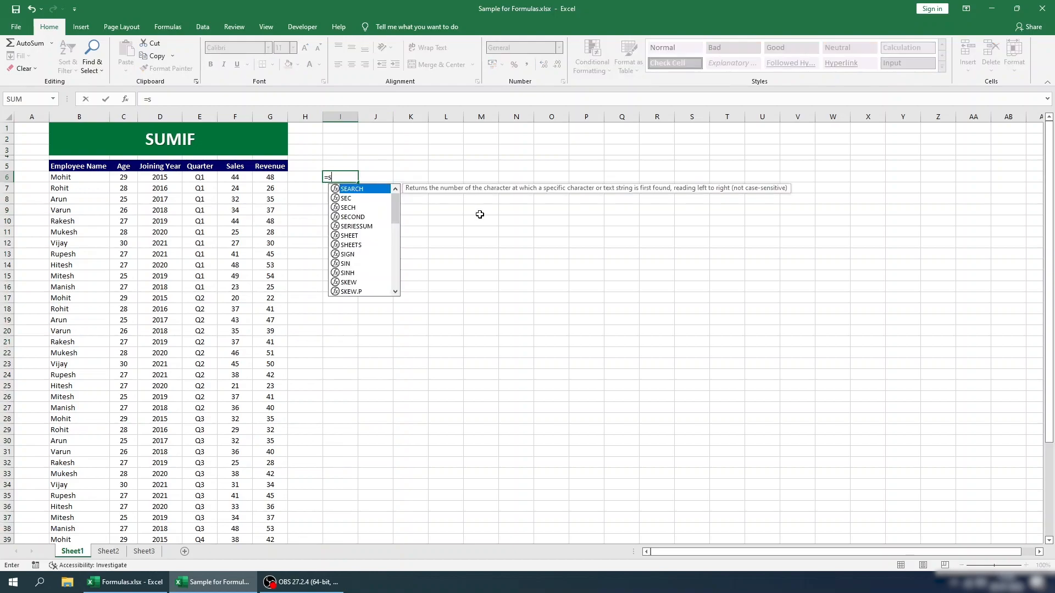
{"action": "key", "text": "Down"}
{"action": "key", "text": "Down"}
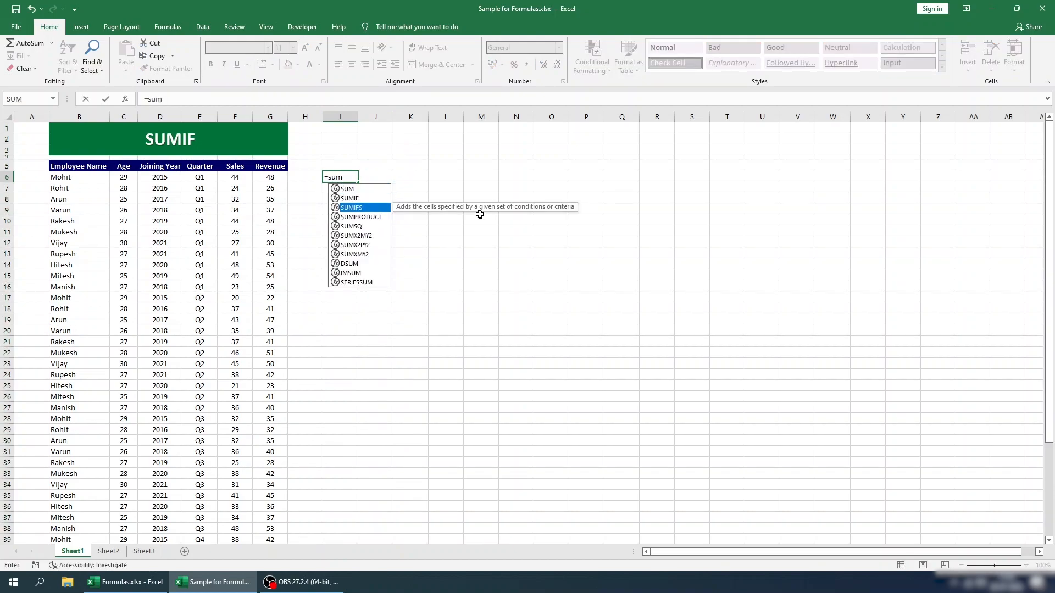
{"action": "key", "text": "Up"}
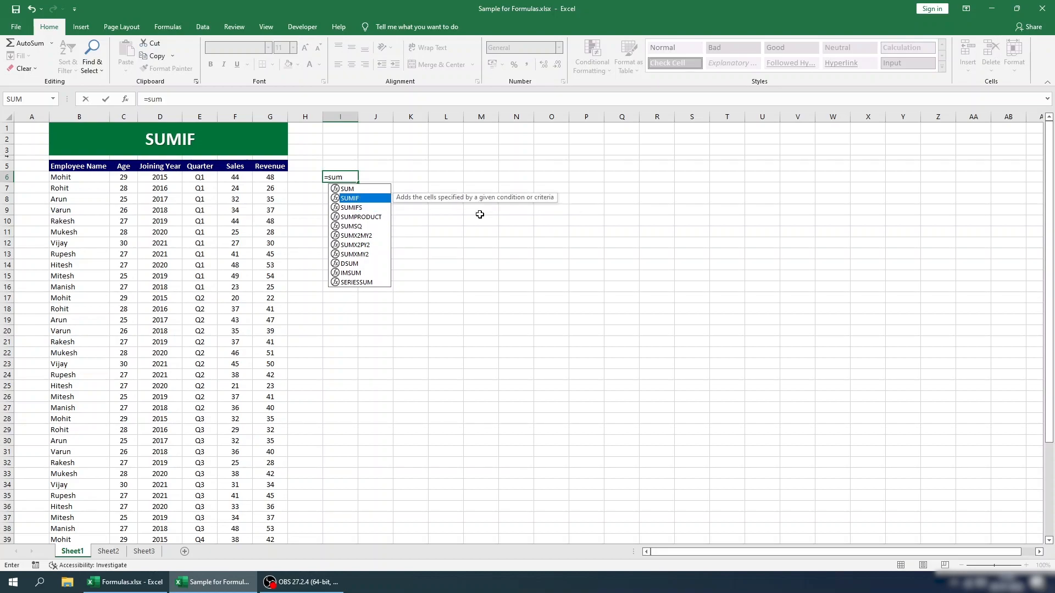
{"action": "key", "text": "Tab"}
{"action": "key", "text": "Left"}
{"action": "key", "text": "Left"}
{"action": "key", "text": "Left"}
{"action": "key", "text": "Left"}
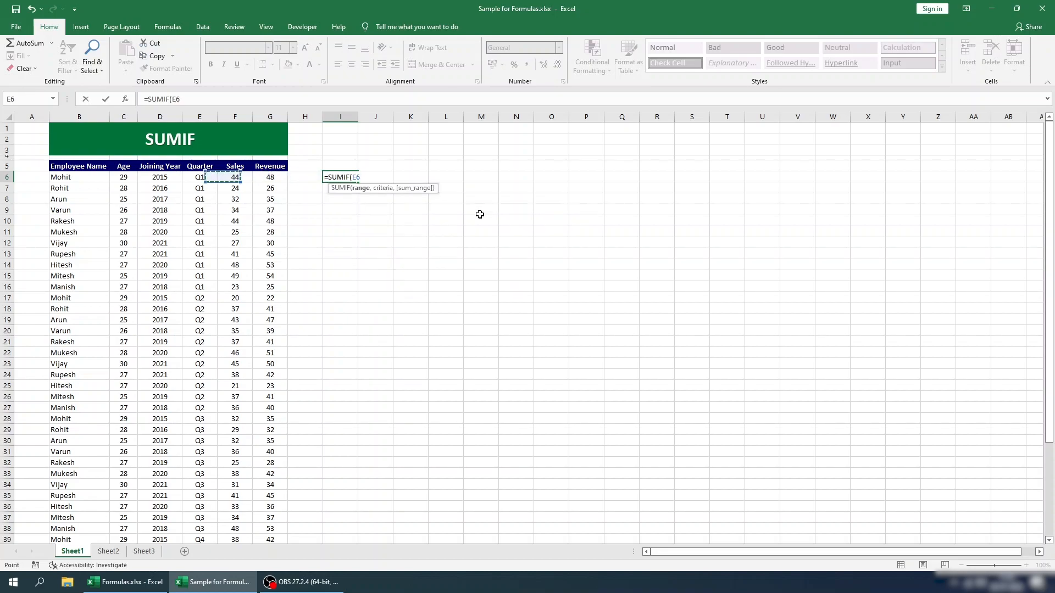
{"action": "key", "text": "Right"}
{"action": "key", "text": "ctrl+space"}
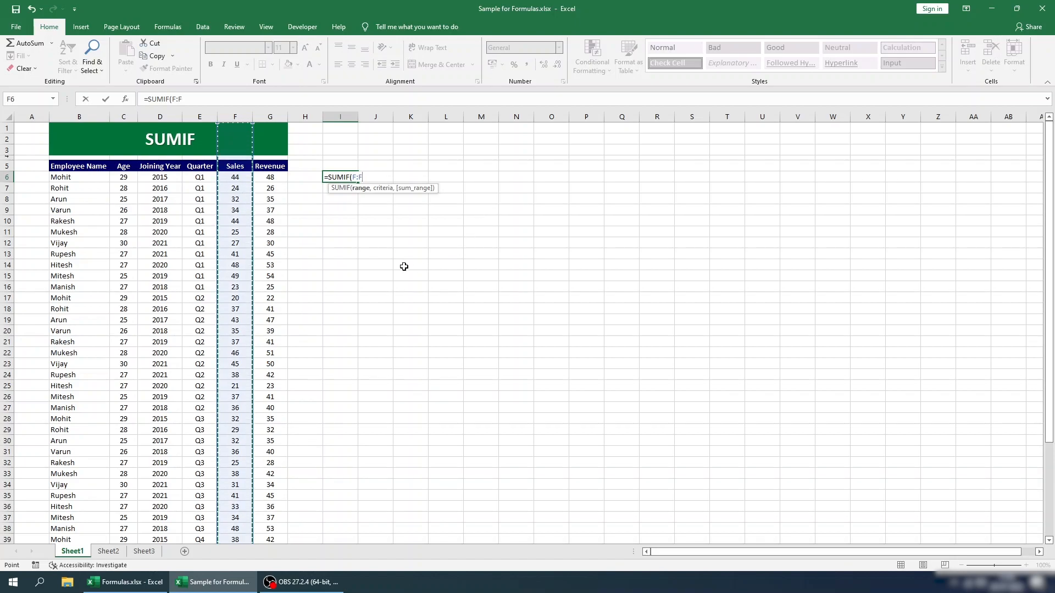
{"action": "type", "text": ","}
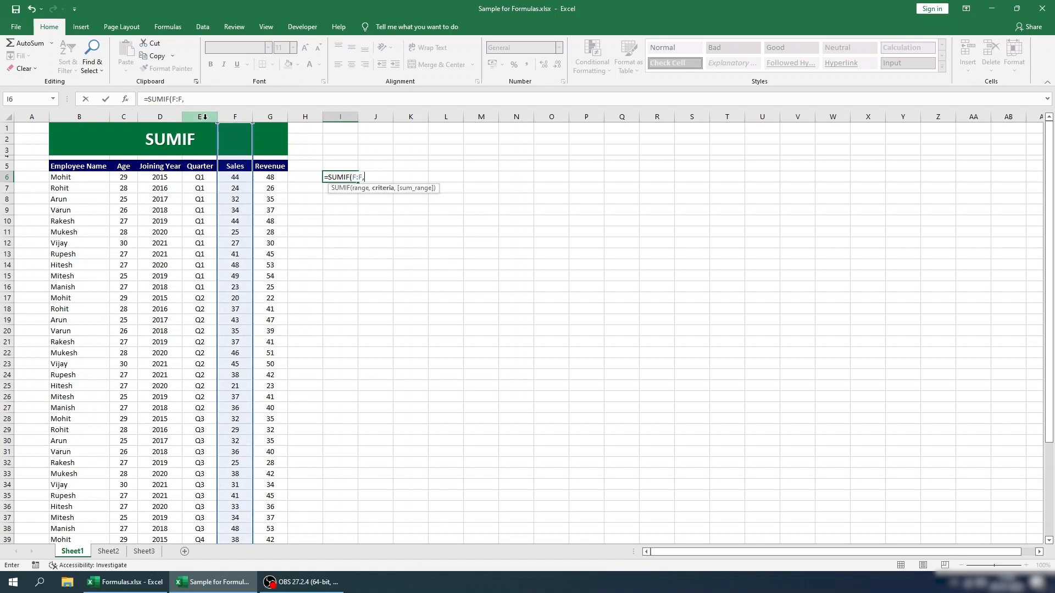
{"action": "left_click", "coordinate": [203, 118]}
{"action": "type", "text": ","}
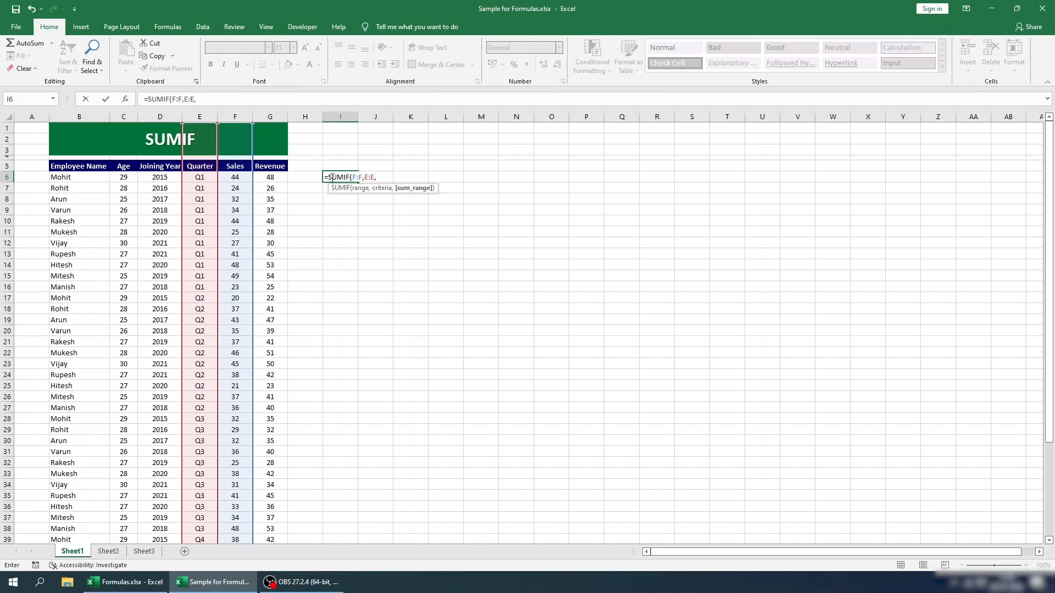
{"action": "double_click", "coordinate": [367, 177]}
{"action": "left_click_drag", "start_coordinate": [353, 177], "coordinate": [440, 186]}
{"action": "key", "text": "BackSpace"}
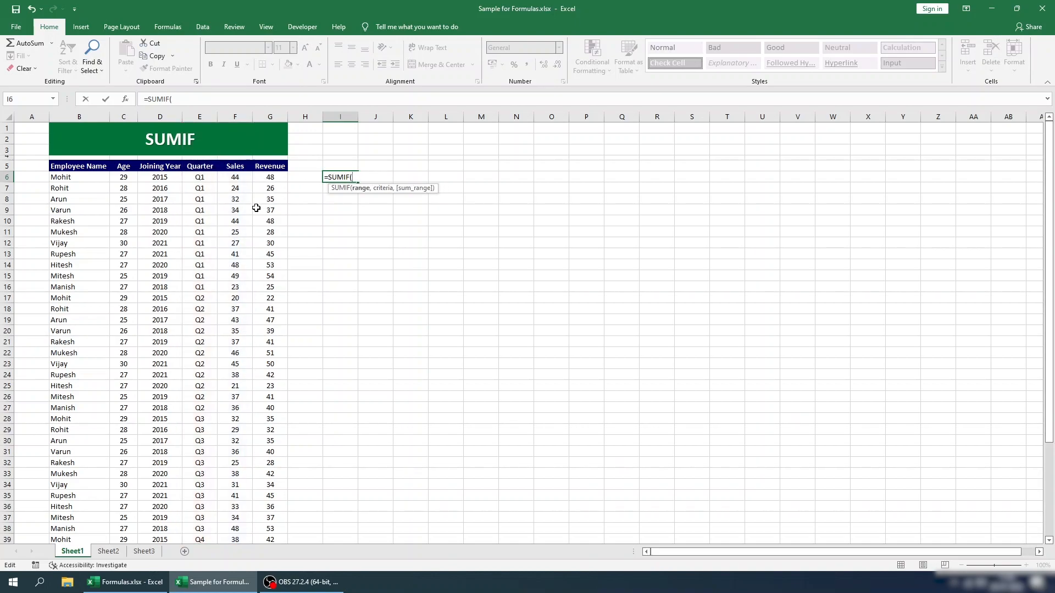
Step: Complete the formula in I6 as =SUMIF(E:E,E6,F:F) to total Sales for the row's quarter
{"action": "left_click", "coordinate": [206, 116]}
{"action": "type", "text": ","}
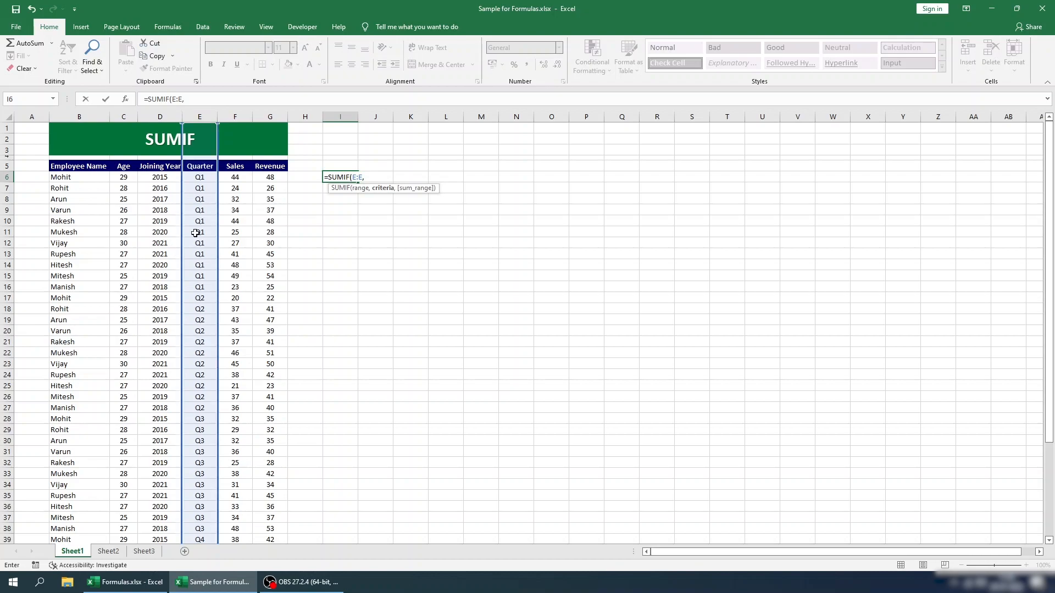
{"action": "left_click", "coordinate": [204, 177]}
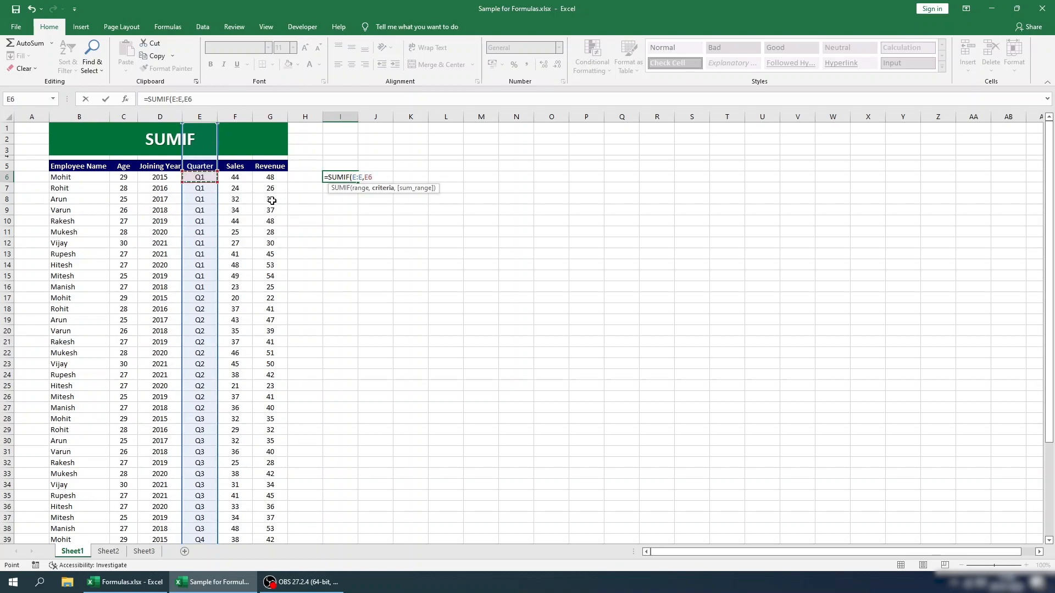
{"action": "type", "text": ","}
{"action": "left_click", "coordinate": [247, 117]}
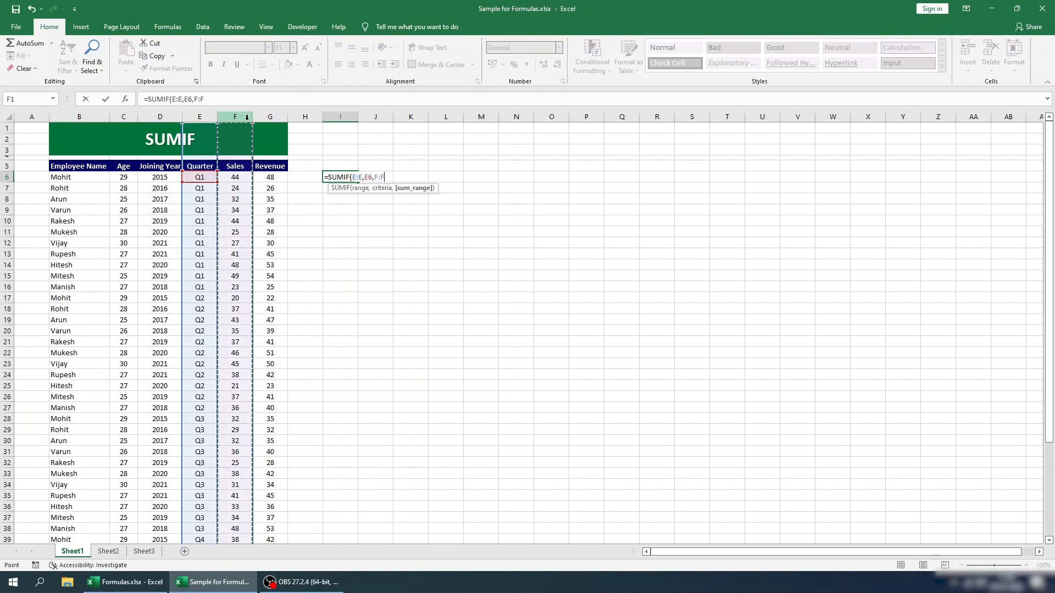
{"action": "key", "text": "Return"}
Step: Enter =SUMIF(E:E,E6,G:G) in J6 to total Revenue for the row's quarter
{"action": "key", "text": "Up"}
{"action": "key", "text": "Right"}
{"action": "key", "text": "Left"}
{"action": "key", "text": "Right"}
{"action": "type", "text": "="}
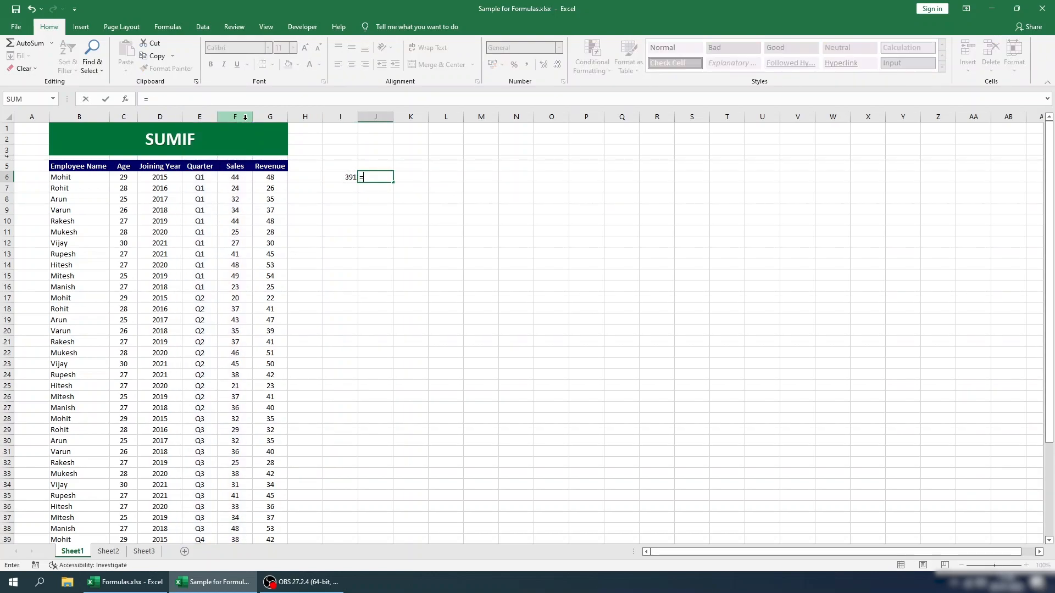
{"action": "type", "text": "sum"}
{"action": "key", "text": "Down"}
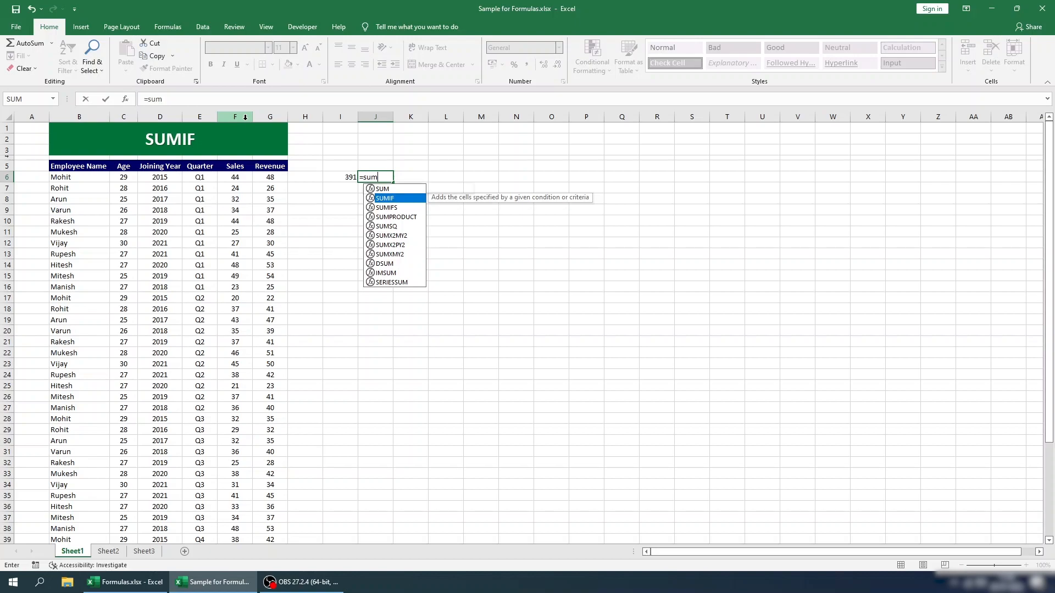
{"action": "key", "text": "Tab"}
{"action": "left_click", "coordinate": [200, 116]}
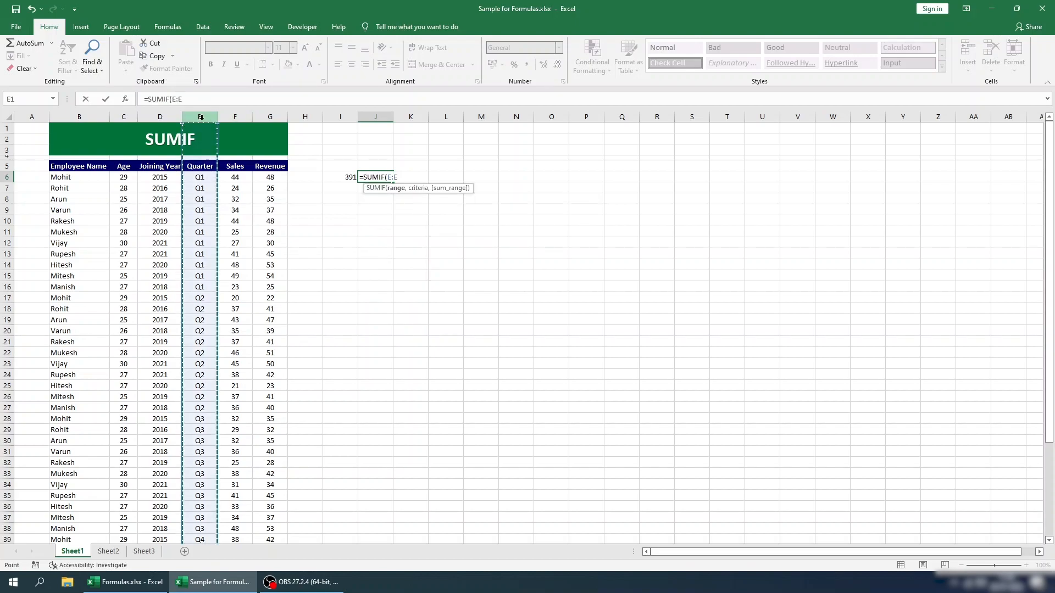
{"action": "type", "text": ","}
{"action": "left_click", "coordinate": [199, 177]}
{"action": "type", "text": ","}
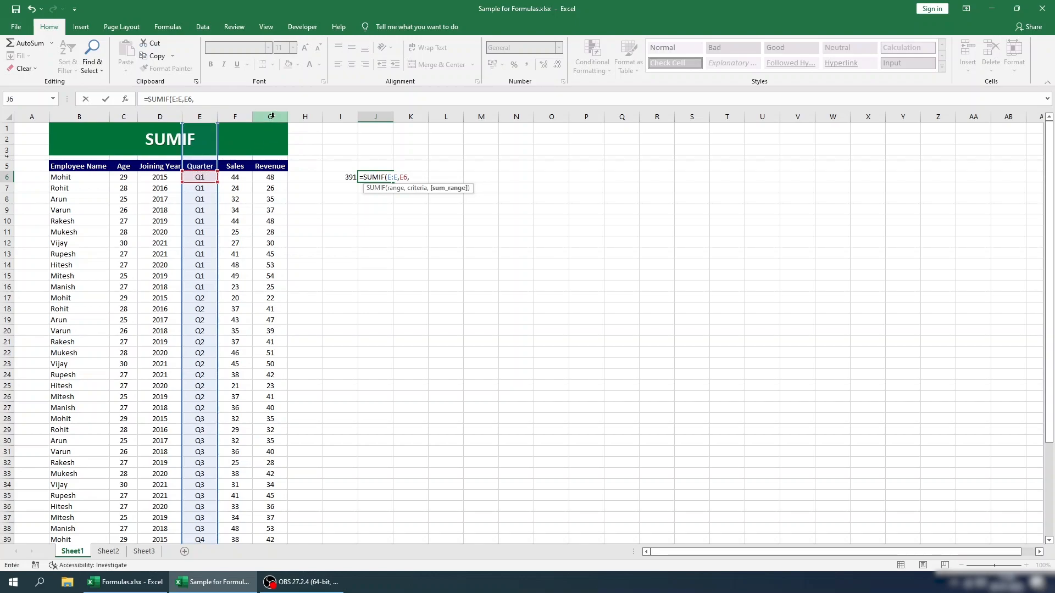
{"action": "left_click", "coordinate": [270, 117]}
{"action": "type", "text": ")"}
{"action": "key", "text": "Return"}
Step: Copy the SUMIF formulas in I6:J6 down columns I and J to the last row of the employee table
{"action": "key", "text": "Up"}
{"action": "key", "text": "Left"}
{"action": "key", "text": "shift+Left"}
{"action": "key", "text": "shift+Right"}
{"action": "key", "text": "shift+Right"}
{"action": "key", "text": "ctrl+c"}
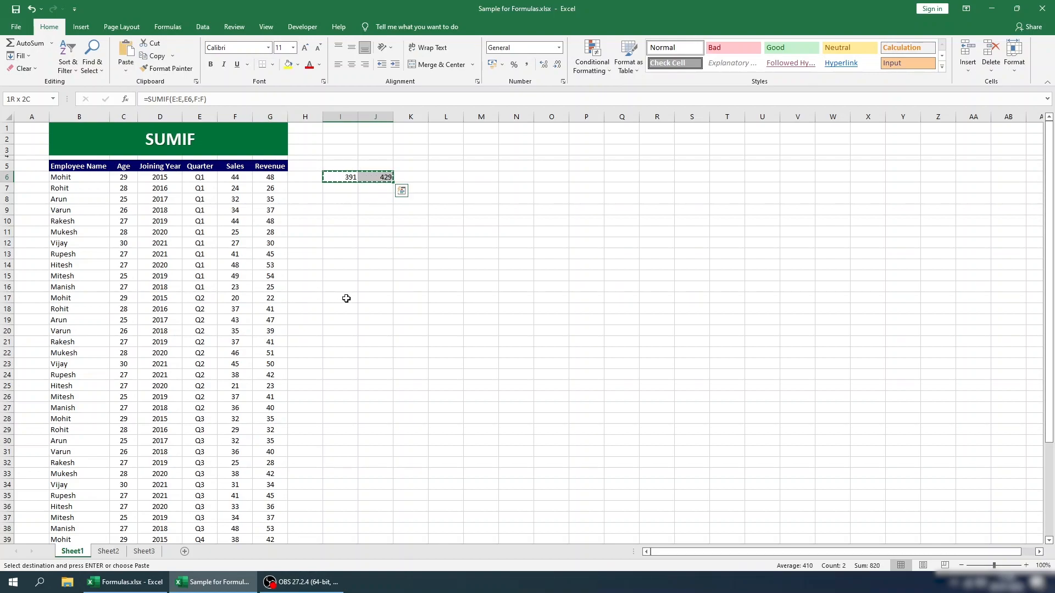
{"action": "key", "text": "shift+Down"}
{"action": "key", "text": "Left"}
{"action": "key", "text": "Left"}
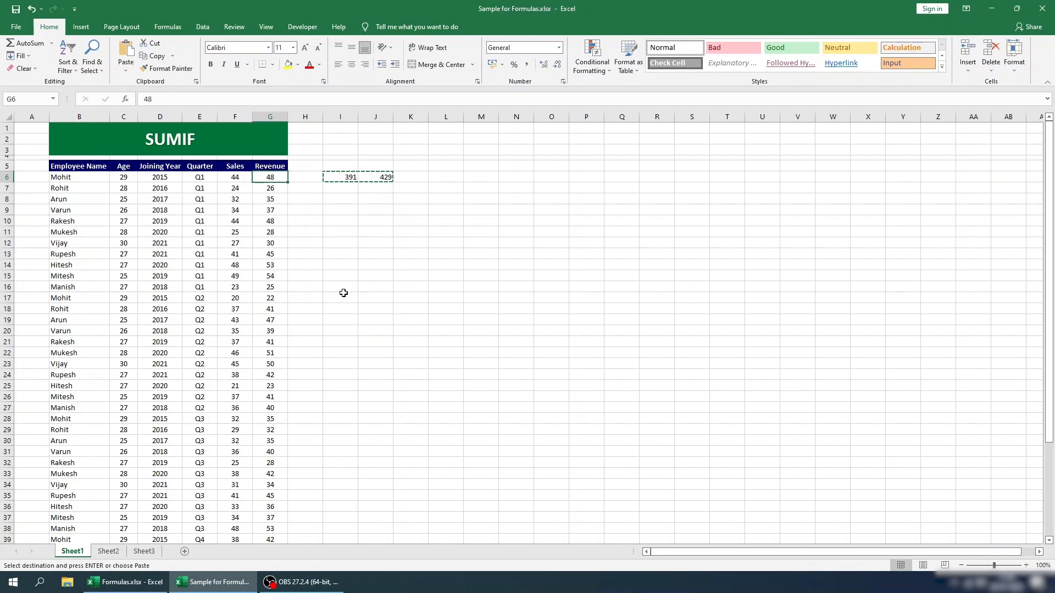
{"action": "key", "text": "ctrl+Down"}
{"action": "key", "text": "Right"}
{"action": "key", "text": "Right"}
{"action": "key", "text": "shift+Right"}
{"action": "key", "text": "shift+Left"}
{"action": "key", "text": "ctrl+shift+Up"}
{"action": "key", "text": "Return"}
Step: Examine the copied quarterly Sales and Revenue totals in columns I and J, comparing the Q1 and Q2 rows
{"action": "key", "text": "ctrl+Up"}
{"action": "key", "text": "Down"}
{"action": "key", "text": "Down"}
{"action": "key", "text": "Down"}
{"action": "key", "text": "Down"}
{"action": "key", "text": "Down"}
{"action": "key", "text": "Down"}
{"action": "key", "text": "Down"}
{"action": "key", "text": "Down"}
{"action": "left_click_drag", "start_coordinate": [350, 295], "coordinate": [387, 355]}
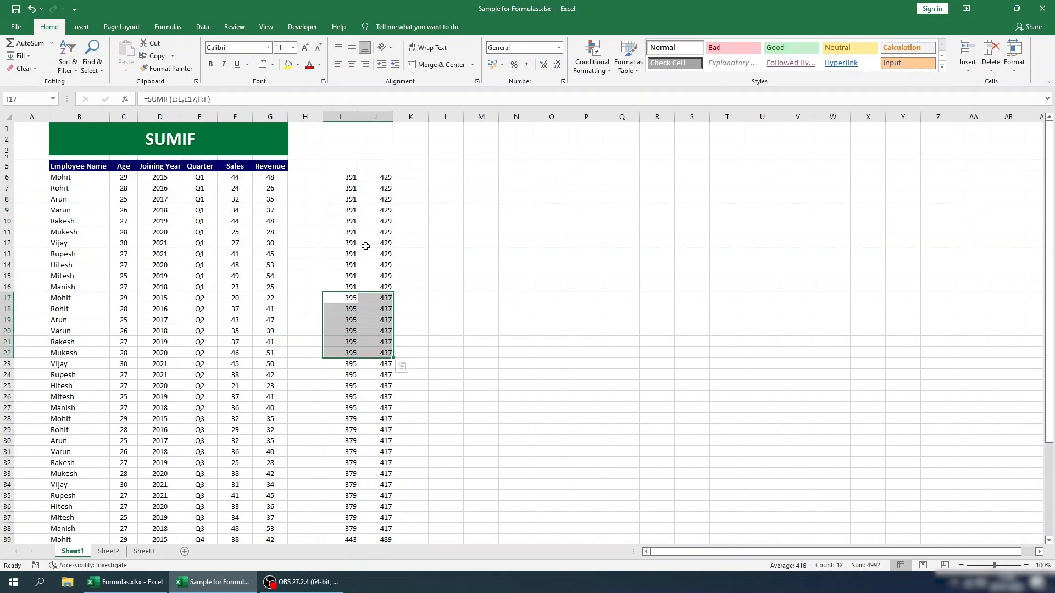
Step: Label the two result columns with the headers Sales in I5 and Revenue in J5
{"action": "left_click", "coordinate": [342, 164]}
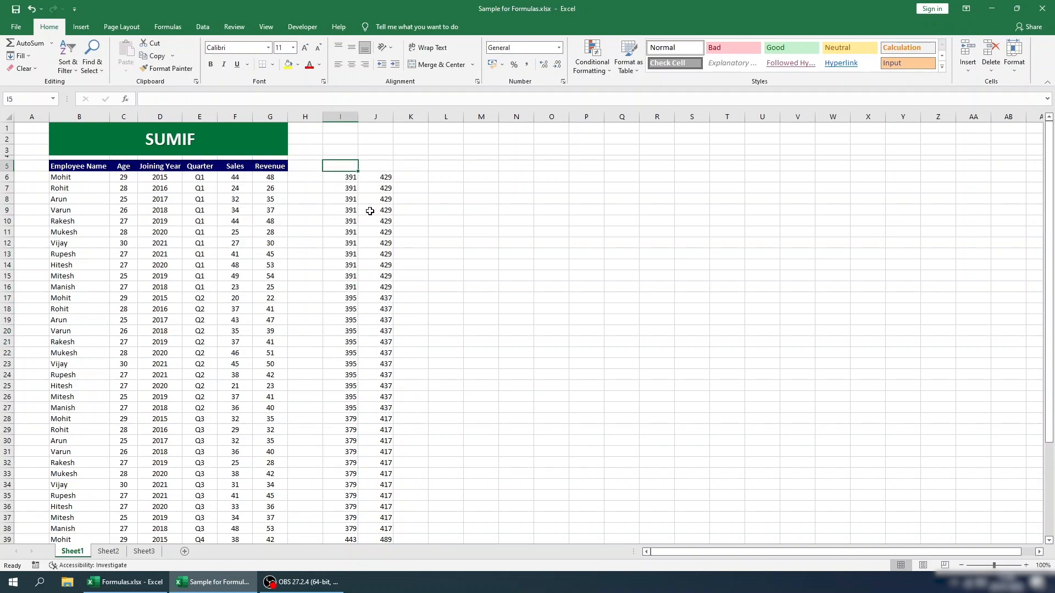
{"action": "type", "text": "Sales"}
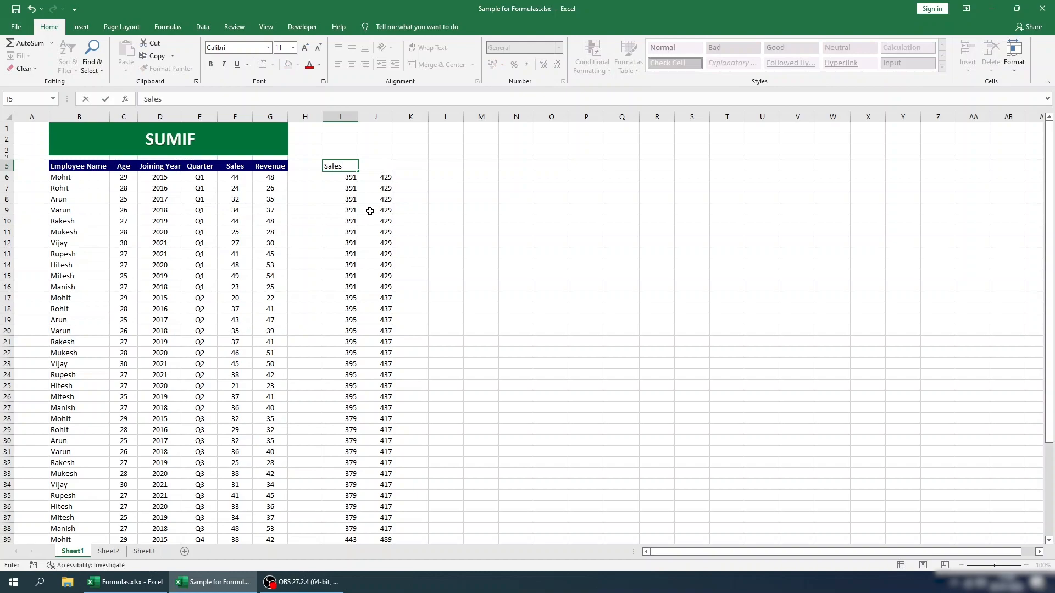
{"action": "key", "text": "Tab"}
{"action": "type", "text": "Reven"}
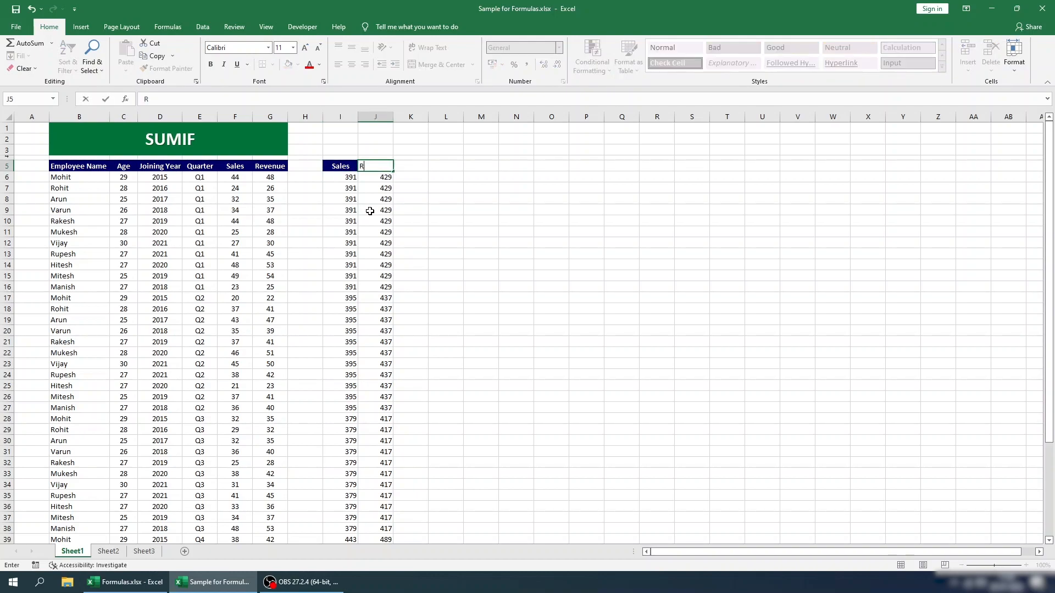
{"action": "type", "text": "ue"}
{"action": "key", "text": "Return"}
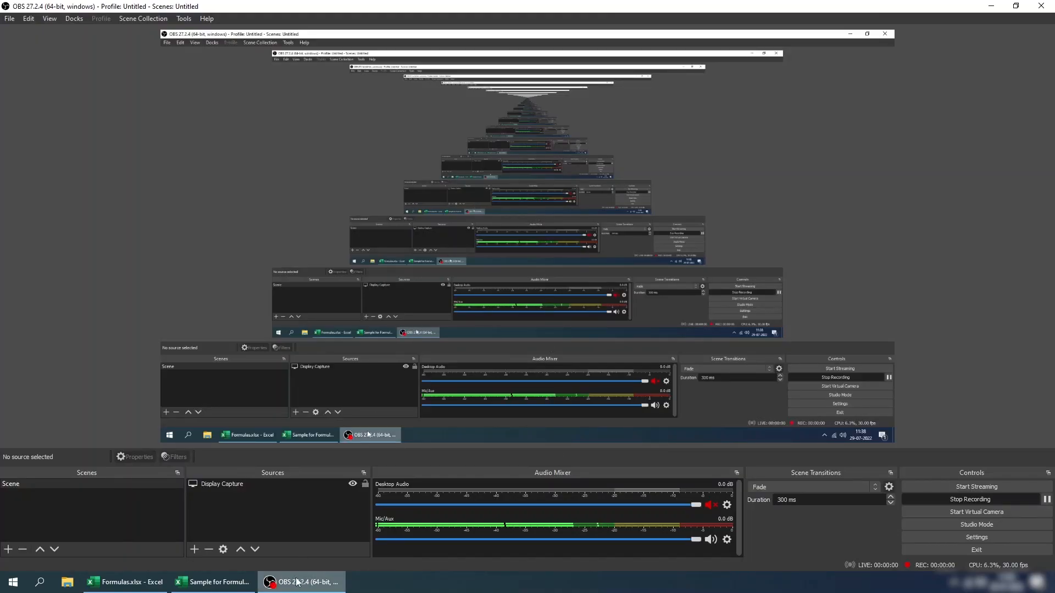
{"action": "left_click", "coordinate": [300, 583]}
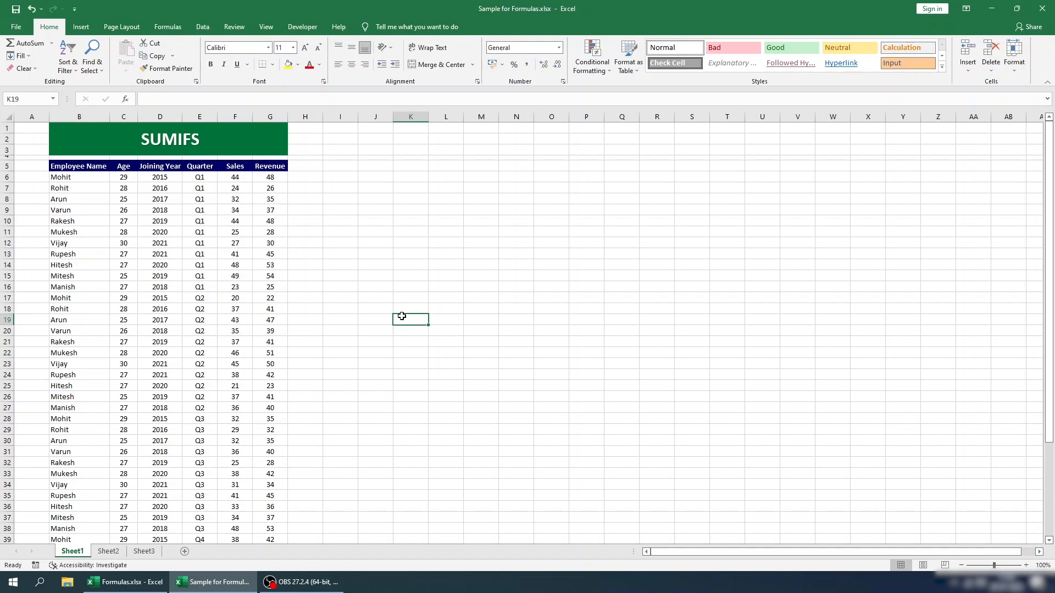
{"action": "left_click", "coordinate": [332, 171]}
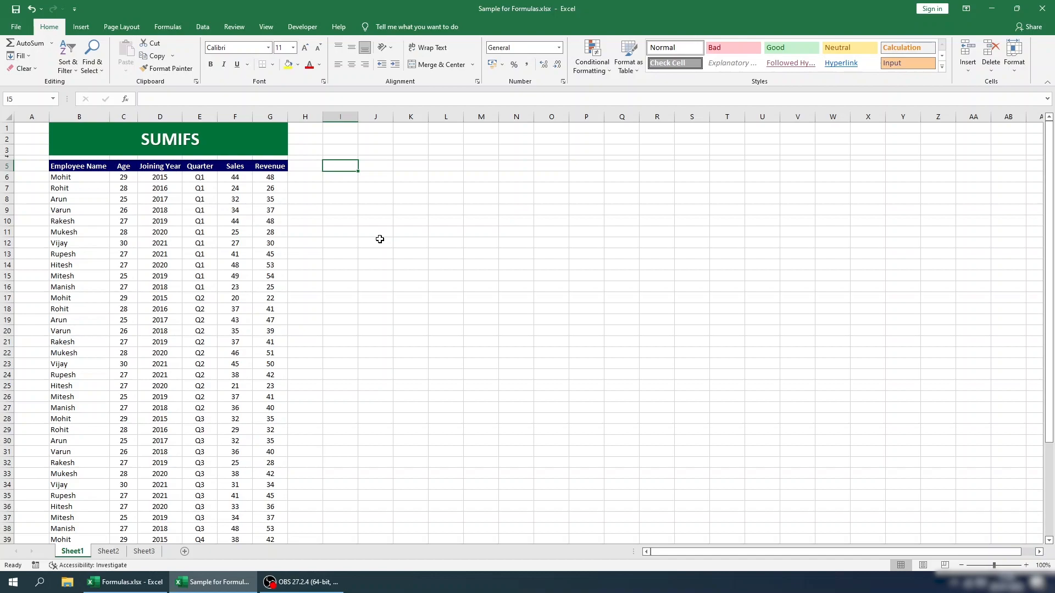
{"action": "key", "text": "Left"}
{"action": "key", "text": "Left"}
{"action": "key", "text": "Left"}
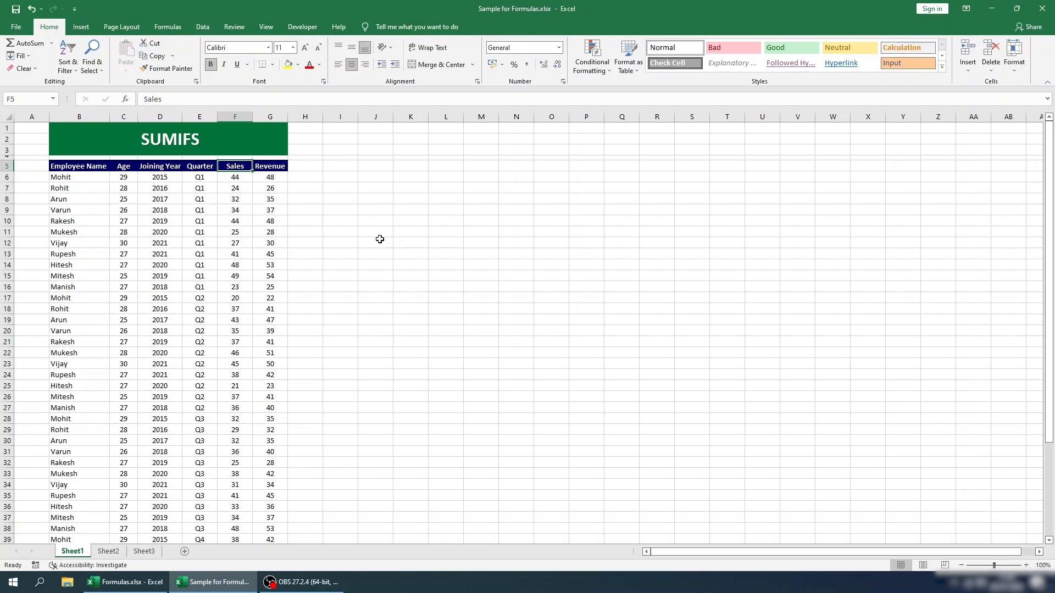
Step: Start a SUMIFS formula in I6 with the Sales column F:F as the sum range
{"action": "key", "text": "Right"}
{"action": "key", "text": "Right"}
{"action": "key", "text": "Right"}
{"action": "key", "text": "Down"}
{"action": "type", "text": "=sum"}
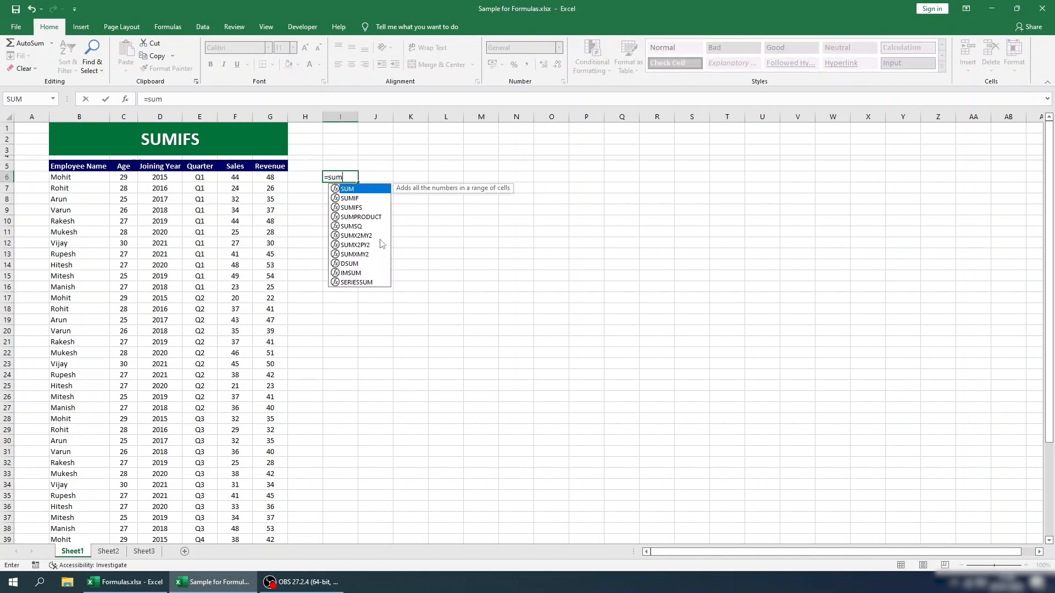
{"action": "key", "text": "Tab"}
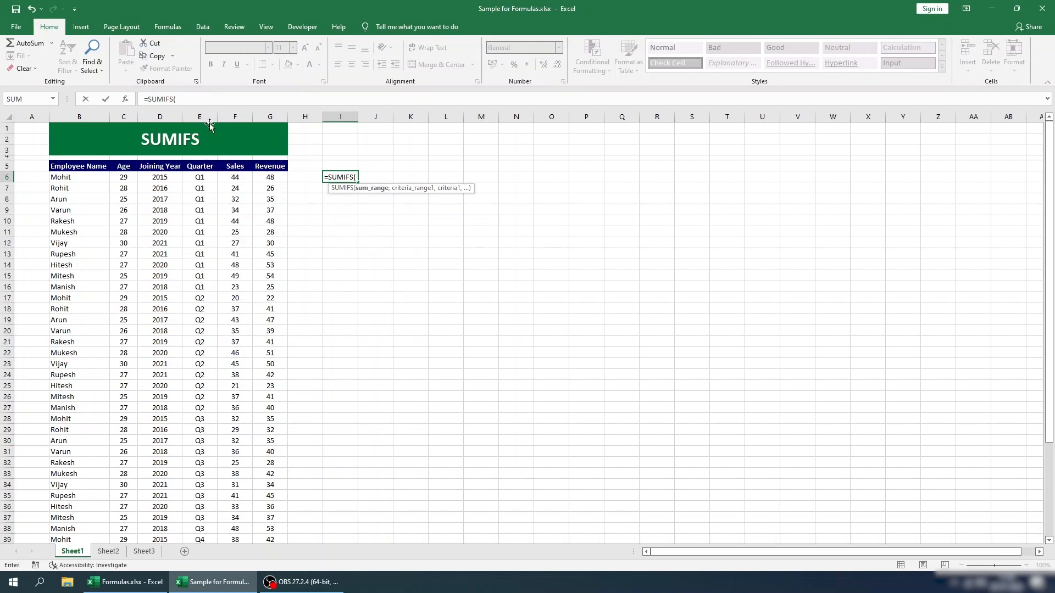
{"action": "left_click", "coordinate": [231, 117]}
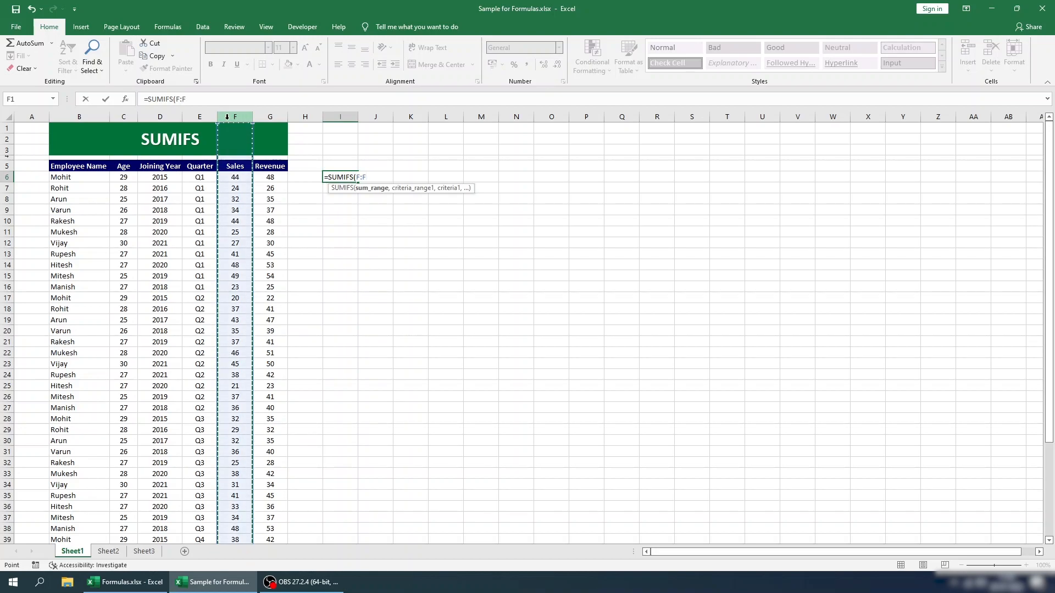
{"action": "left_click", "coordinate": [278, 114]}
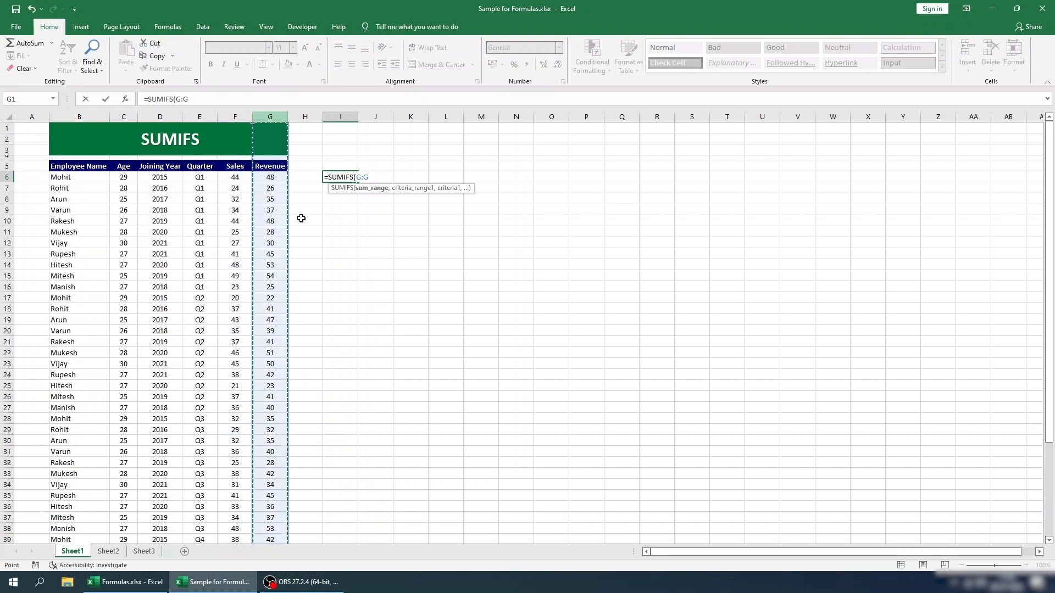
{"action": "left_click", "coordinate": [236, 116]}
{"action": "type", "text": ","}
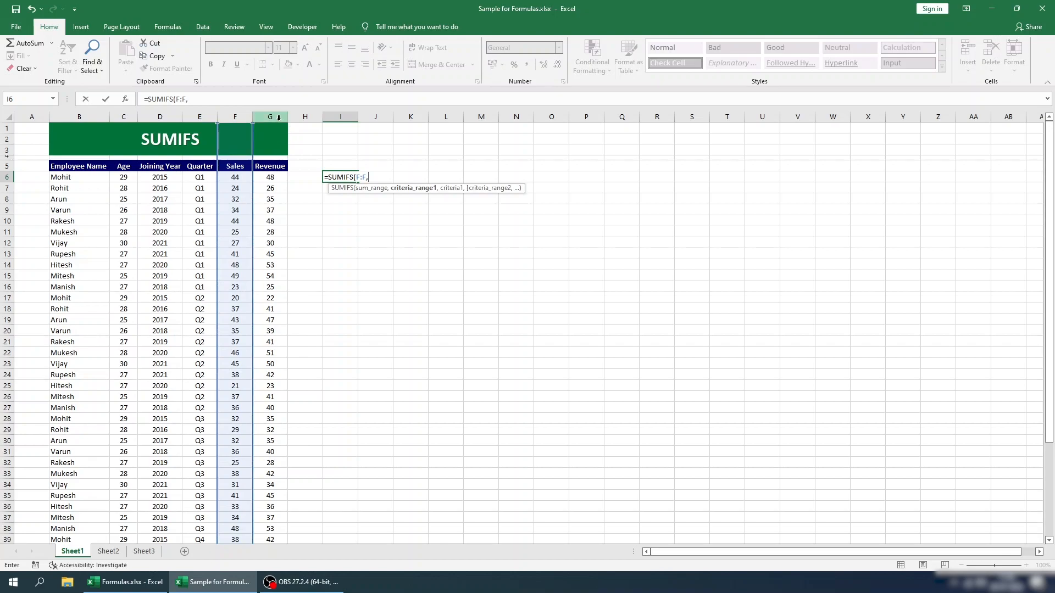
Step: Add the first SUMIFS condition: criteria range G:G (Revenue) with the criterion ">40"
{"action": "left_click", "coordinate": [278, 117]}
{"action": "type", "text": ".\""}
{"action": "key", "text": "BackSpace"}
{"action": "key", "text": "BackSpace"}
{"action": "type", "text": ","}
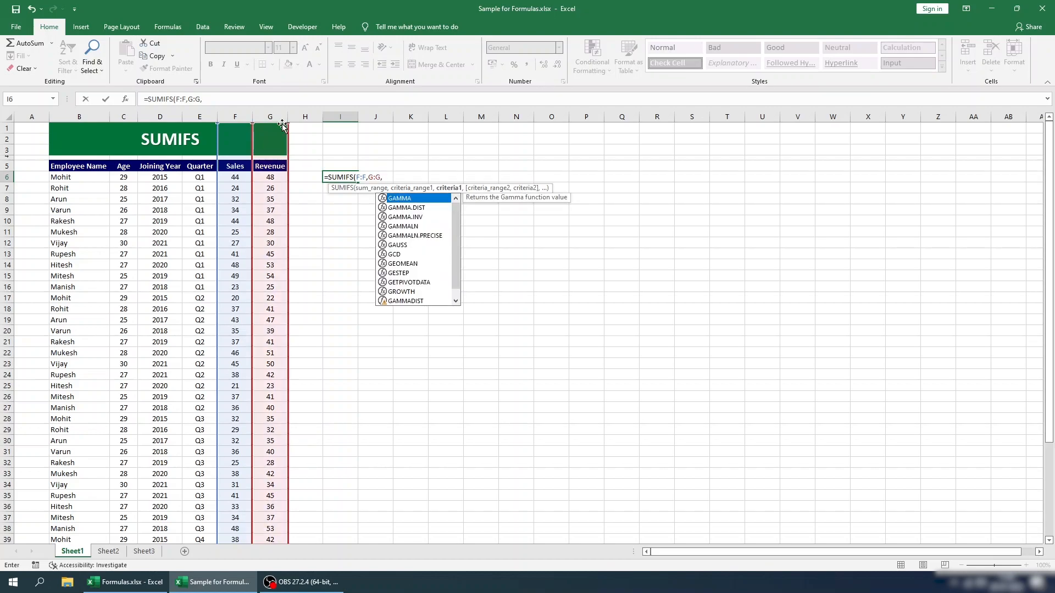
{"action": "type", "text": "\">40\","}
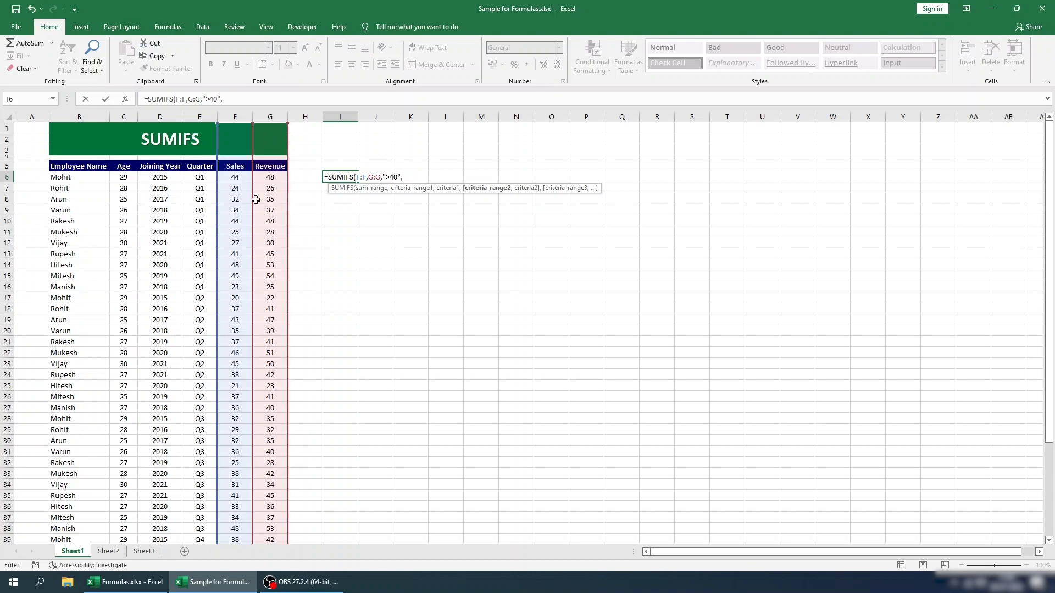
Step: Add B:B (Employee Name) with criterion B6 as the second condition and enter the SUMIFS formula
{"action": "left_click", "coordinate": [81, 117]}
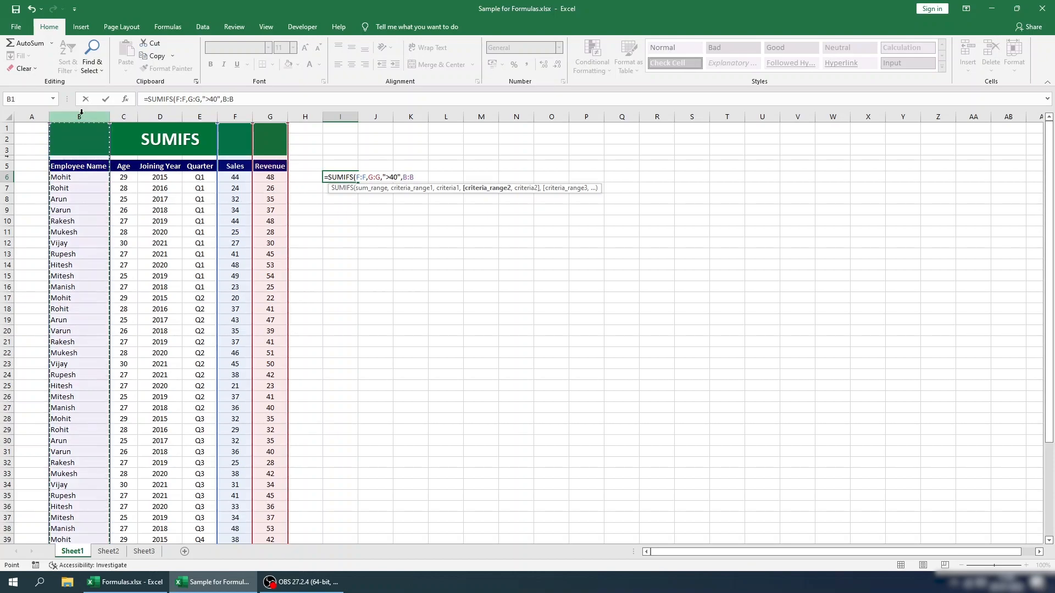
{"action": "type", "text": ","}
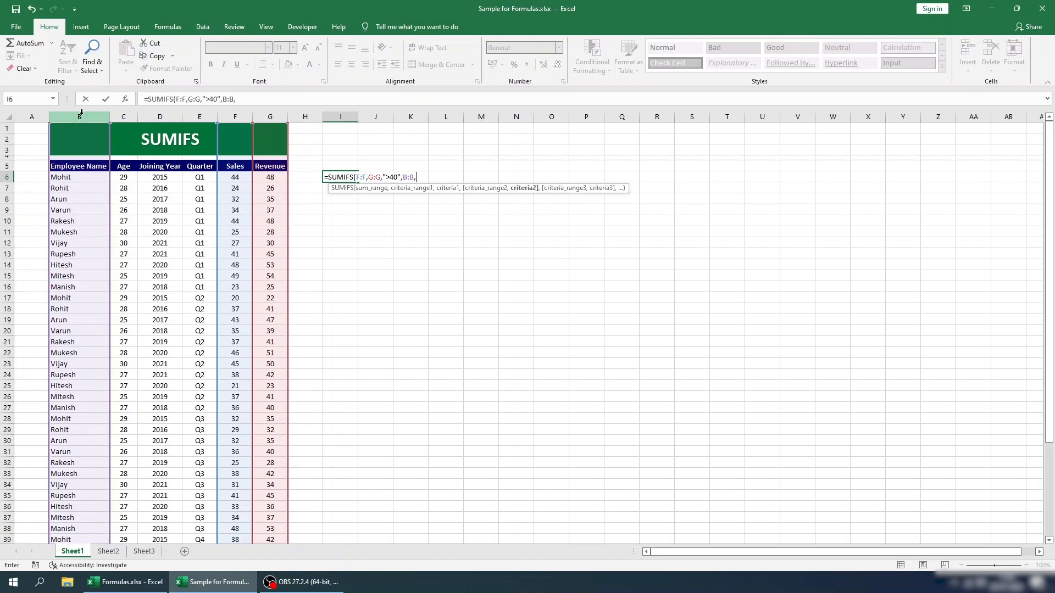
{"action": "left_click", "coordinate": [74, 175]}
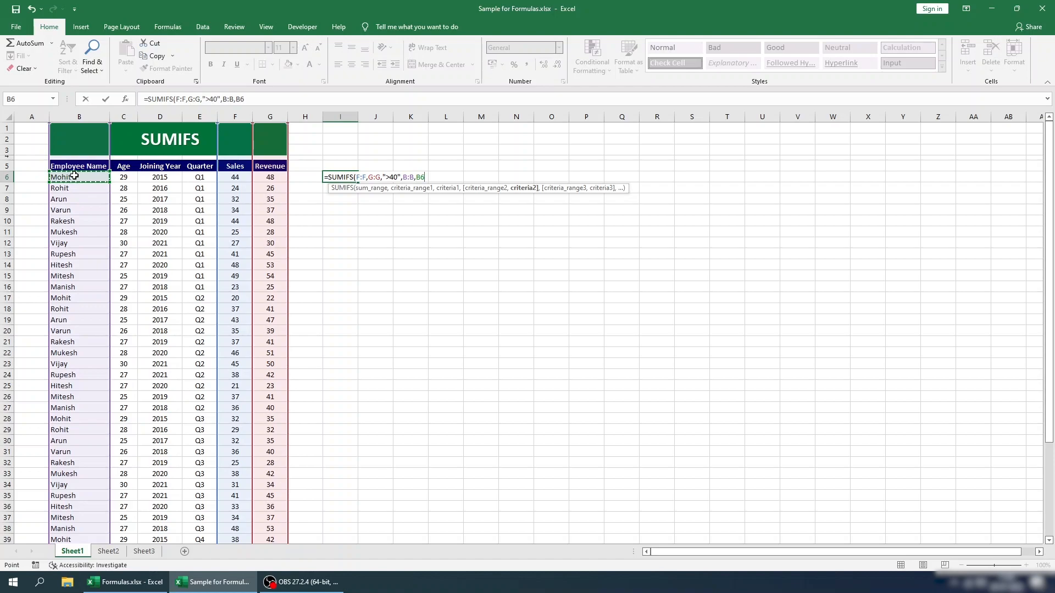
{"action": "key", "text": "Return"}
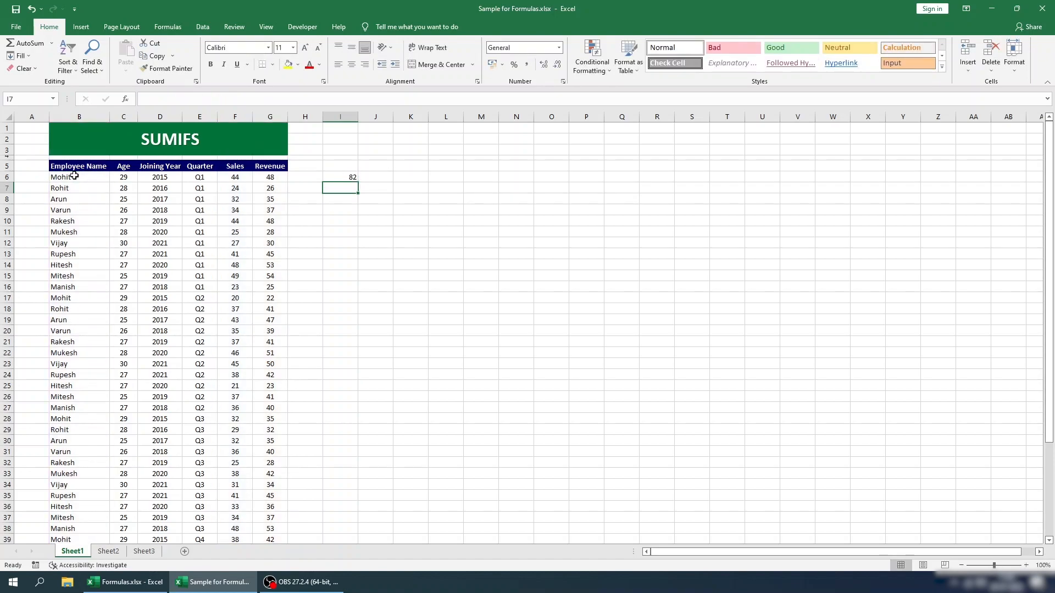
Step: Copy the SUMIFS formula in I6
{"action": "key", "text": "Up"}
{"action": "key", "text": "ctrl+c"}
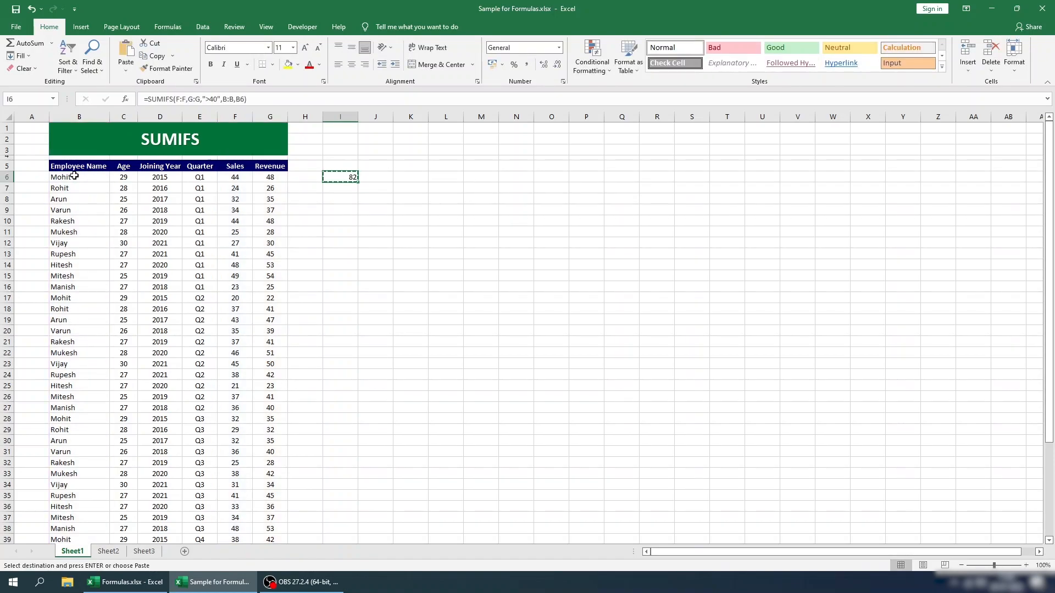
Step: Paste the copied SUMIFS formula from I6 down the range I6:I16
{"action": "key", "text": "Left"}
{"action": "key", "text": "Left"}
{"action": "key", "text": "Right"}
{"action": "key", "text": "Left"}
{"action": "key", "text": "Down"}
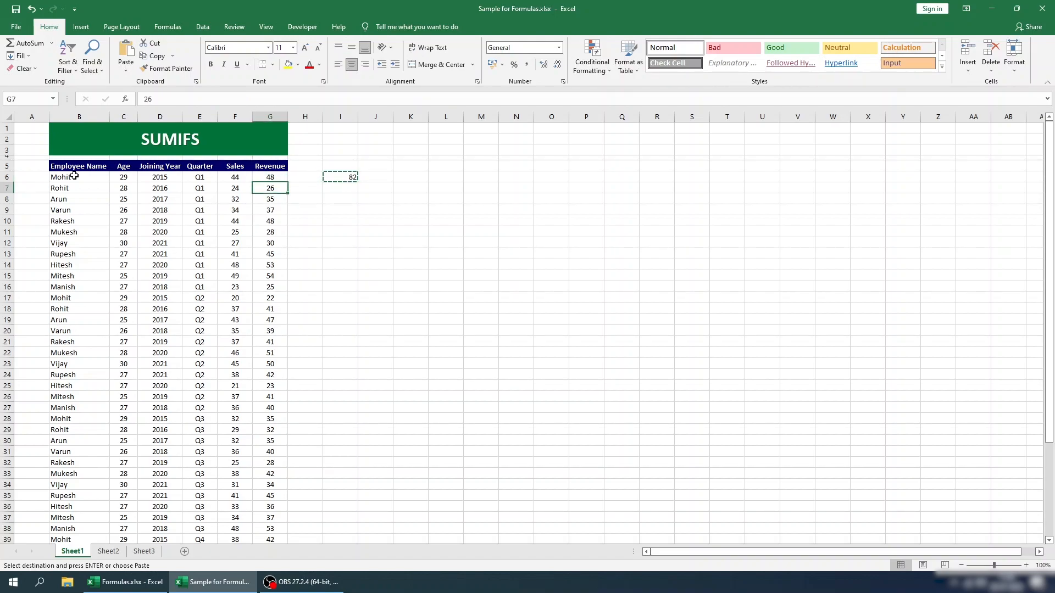
{"action": "key", "text": "Right"}
{"action": "key", "text": "Right"}
{"action": "key", "text": "Up"}
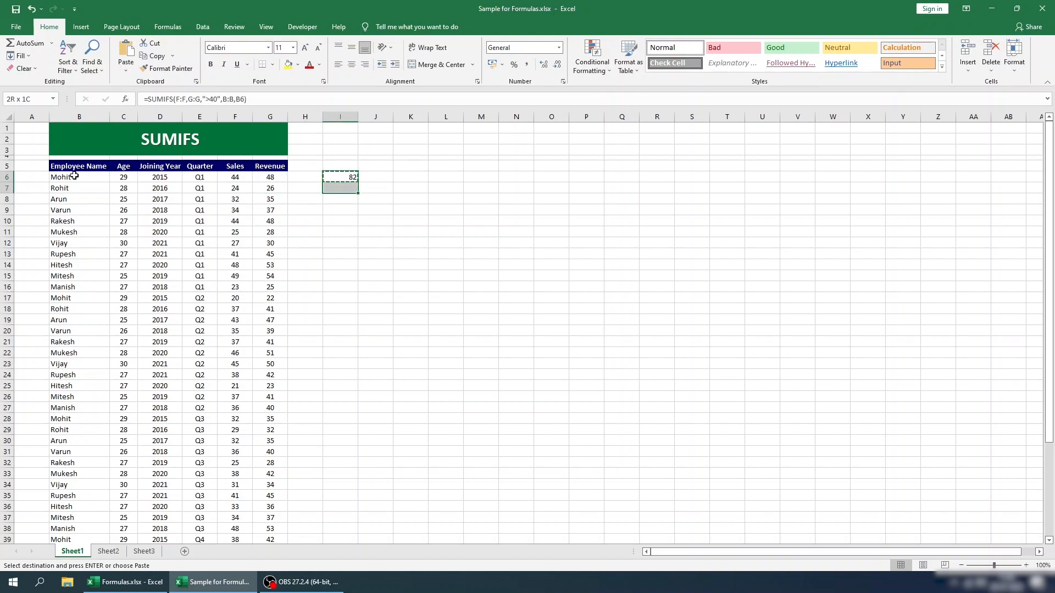
{"action": "key", "text": "shift+Down"}
{"action": "key", "text": "shift+Down"}
{"action": "key", "text": "shift+Down"}
{"action": "key", "text": "shift+Down"}
{"action": "key", "text": "shift+Down"}
{"action": "key", "text": "shift+Down"}
{"action": "key", "text": "shift+Down"}
{"action": "key", "text": "shift+Down"}
{"action": "key", "text": "shift+Down"}
{"action": "key", "text": "shift+Down"}
{"action": "key", "text": "shift+Down"}
{"action": "key", "text": "shift+Down"}
{"action": "key", "text": "shift+Down"}
{"action": "key", "text": "shift+Down"}
{"action": "key", "text": "shift+Down"}
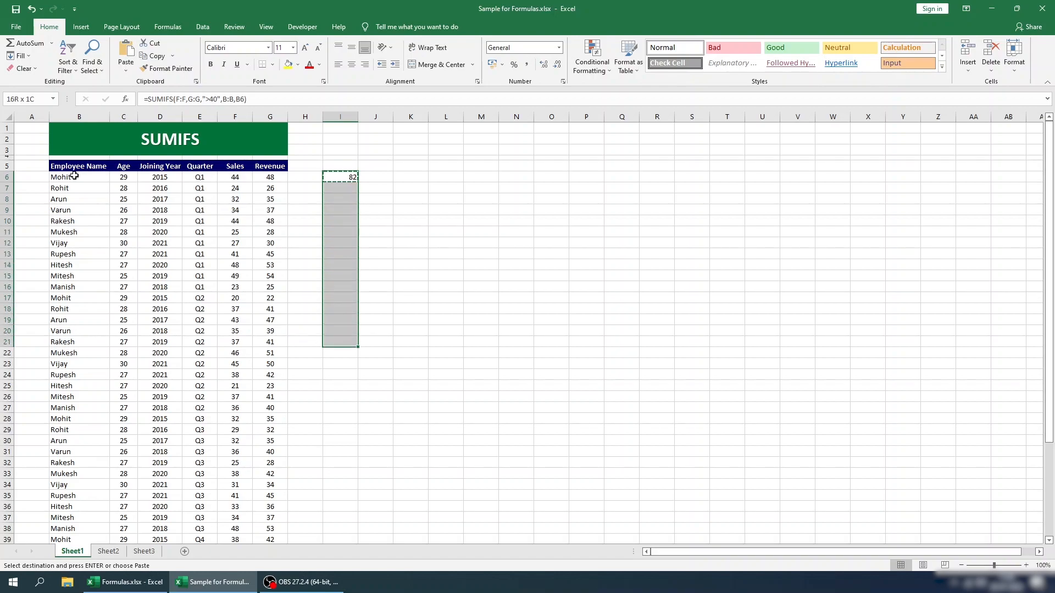
{"action": "key", "text": "shift+Up"}
{"action": "key", "text": "shift+Up"}
{"action": "key", "text": "shift+Up"}
{"action": "key", "text": "shift+Up"}
{"action": "key", "text": "shift+Up"}
{"action": "key", "text": "shift+Down"}
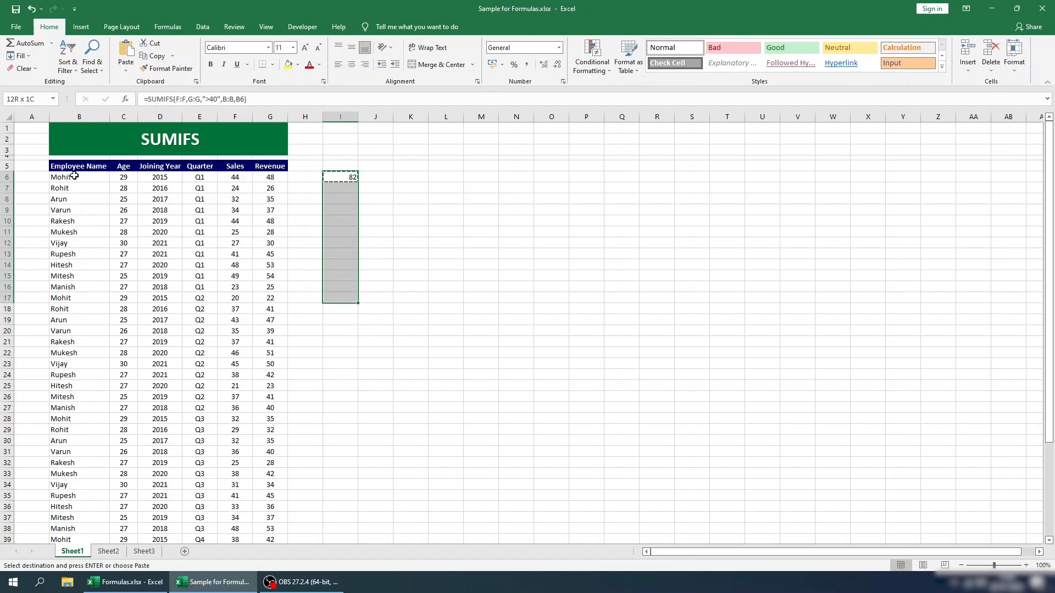
{"action": "key", "text": "shift+Up"}
{"action": "key", "text": "Return"}
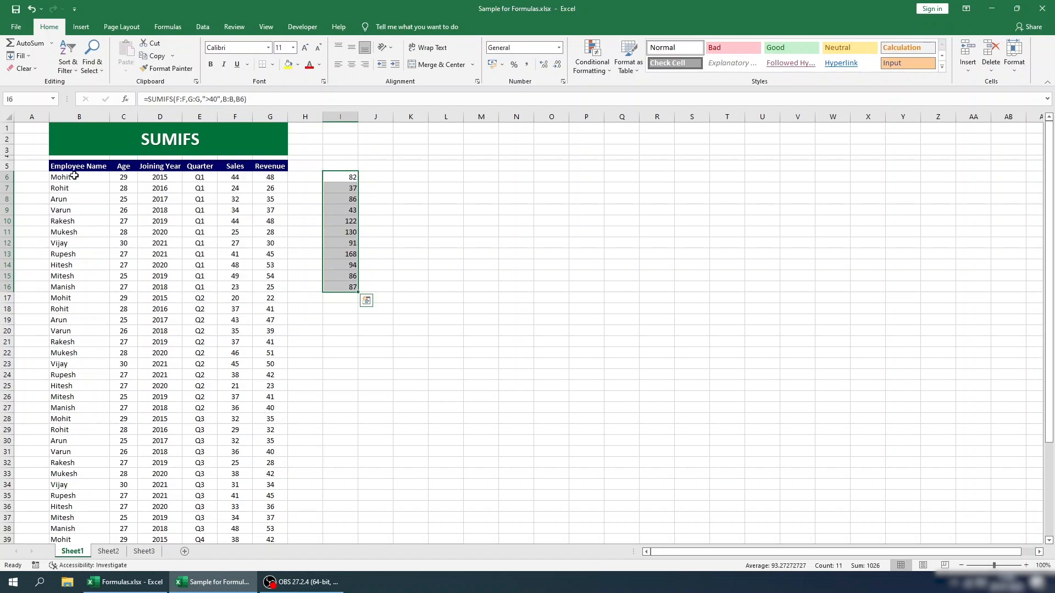
Step: Add filters to header row 5 and filter Employee Name to the employee listed in row 6
{"action": "left_click", "coordinate": [72, 161]}
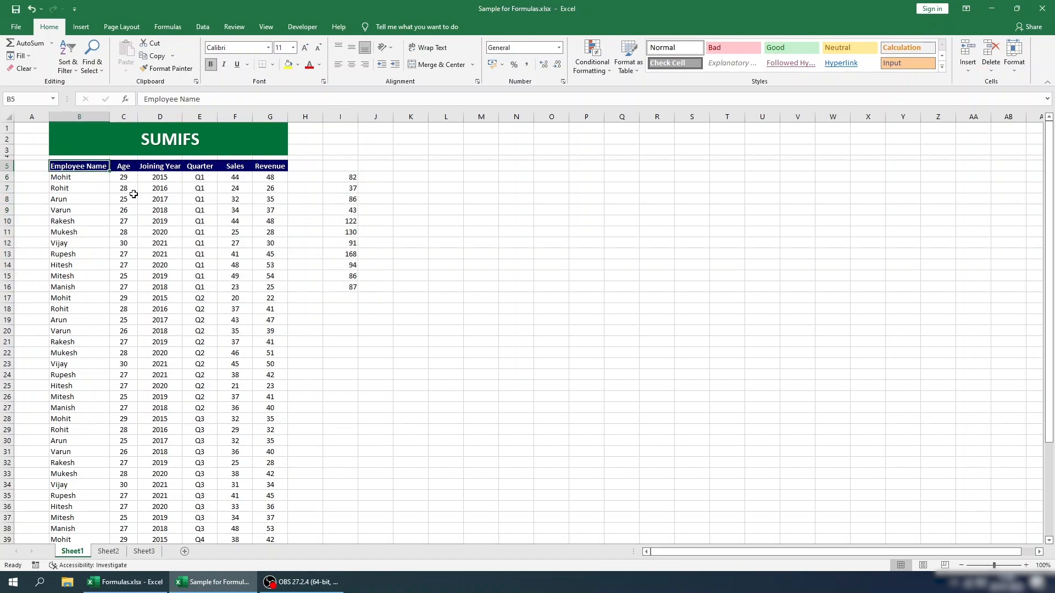
{"action": "key", "text": "shift+space"}
{"action": "key", "text": "ctrl+shift+l"}
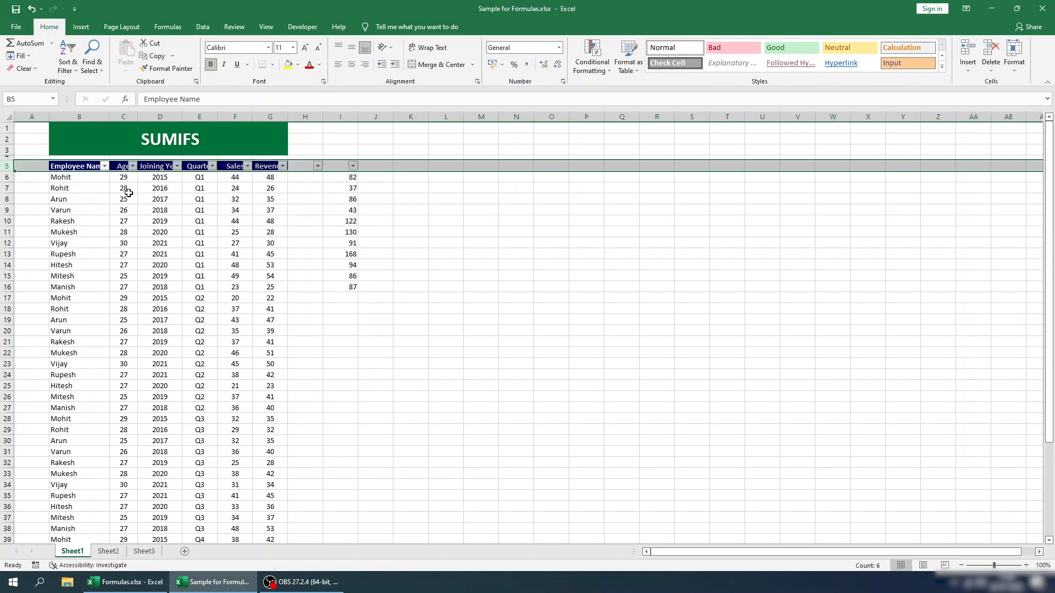
{"action": "left_click", "coordinate": [104, 166]}
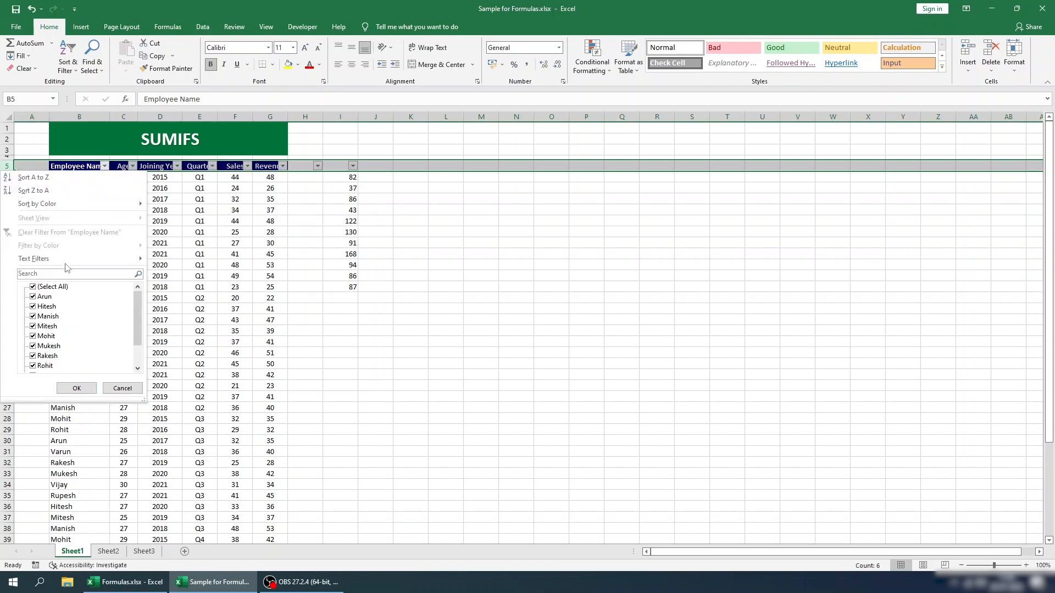
{"action": "left_click", "coordinate": [54, 286]}
{"action": "left_click", "coordinate": [69, 274]}
{"action": "type", "text": "rohit"}
{"action": "key", "text": "Return"}
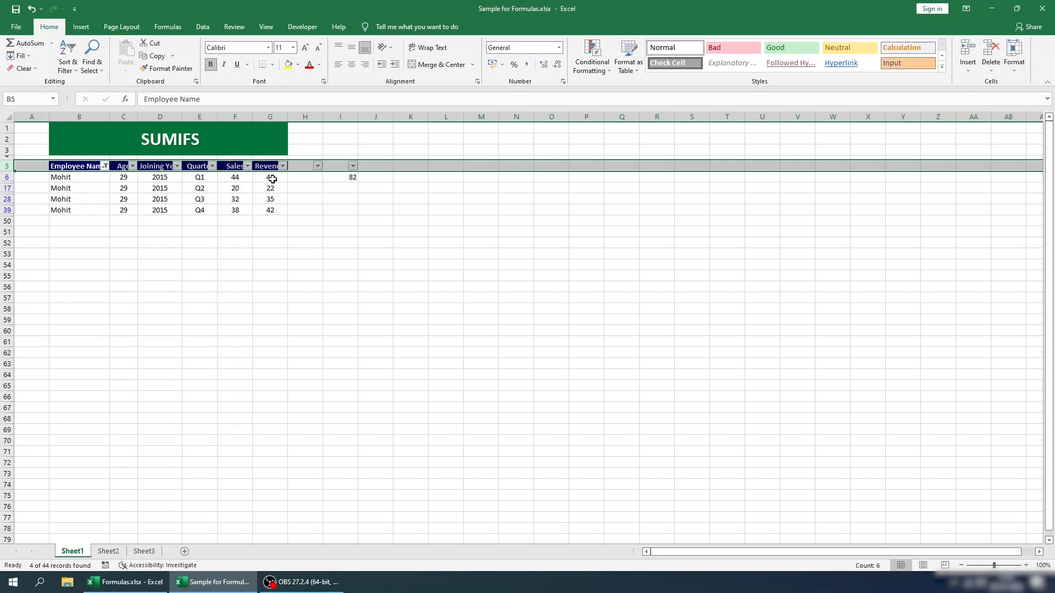
Step: Filter Revenue to 42 and 48, and check the sum of the filtered Sales values against the formula result in I6
{"action": "left_click", "coordinate": [265, 212]}
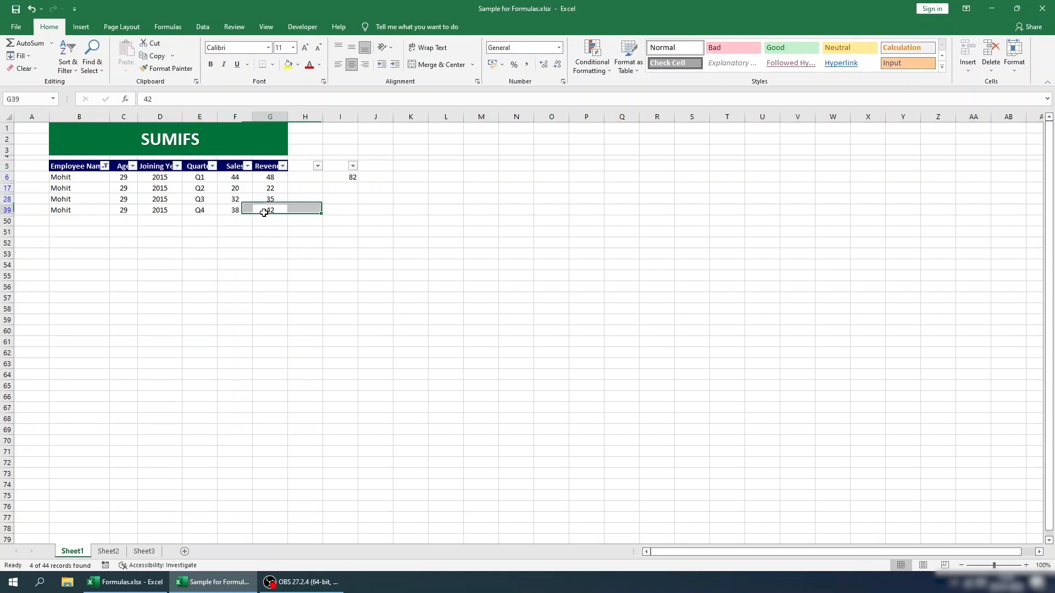
{"action": "left_click", "coordinate": [283, 166]}
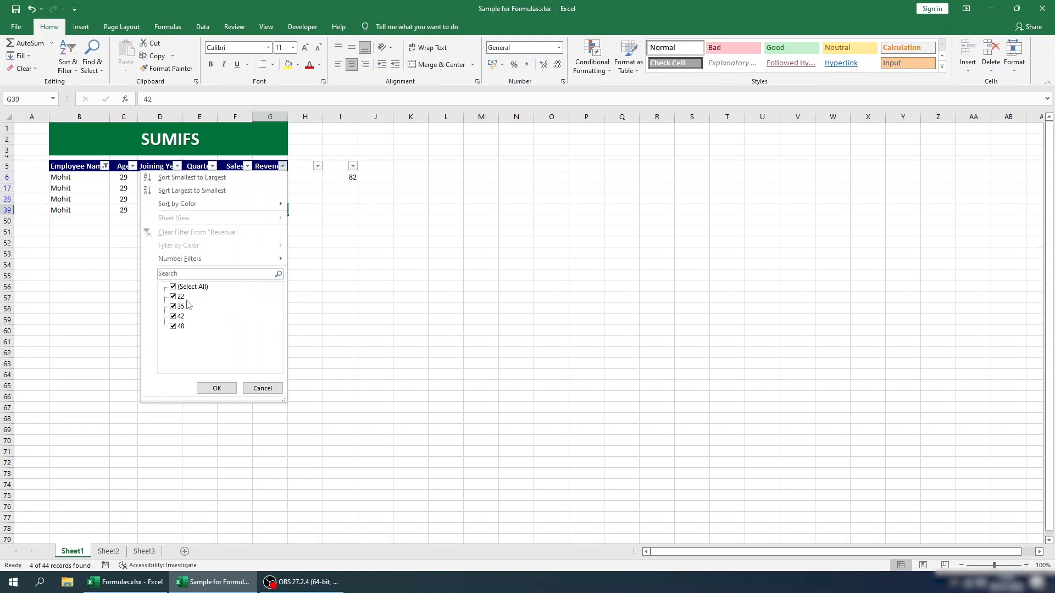
{"action": "left_click", "coordinate": [174, 316]}
{"action": "left_click", "coordinate": [173, 327]}
{"action": "left_click", "coordinate": [216, 389]}
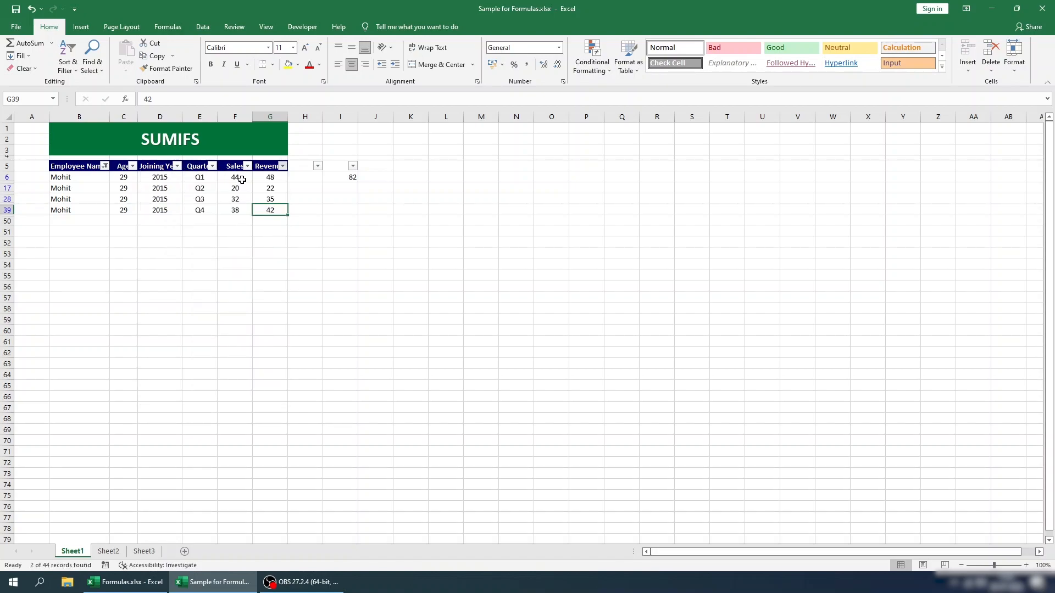
{"action": "left_click_drag", "start_coordinate": [235, 176], "coordinate": [235, 188]}
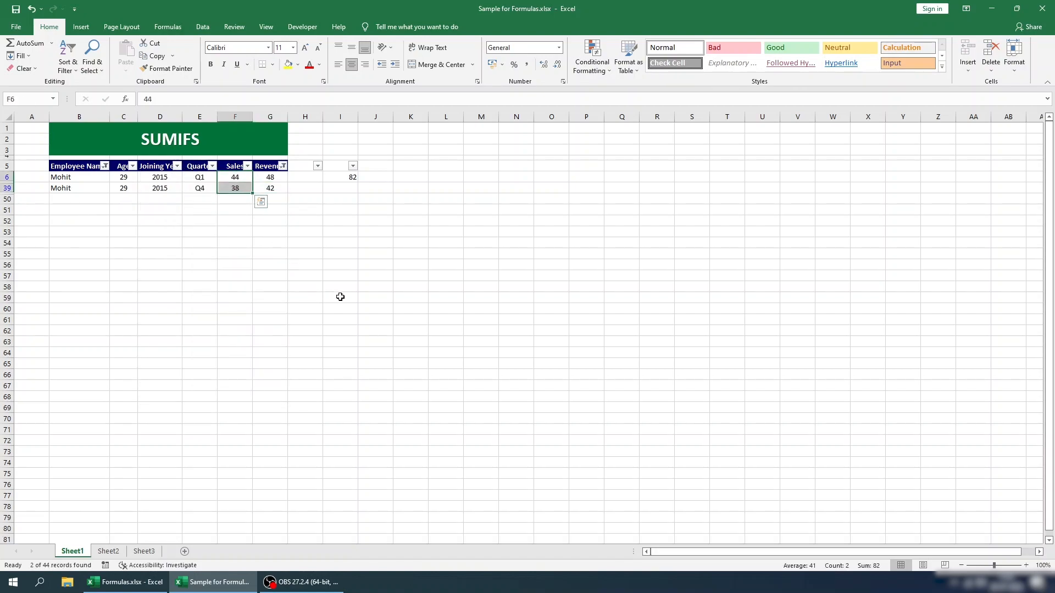
{"action": "left_click", "coordinate": [345, 179]}
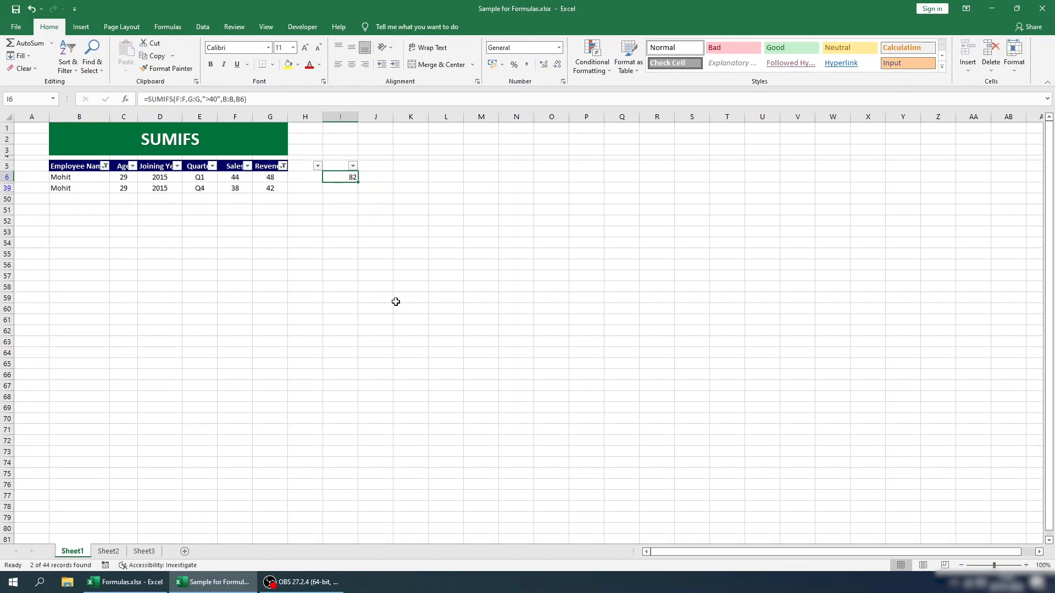
Step: Remove the filters from the data and inspect the arguments of the SUMIFS formula in I6
{"action": "key", "text": "ctrl+shift+l"}
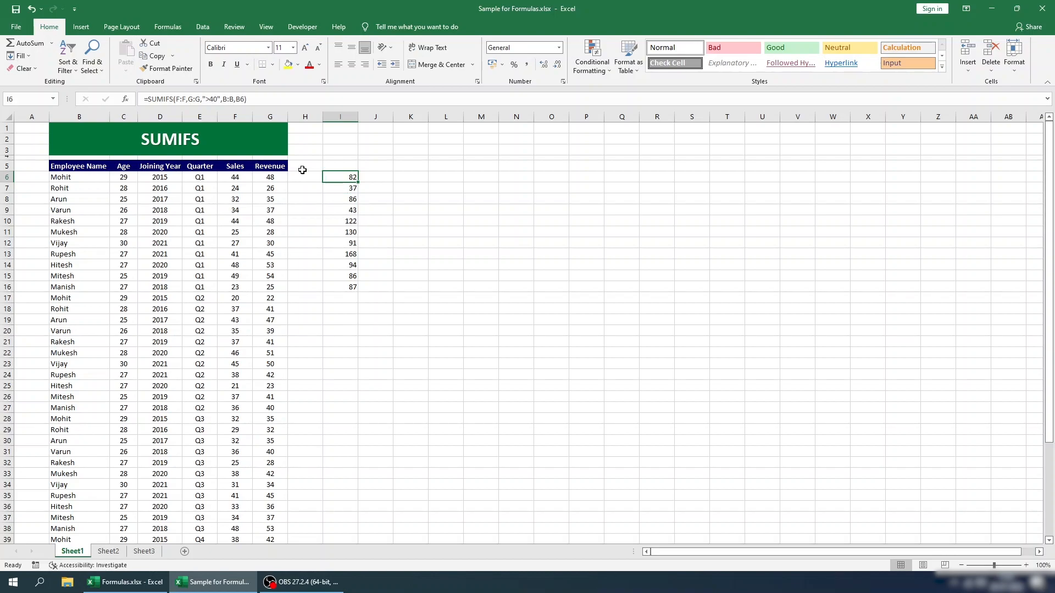
{"action": "left_click", "coordinate": [246, 99]}
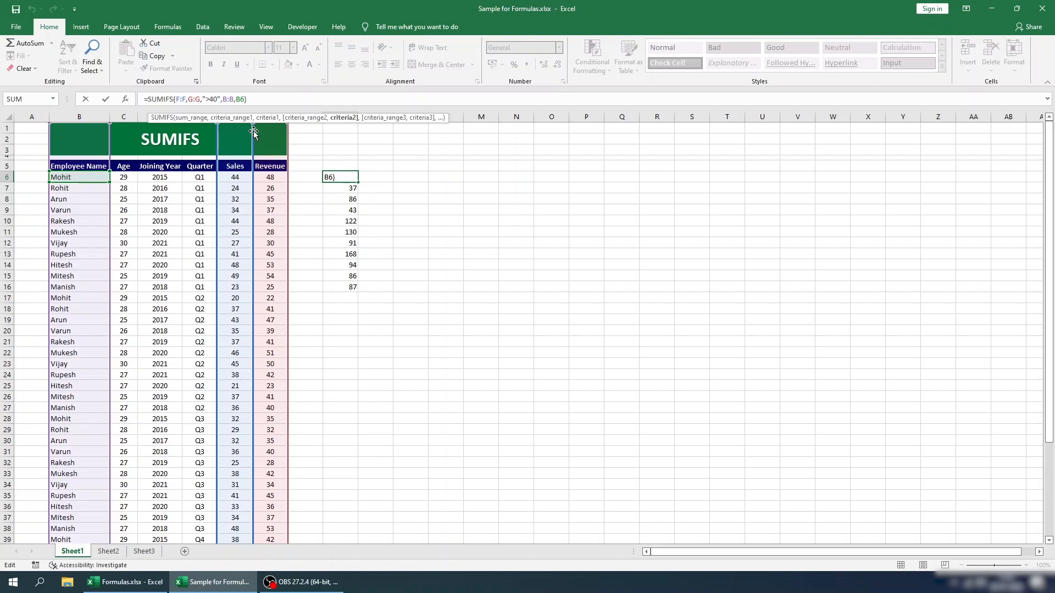
{"action": "key", "text": "Escape"}
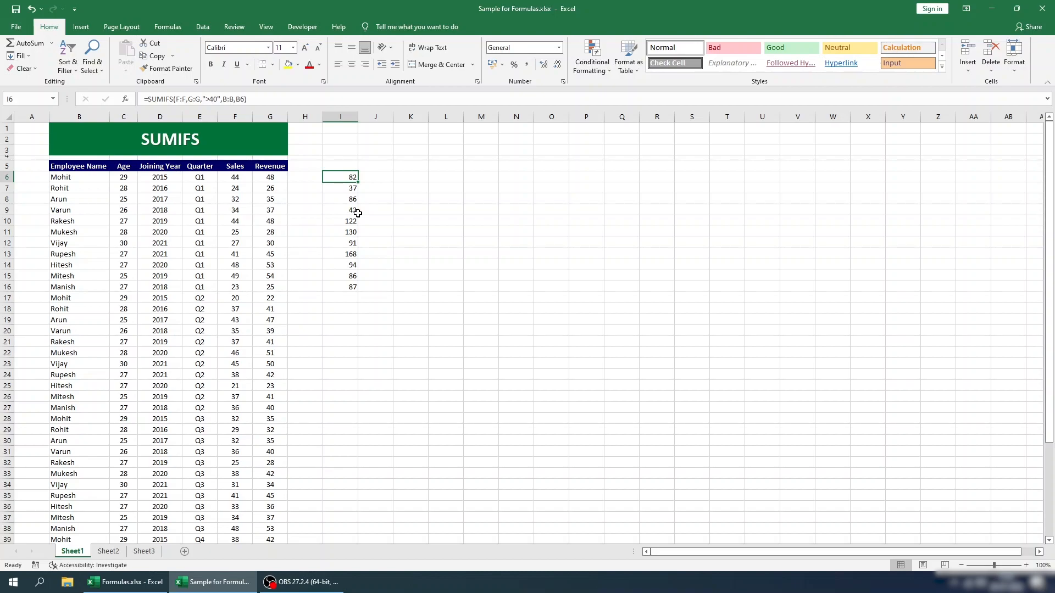
Step: Clear the formulas from I6:I16, leaving only cell I6 selected
{"action": "key", "text": "ctrl+shift+Down"}
{"action": "key", "text": "Delete"}
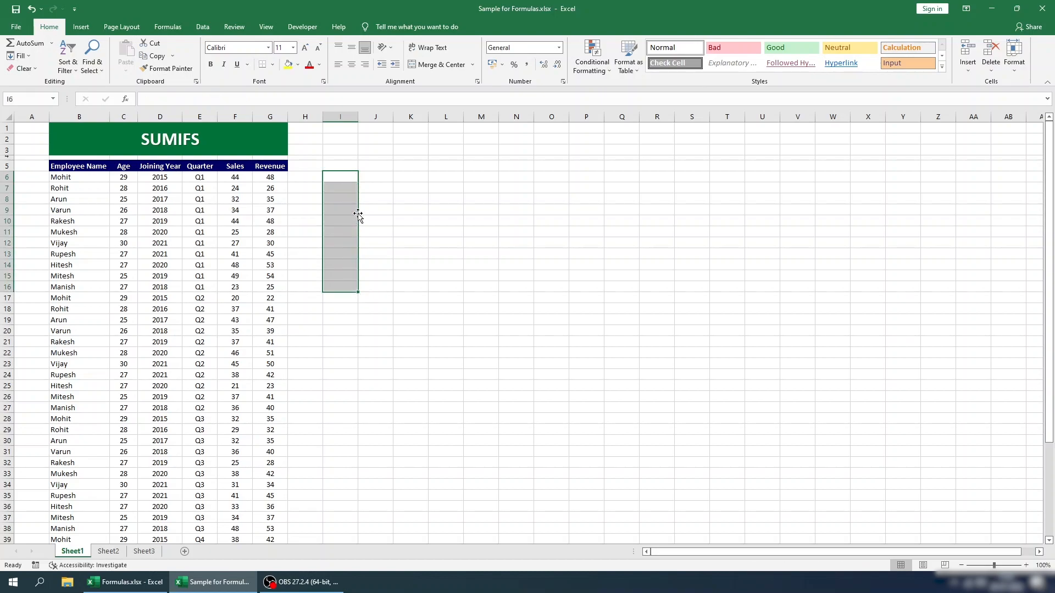
{"action": "key", "text": "shift+BackSpace"}
Step: Start a SUMIFS formula in I6 with sum range F:F and first criteria range G:G set to ">40"
{"action": "type", "text": "=sum"}
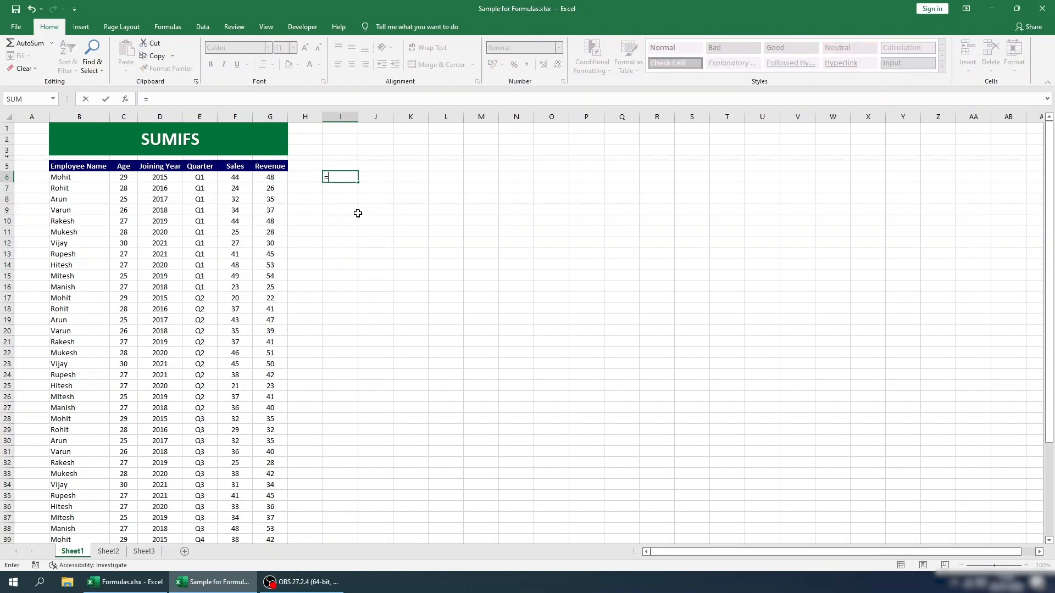
{"action": "key", "text": "Down"}
{"action": "key", "text": "Down"}
{"action": "key", "text": "Tab"}
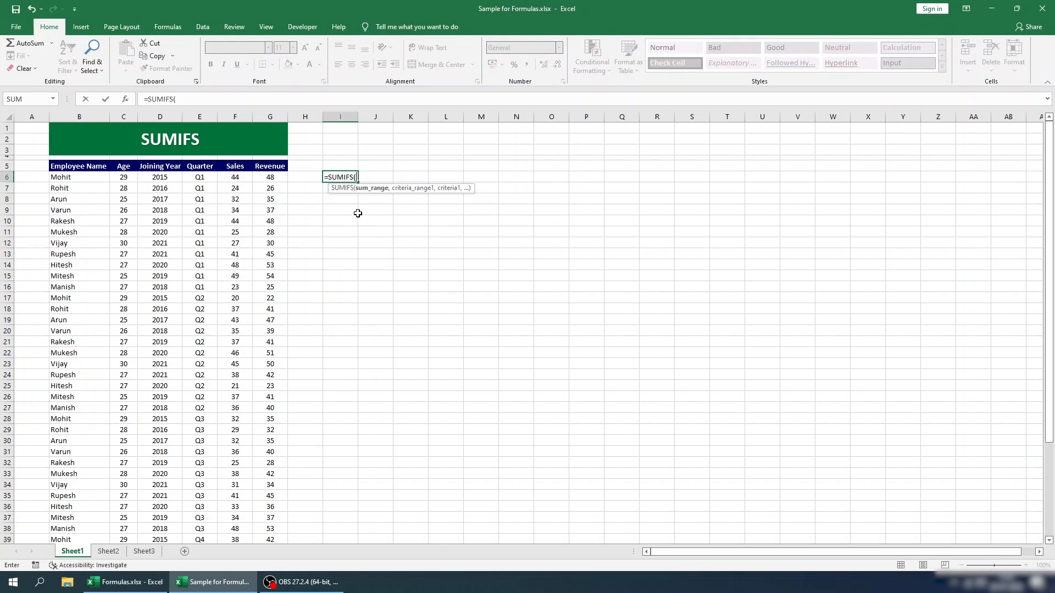
{"action": "left_click", "coordinate": [242, 116]}
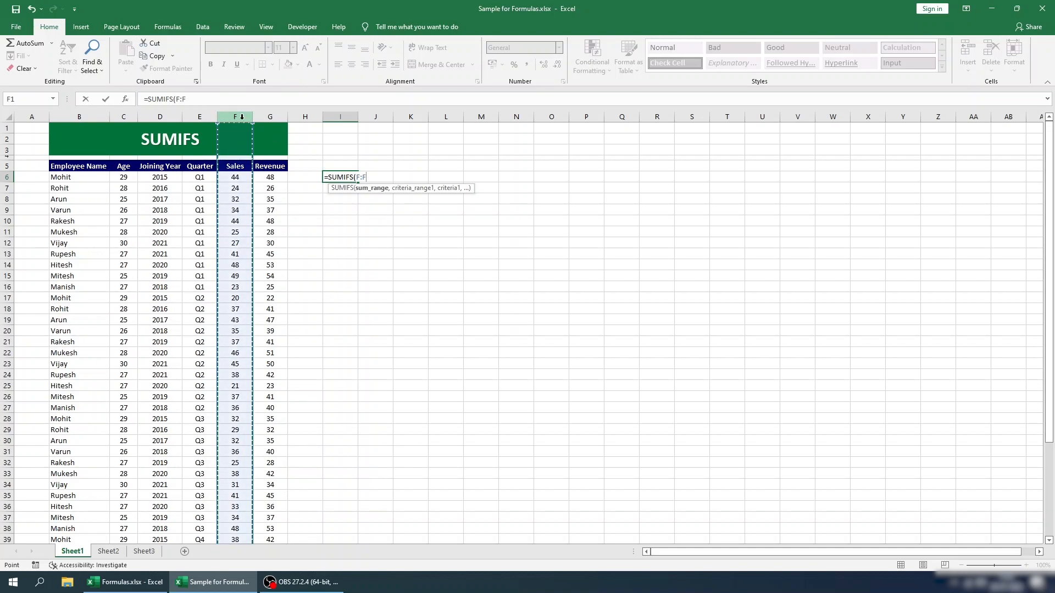
{"action": "type", "text": ","}
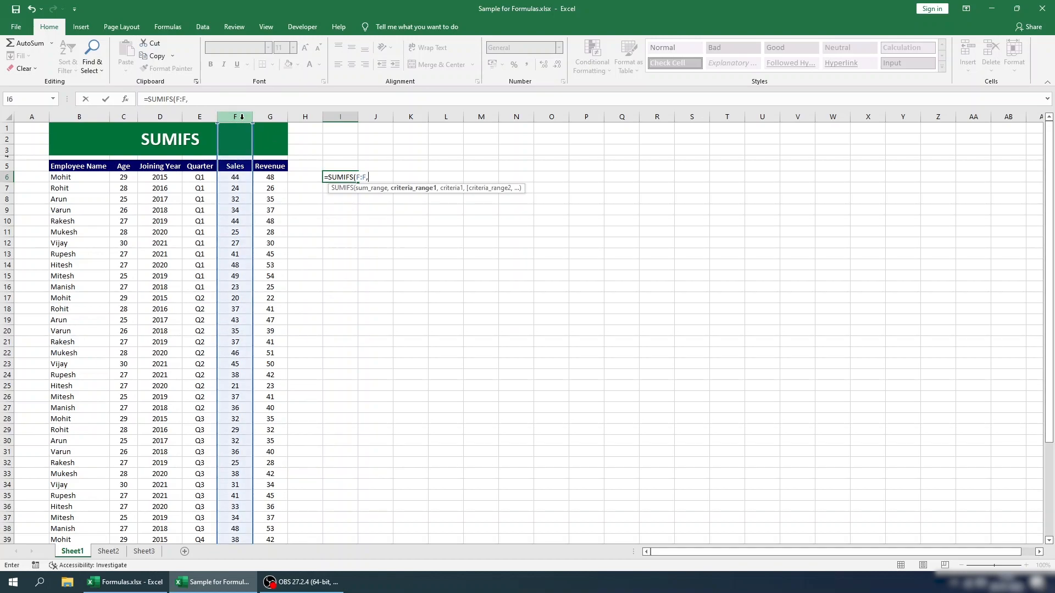
{"action": "left_click", "coordinate": [283, 117]}
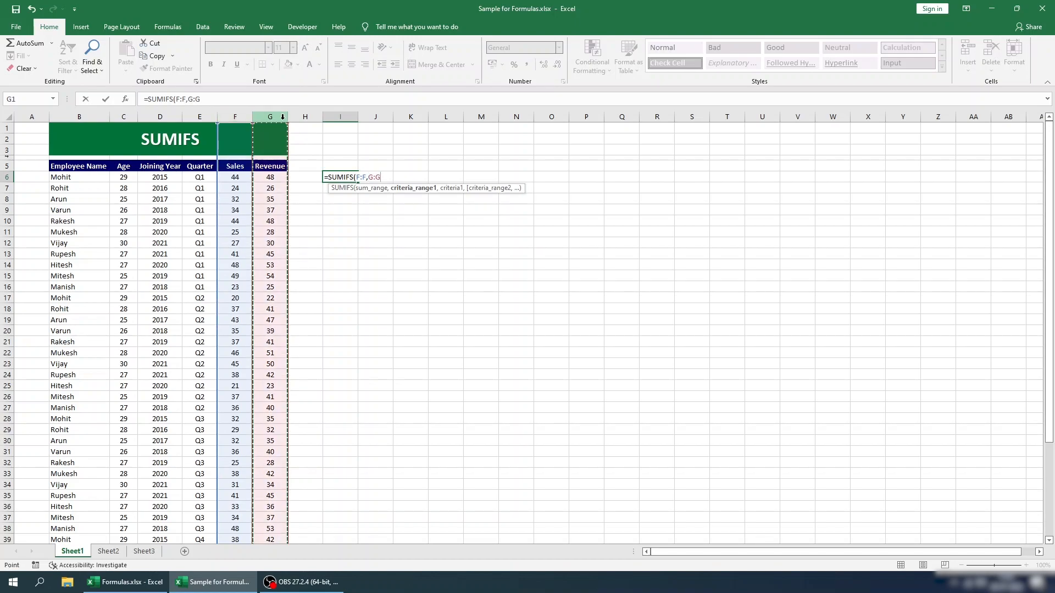
{"action": "type", "text": ","}
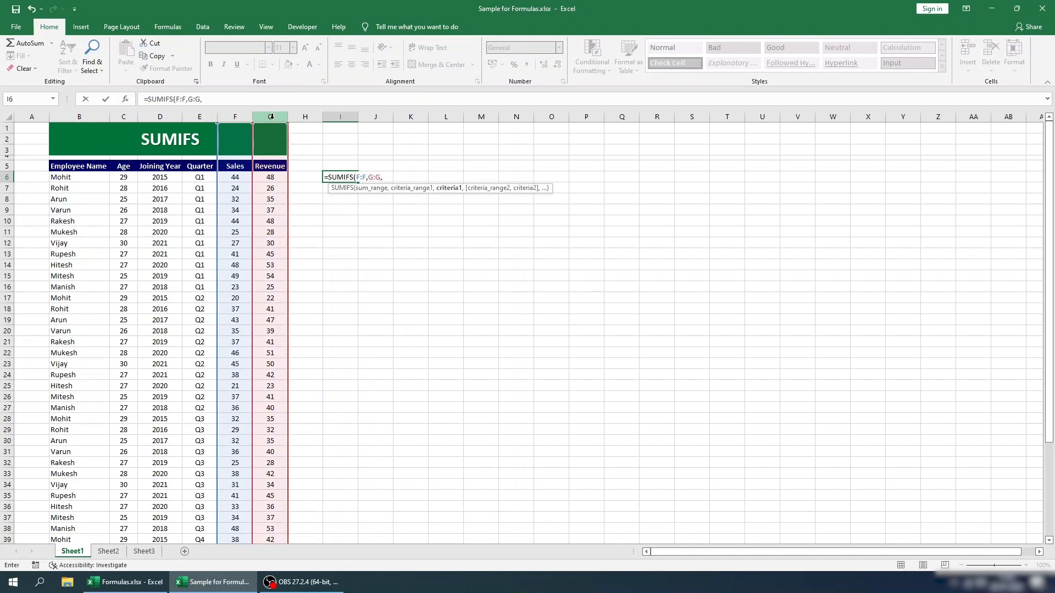
{"action": "type", "text": "\">40\","}
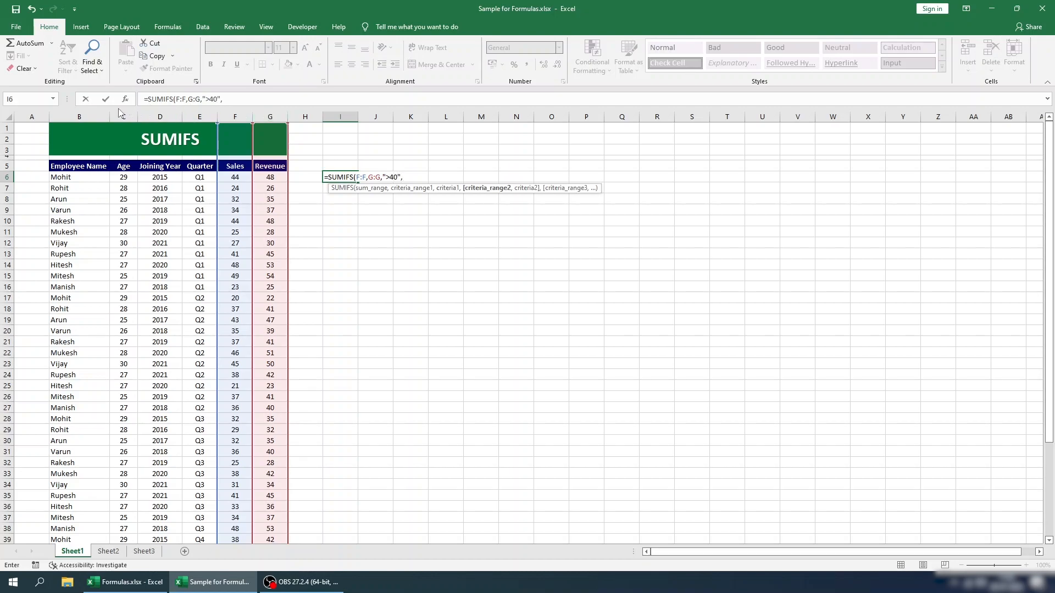
Step: Complete the I6 formula with second criteria range C:C set to ">28"
{"action": "left_click", "coordinate": [118, 116]}
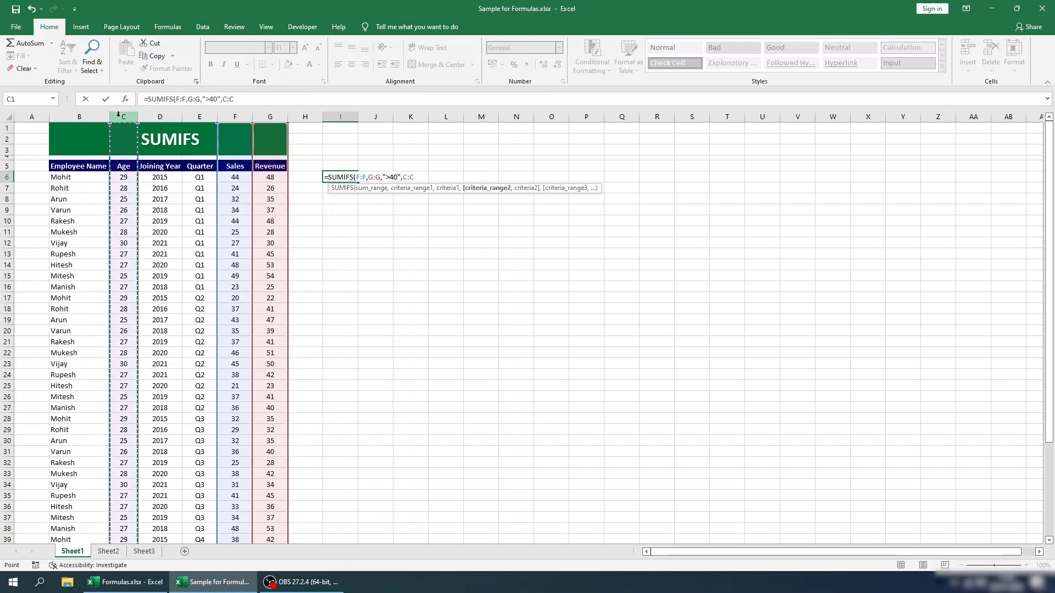
{"action": "type", "text": ",\">"}
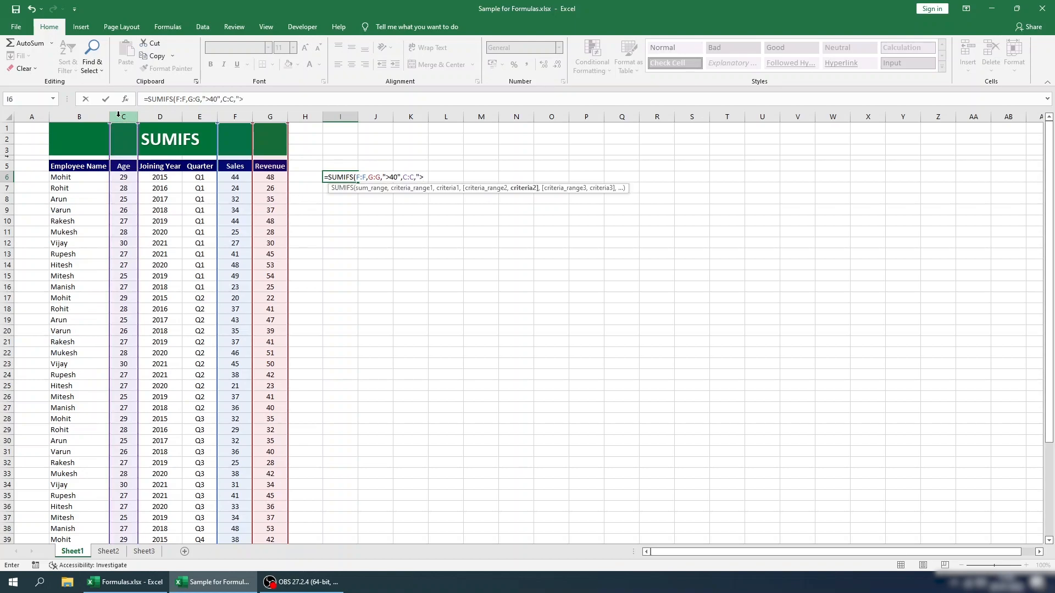
{"action": "type", "text": "28\""}
{"action": "key", "text": "Return"}
Step: Add filters to header row 5 and filter Revenue to values greater than 40
{"action": "key", "text": "Up"}
{"action": "key", "text": "Up"}
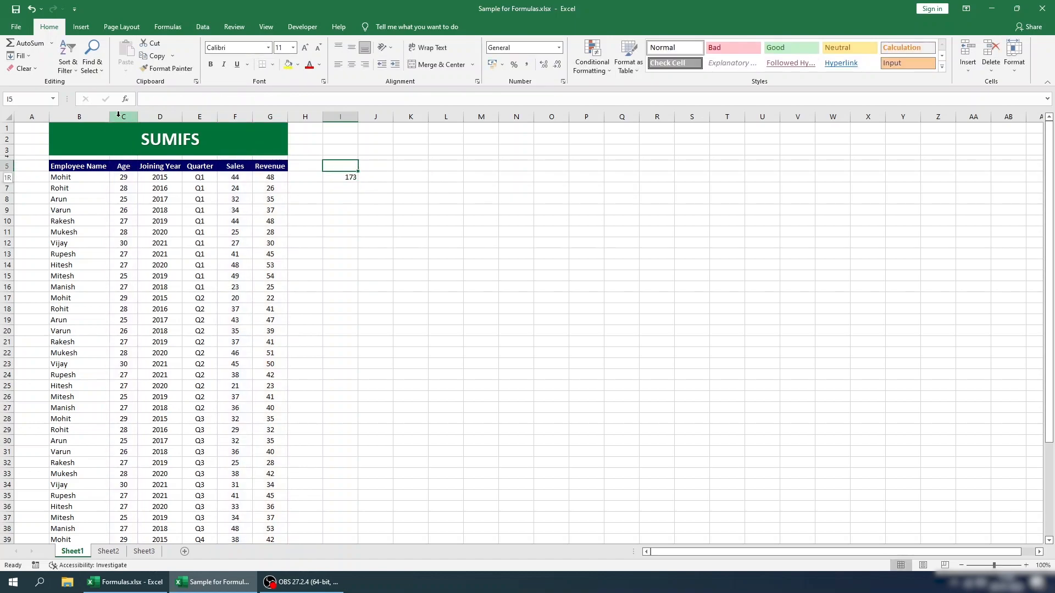
{"action": "key", "text": "shift+space"}
{"action": "key", "text": "ctrl+shift+l"}
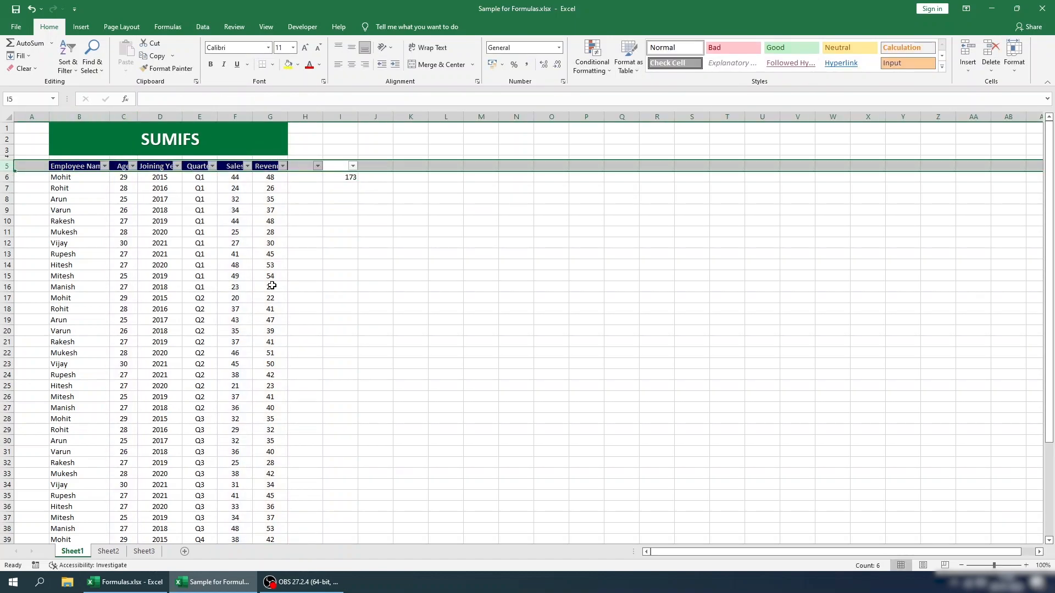
{"action": "left_click", "coordinate": [283, 165]}
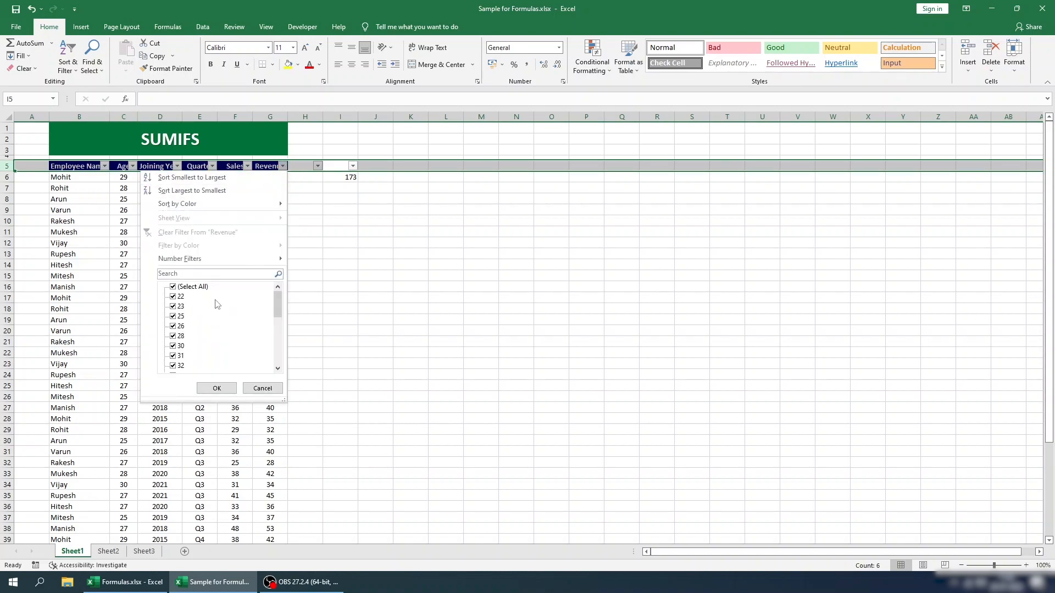
{"action": "mouse_move", "coordinate": [220, 262]}
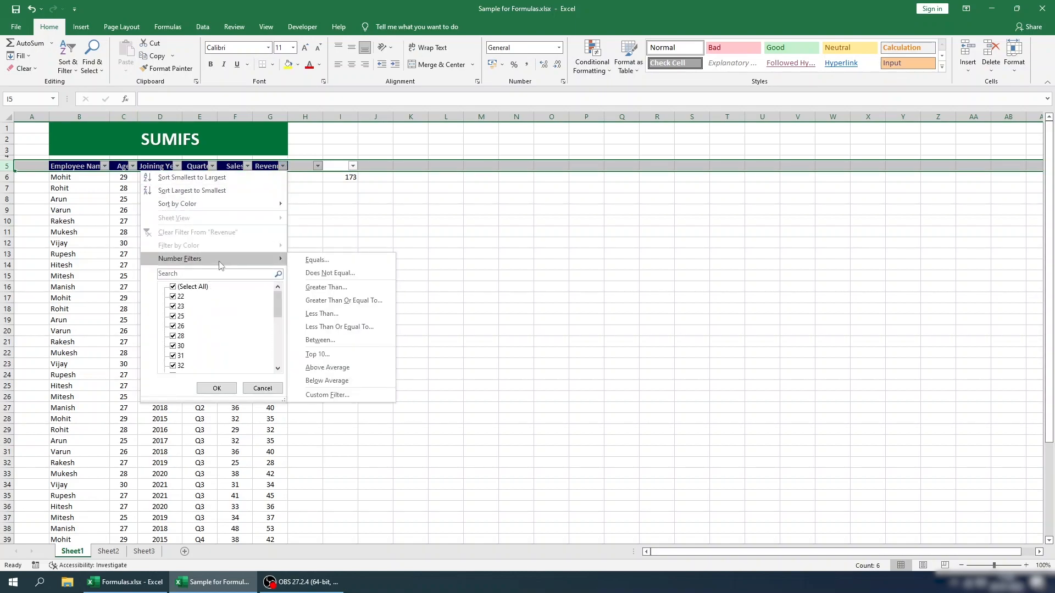
{"action": "left_click", "coordinate": [317, 287]}
{"action": "type", "text": "40"}
{"action": "key", "text": "Return"}
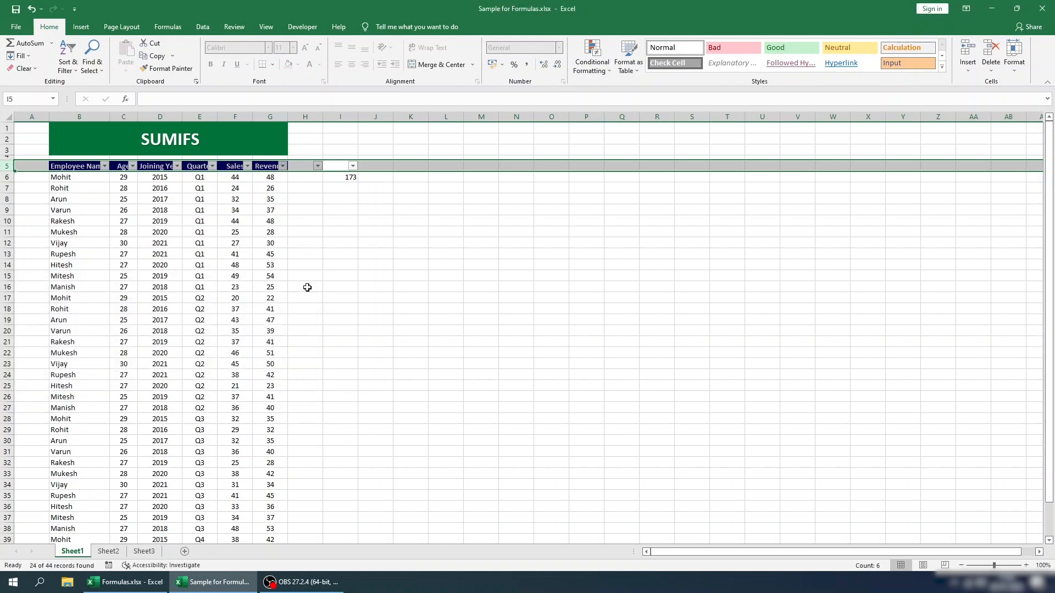
Step: Filter the Age column to show only ages 29 and 30
{"action": "left_click", "coordinate": [132, 166]}
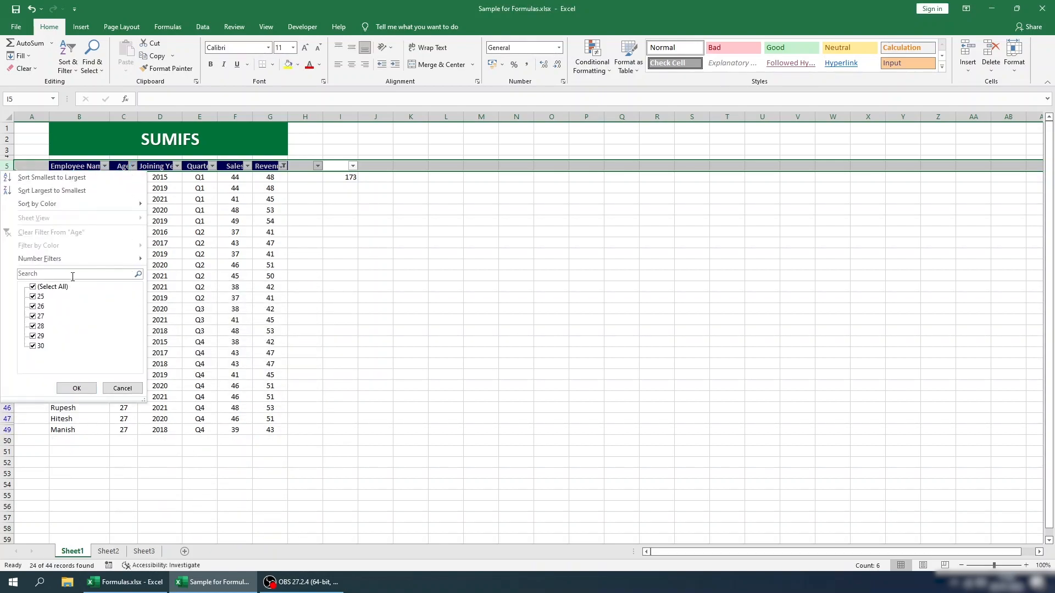
{"action": "left_click", "coordinate": [34, 316]}
{"action": "left_click", "coordinate": [34, 306]}
{"action": "left_click", "coordinate": [33, 287]}
{"action": "left_click", "coordinate": [33, 286]}
{"action": "left_click", "coordinate": [33, 336]}
{"action": "left_click", "coordinate": [34, 346]}
{"action": "left_click", "coordinate": [76, 388]}
Step: Select the filtered Sales values to check their sum against the formula result in I6
{"action": "left_click", "coordinate": [258, 275]}
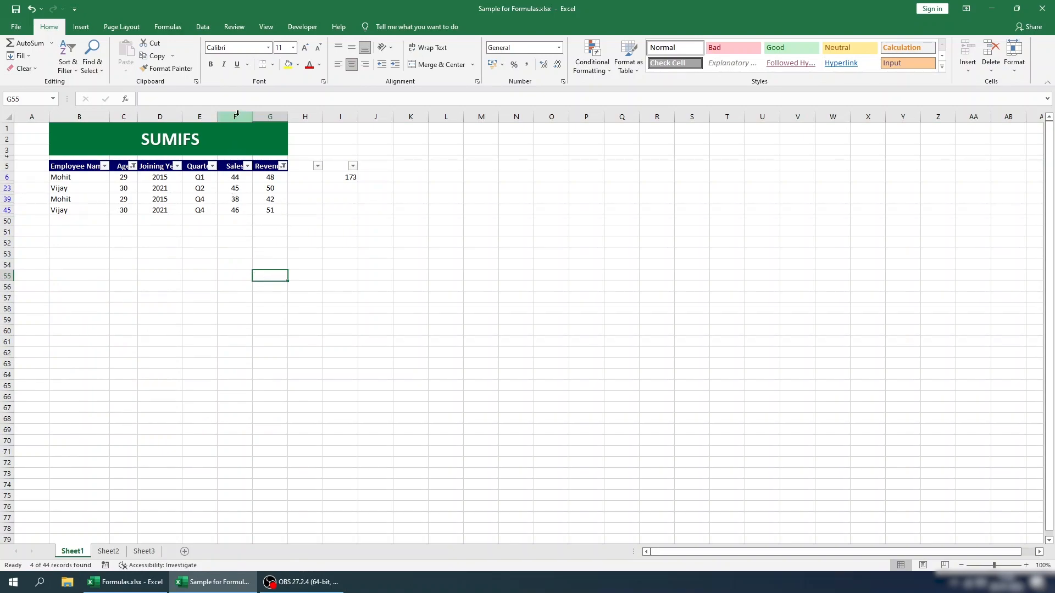
{"action": "left_click", "coordinate": [233, 174]}
{"action": "left_click_drag", "start_coordinate": [233, 171], "coordinate": [229, 209]}
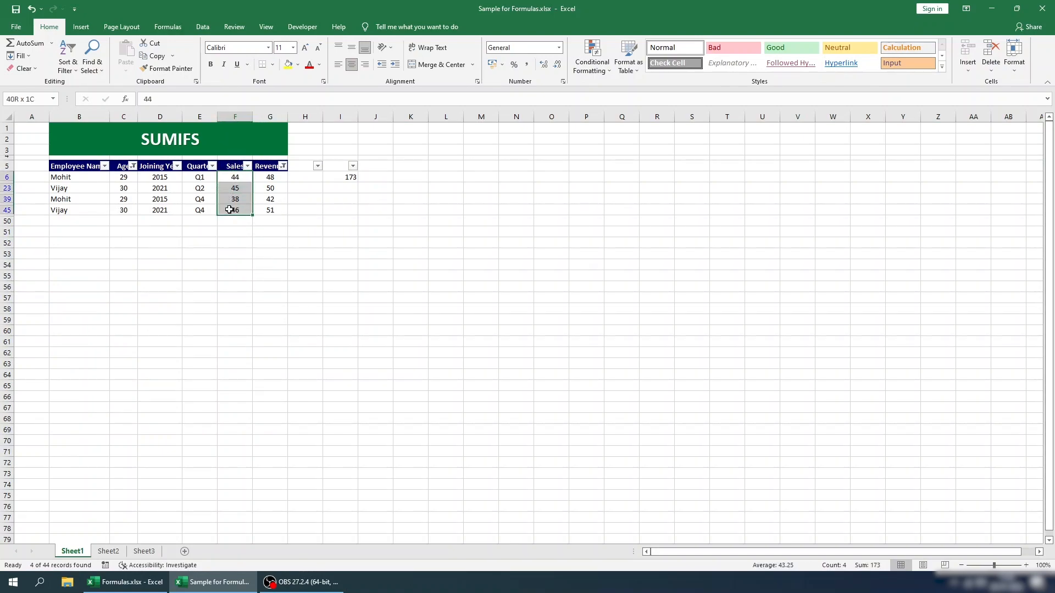
Step: Remove the filters from the SUMIFS table and clear the formula in I6
{"action": "left_click", "coordinate": [342, 177]}
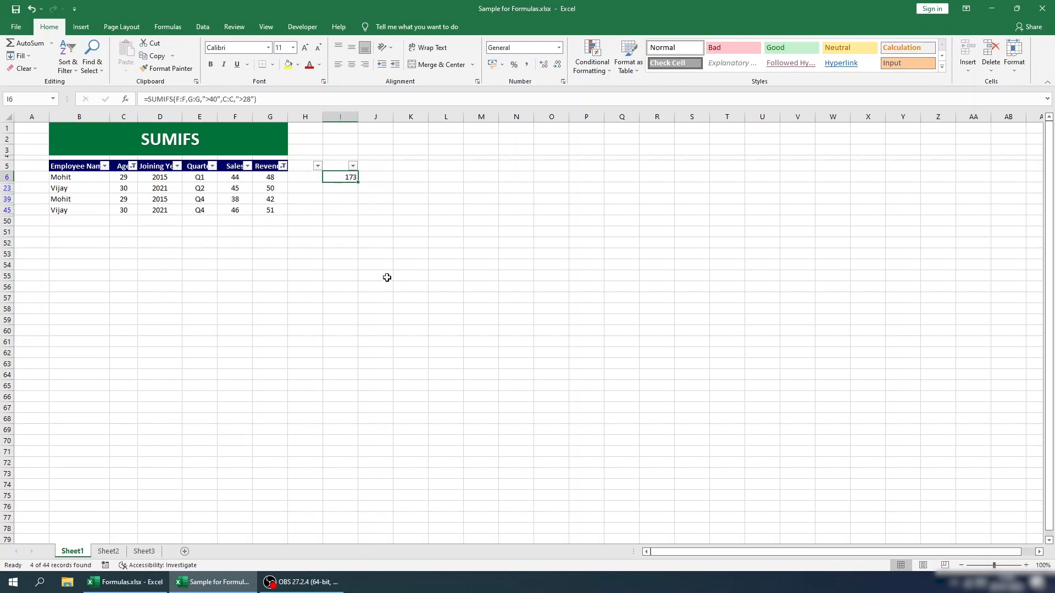
{"action": "key", "text": "ctrl+shift+l"}
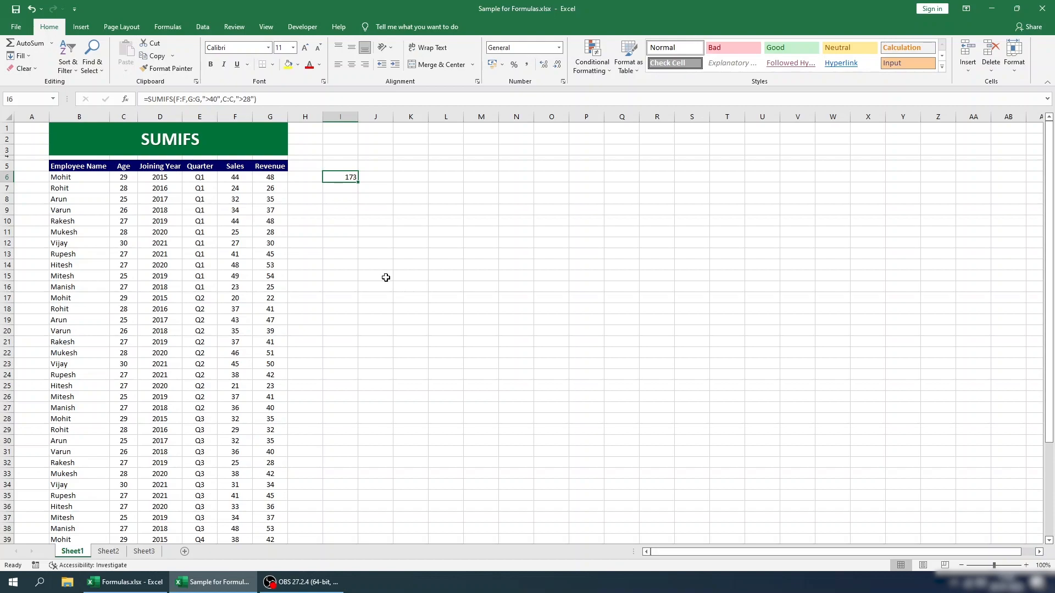
{"action": "key", "text": "Delete"}
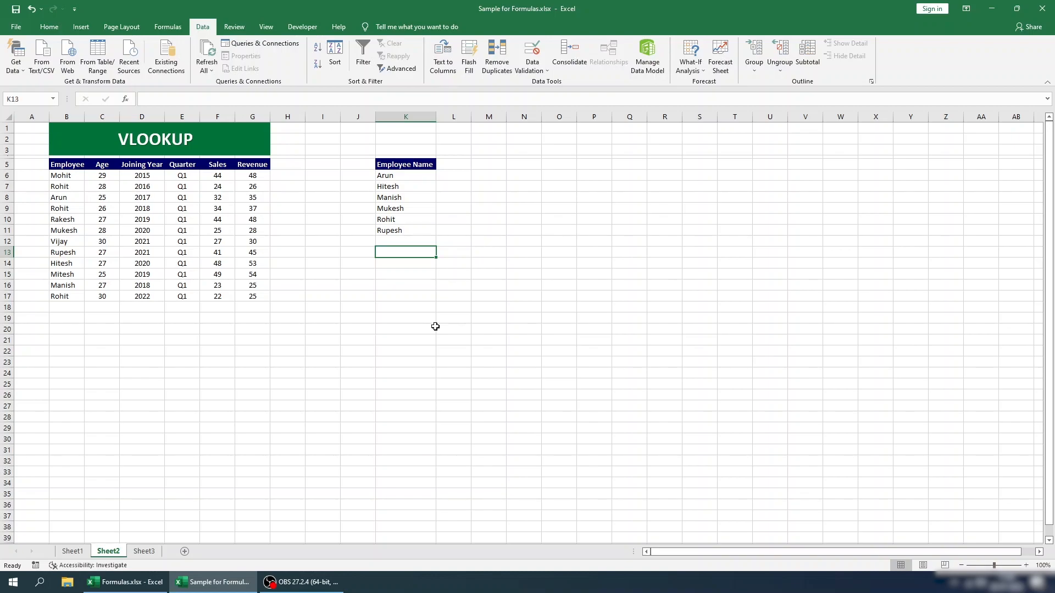
Step: Enter the heading "Age" in cell L5 of the VLOOKUP sheet
{"action": "left_click", "coordinate": [447, 164]}
{"action": "key", "text": "F2"}
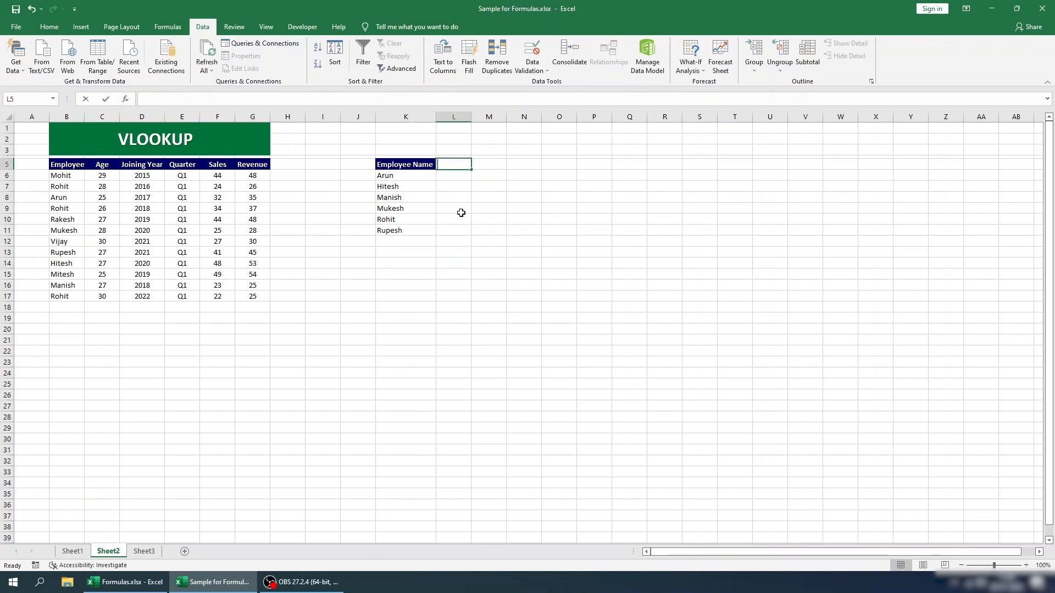
{"action": "type", "text": "Age"}
{"action": "key", "text": "Return"}
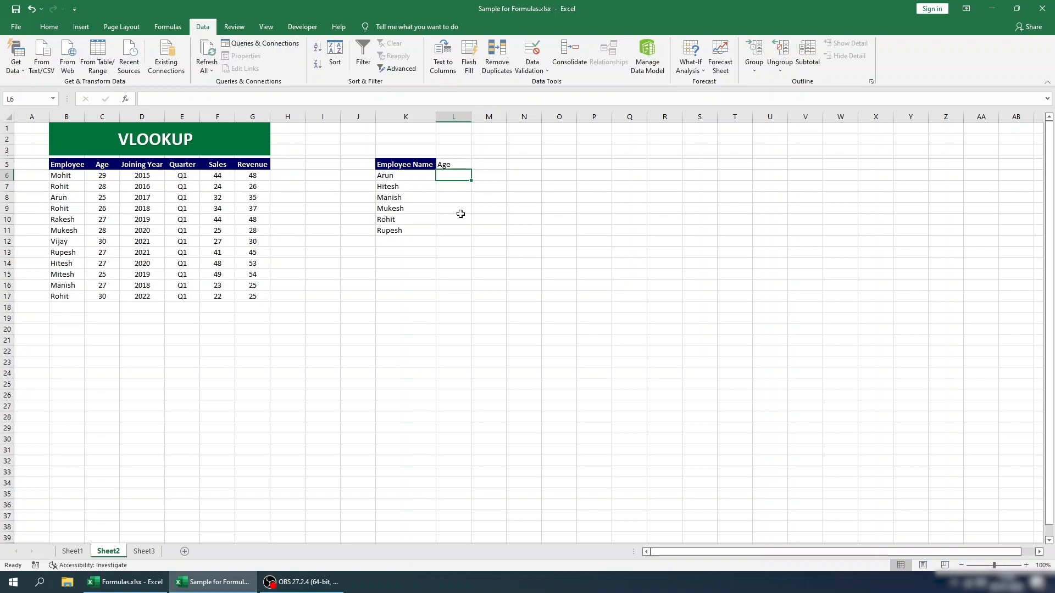
Step: Copy the source table's header row B5:G5 over the lookup table's header, starting at K5
{"action": "left_click_drag", "start_coordinate": [66, 163], "coordinate": [254, 165]}
{"action": "key", "text": "ctrl+c"}
{"action": "left_click", "coordinate": [417, 168]}
{"action": "key", "text": "ctrl+v"}
{"action": "key", "text": "Escape"}
{"action": "left_click", "coordinate": [448, 219]}
Step: Start a VLOOKUP formula in L6 with lookup value K6 and table array B5:G17
{"action": "left_click", "coordinate": [462, 174]}
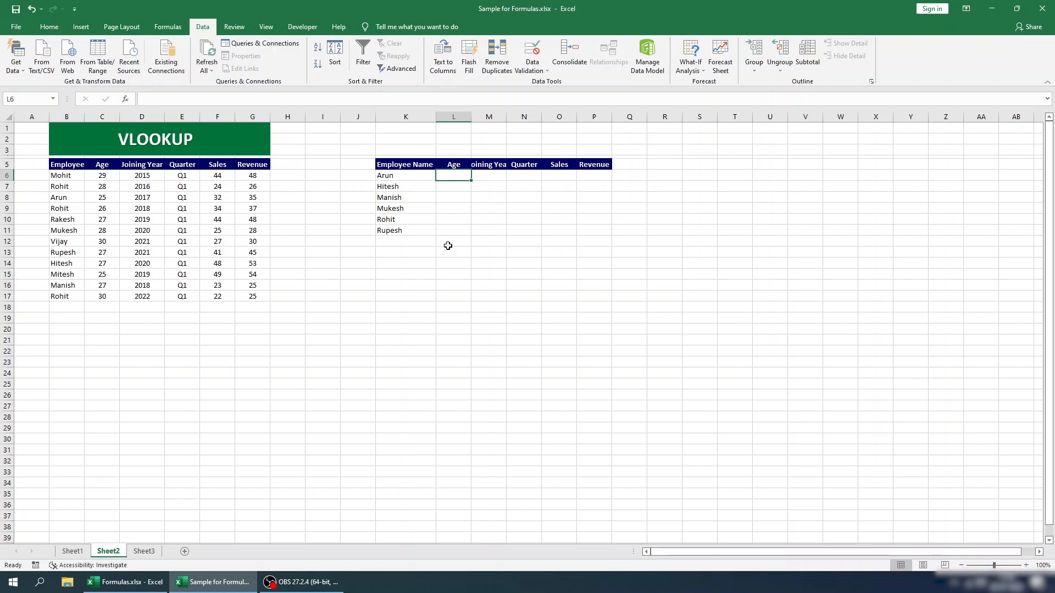
{"action": "type", "text": "="}
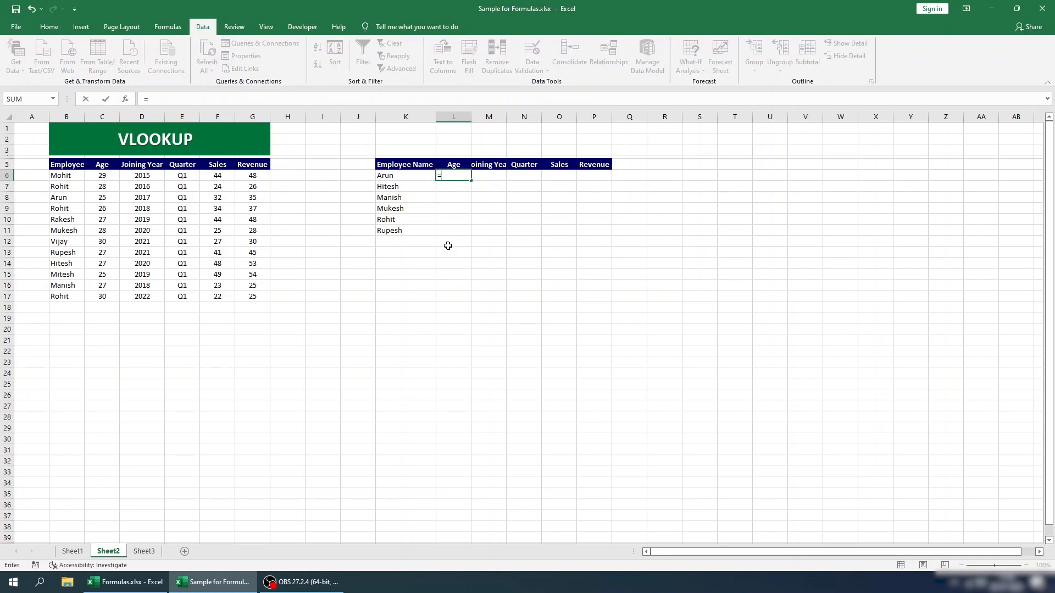
{"action": "type", "text": "vl"}
{"action": "key", "text": "Tab"}
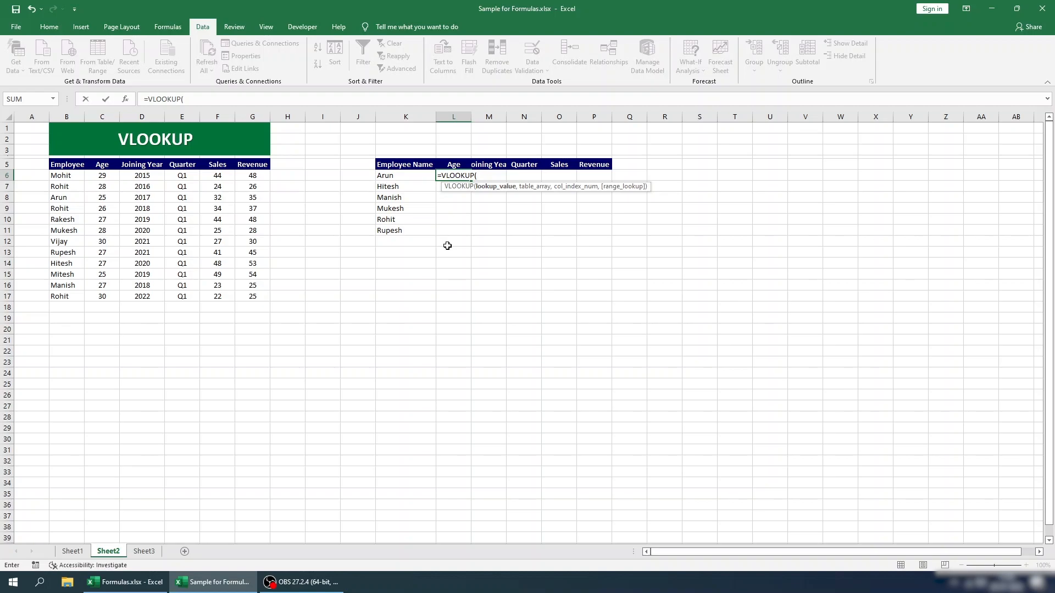
{"action": "left_click", "coordinate": [395, 172]}
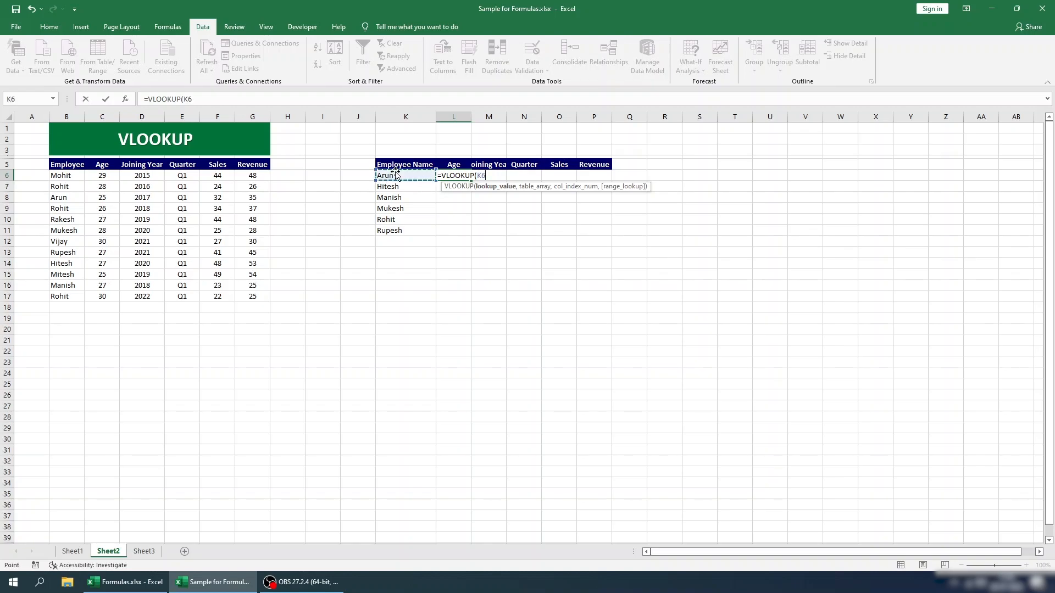
{"action": "type", "text": ","}
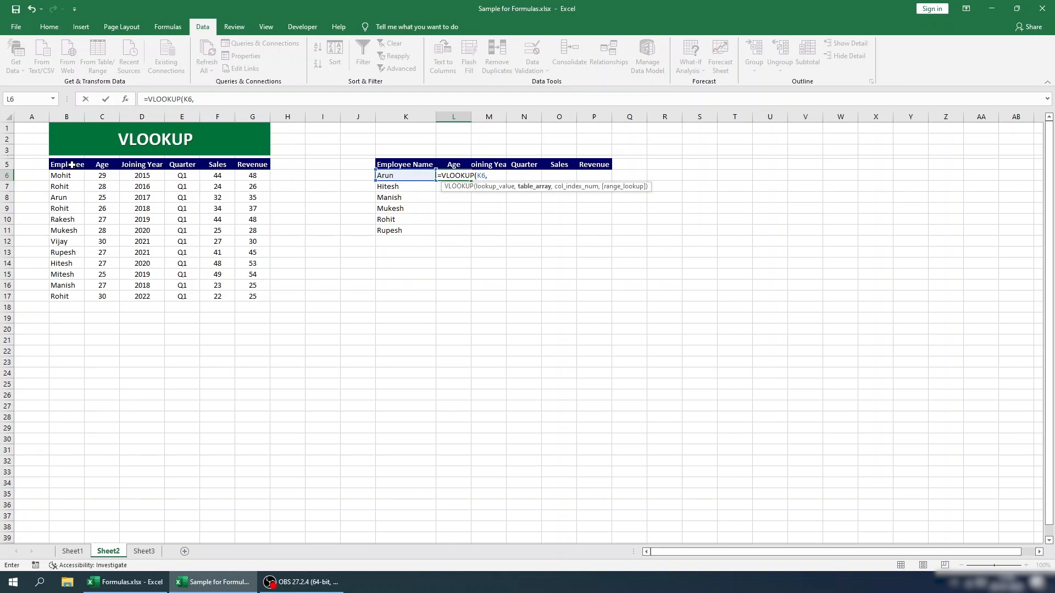
{"action": "left_click_drag", "start_coordinate": [63, 165], "coordinate": [266, 303]}
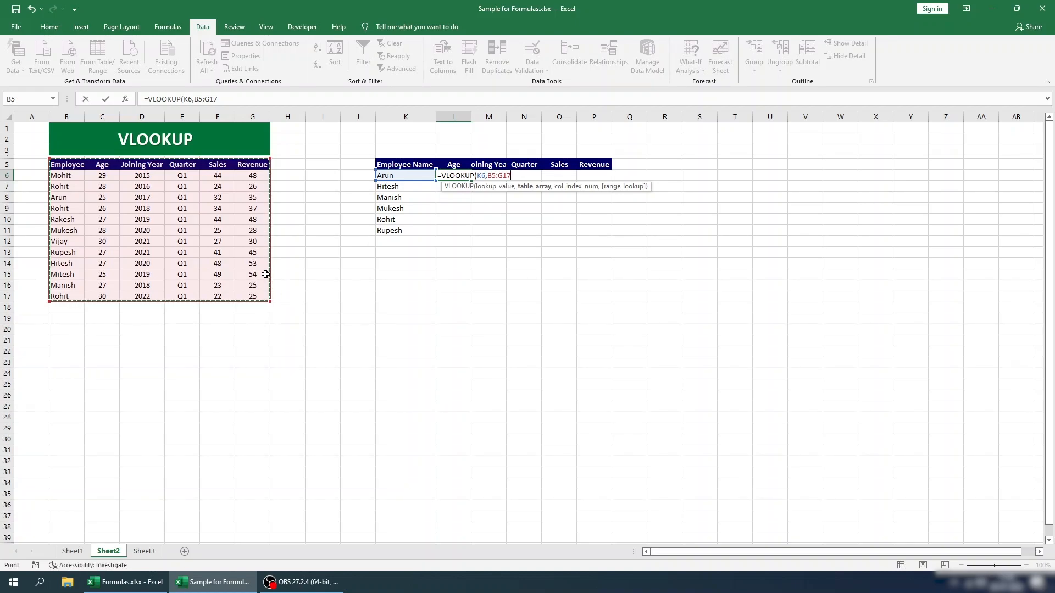
{"action": "left_click", "coordinate": [197, 100]}
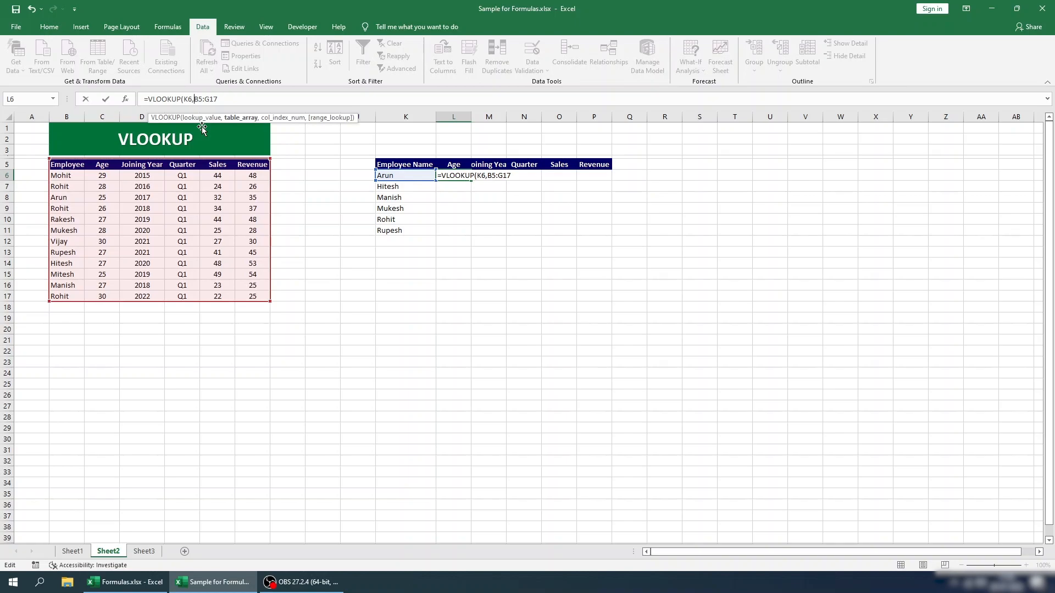
{"action": "type", "text": "@"}
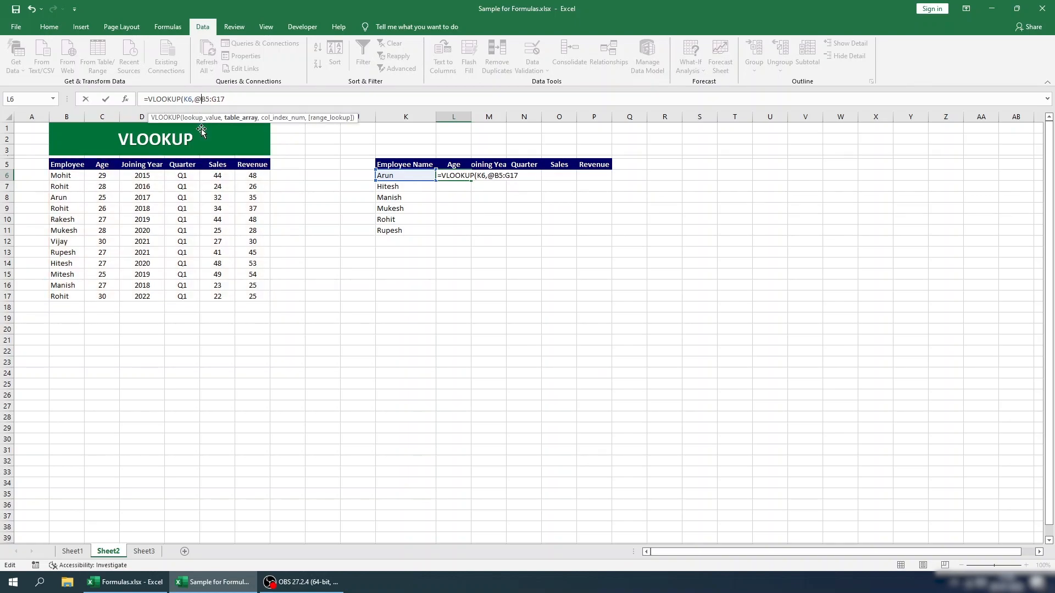
{"action": "key", "text": "BackSpace"}
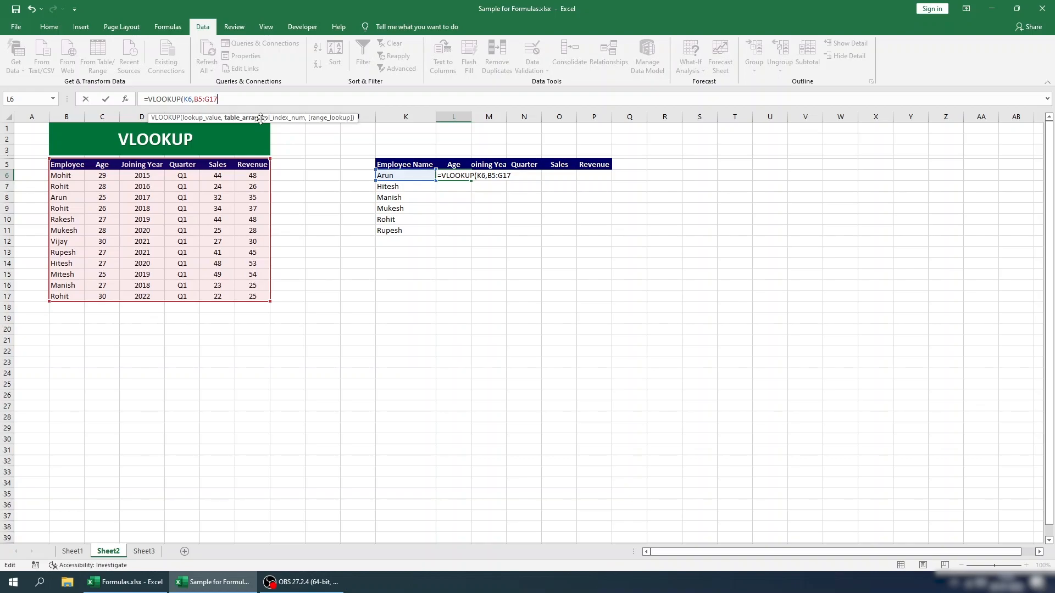
Step: Complete the L6 VLOOKUP with column index 2 and FALSE, and fill it down to L11
{"action": "type", "text": ",,2"}
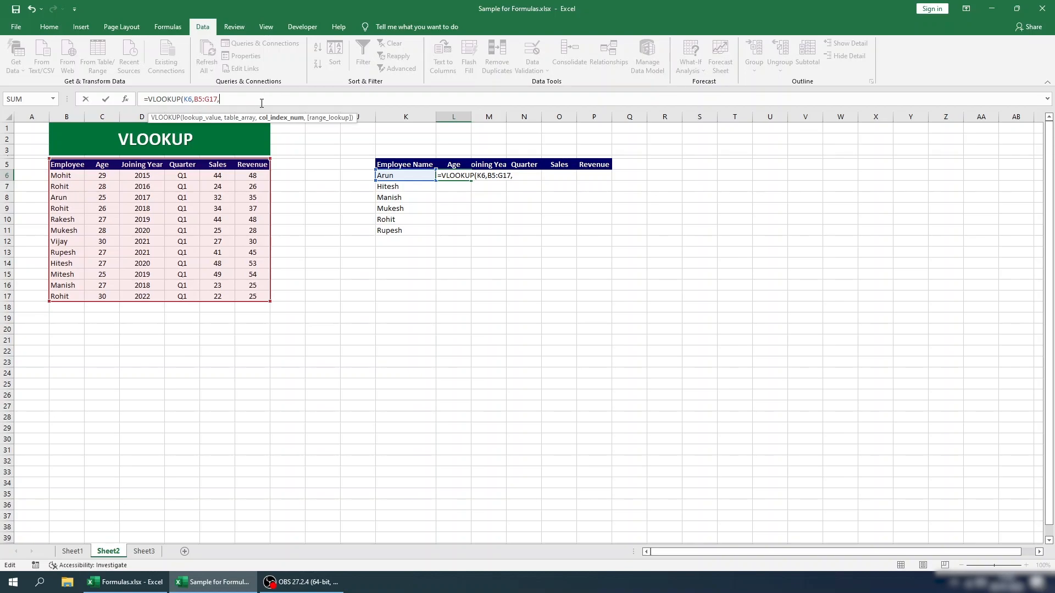
{"action": "type", "text": ","}
{"action": "key", "text": "BackSpace"}
{"action": "key", "text": "BackSpace"}
{"action": "type", "text": "2,"}
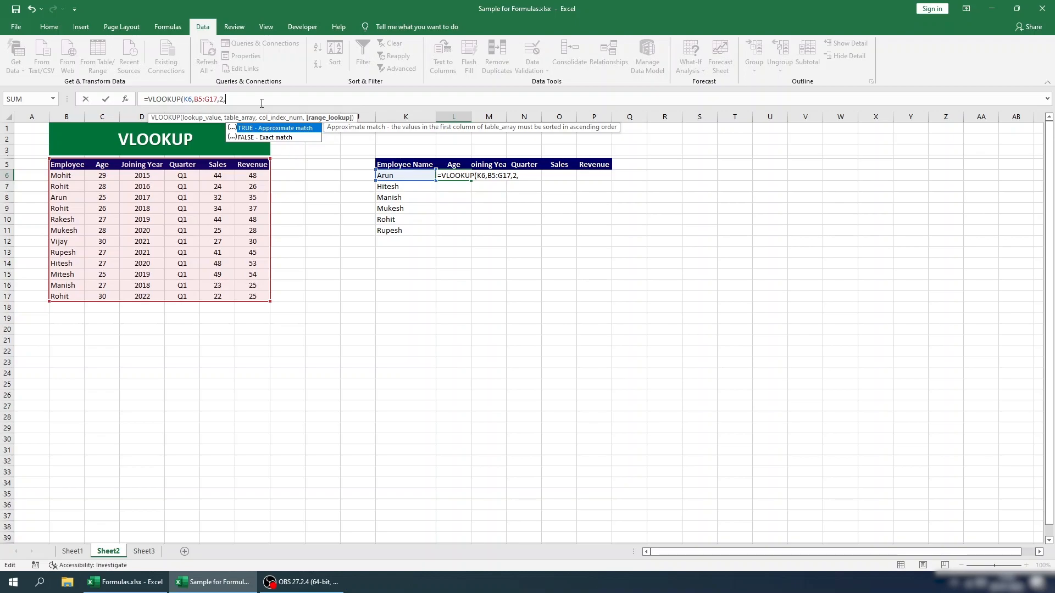
{"action": "type", "text": "false"}
{"action": "key", "text": "Return"}
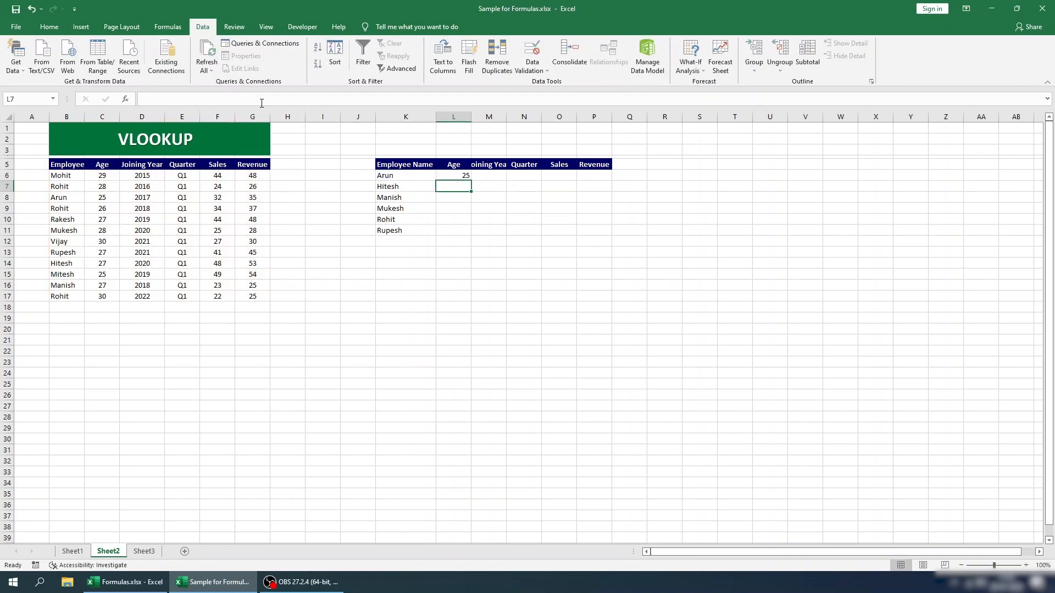
{"action": "left_click", "coordinate": [448, 177]}
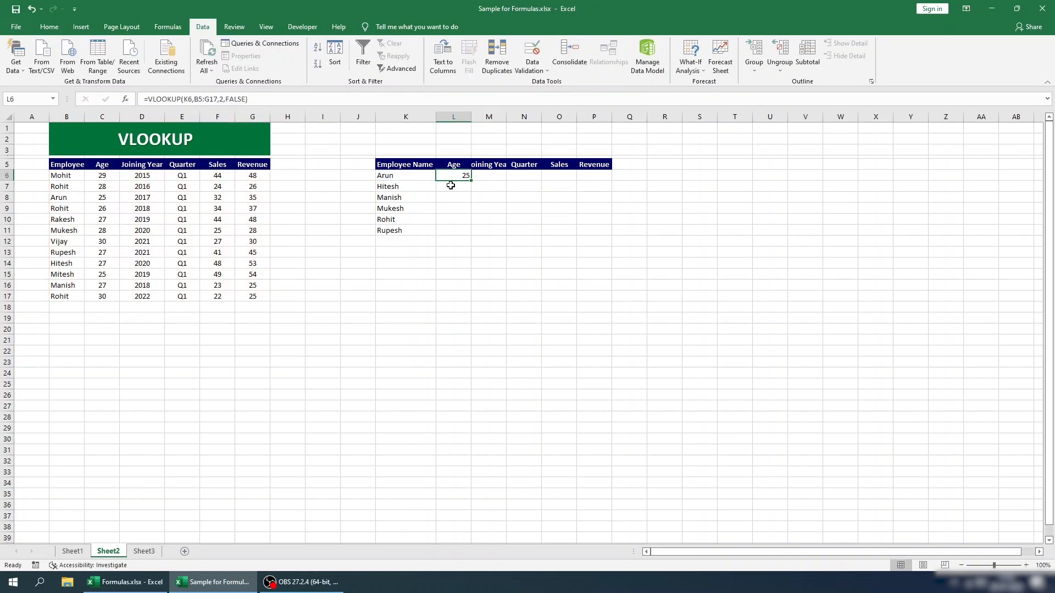
{"action": "left_click_drag", "start_coordinate": [471, 180], "coordinate": [469, 242]}
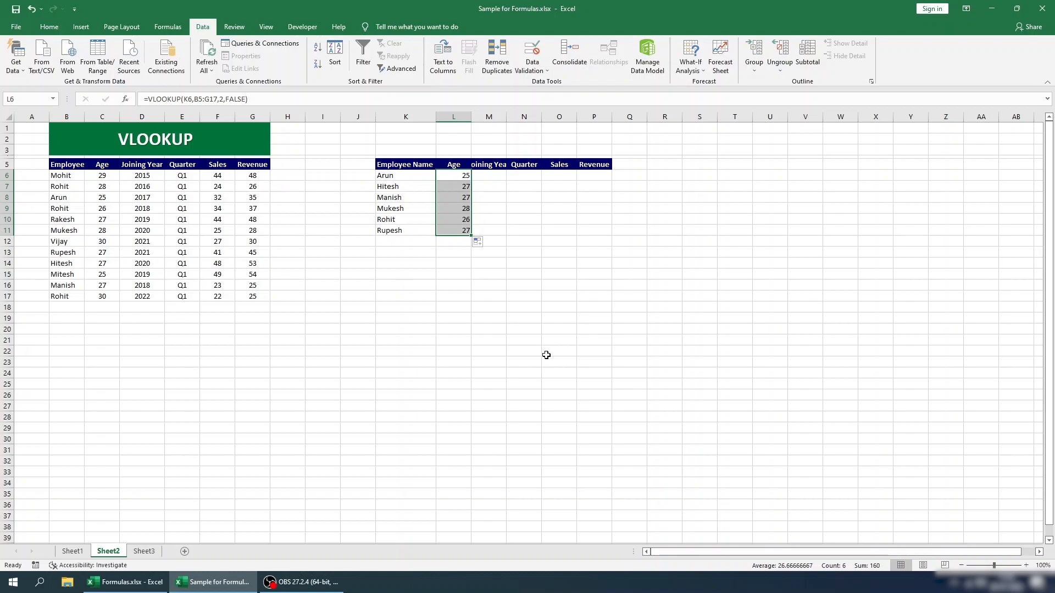
Step: Examine which table range the VLOOKUP formulas in L11, L6, L7, L8 and L9 refer to
{"action": "left_click", "coordinate": [450, 232]}
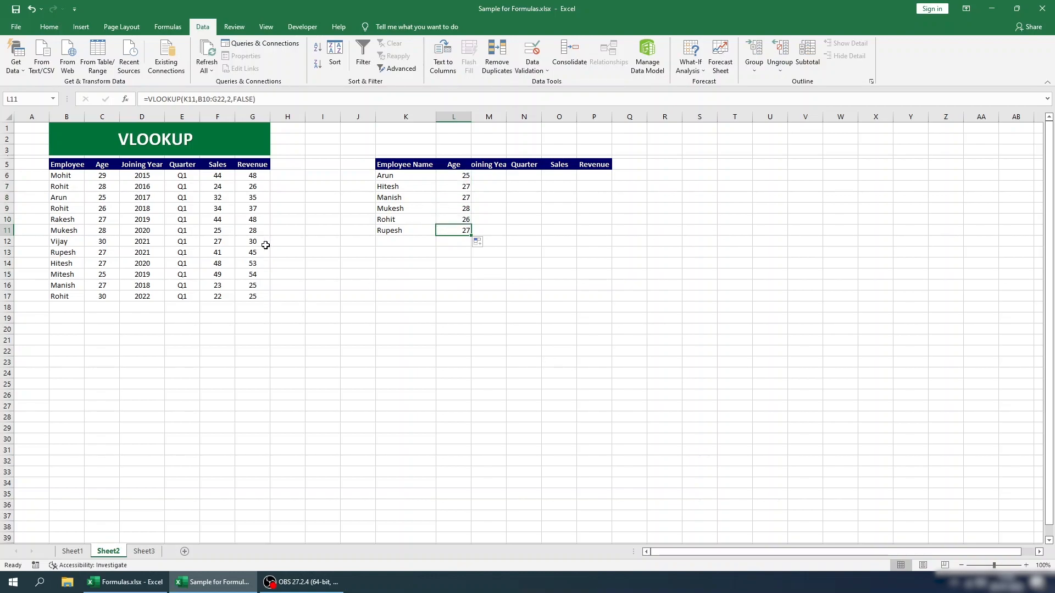
{"action": "left_click", "coordinate": [285, 99]}
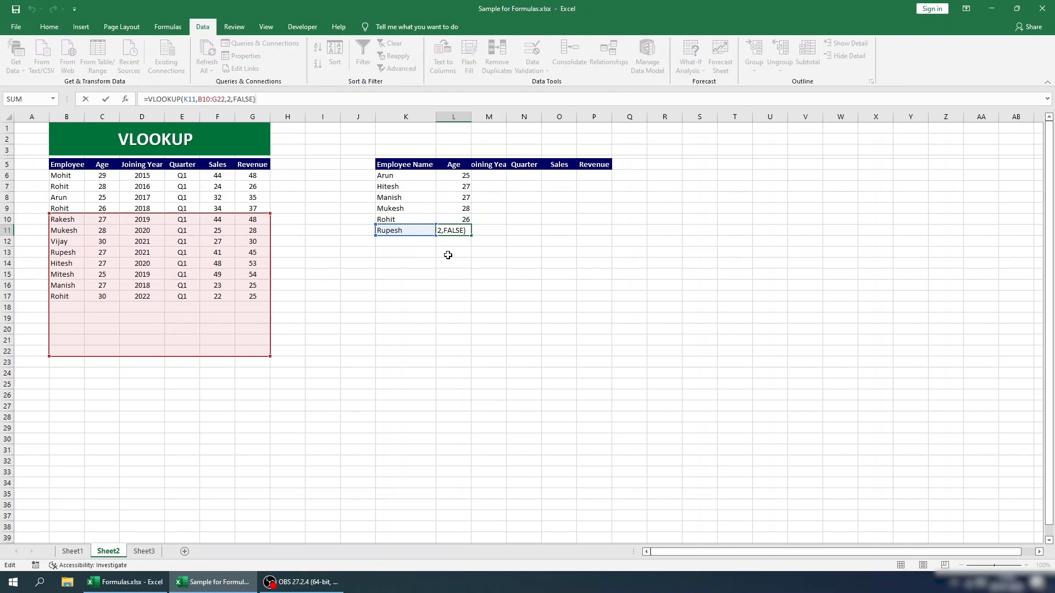
{"action": "left_click", "coordinate": [197, 101]}
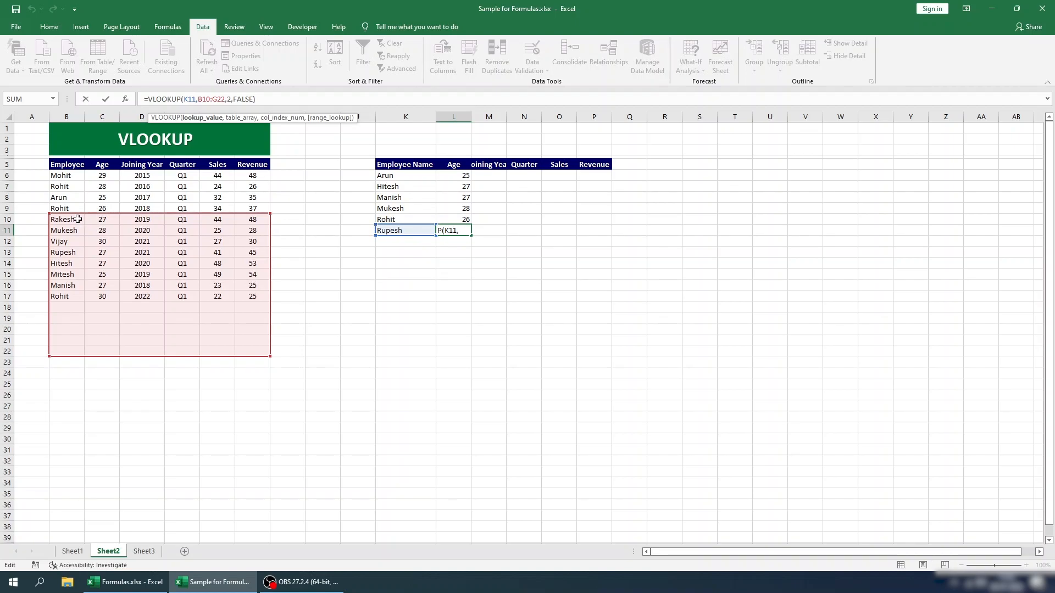
{"action": "key", "text": "ctrl+Return"}
{"action": "left_click", "coordinate": [454, 178]}
{"action": "left_click", "coordinate": [297, 97]}
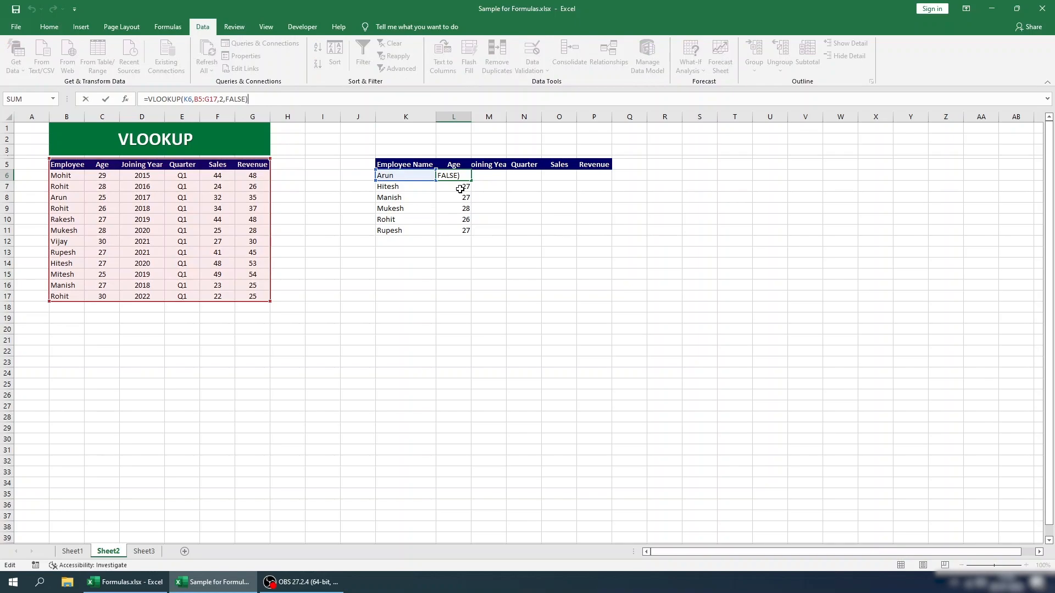
{"action": "left_click", "coordinate": [460, 189]}
{"action": "left_click", "coordinate": [308, 100]}
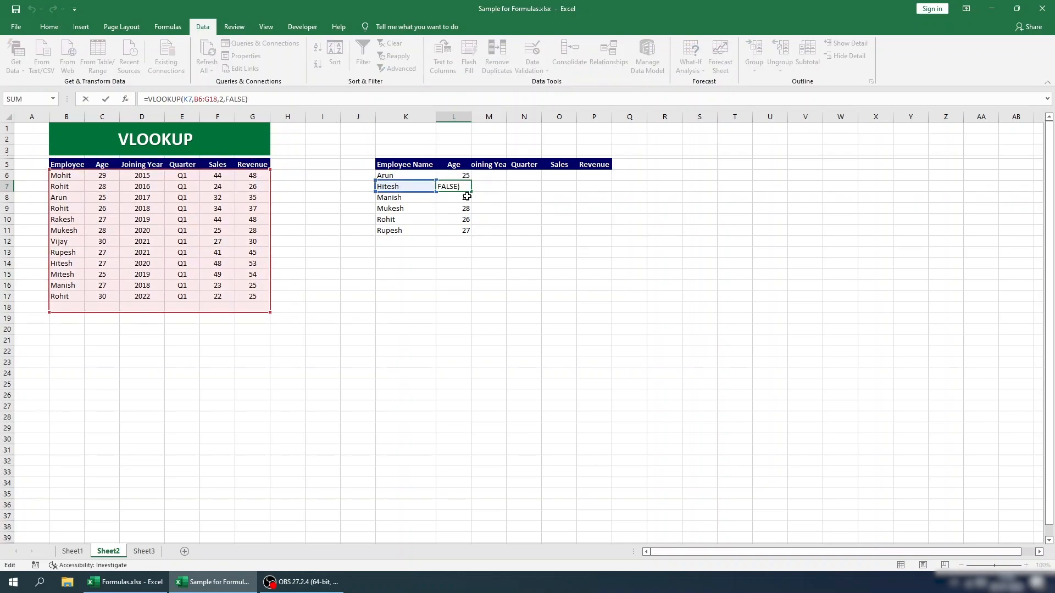
{"action": "key", "text": "Return"}
{"action": "left_click", "coordinate": [324, 101]}
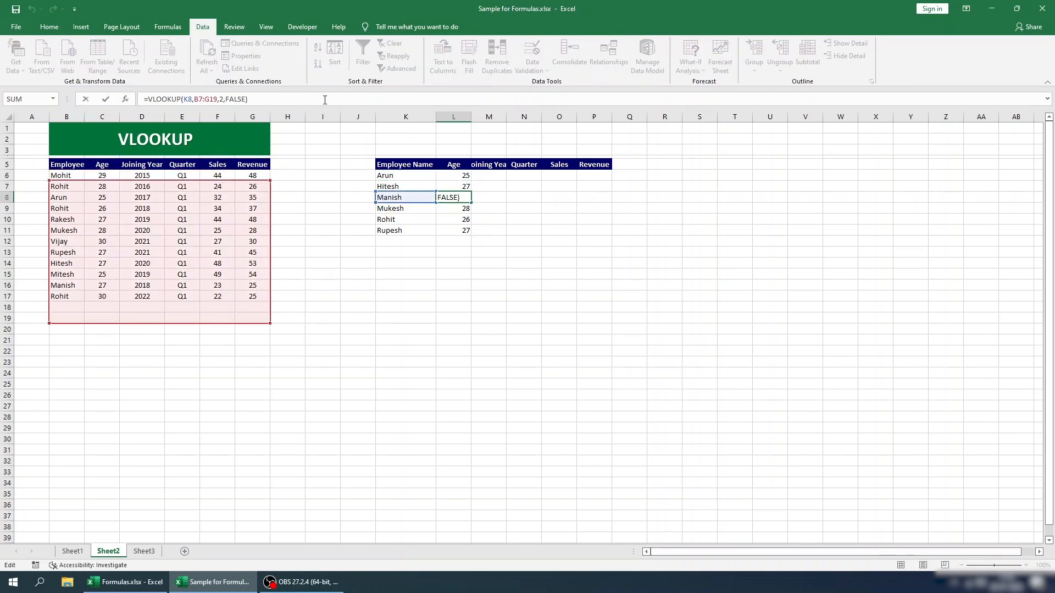
{"action": "key", "text": "Escape"}
{"action": "left_click", "coordinate": [446, 212]}
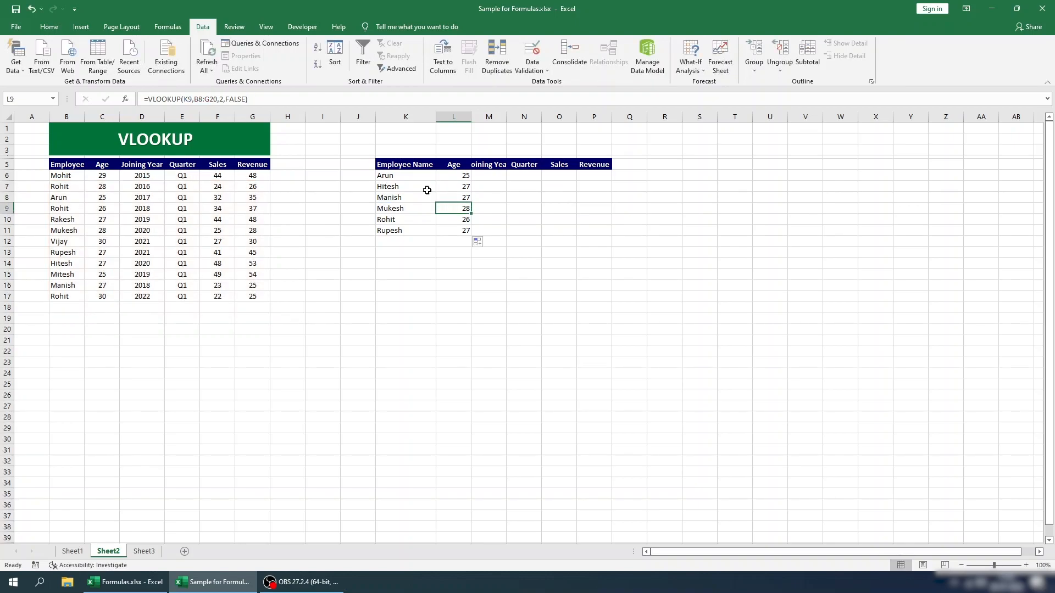
{"action": "left_click", "coordinate": [259, 101]}
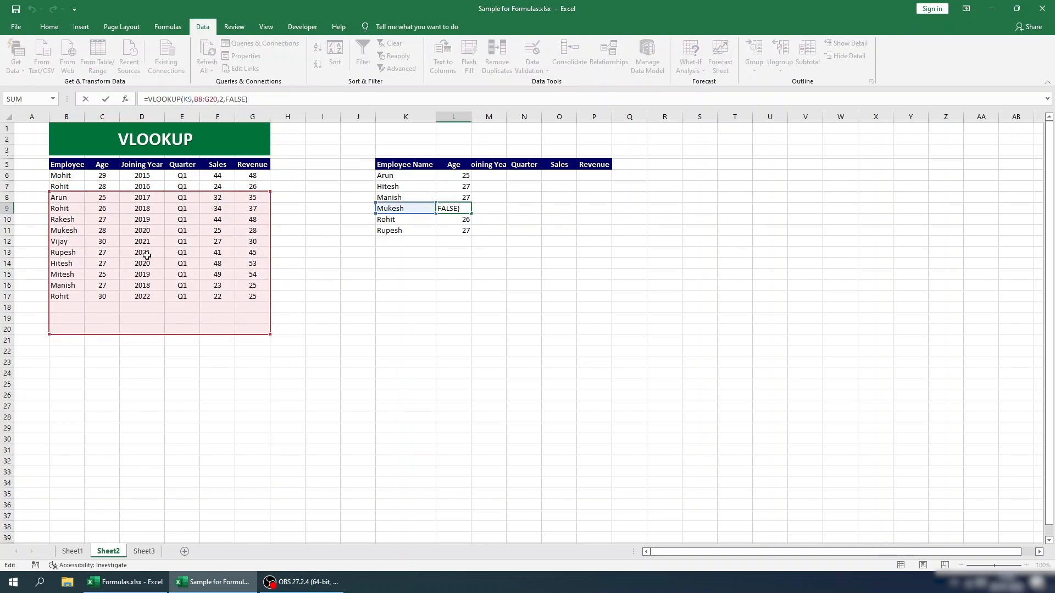
Step: Make the table array in the L6 VLOOKUP absolute as $B$5:$G$17
{"action": "left_click", "coordinate": [465, 178]}
{"action": "left_click", "coordinate": [195, 99]}
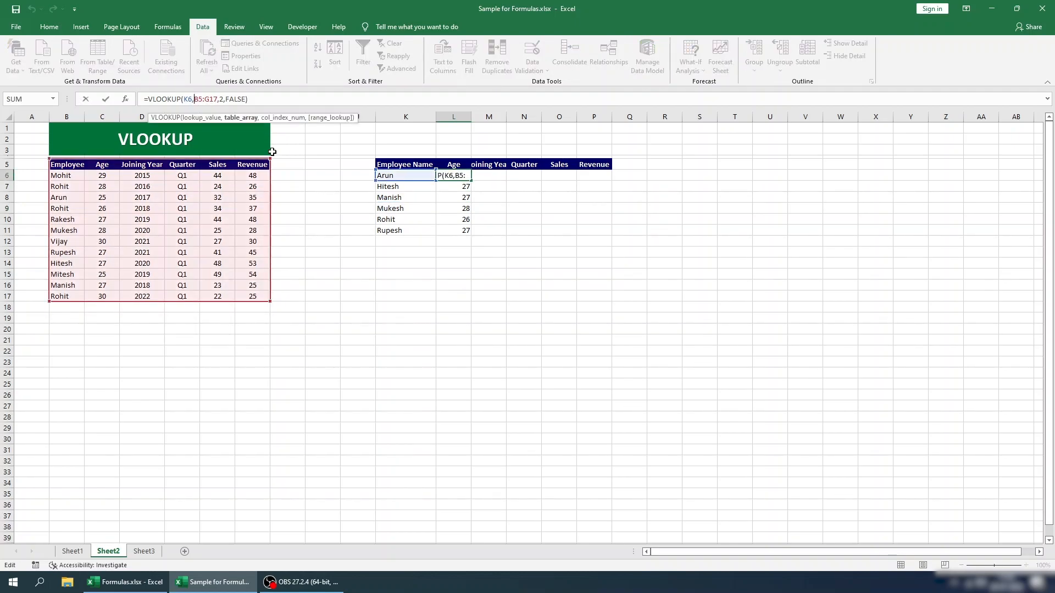
{"action": "type", "text": "$B$5:"}
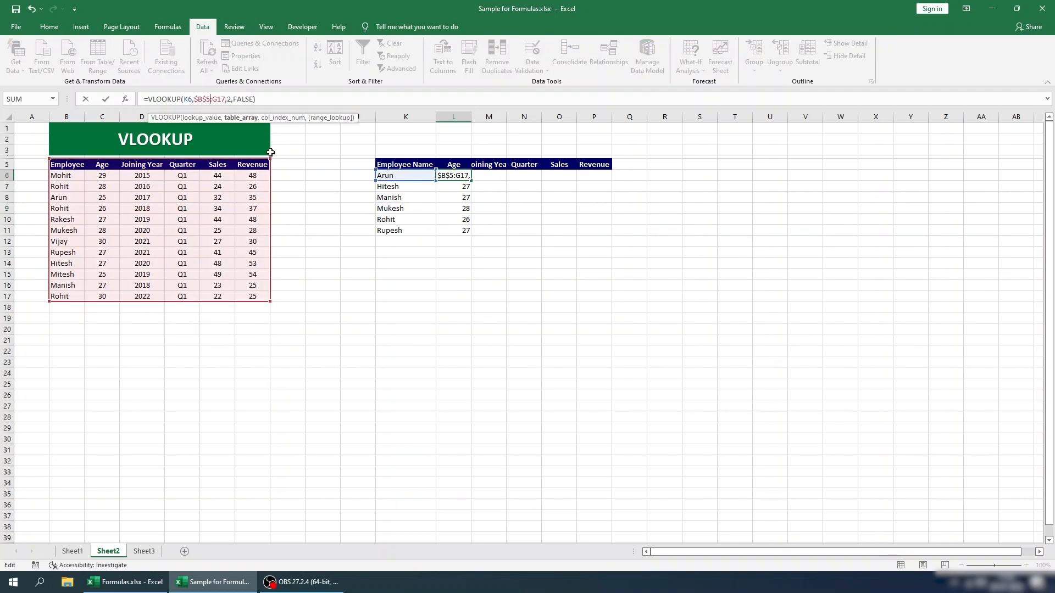
{"action": "type", "text": "$"}
{"action": "key", "text": "Right"}
{"action": "type", "text": "$"}
{"action": "key", "text": "Left"}
{"action": "key", "text": "Left"}
{"action": "left_click", "coordinate": [227, 103]}
{"action": "key", "text": "ctrl+Return"}
Step: Copy the VLOOKUP formula with the absolute range from L6 down to L11
{"action": "key", "text": "shift+Down"}
{"action": "key", "text": "shift+Down"}
{"action": "key", "text": "ctrl+c"}
{"action": "key", "text": "shift+Down"}
{"action": "key", "text": "shift+Down"}
{"action": "key", "text": "shift+Down"}
{"action": "key", "text": "Return"}
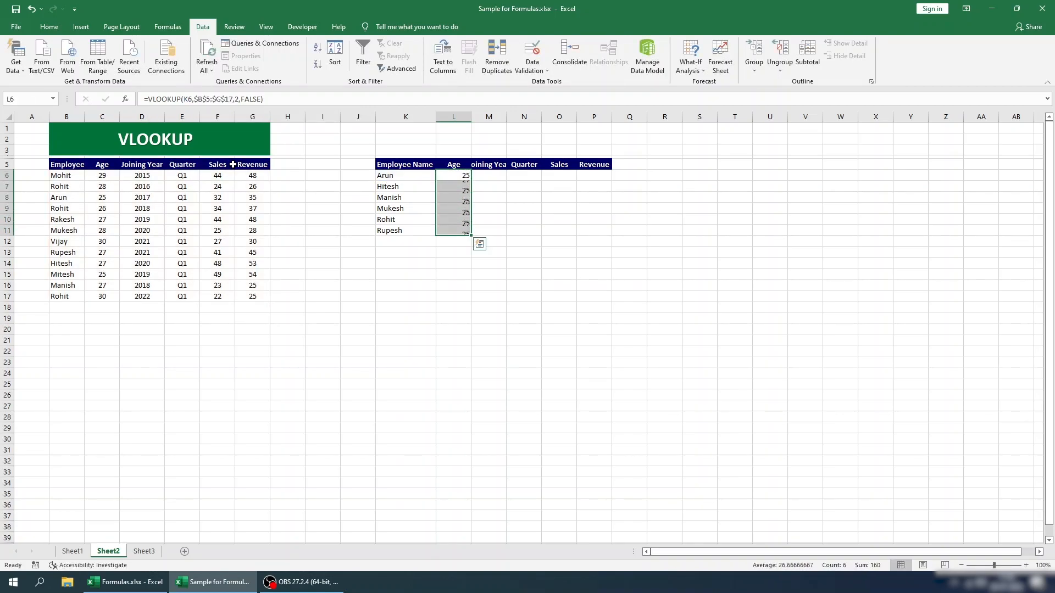
{"action": "key", "text": "Right"}
{"action": "key", "text": "Left"}
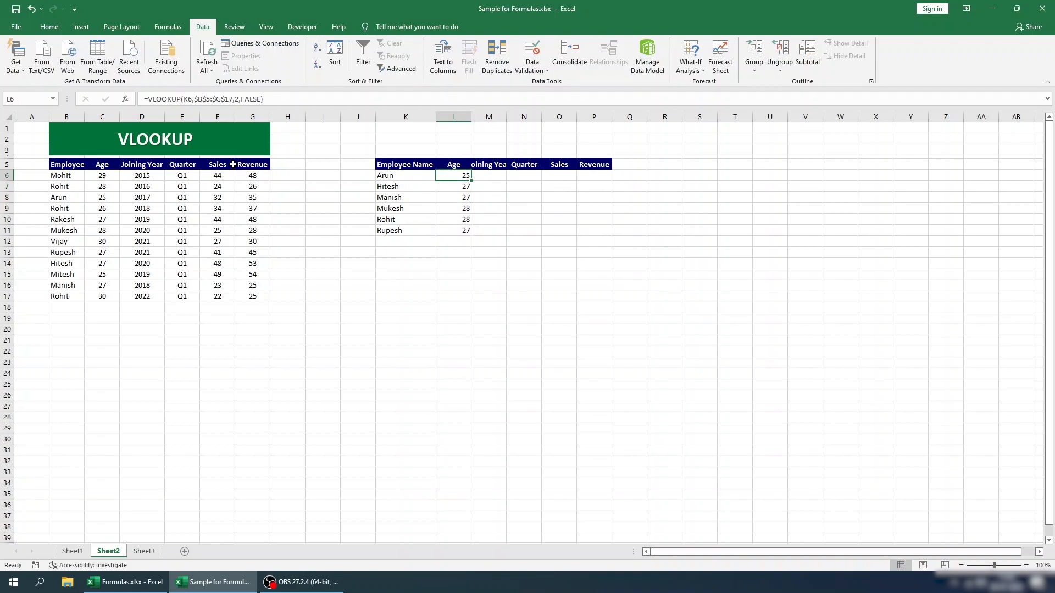
Step: Undo the copy down the Age column and the absolute range edit in L6
{"action": "key", "text": "ctrl+z"}
{"action": "key", "text": "ctrl+z"}
Step: Copy the L6 VLOOKUP formula into M6:P6 and check the cell references used in M6
{"action": "left_click_drag", "start_coordinate": [488, 176], "coordinate": [601, 176]}
{"action": "key", "text": "ctrl+v"}
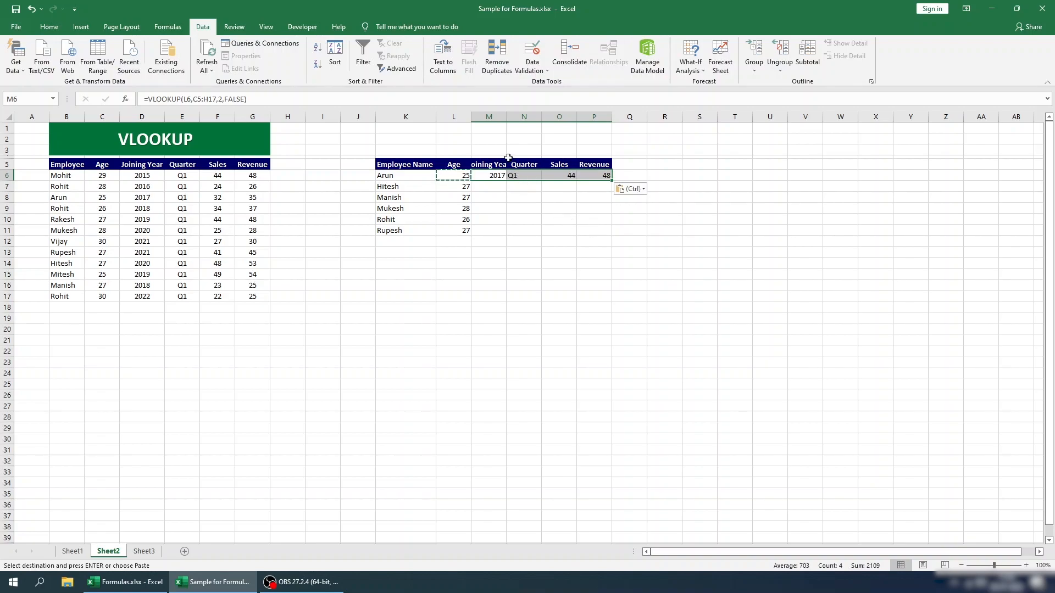
{"action": "left_click", "coordinate": [495, 172]}
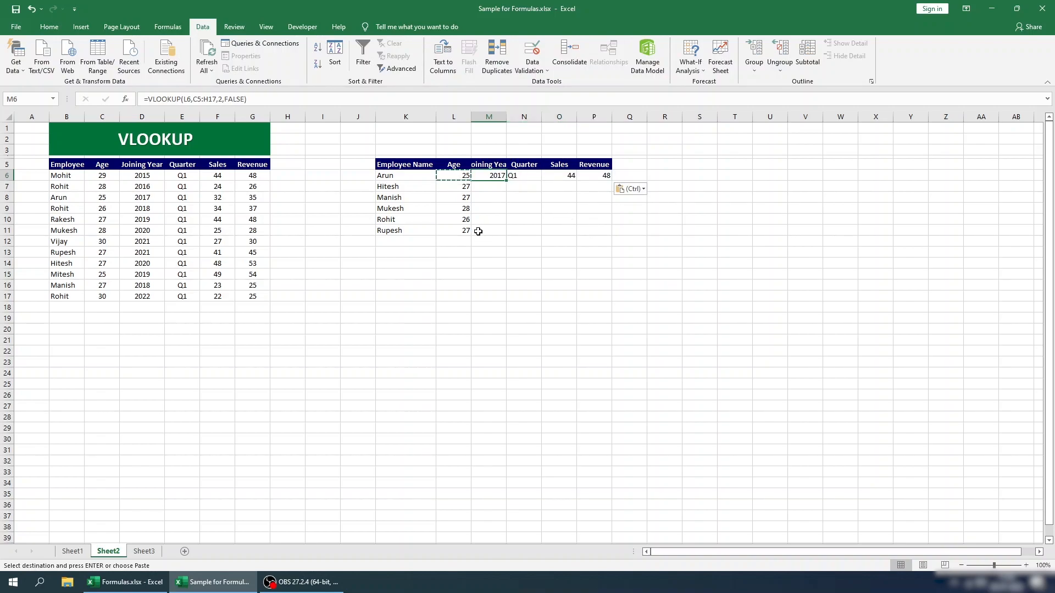
{"action": "left_click", "coordinate": [263, 97]}
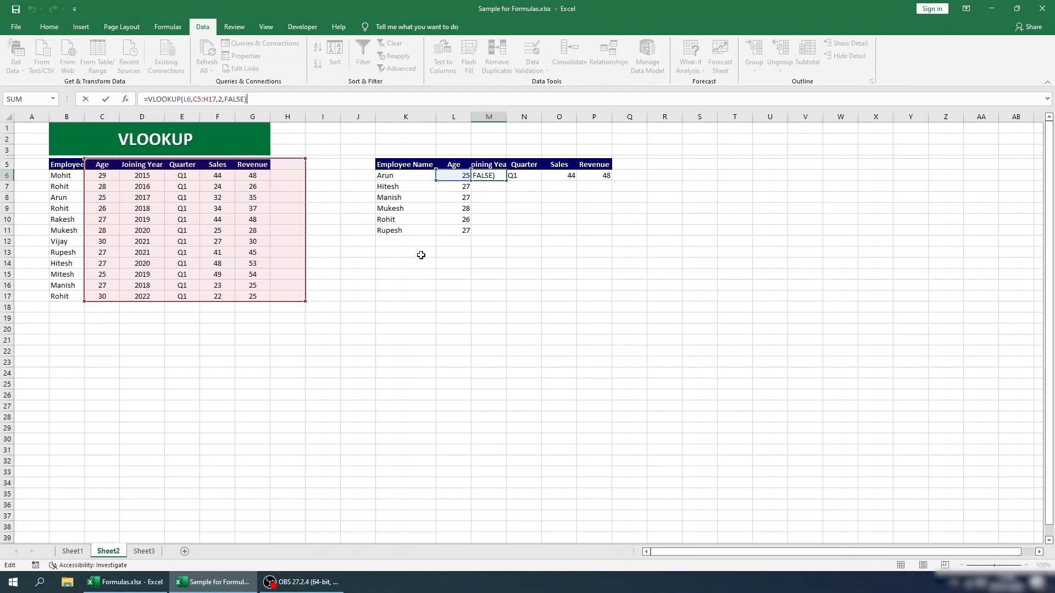
{"action": "key", "text": "ctrl+Return"}
{"action": "left_click", "coordinate": [452, 177]}
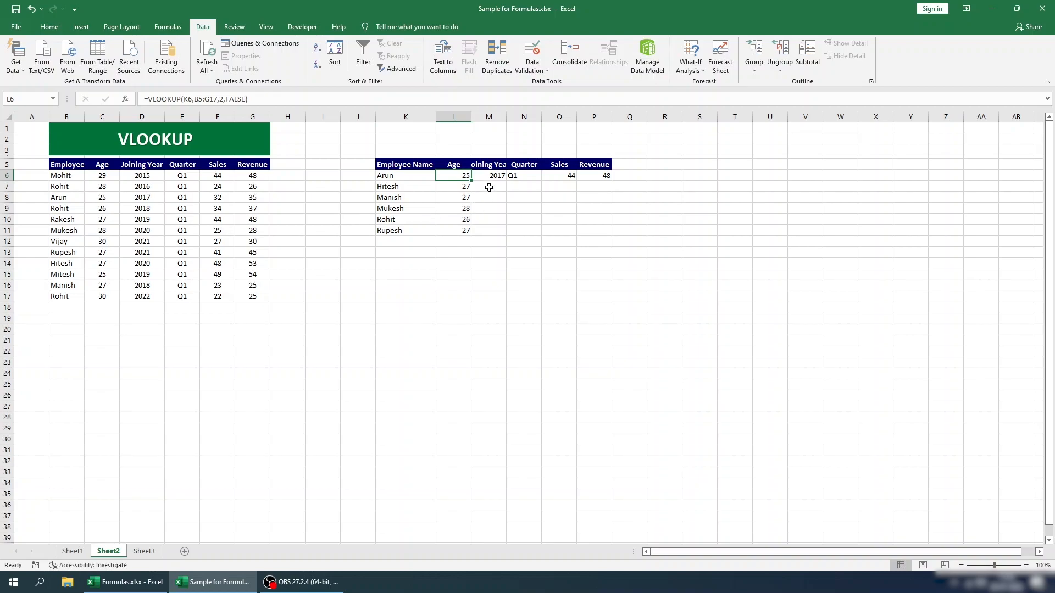
Step: Copy the VLOOKUP formulas in M6:P6 down to row 11
{"action": "left_click_drag", "start_coordinate": [491, 176], "coordinate": [604, 176]}
{"action": "key", "text": "ctrl+c"}
{"action": "left_click", "coordinate": [497, 232], "text": "shift"}
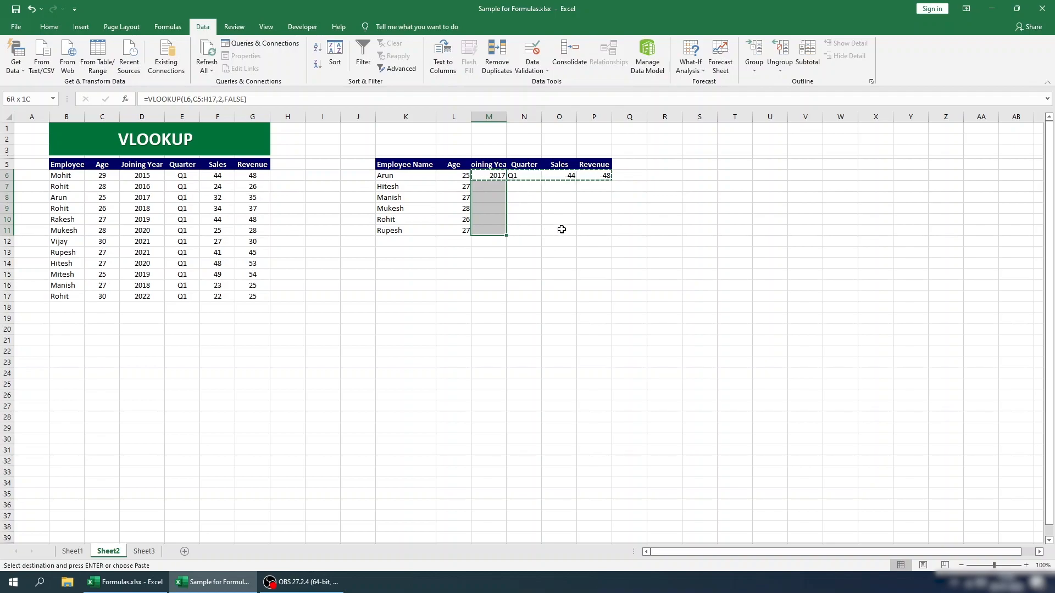
{"action": "key", "text": "ctrl+v"}
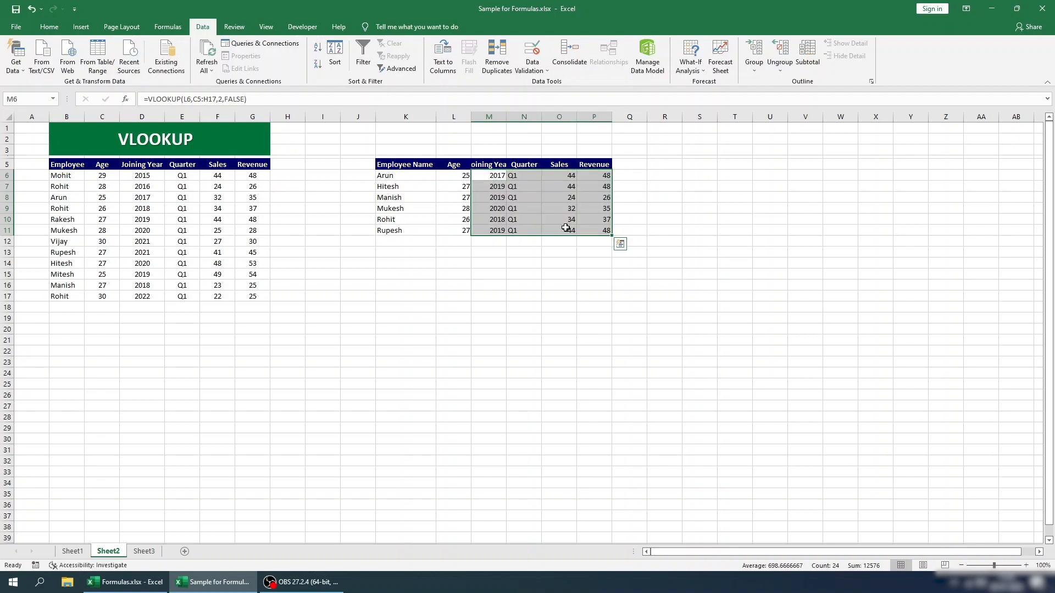
Step: Check the cell references used by the VLOOKUP formulas in L7 and M7
{"action": "left_click", "coordinate": [443, 186]}
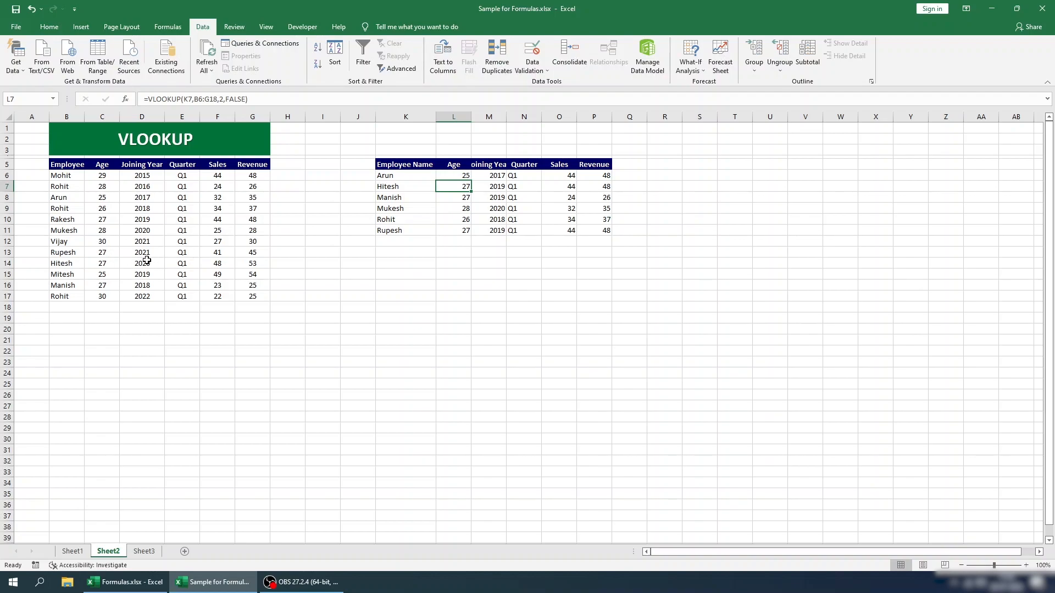
{"action": "left_click", "coordinate": [484, 186]}
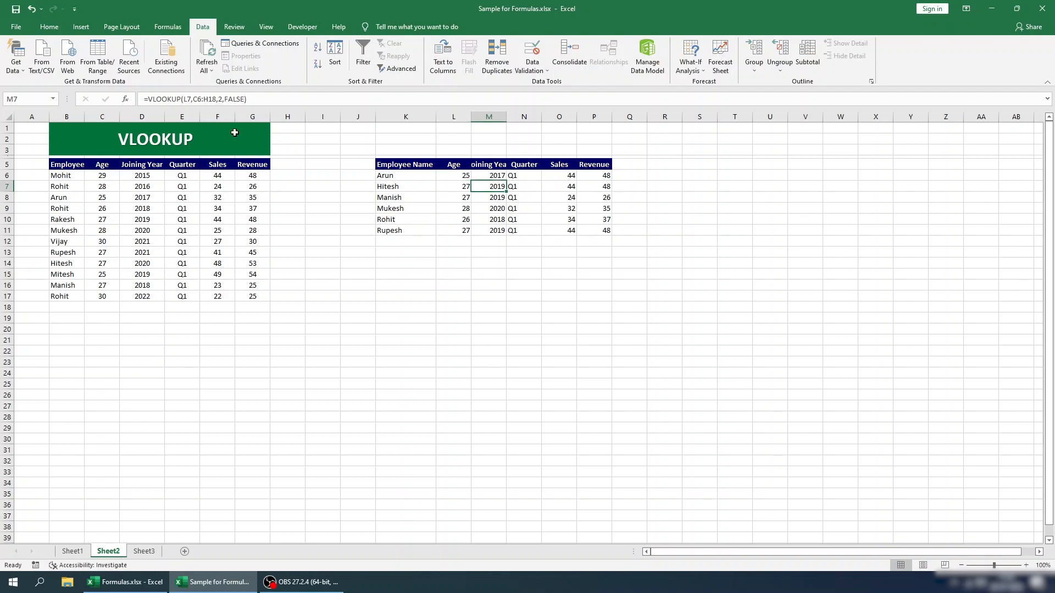
{"action": "left_click", "coordinate": [259, 100]}
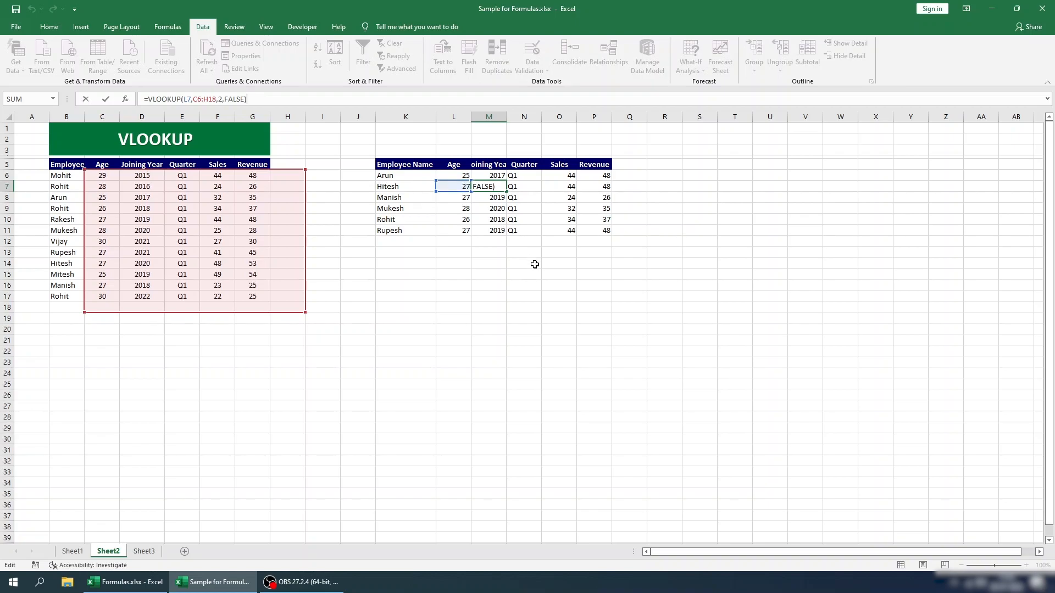
{"action": "key", "text": "ctrl+Return"}
Step: Clear the copied formulas from M6:P11
{"action": "left_click", "coordinate": [489, 174]}
{"action": "left_click", "coordinate": [601, 231], "text": "shift"}
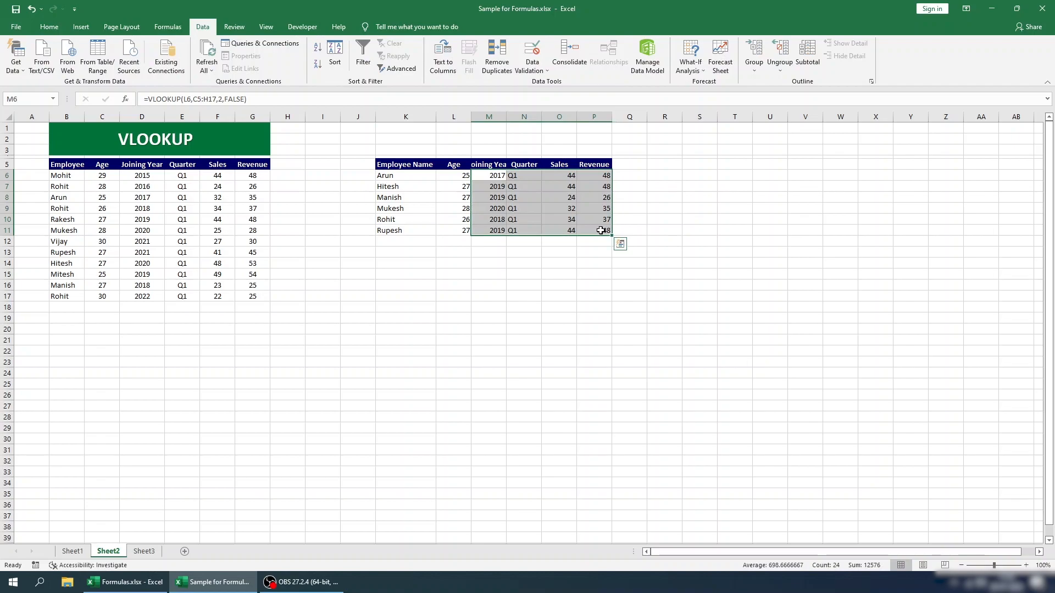
{"action": "key", "text": "Delete"}
Step: Make the table array in the L6 VLOOKUP absolute as $B$5:$G$17 and copy the formula down to L11
{"action": "left_click", "coordinate": [464, 178]}
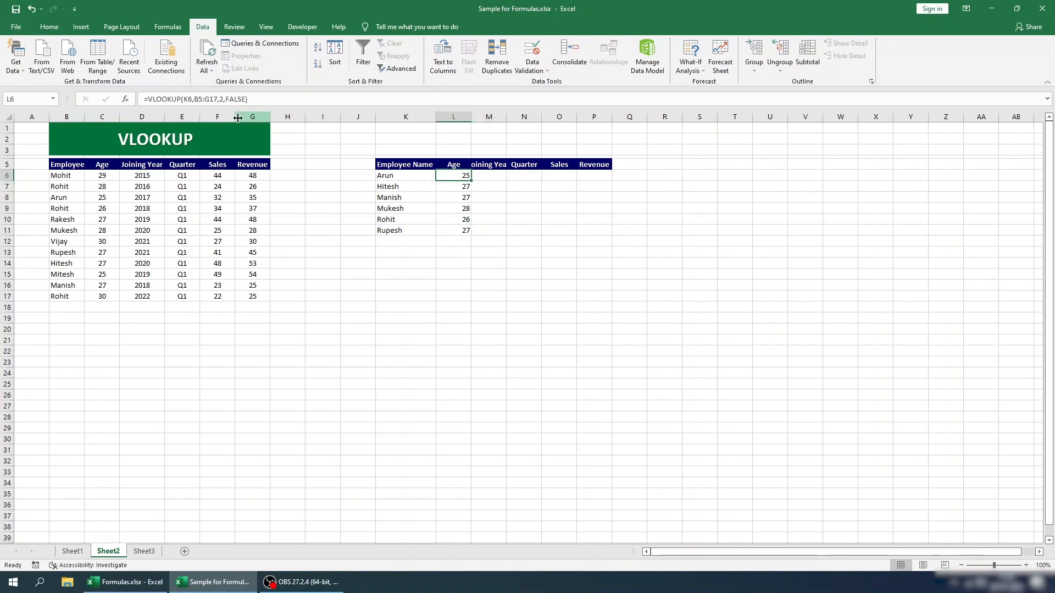
{"action": "left_click", "coordinate": [196, 100]}
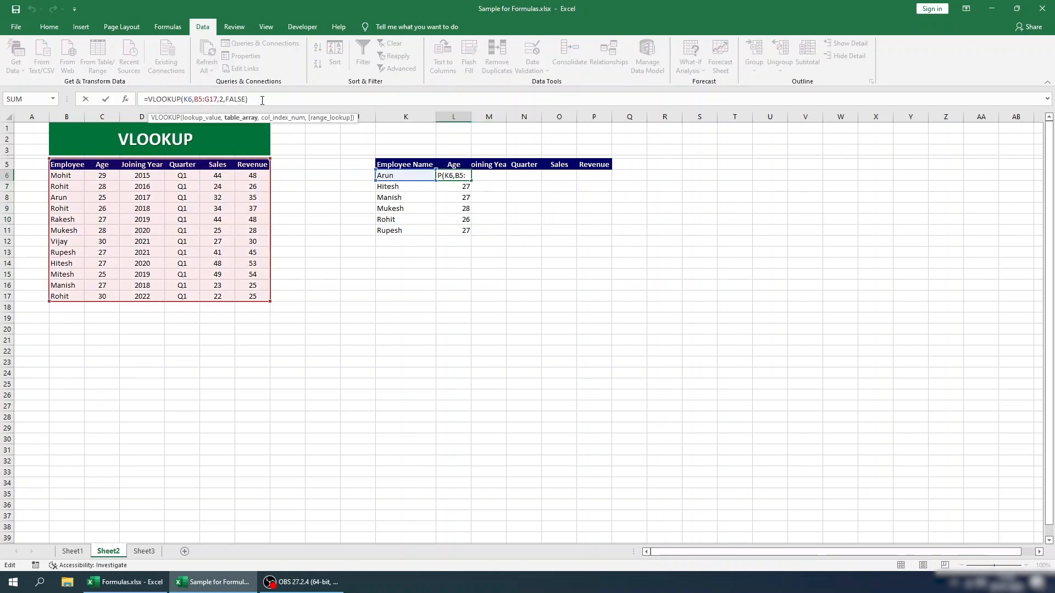
{"action": "type", "text": "$"}
{"action": "key", "text": "Right"}
{"action": "type", "text": "$B"}
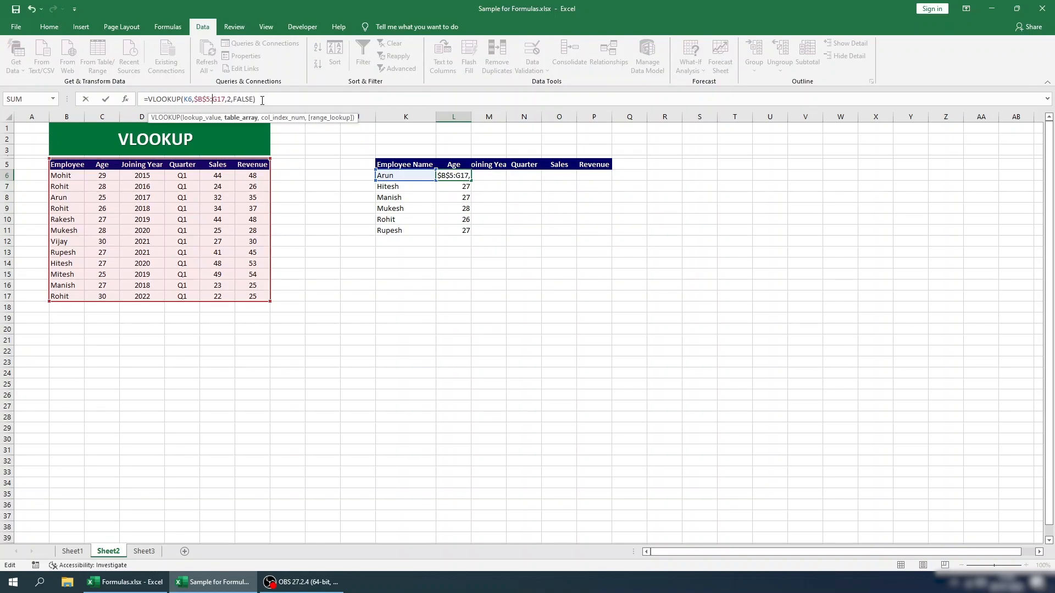
{"action": "type", "text": "$"}
{"action": "key", "text": "Right"}
{"action": "type", "text": "$"}
{"action": "key", "text": "ctrl+Return"}
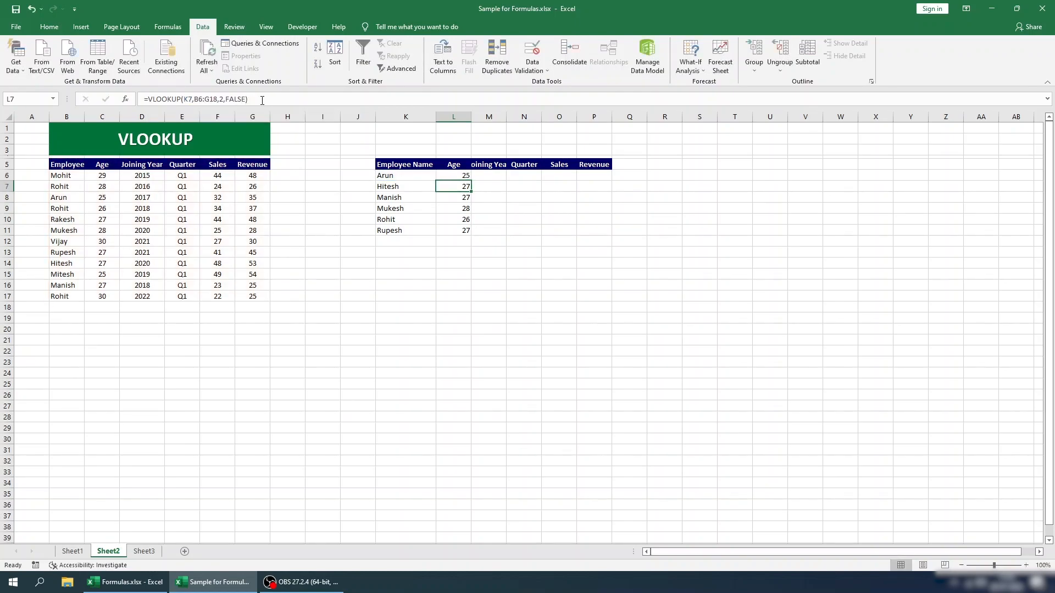
{"action": "key", "text": "ctrl+shift+Down"}
{"action": "key", "text": "ctrl+d"}
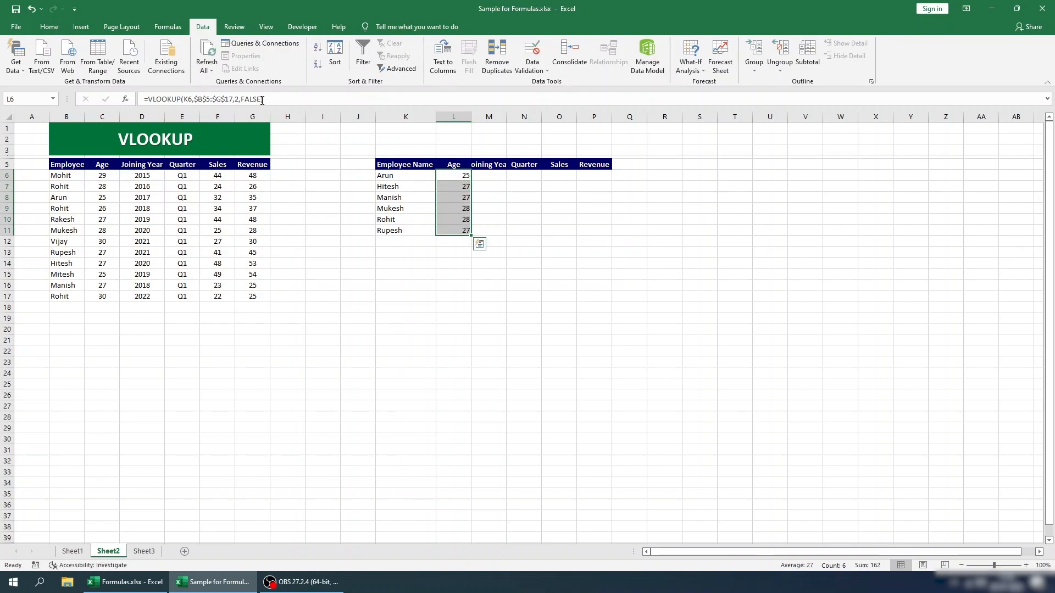
Step: Narrow the table array in the L6 VLOOKUP to $B$5:$C$17
{"action": "left_click", "coordinate": [228, 100]}
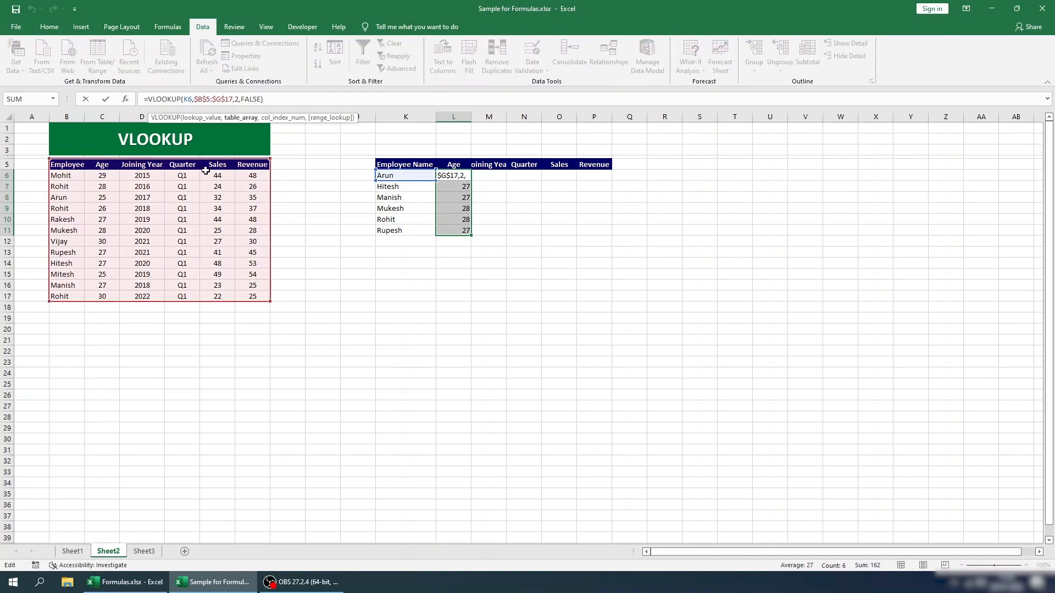
{"action": "left_click", "coordinate": [237, 99]}
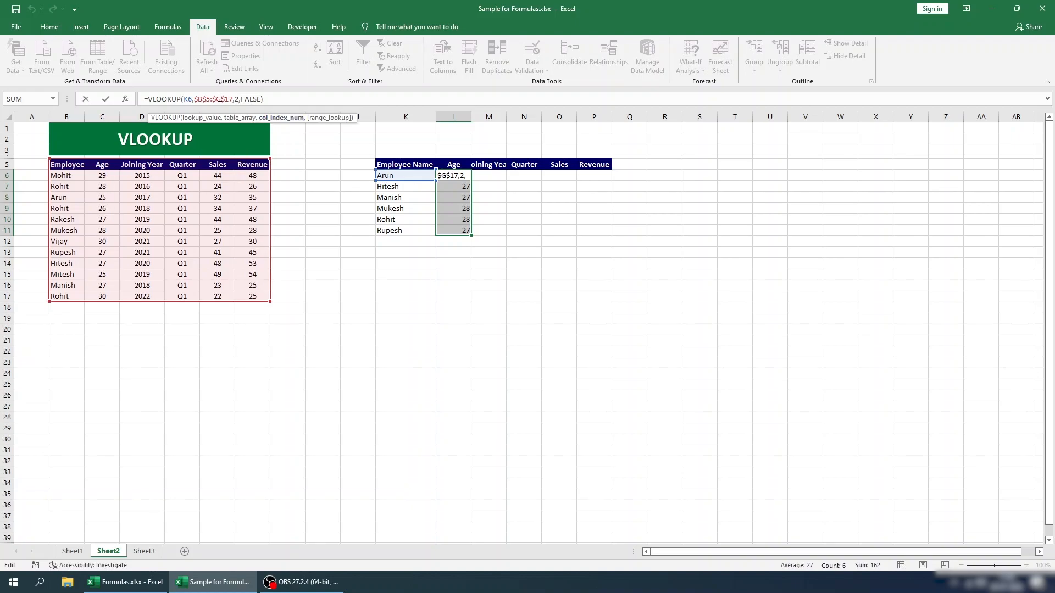
{"action": "left_click", "coordinate": [218, 99]}
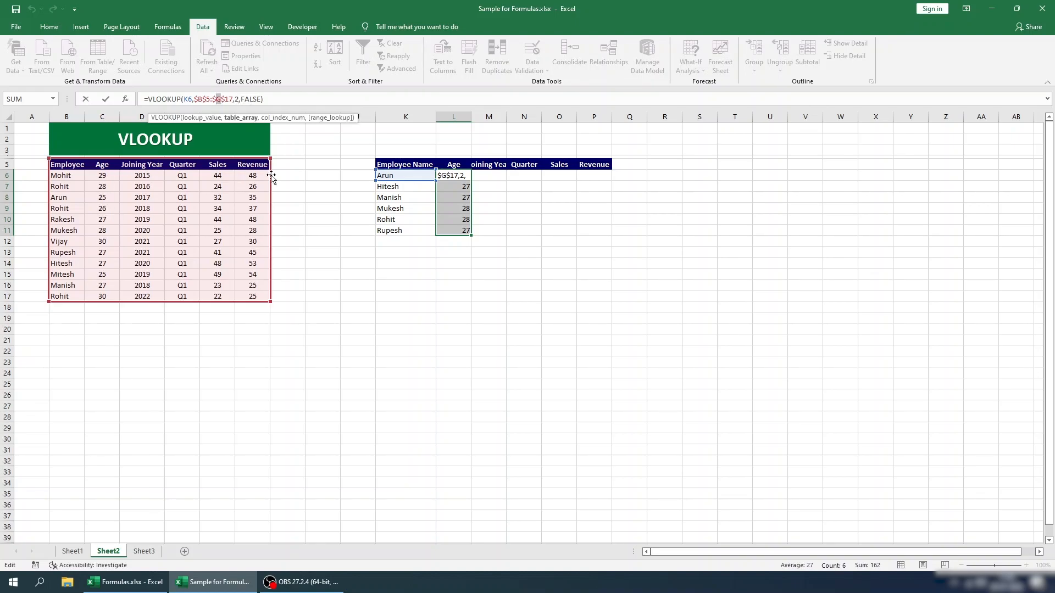
{"action": "type", "text": "C"}
{"action": "key", "text": "Return"}
{"action": "key", "text": "Up"}
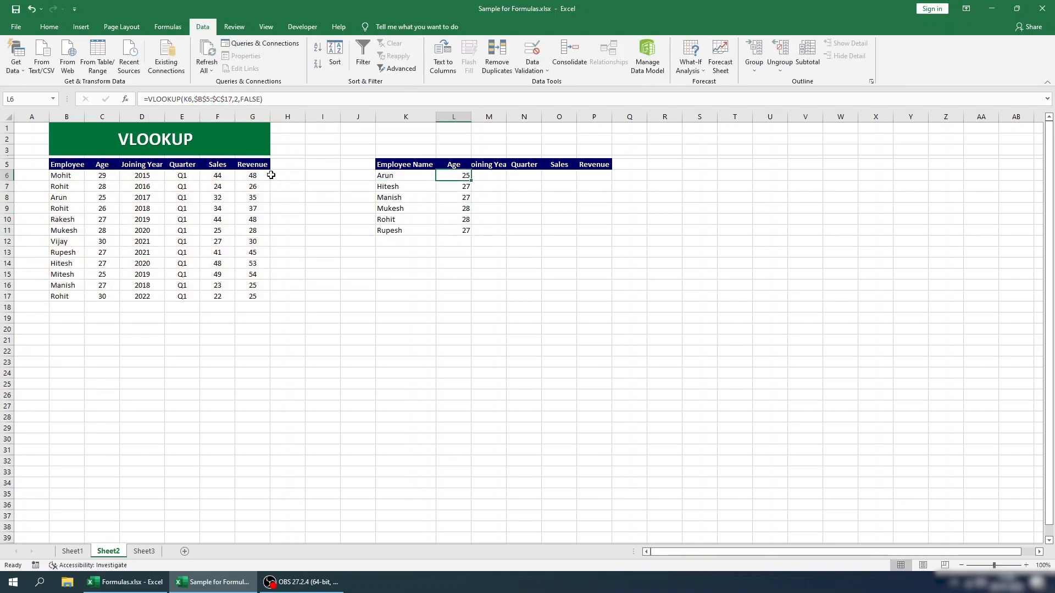
Step: Copy the narrowed L6 formula down to L11 and select its source range B5:C17 for reference
{"action": "key", "text": "ctrl+c"}
{"action": "key", "text": "ctrl+shift+Down"}
{"action": "key", "text": "ctrl+v"}
{"action": "key", "text": "Escape"}
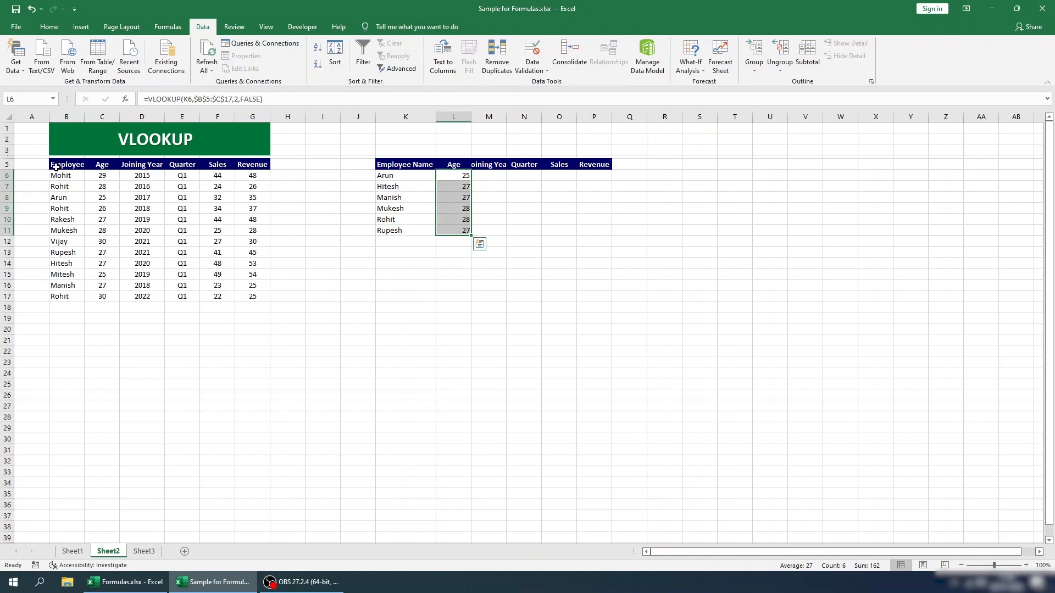
{"action": "left_click_drag", "start_coordinate": [74, 175], "coordinate": [99, 294]}
{"action": "left_click_drag", "start_coordinate": [75, 167], "coordinate": [113, 293]}
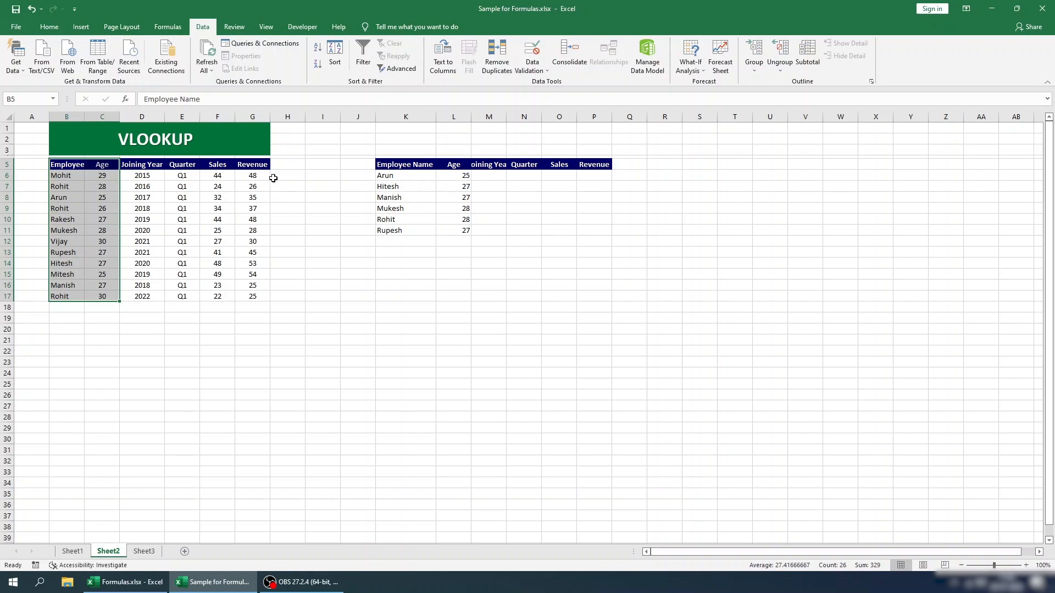
Step: Extend the table array in the L6 VLOOKUP to $B$5:$G$17
{"action": "left_click", "coordinate": [448, 175]}
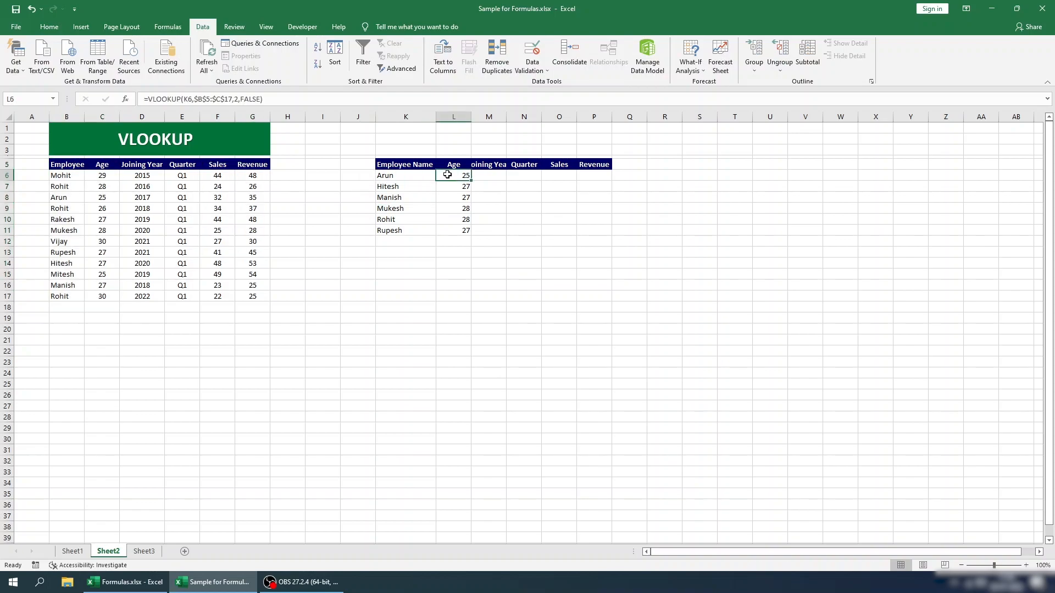
{"action": "left_click", "coordinate": [219, 99]}
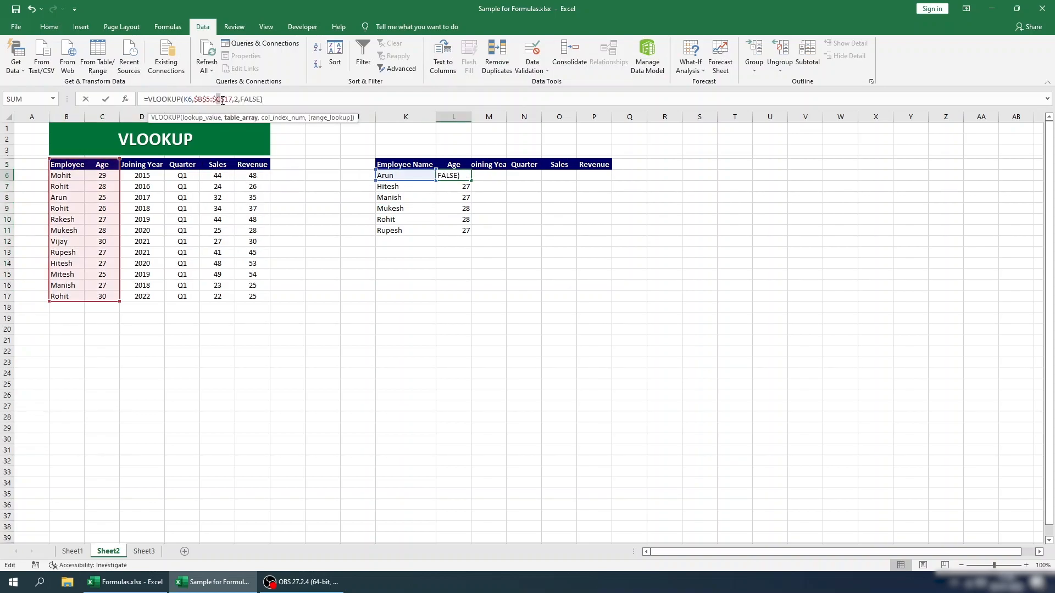
{"action": "key", "text": "BackSpace"}
{"action": "type", "text": "G"}
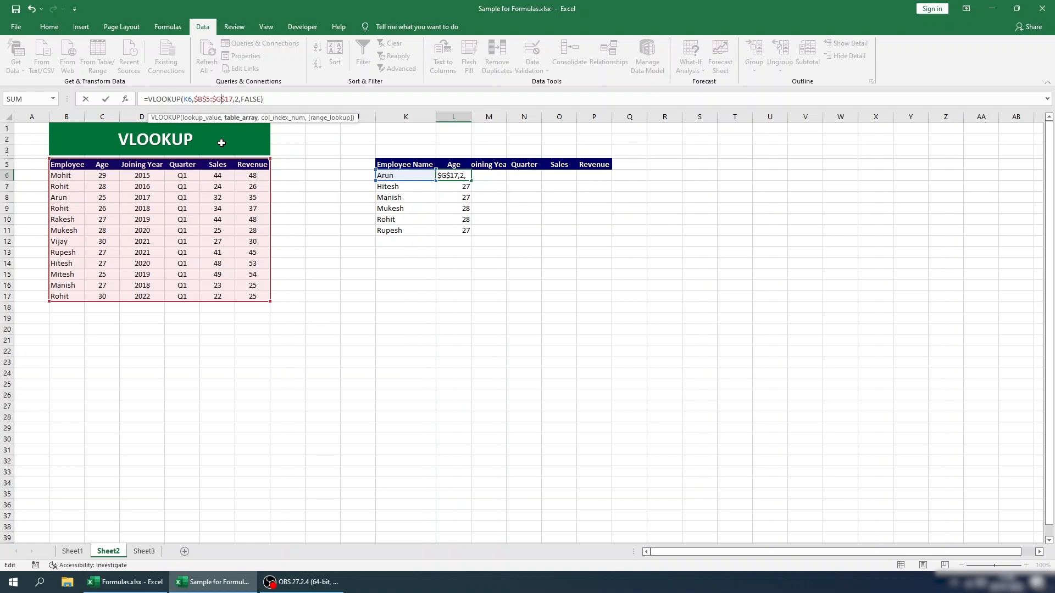
{"action": "key", "text": "Return"}
{"action": "key", "text": "Up"}
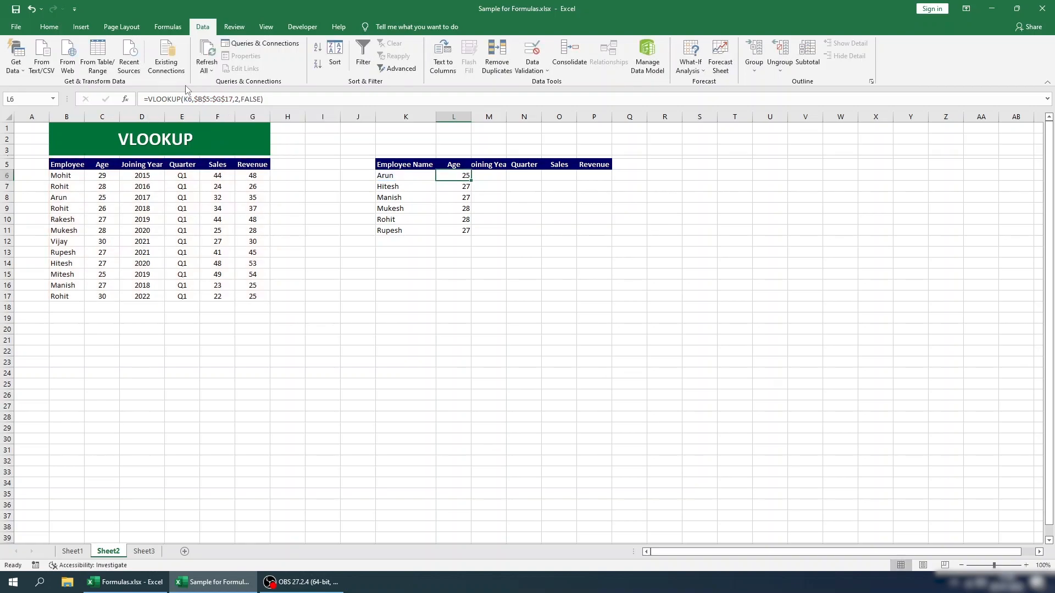
Step: Reuse the L6 formula text in M6 with column index 3, as =VLOOKUP(K6,$B$5:$G$17,3,FALSE)
{"action": "left_click", "coordinate": [148, 98]}
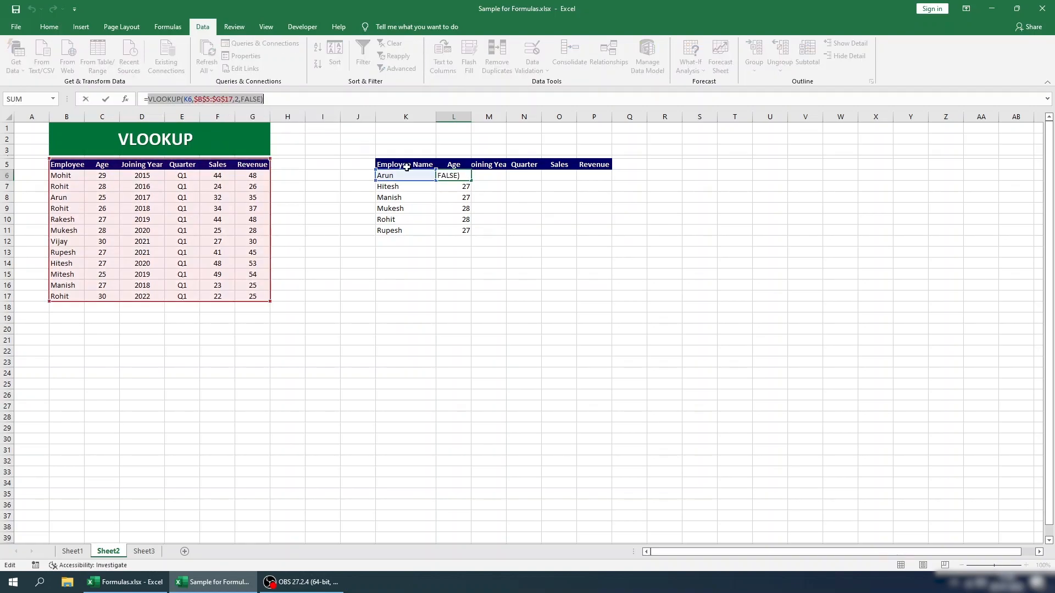
{"action": "key", "text": "Escape"}
{"action": "left_click", "coordinate": [485, 175]}
{"action": "key", "text": "F2"}
{"action": "key", "text": "ctrl+v"}
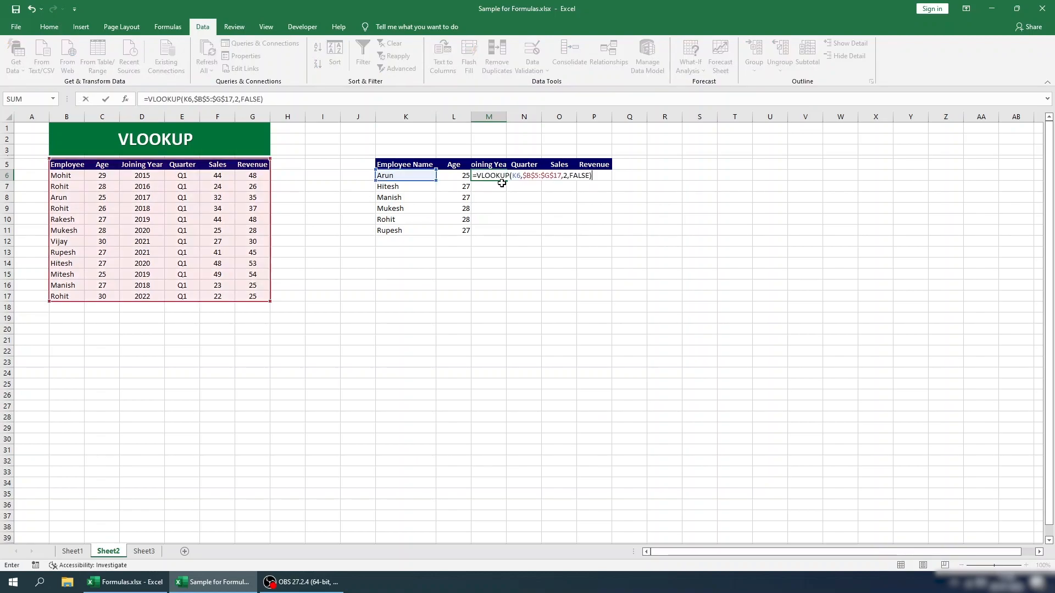
{"action": "left_click", "coordinate": [235, 99]}
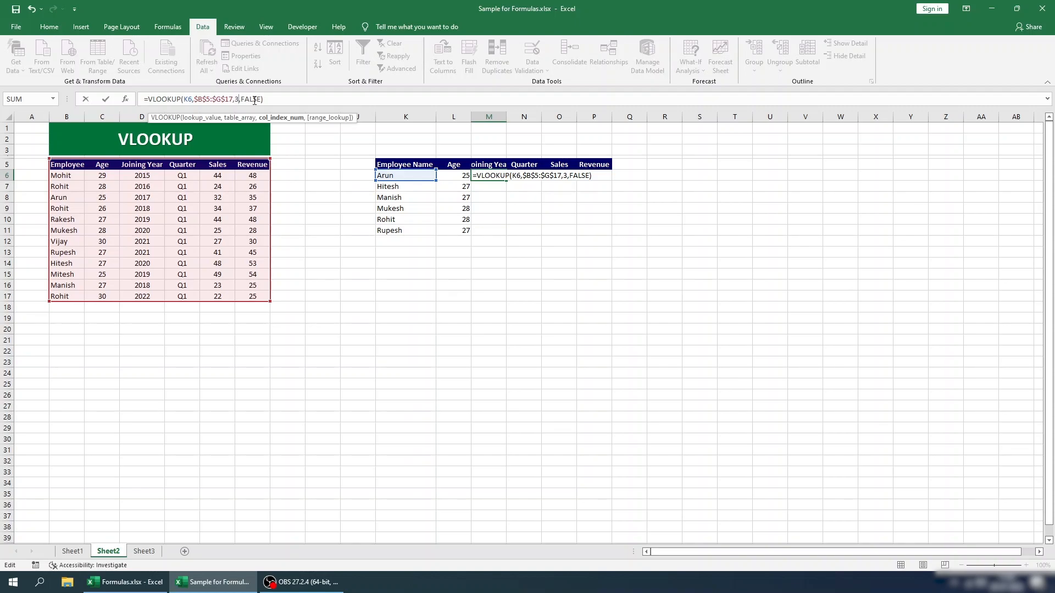
{"action": "key", "text": "Return"}
Step: Enter the same VLOOKUP formula in N6 with column index 4 for the Quarter
{"action": "key", "text": "Up"}
{"action": "key", "text": "Right"}
{"action": "type", "text": "="}
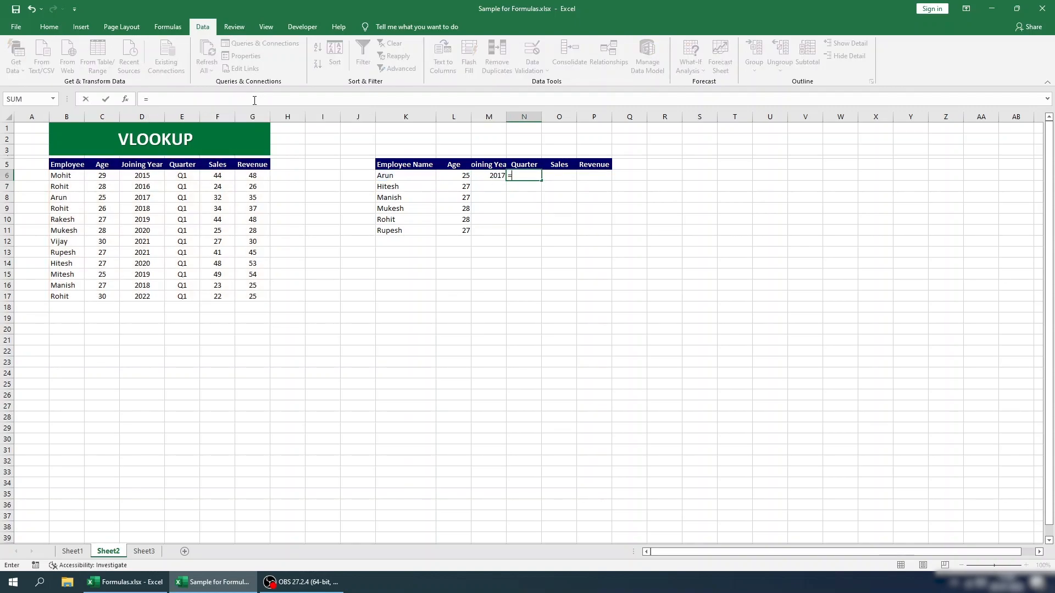
{"action": "key", "text": "ctrl+v"}
{"action": "left_click", "coordinate": [237, 99]}
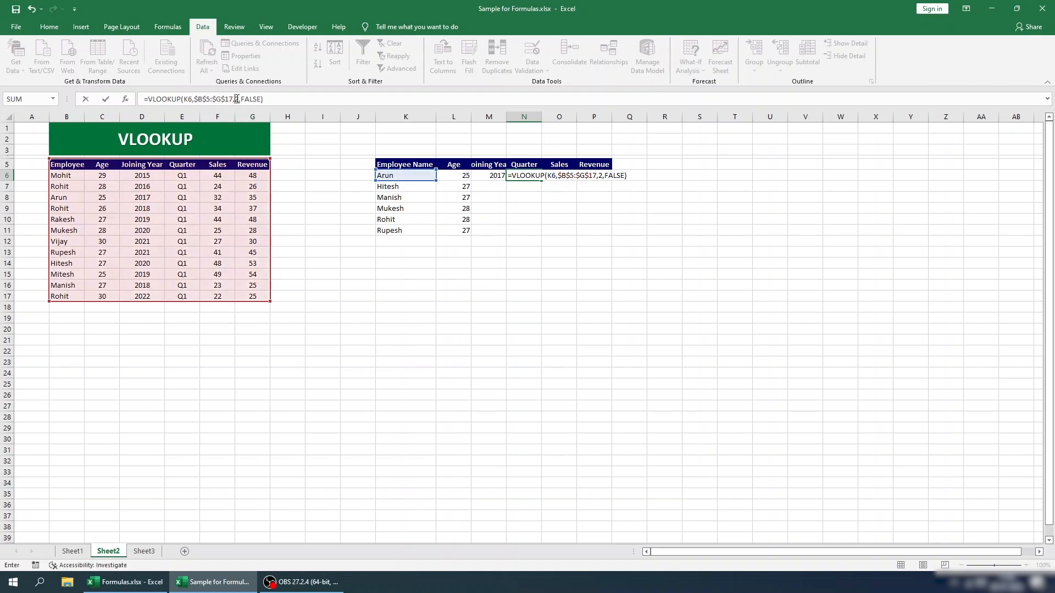
{"action": "key", "text": "BackSpace"}
{"action": "type", "text": "4"}
{"action": "key", "text": "ctrl+Return"}
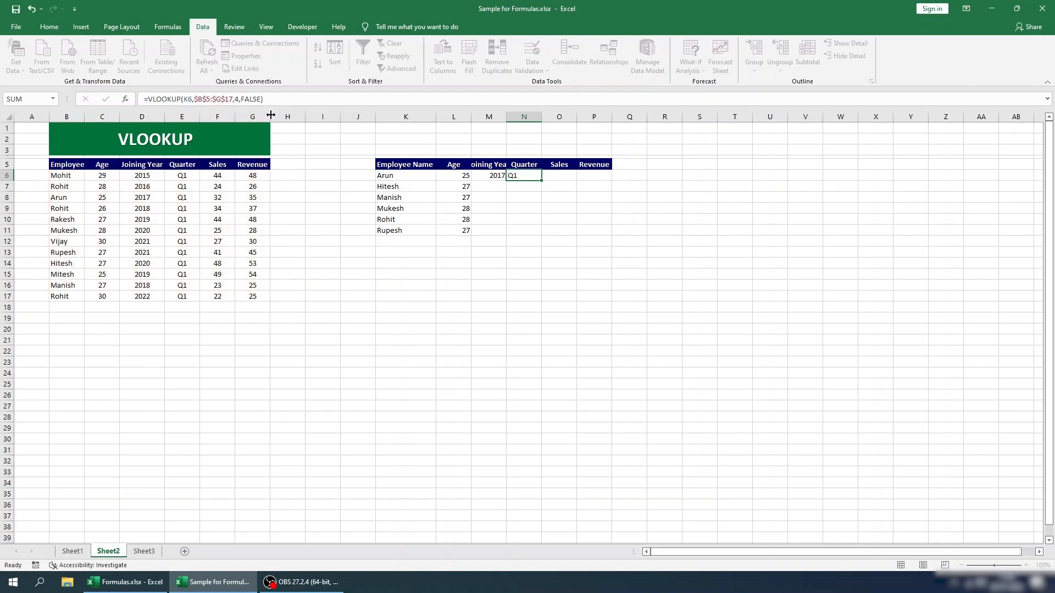
Step: Enter the same VLOOKUP formula in O6 with column index 5 for Sales
{"action": "key", "text": "Right"}
{"action": "type", "text": "="}
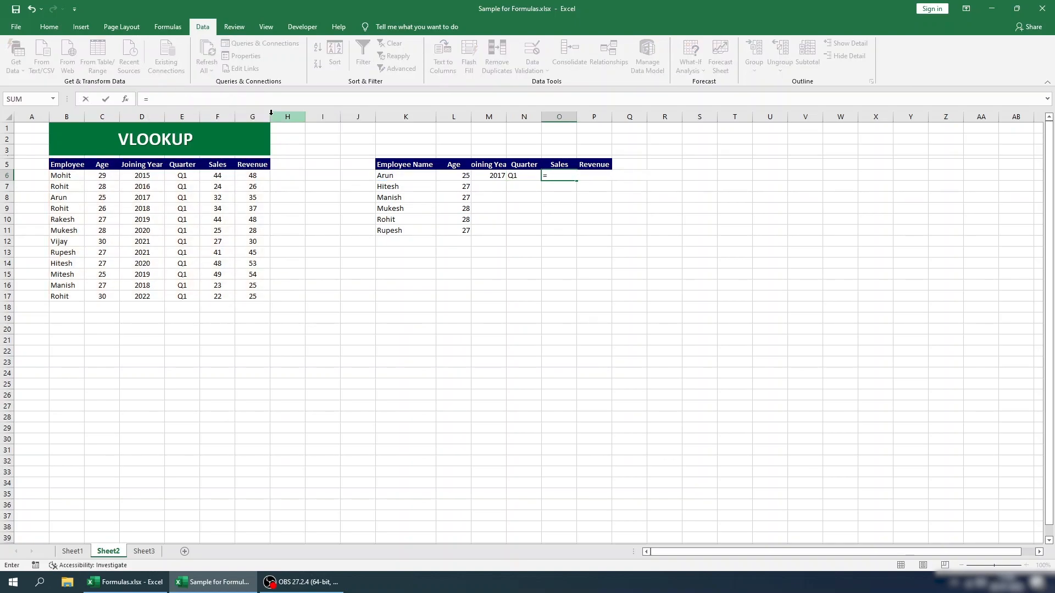
{"action": "key", "text": "ctrl+v"}
{"action": "left_click", "coordinate": [238, 98]}
{"action": "key", "text": "BackSpace"}
{"action": "type", "text": "5"}
{"action": "key", "text": "Return"}
Step: Enter the same VLOOKUP formula in P6 with the column index of the Revenue column
{"action": "key", "text": "Up"}
{"action": "key", "text": "Right"}
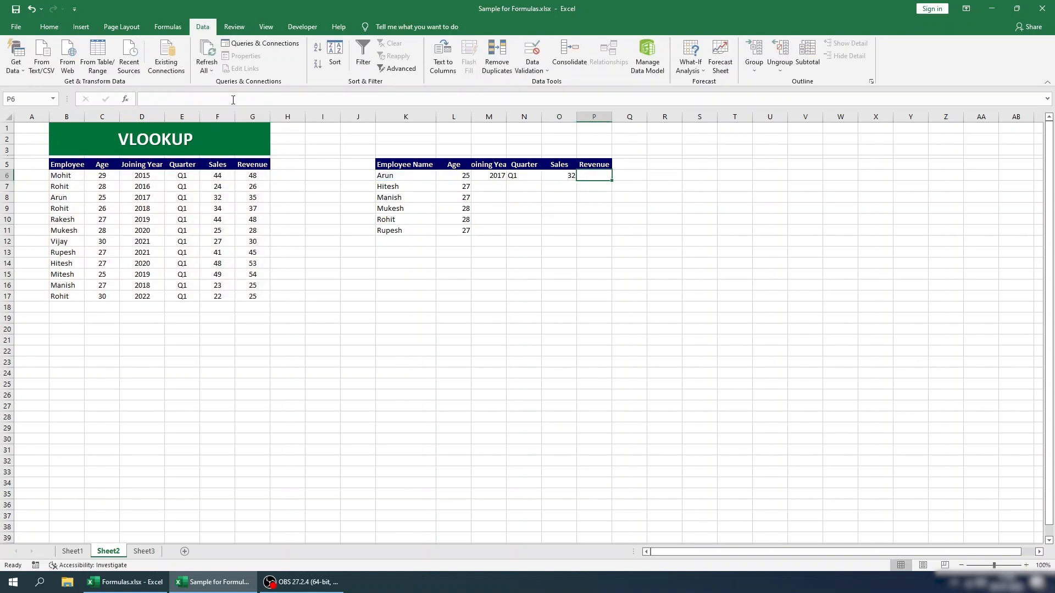
{"action": "type", "text": "="}
{"action": "key", "text": "ctrl+v"}
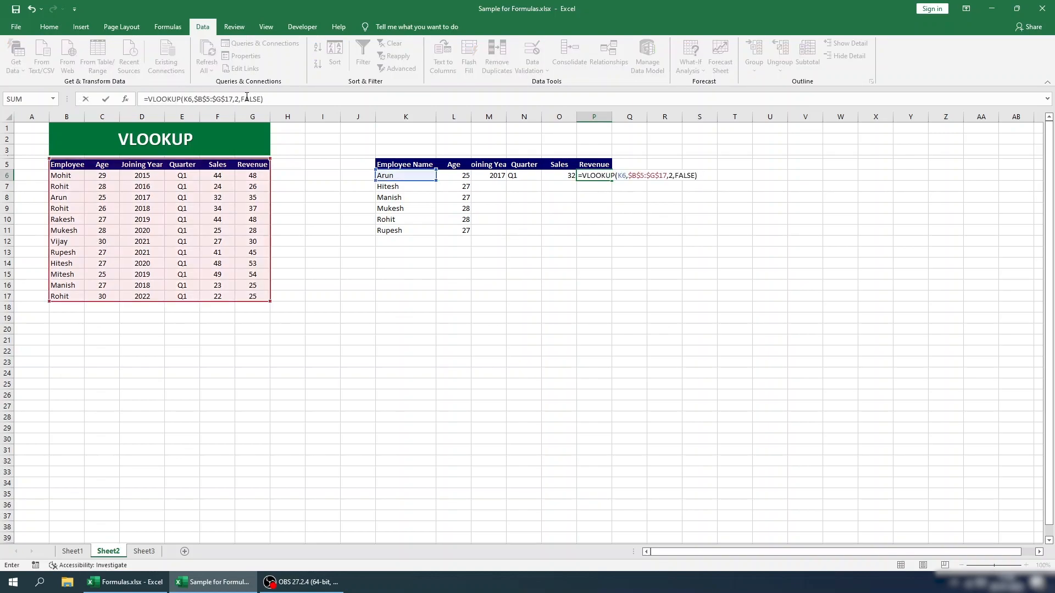
{"action": "left_click", "coordinate": [239, 98]}
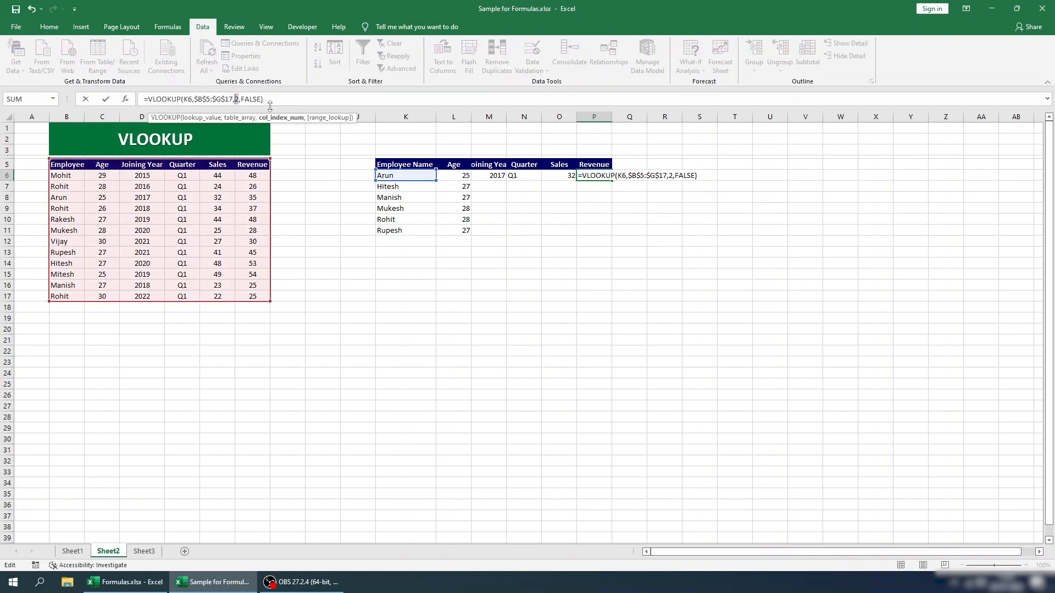
{"action": "key", "text": "Escape"}
Step: Review the VLOOKUP formulas across row 6 back to the Age column
{"action": "key", "text": "Left"}
{"action": "key", "text": "Left"}
{"action": "key", "text": "Left"}
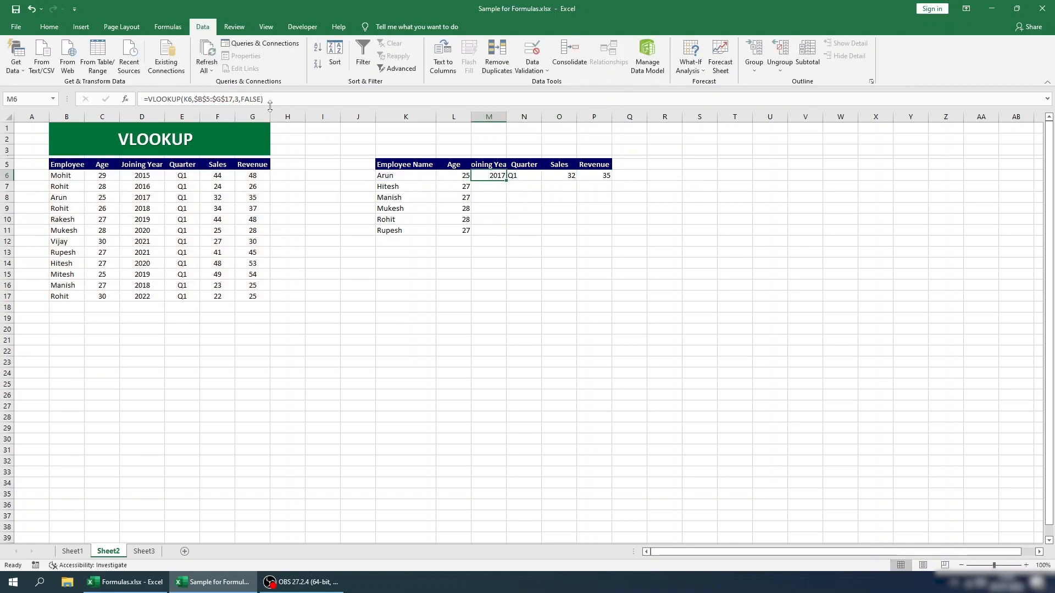
{"action": "key", "text": "Left"}
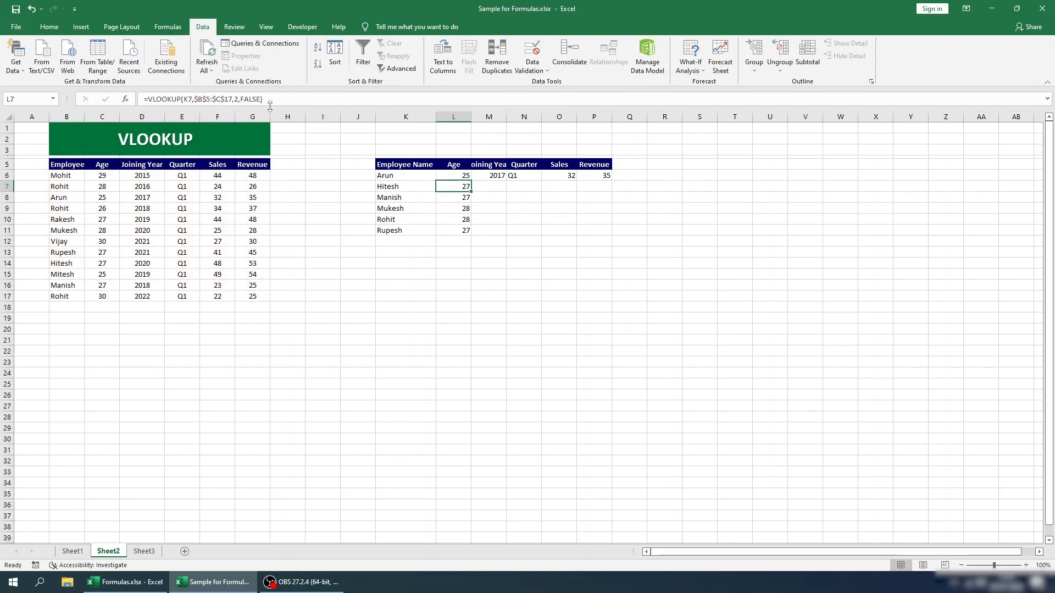
Step: Fill the source row B8:G8 with yellow and select the matching lookup row K6:P6
{"action": "left_click", "coordinate": [235, 199]}
{"action": "left_click_drag", "start_coordinate": [235, 198], "coordinate": [65, 197]}
{"action": "left_click", "coordinate": [55, 27]}
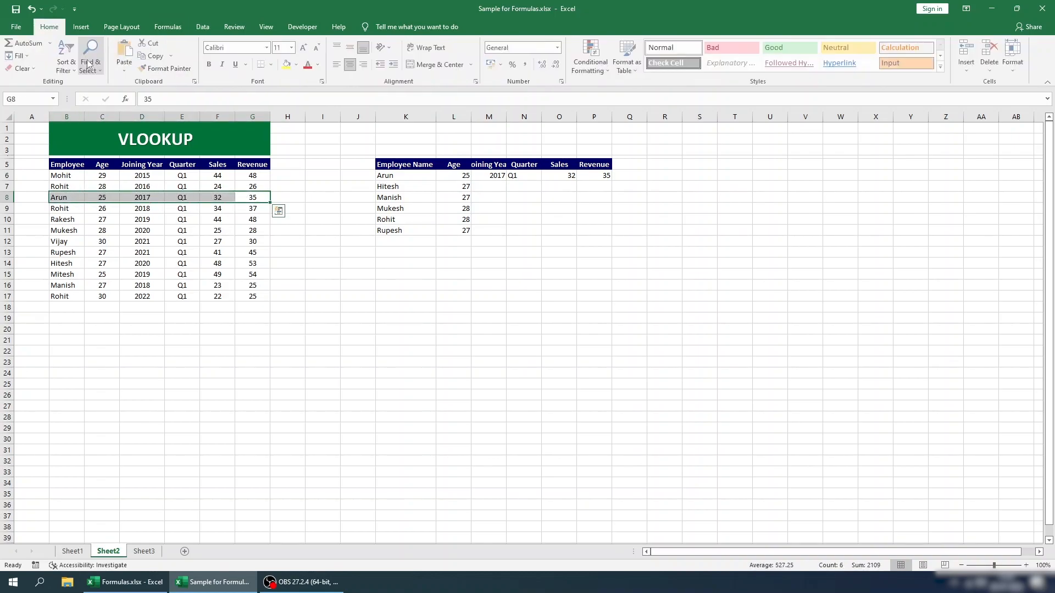
{"action": "left_click", "coordinate": [288, 64]}
{"action": "left_click_drag", "start_coordinate": [426, 175], "coordinate": [602, 177]}
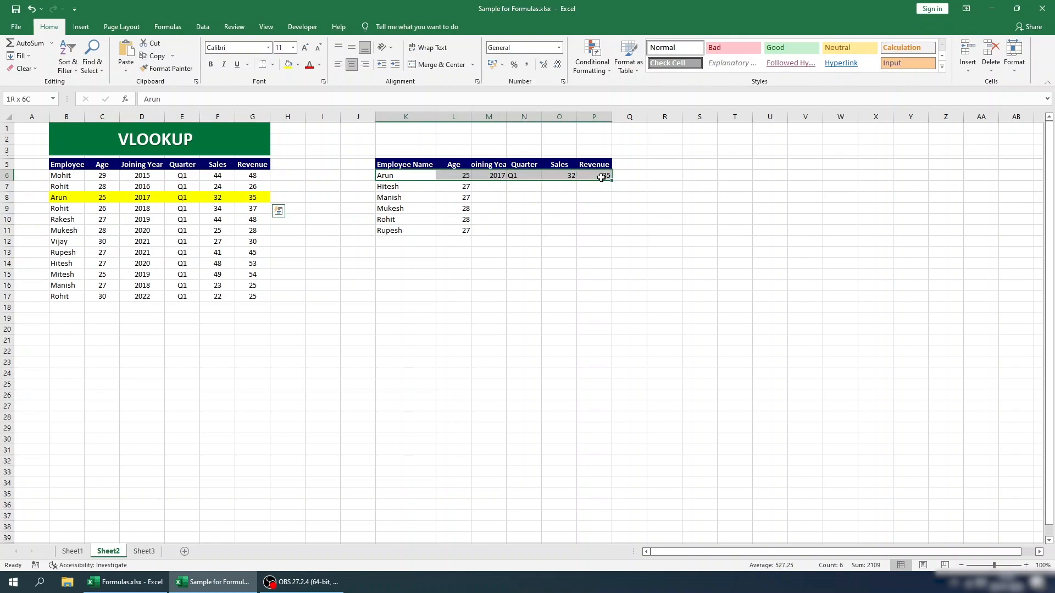
Step: Fill K6:P6 with yellow and copy the lookup formulas in M6:P6 down through row 11
{"action": "left_click", "coordinate": [288, 65]}
{"action": "left_click_drag", "start_coordinate": [495, 179], "coordinate": [582, 179]}
{"action": "key", "text": "ctrl+c"}
{"action": "left_click", "coordinate": [509, 231], "text": "shift"}
{"action": "key", "text": "Return"}
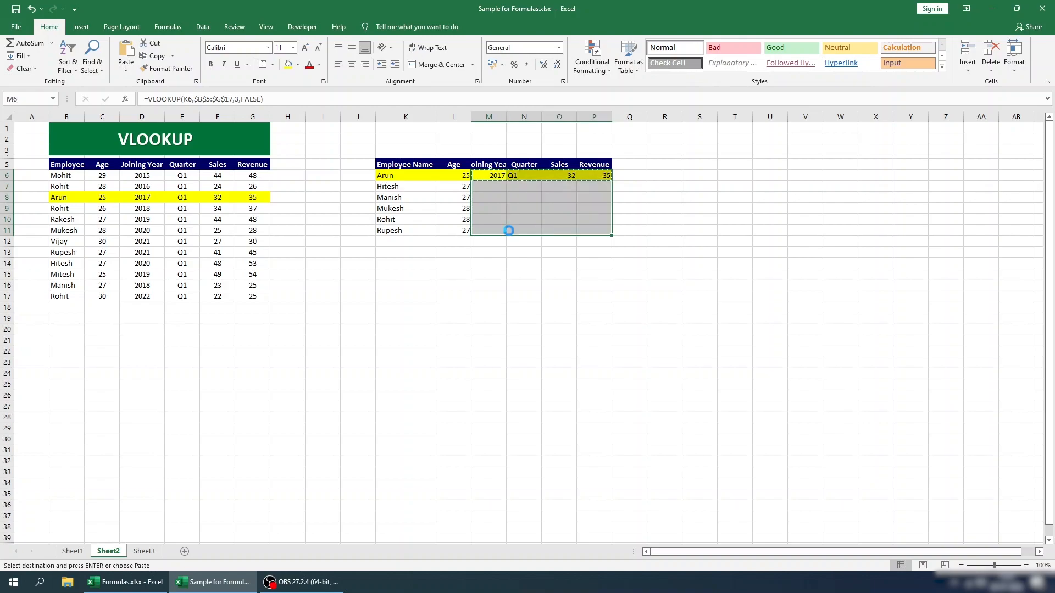
{"action": "left_click", "coordinate": [512, 277]}
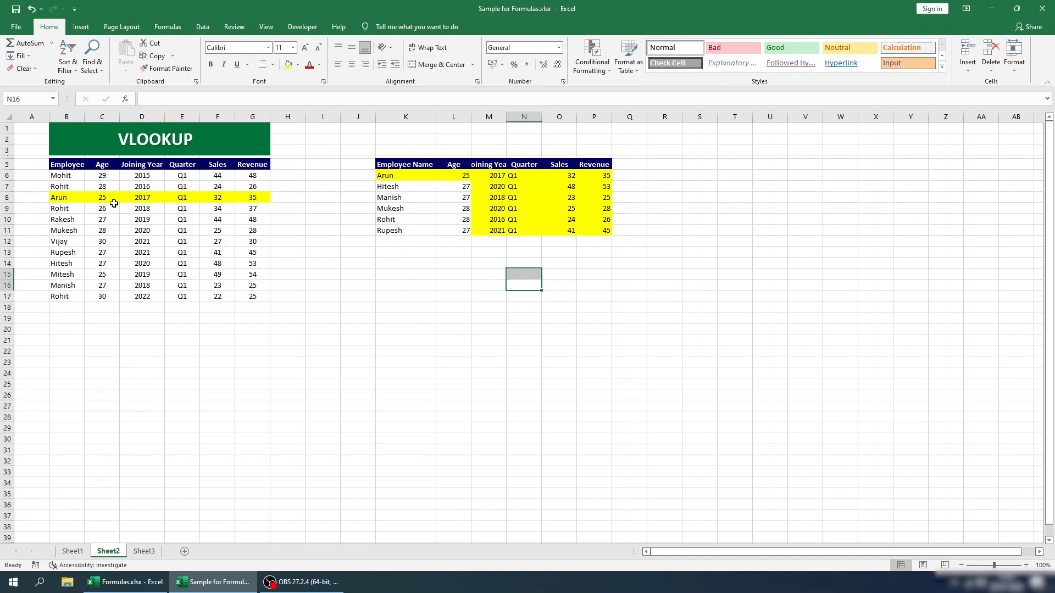
Step: Clear the lookup results in L6:P11 and set those cells to No Fill
{"action": "left_click_drag", "start_coordinate": [59, 198], "coordinate": [256, 199]}
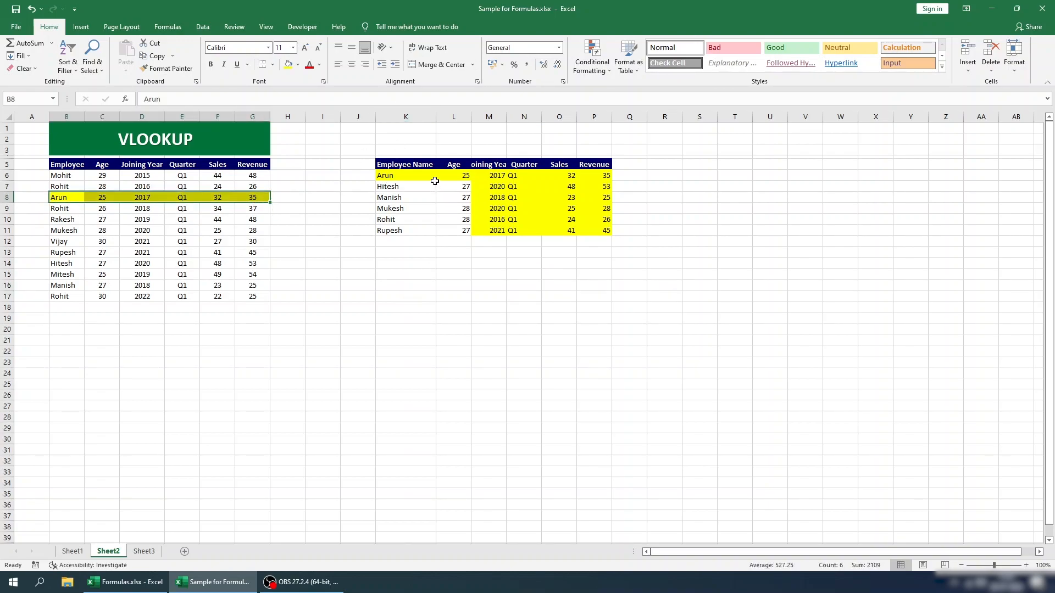
{"action": "left_click_drag", "start_coordinate": [434, 186], "coordinate": [607, 231]}
{"action": "left_click_drag", "start_coordinate": [419, 174], "coordinate": [604, 229]}
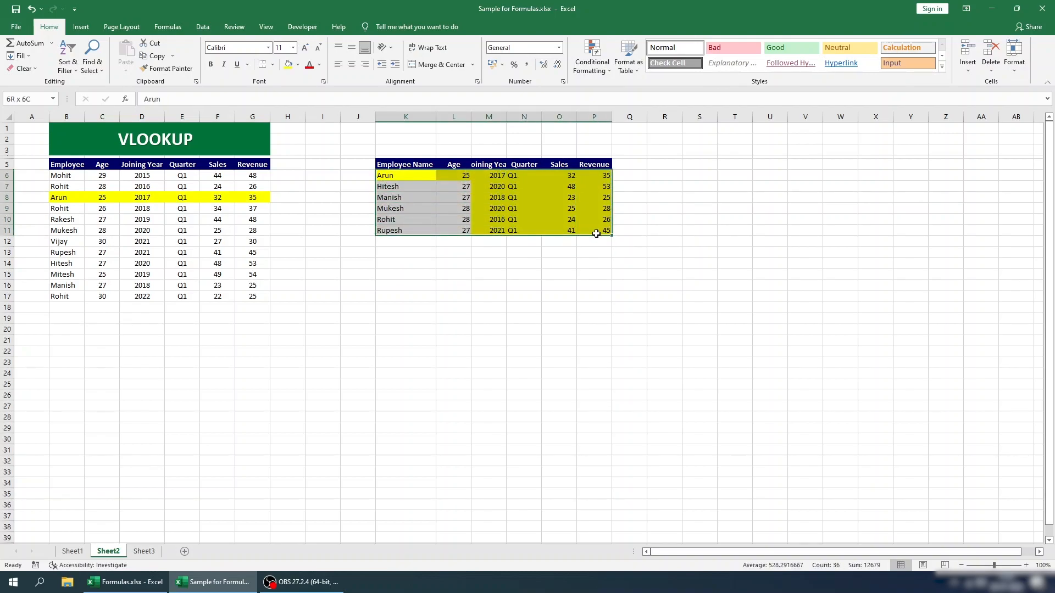
{"action": "left_click", "coordinate": [466, 176]}
{"action": "left_click", "coordinate": [605, 233], "text": "shift"}
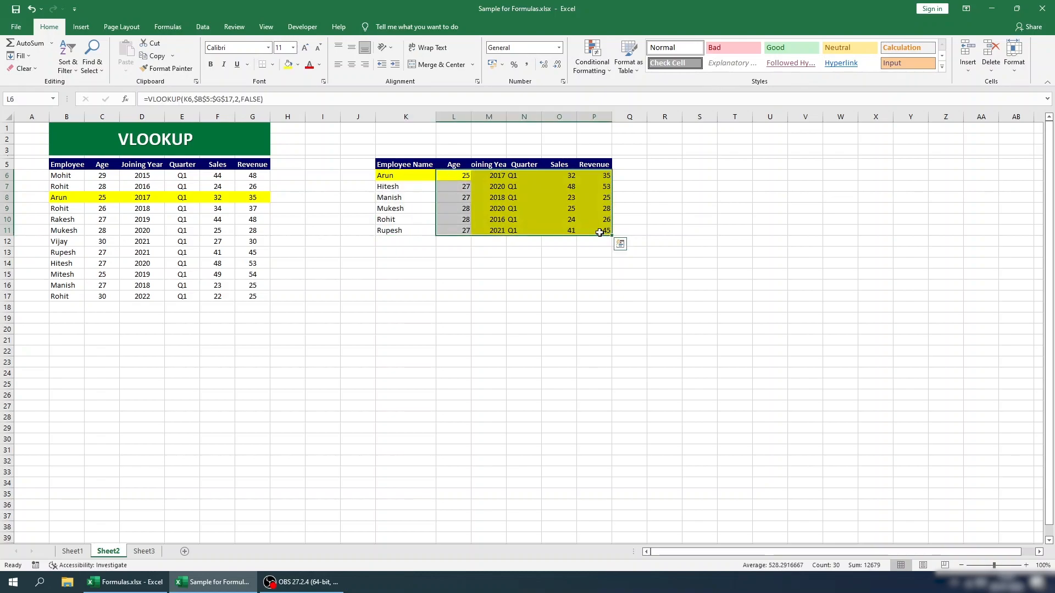
{"action": "key", "text": "Delete"}
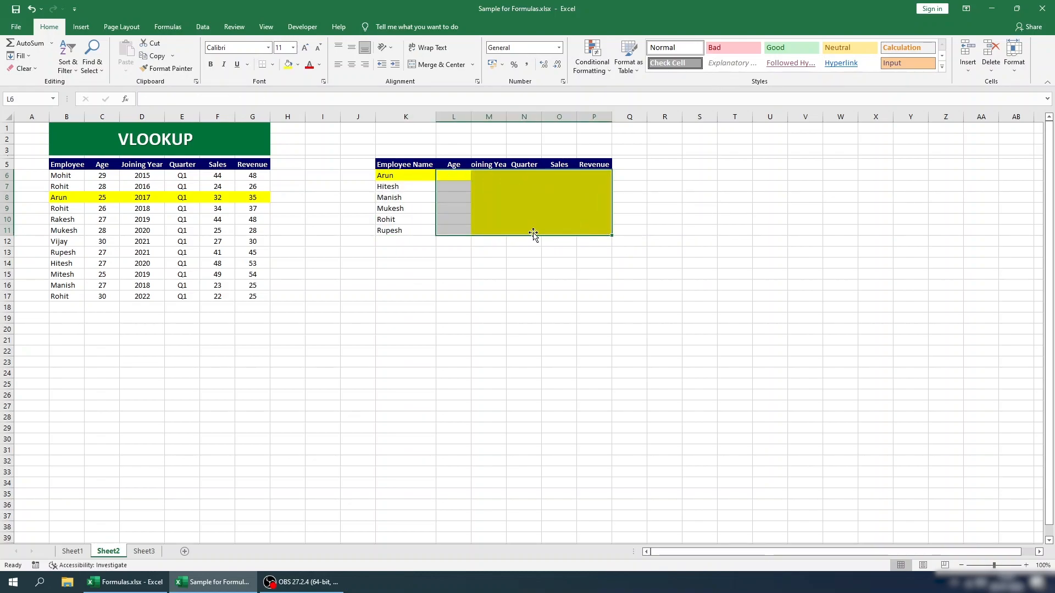
{"action": "left_click", "coordinate": [297, 65]}
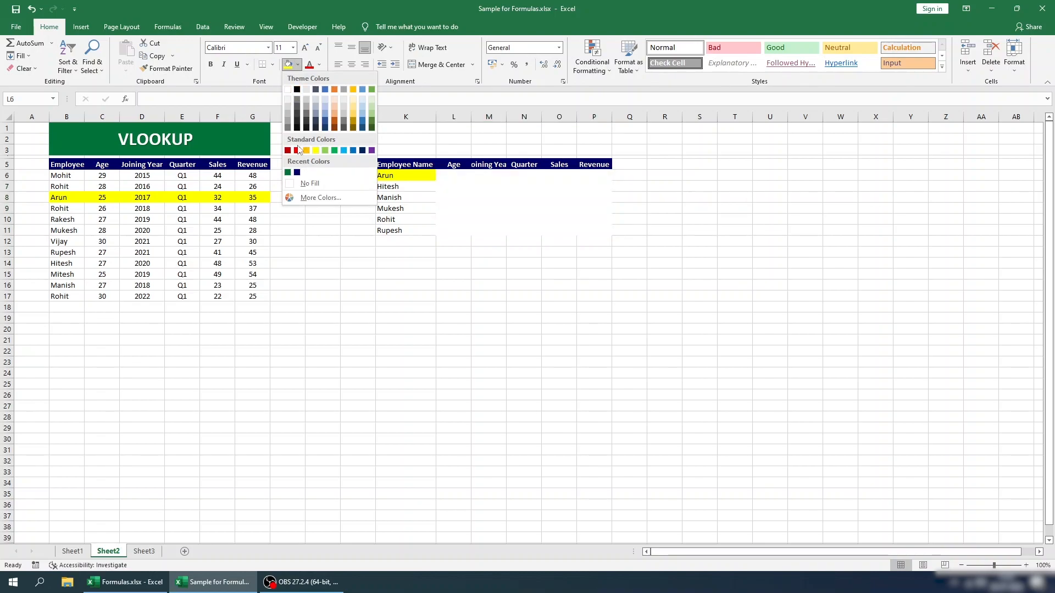
{"action": "left_click", "coordinate": [309, 183]}
{"action": "left_click", "coordinate": [456, 309]}
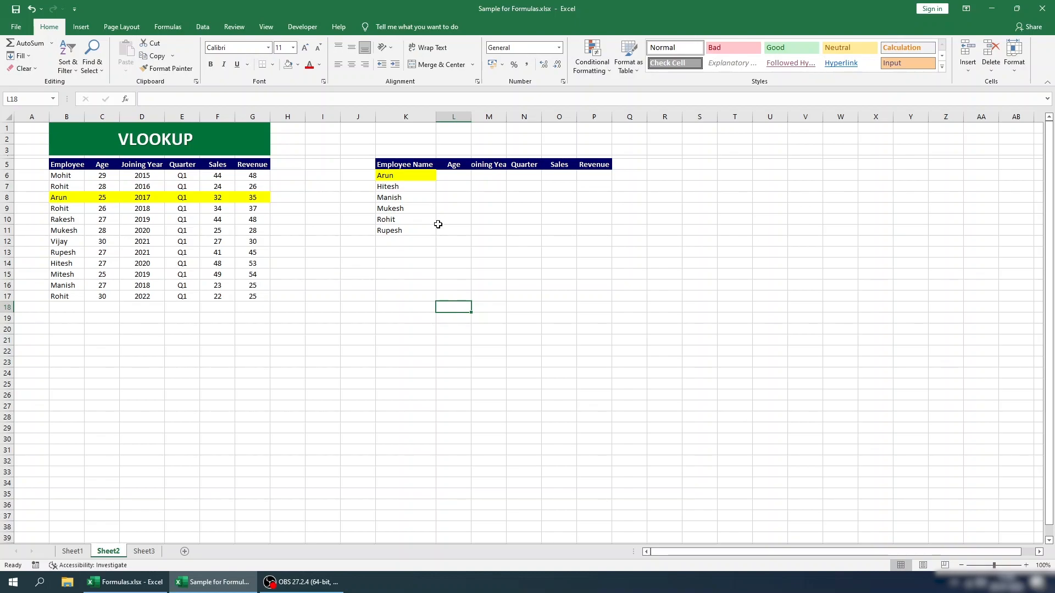
Step: Start a SUMIF formula in L6 with column C as the range
{"action": "left_click", "coordinate": [448, 175]}
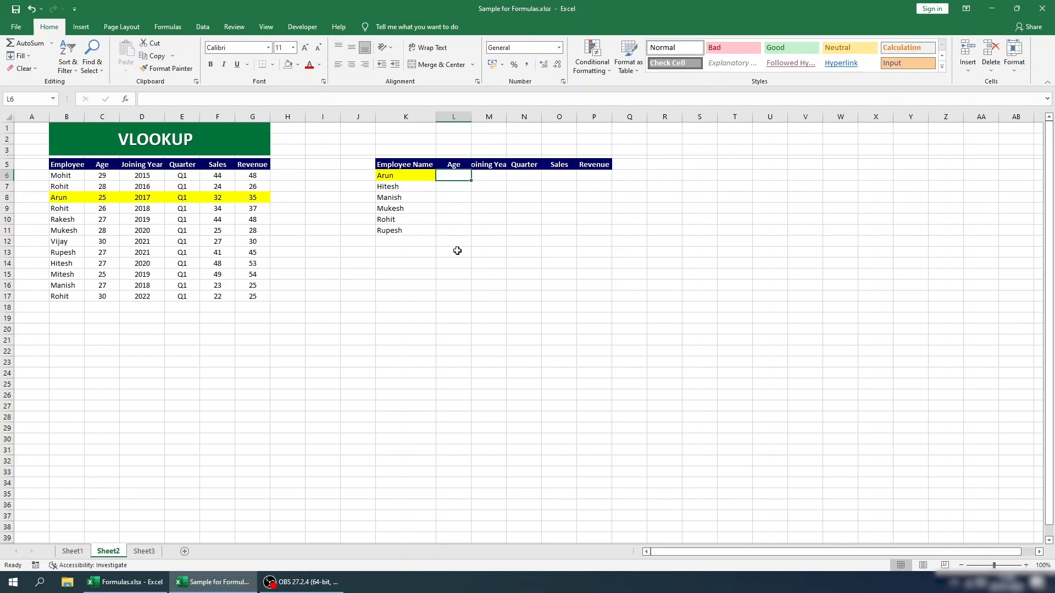
{"action": "type", "text": "=sum"}
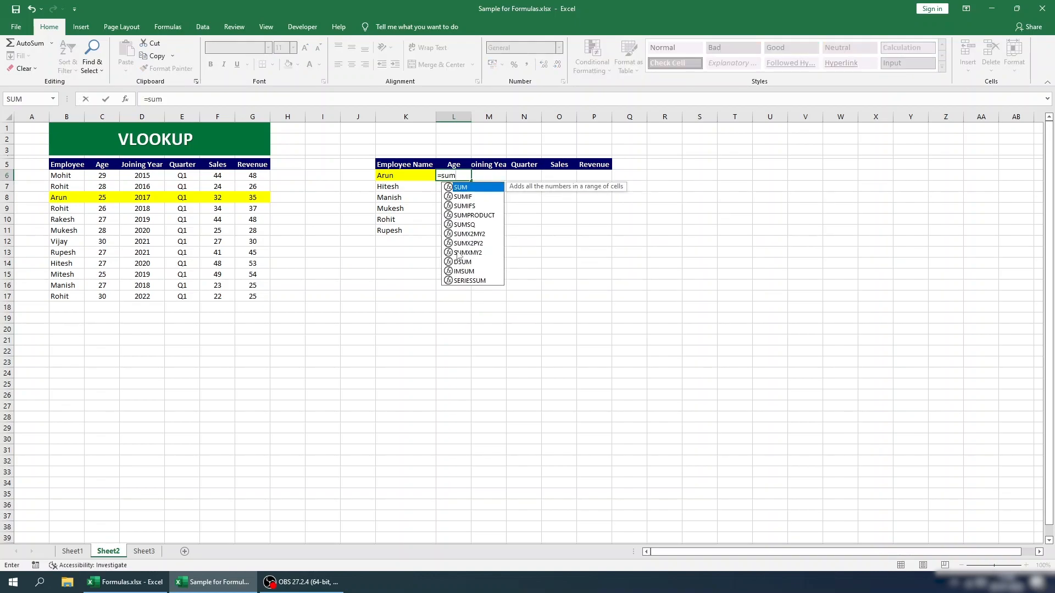
{"action": "key", "text": "Down"}
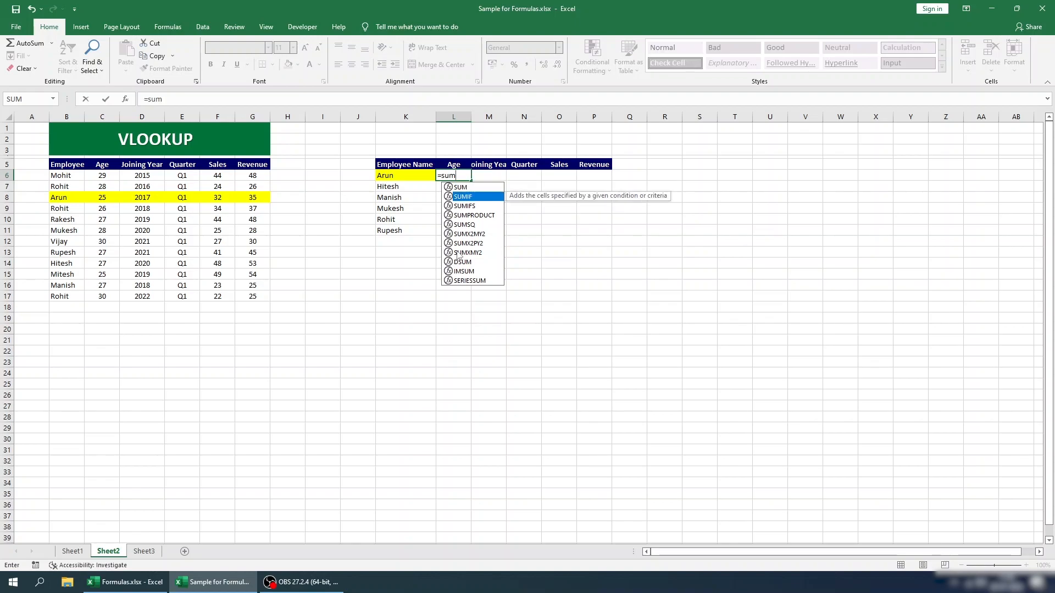
{"action": "key", "text": "Tab"}
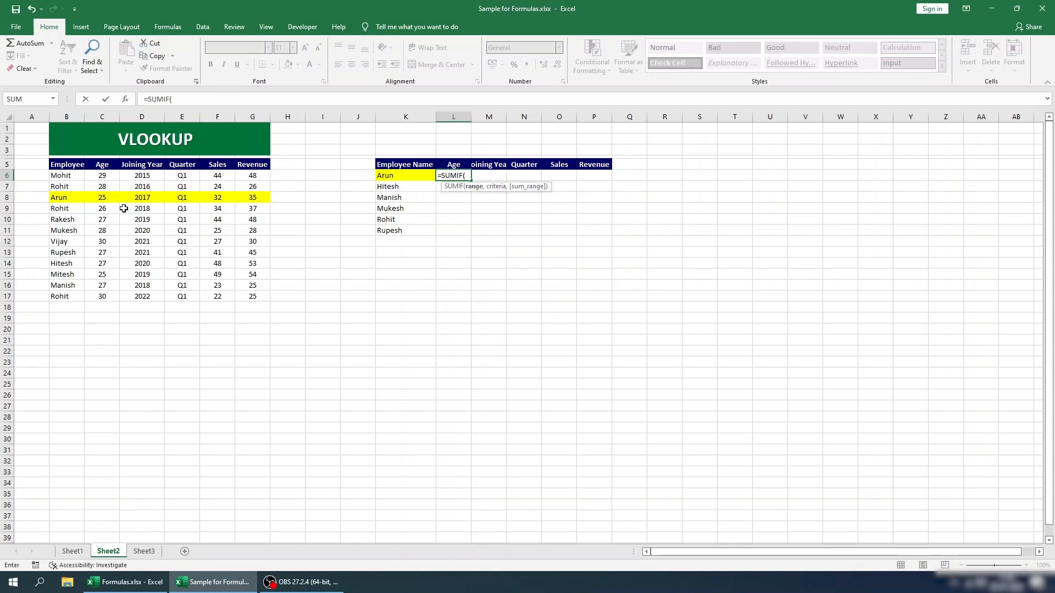
{"action": "left_click", "coordinate": [108, 112]}
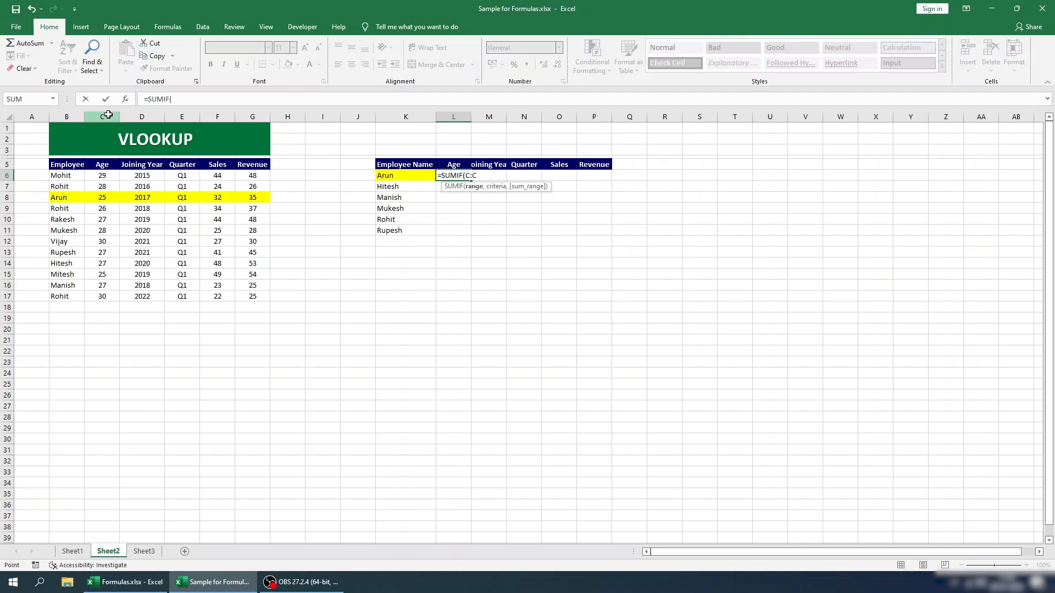
{"action": "type", "text": ","}
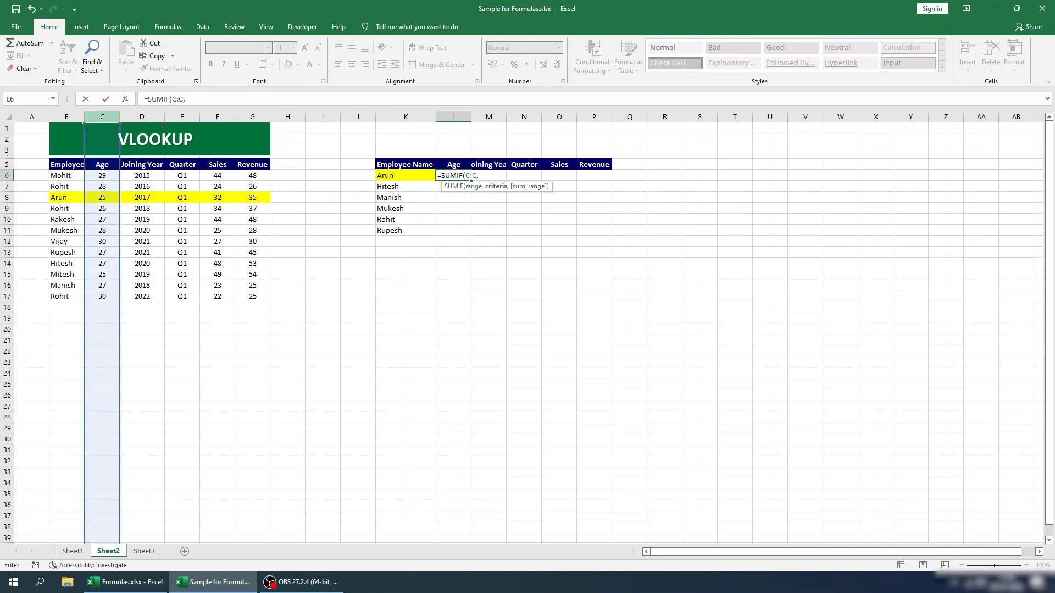
Step: Change the SUMIF range in L6 to column B, with K6 as criteria and column C as the sum range, and enter the formula
{"action": "left_click", "coordinate": [183, 100]}
{"action": "key", "text": "BackSpace"}
{"action": "key", "text": "BackSpace"}
{"action": "key", "text": "BackSpace"}
{"action": "key", "text": "BackSpace"}
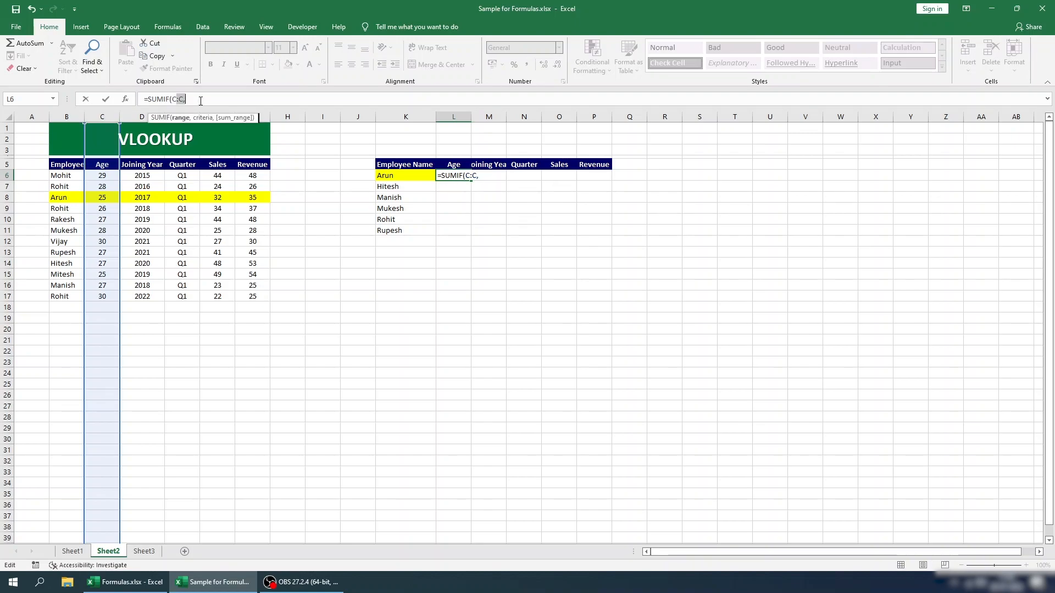
{"action": "left_click", "coordinate": [78, 117]}
{"action": "type", "text": ","}
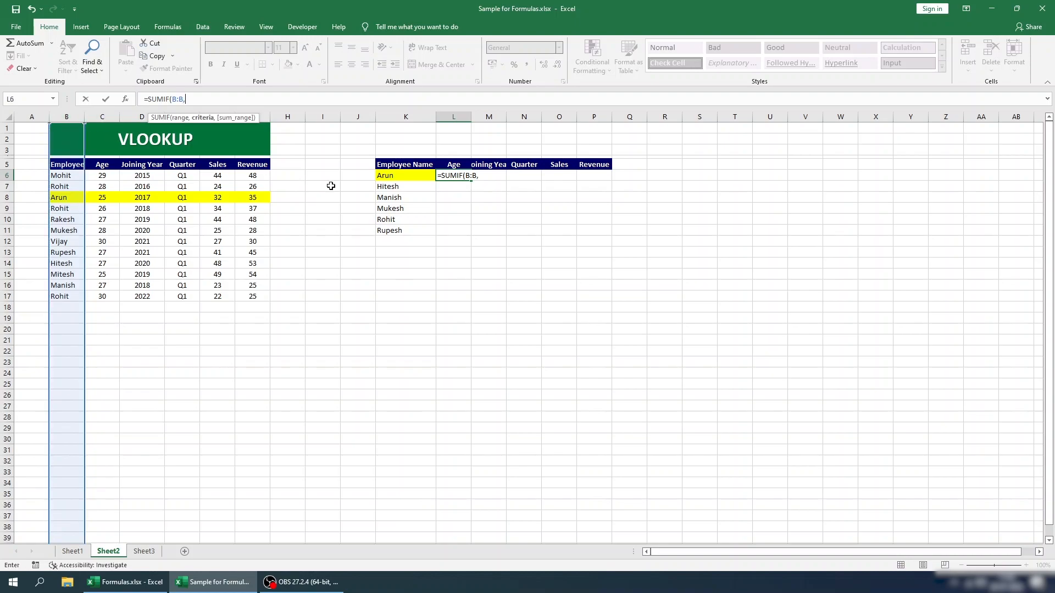
{"action": "left_click", "coordinate": [404, 174]}
{"action": "type", "text": ","}
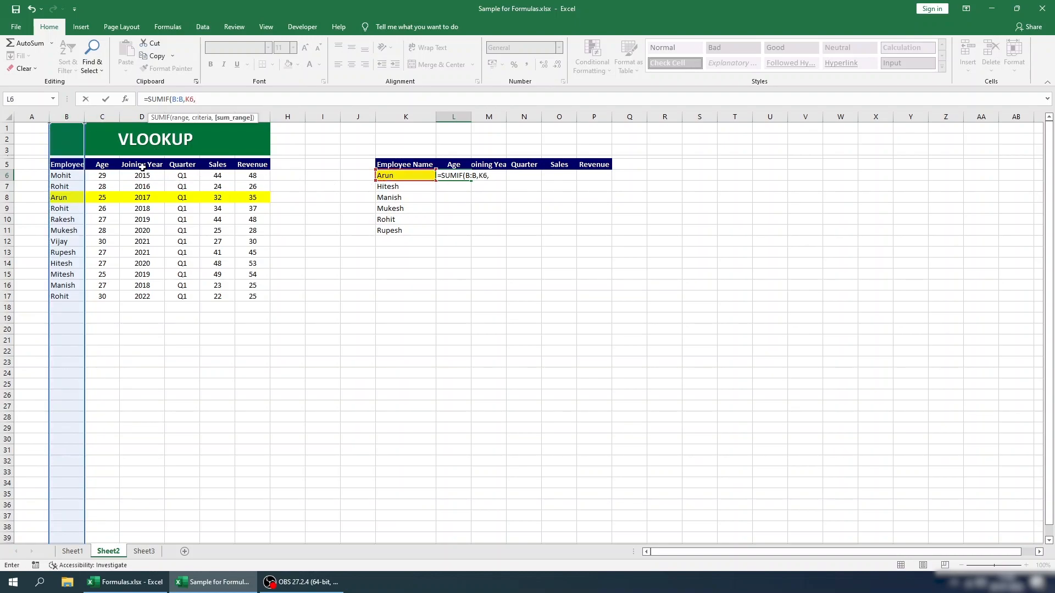
{"action": "left_click", "coordinate": [114, 116]}
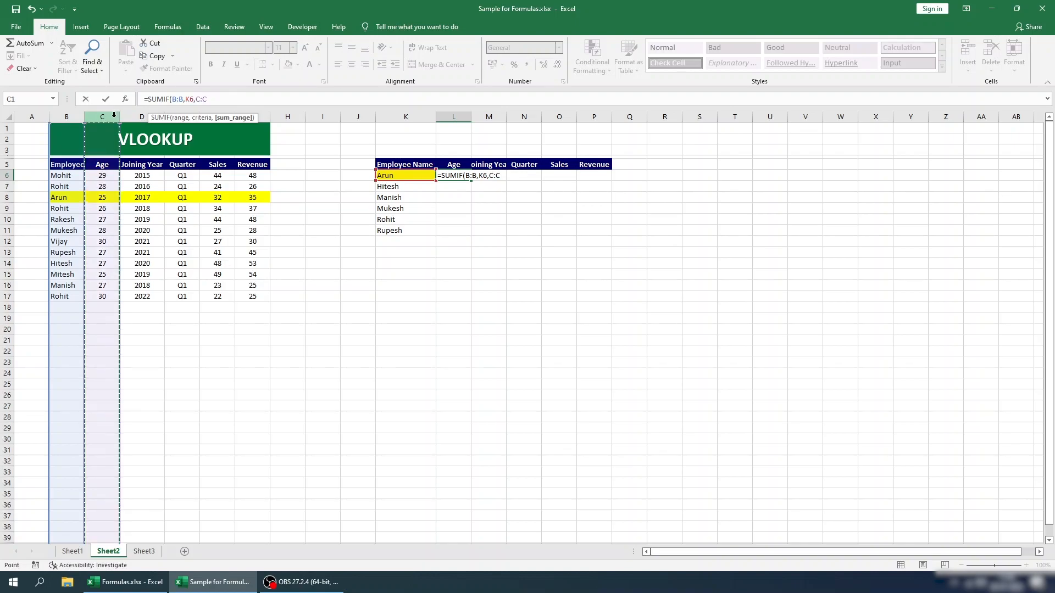
{"action": "key", "text": "Return"}
Step: Copy the SUMIF formula from L6 down to L11
{"action": "key", "text": "Up"}
{"action": "key", "text": "ctrl+c"}
{"action": "key", "text": "shift+Down"}
{"action": "key", "text": "shift+Down"}
{"action": "key", "text": "shift+Down"}
{"action": "key", "text": "shift+Down"}
{"action": "key", "text": "shift+Down"}
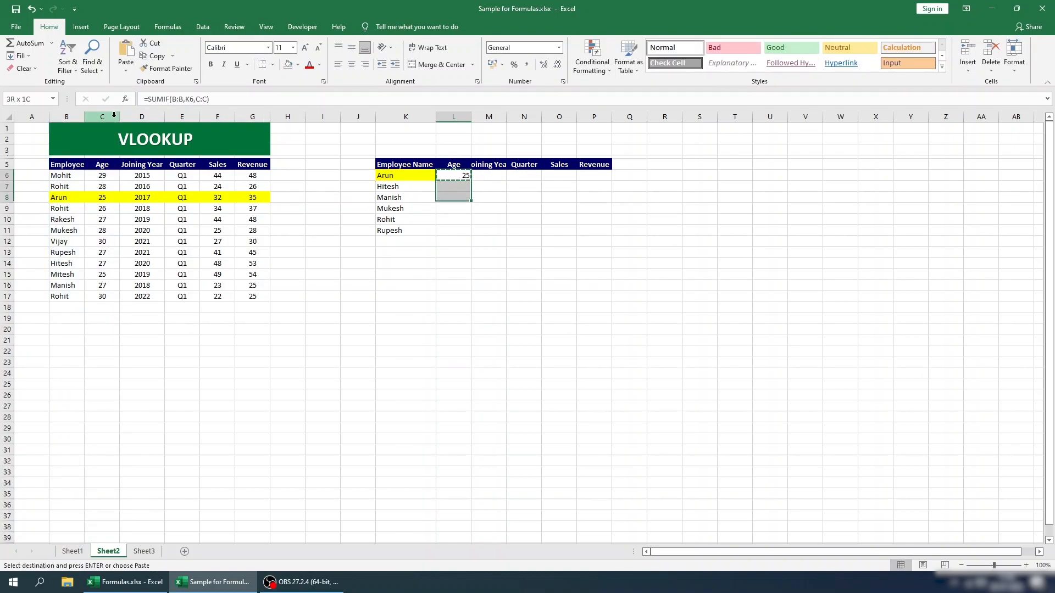
{"action": "key", "text": "Return"}
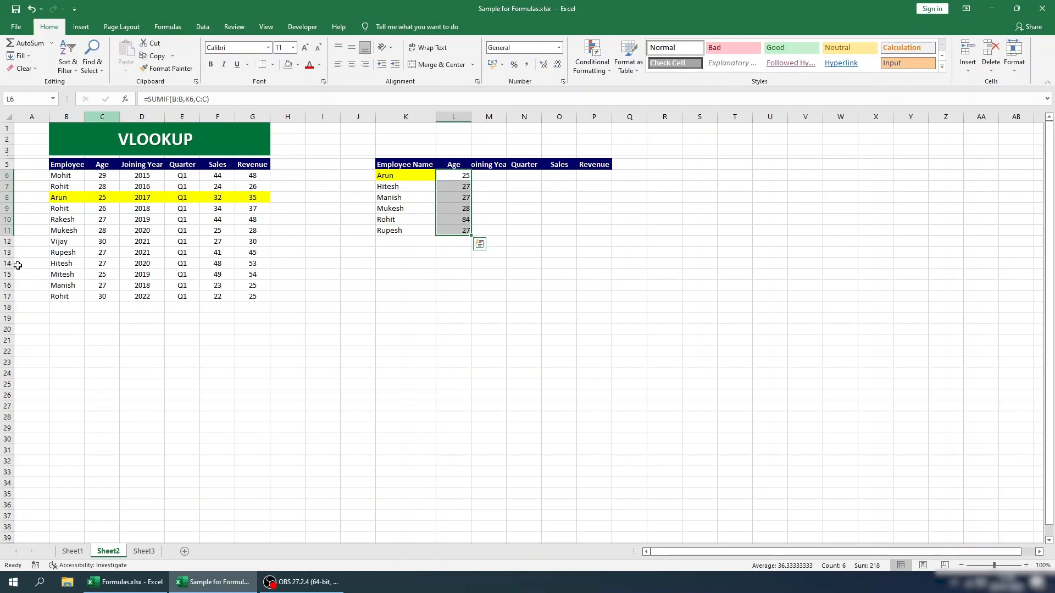
Step: Compare the SUMIF ages in column L with the source ages in column C, including the employee name that occurs more than once
{"action": "left_click", "coordinate": [74, 198]}
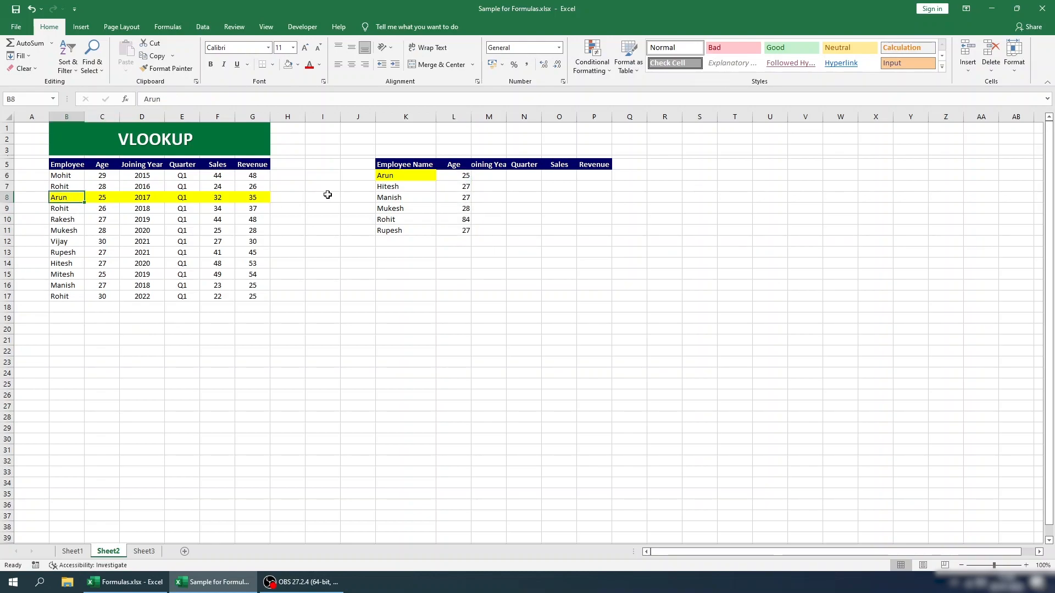
{"action": "left_click", "coordinate": [389, 188]}
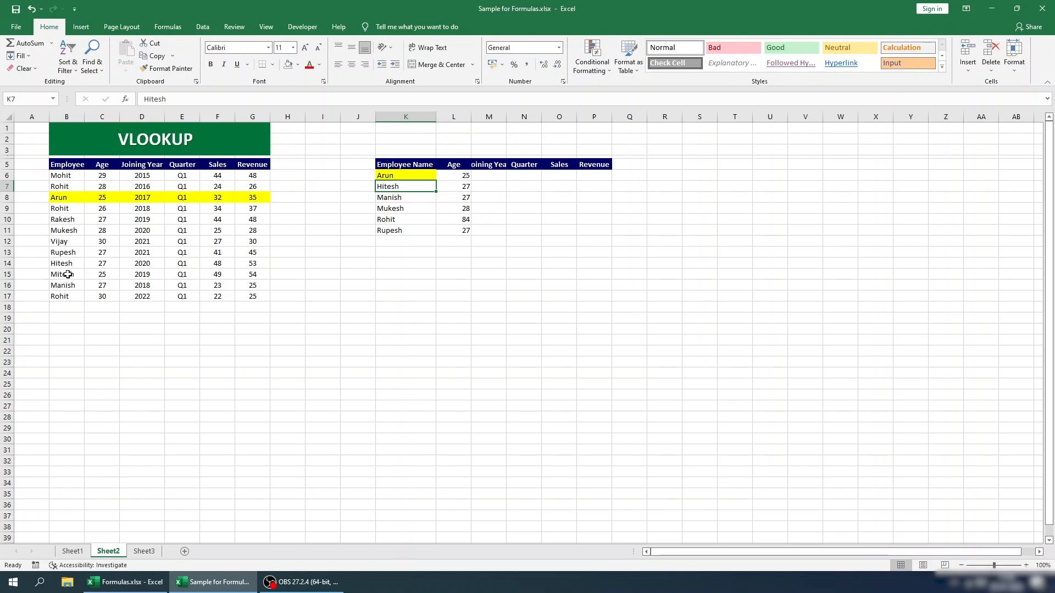
{"action": "left_click", "coordinate": [77, 231]}
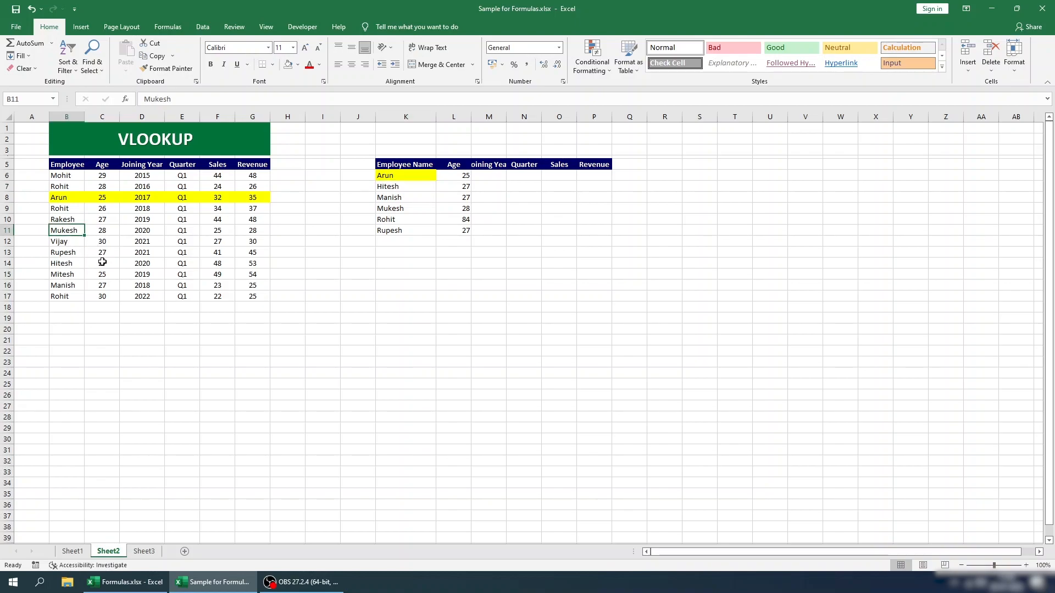
{"action": "left_click", "coordinate": [102, 263]}
{"action": "left_click", "coordinate": [386, 201]}
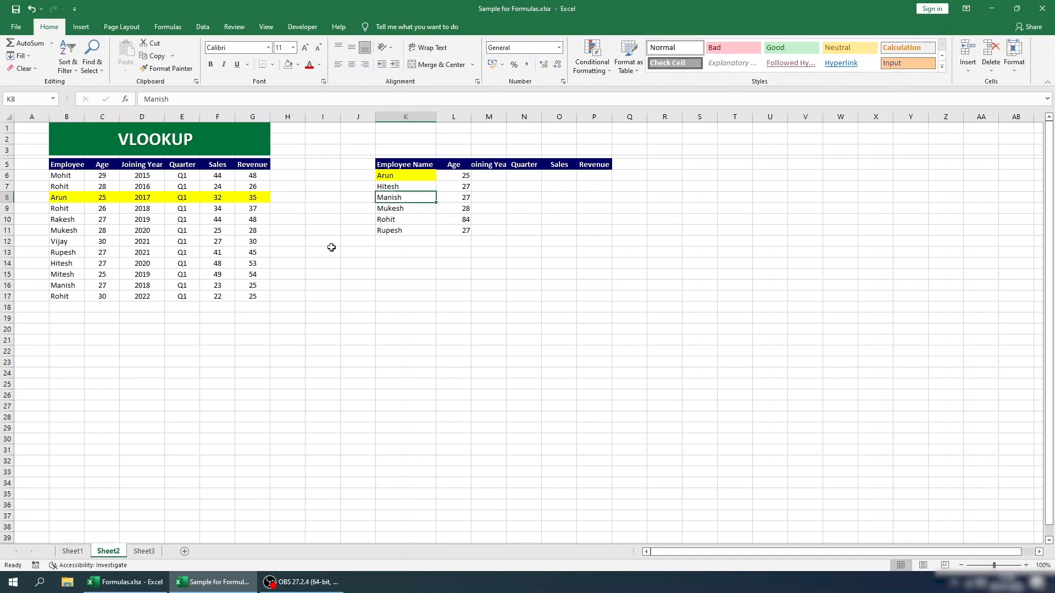
{"action": "left_click", "coordinate": [111, 286]}
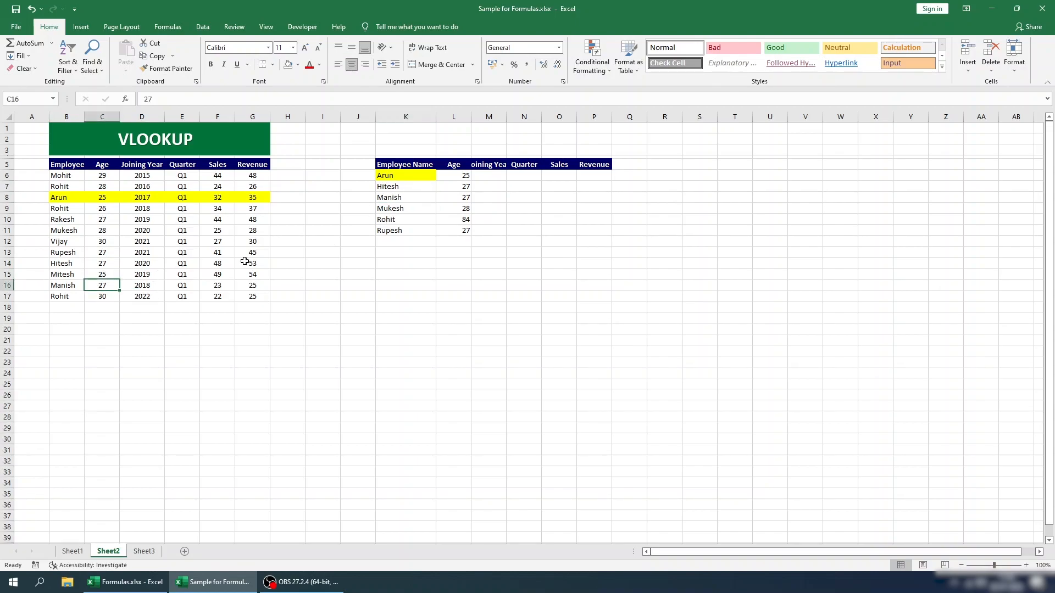
{"action": "left_click", "coordinate": [443, 219]}
{"action": "left_click_drag", "start_coordinate": [443, 209], "coordinate": [448, 174]}
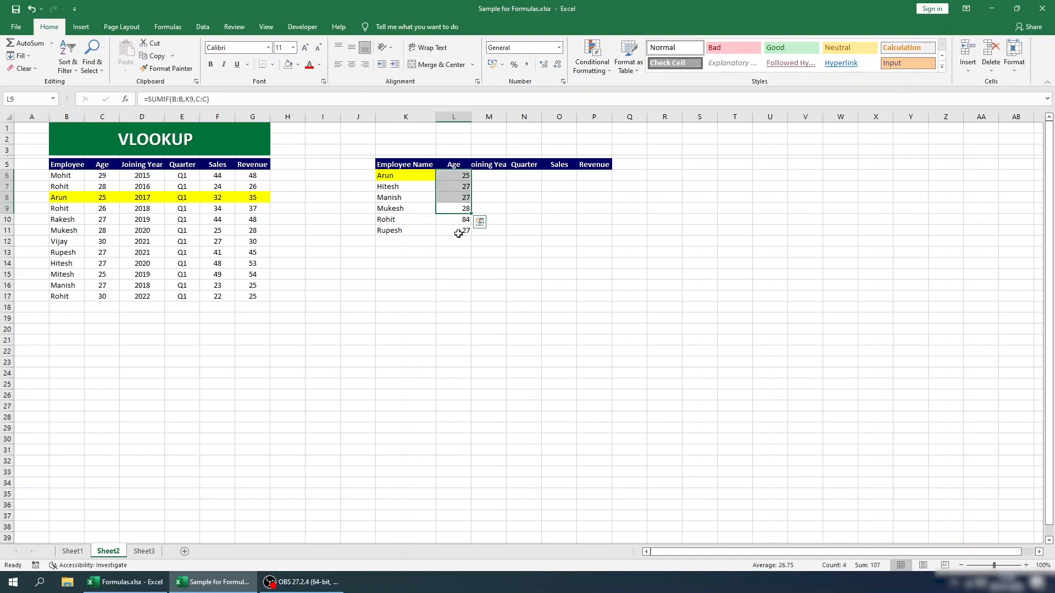
{"action": "left_click", "coordinate": [421, 227]}
{"action": "left_click", "coordinate": [415, 220]}
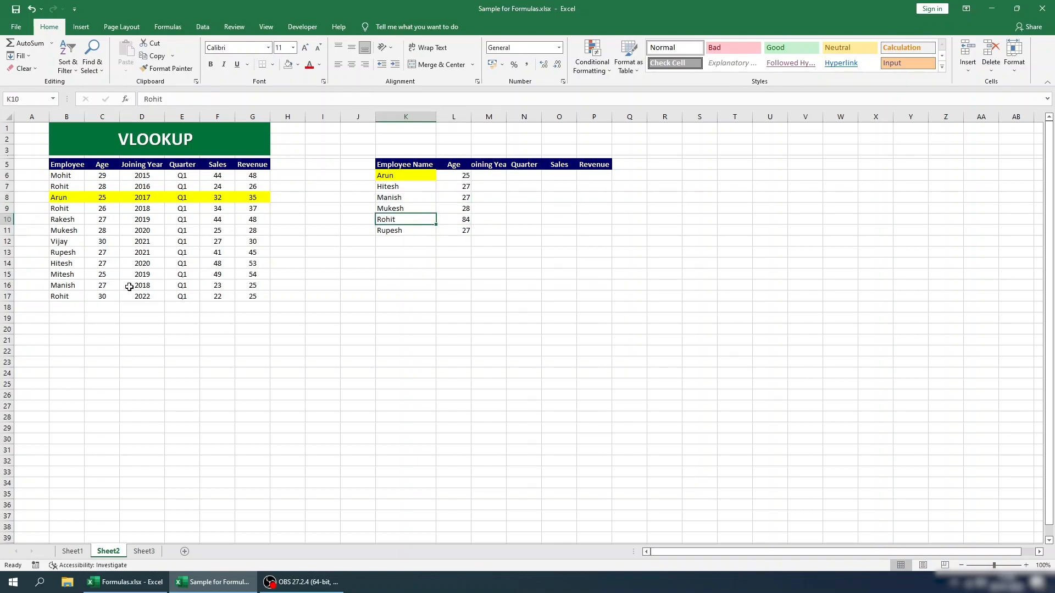
{"action": "left_click", "coordinate": [111, 297]}
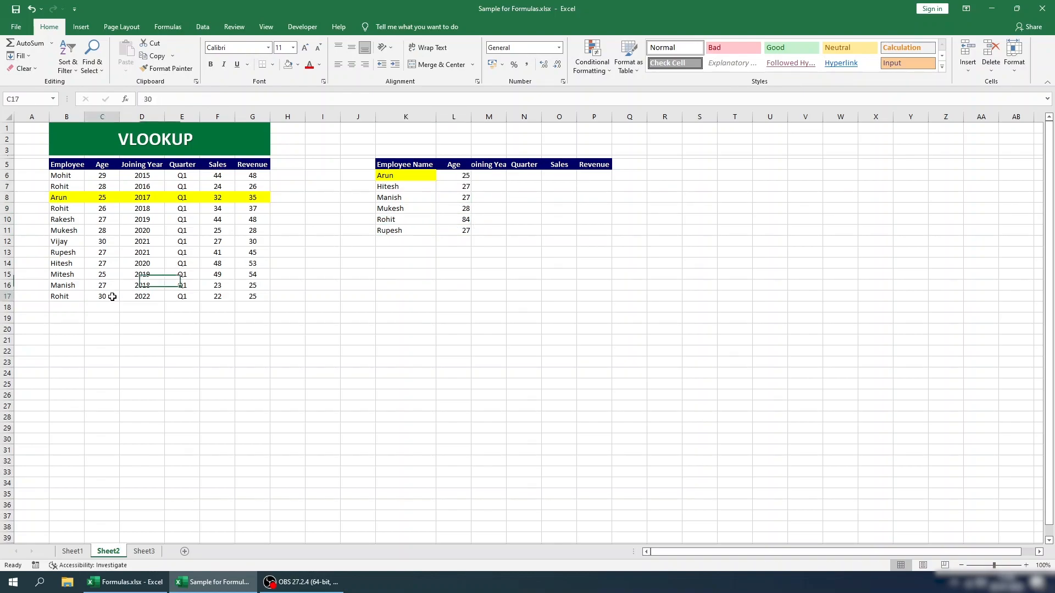
{"action": "left_click", "coordinate": [107, 186], "text": "ctrl"}
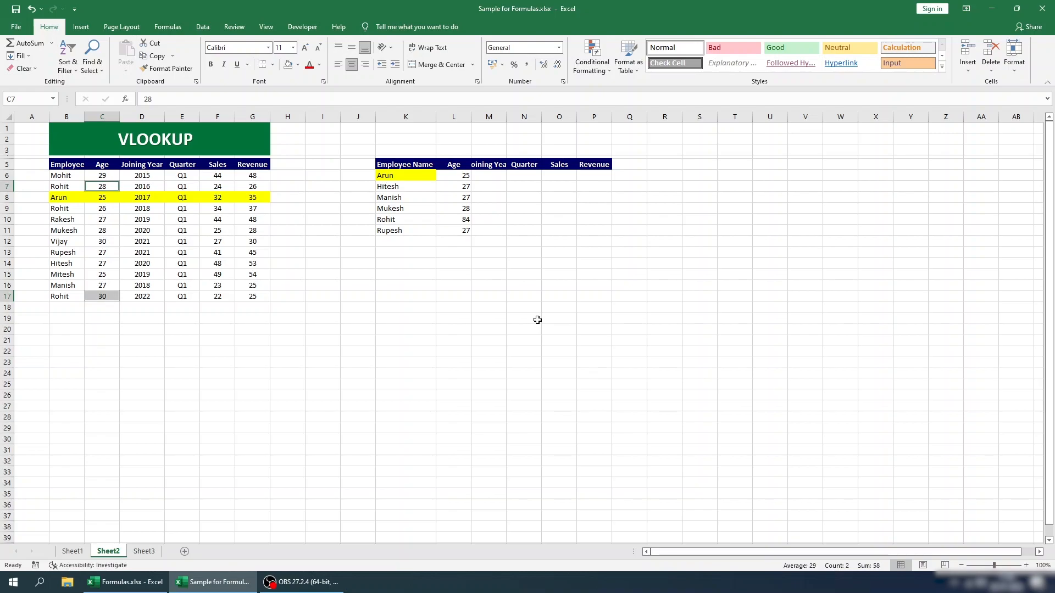
{"action": "left_click_drag", "start_coordinate": [104, 166], "coordinate": [102, 298]}
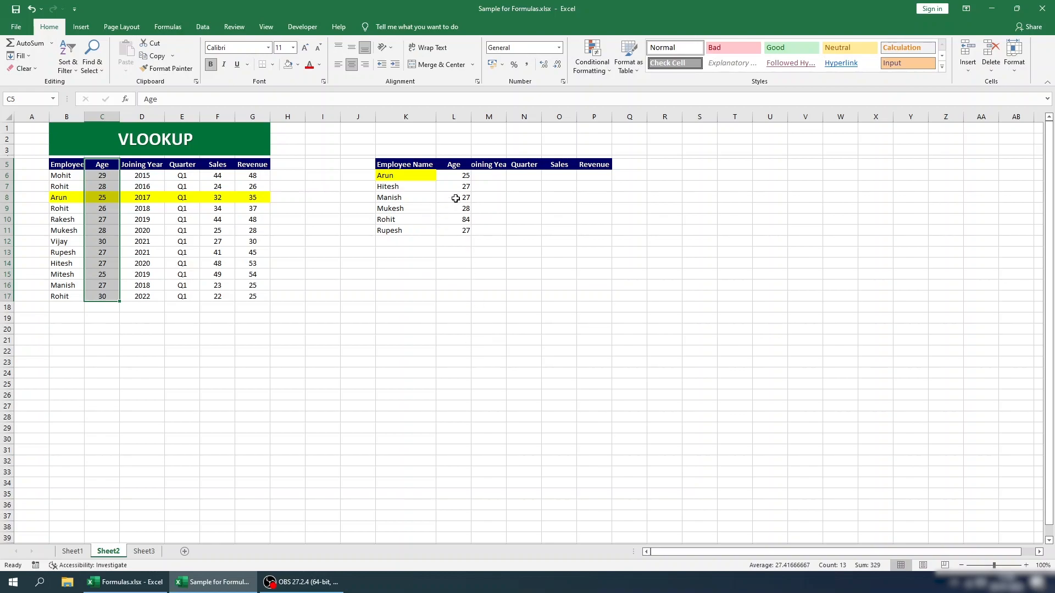
Step: Replace the formula in L6 with a VLOOKUP of K6 in columns B:C, using column index 2 and range lookup 0
{"action": "left_click_drag", "start_coordinate": [460, 177], "coordinate": [459, 238]}
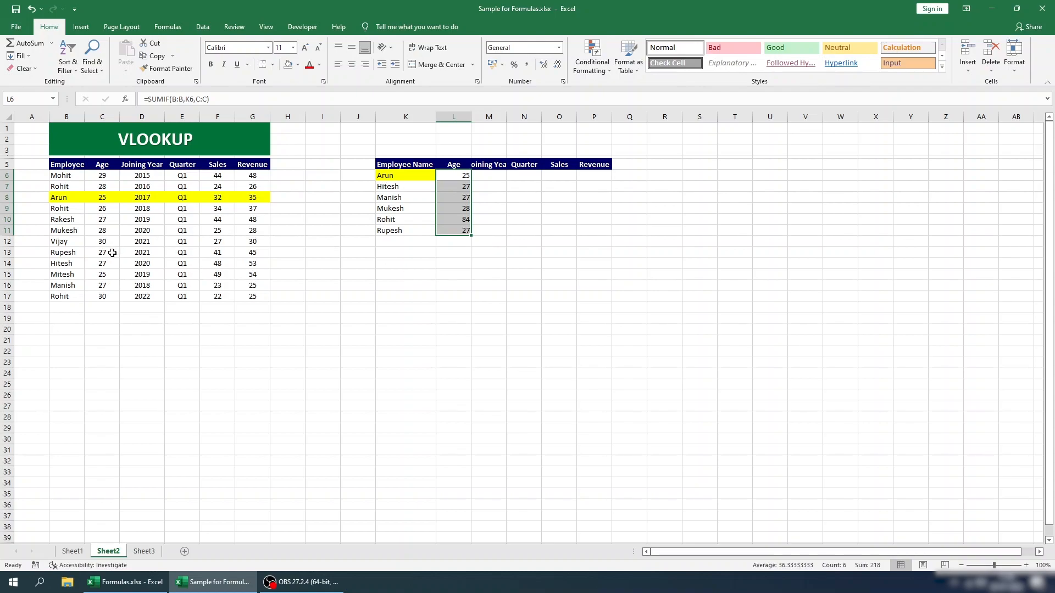
{"action": "type", "text": "=v"}
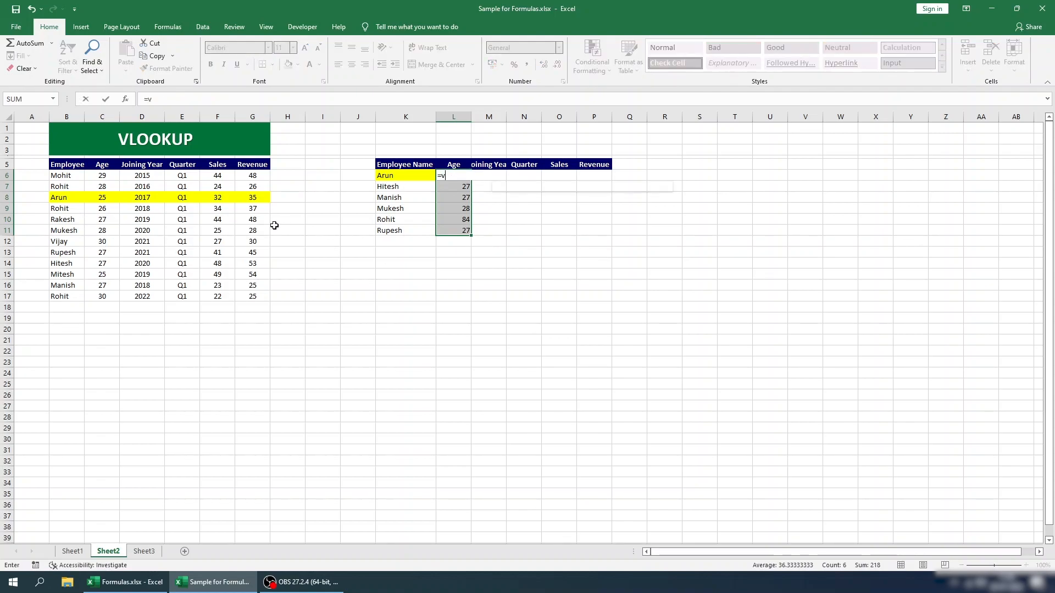
{"action": "type", "text": "l"}
{"action": "key", "text": "Tab"}
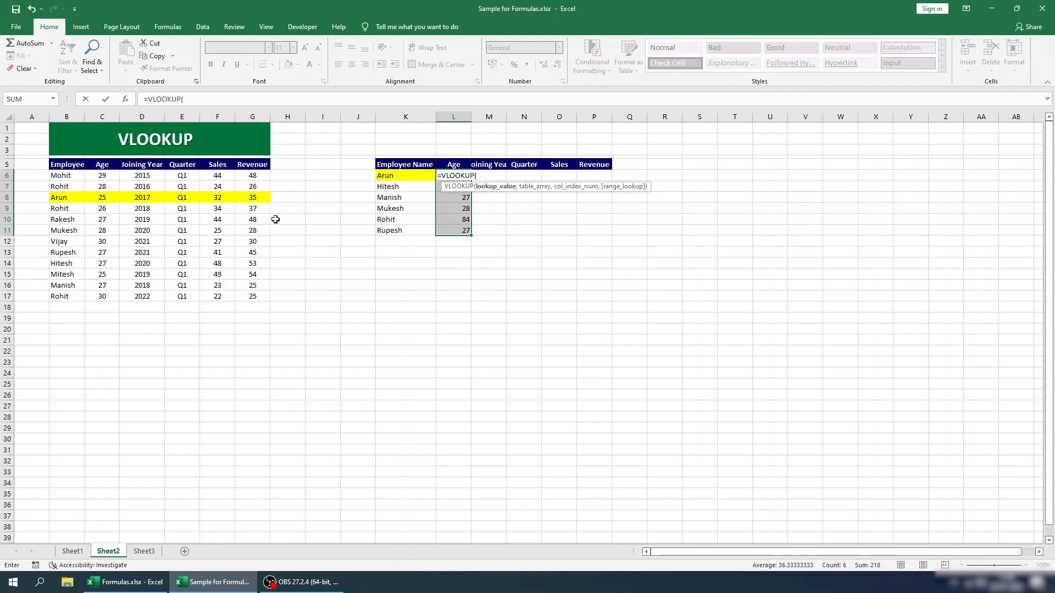
{"action": "left_click", "coordinate": [394, 175]}
{"action": "type", "text": ","}
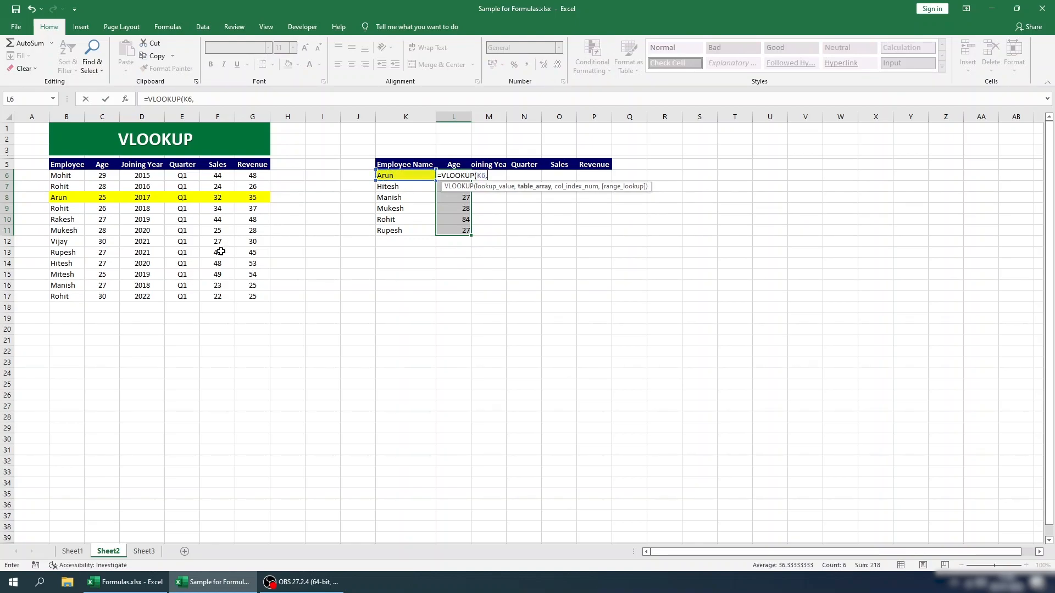
{"action": "left_click_drag", "start_coordinate": [69, 115], "coordinate": [107, 122]}
{"action": "type", "text": ",2,0)"}
{"action": "key", "text": "Return"}
Step: Copy the VLOOKUP formula from L6 down to L11 over the SUMIF results
{"action": "key", "text": "Up"}
{"action": "key", "text": "ctrl+c"}
{"action": "key", "text": "shift+Down"}
{"action": "key", "text": "shift+Down"}
{"action": "key", "text": "shift+Down"}
{"action": "key", "text": "shift+Down"}
{"action": "key", "text": "shift+Down"}
{"action": "key", "text": "ctrl+v"}
{"action": "key", "text": "Escape"}
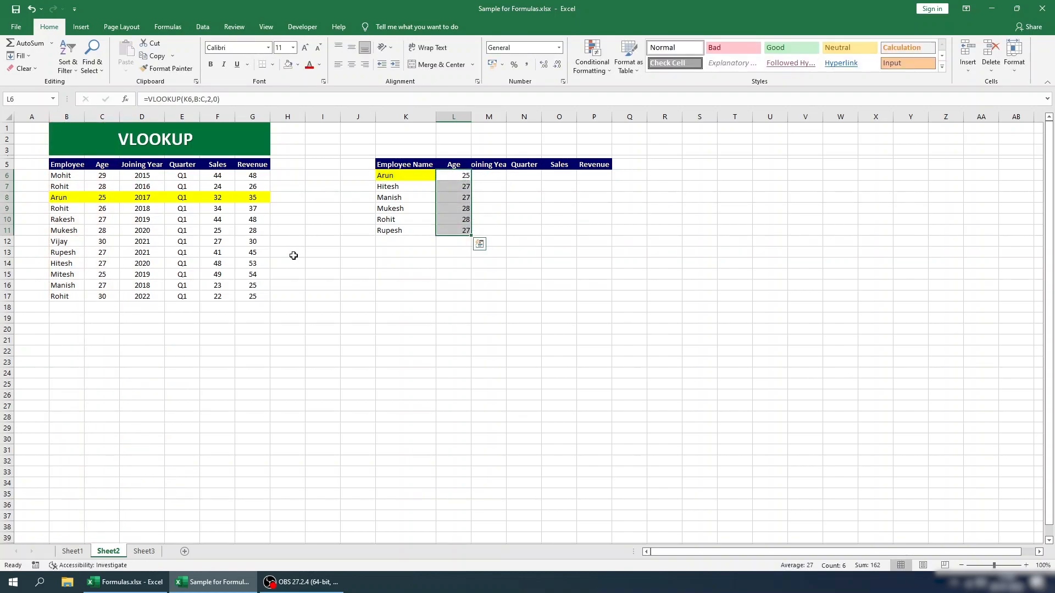
Step: Compare the VLOOKUP age in L10 with the source rows in columns B:C for the employee name that occurs more than once
{"action": "left_click", "coordinate": [394, 221]}
{"action": "left_click_drag", "start_coordinate": [394, 222], "coordinate": [465, 223]}
{"action": "left_click", "coordinate": [460, 220]}
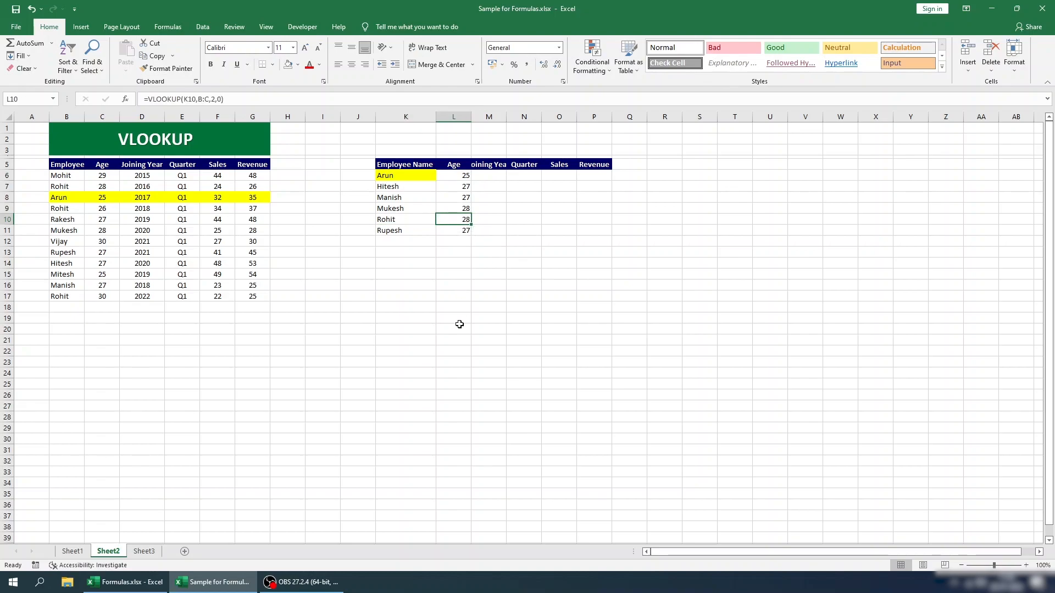
{"action": "left_click", "coordinate": [78, 208]}
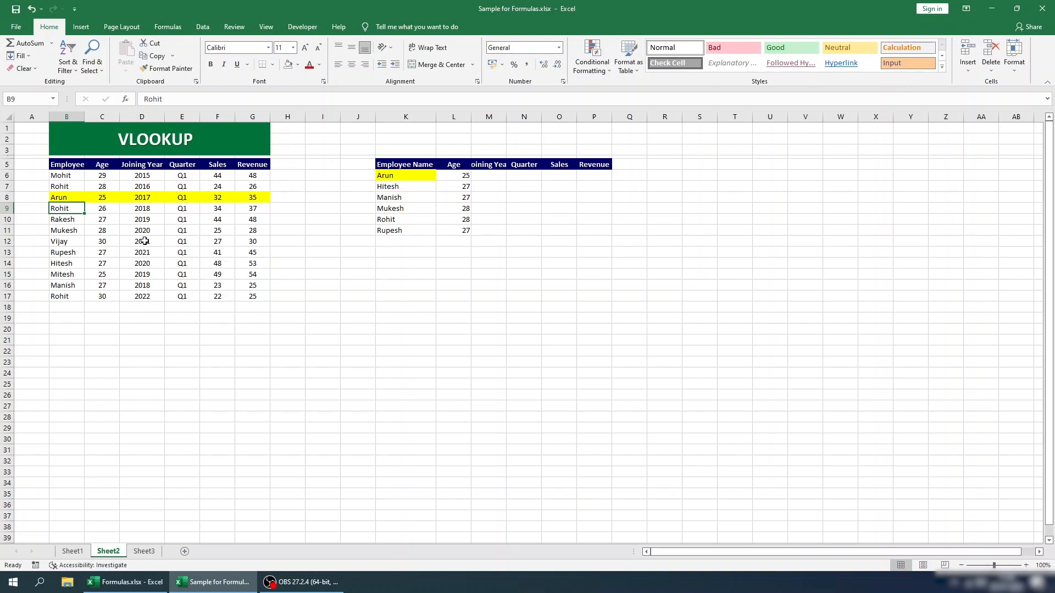
{"action": "left_click", "coordinate": [462, 216]}
{"action": "left_click", "coordinate": [244, 101]}
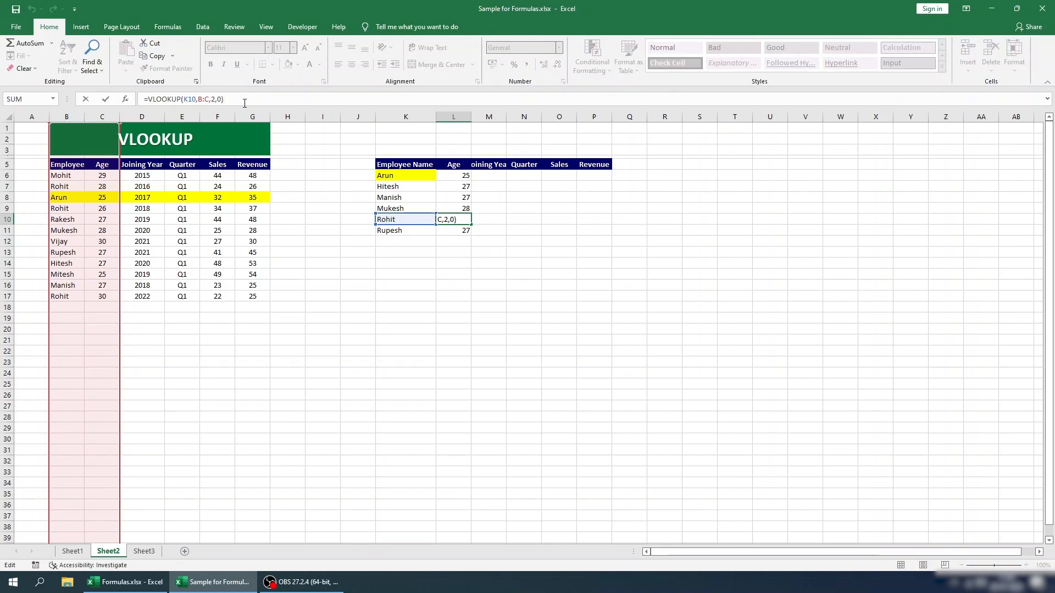
{"action": "key", "text": "Return"}
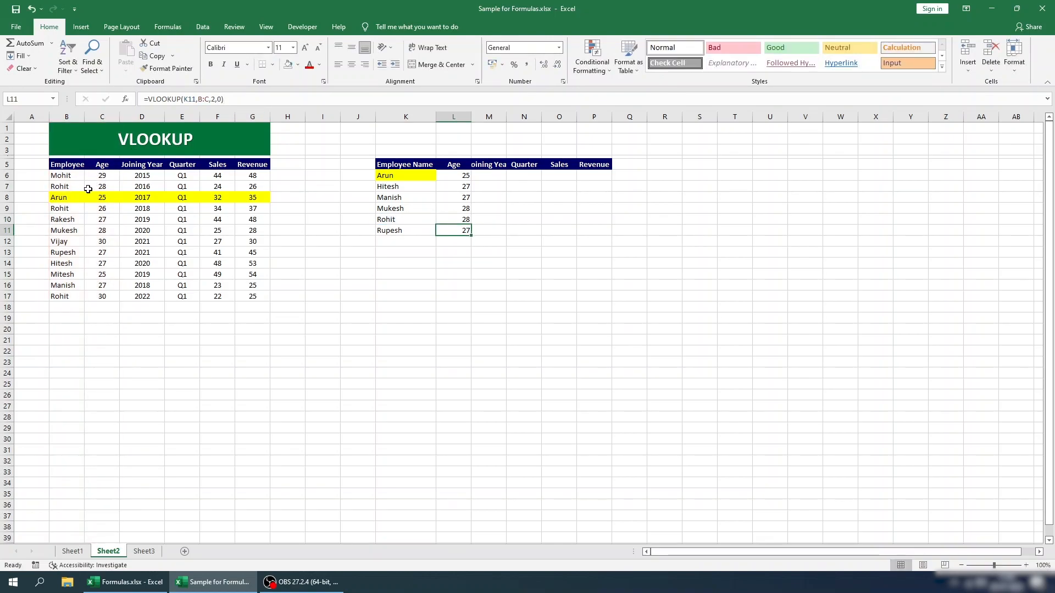
{"action": "left_click", "coordinate": [106, 188]}
{"action": "left_click_drag", "start_coordinate": [84, 190], "coordinate": [72, 191]}
{"action": "left_click", "coordinate": [99, 189]}
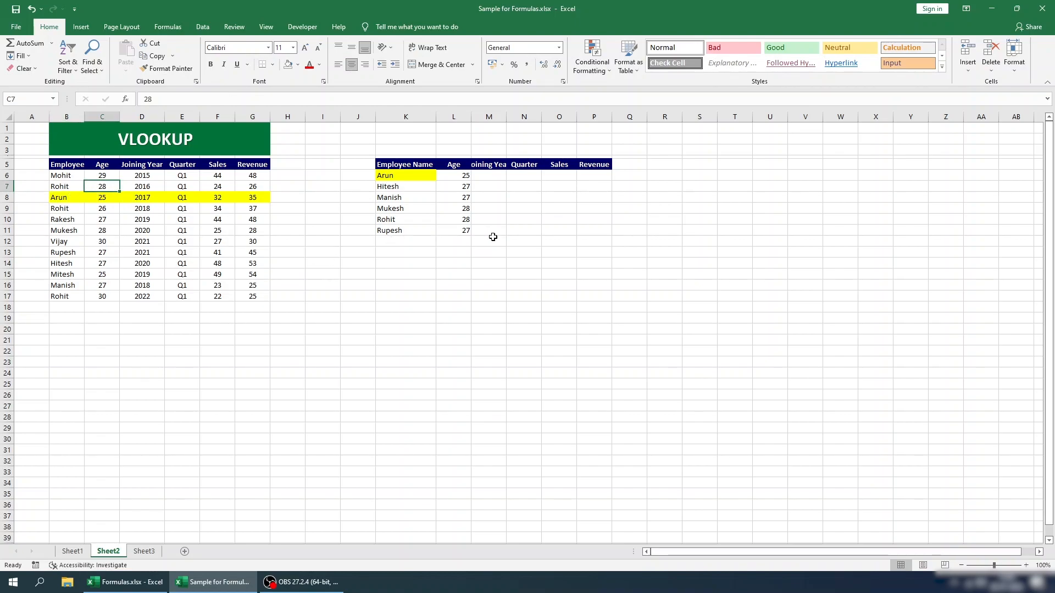
{"action": "left_click", "coordinate": [460, 219]}
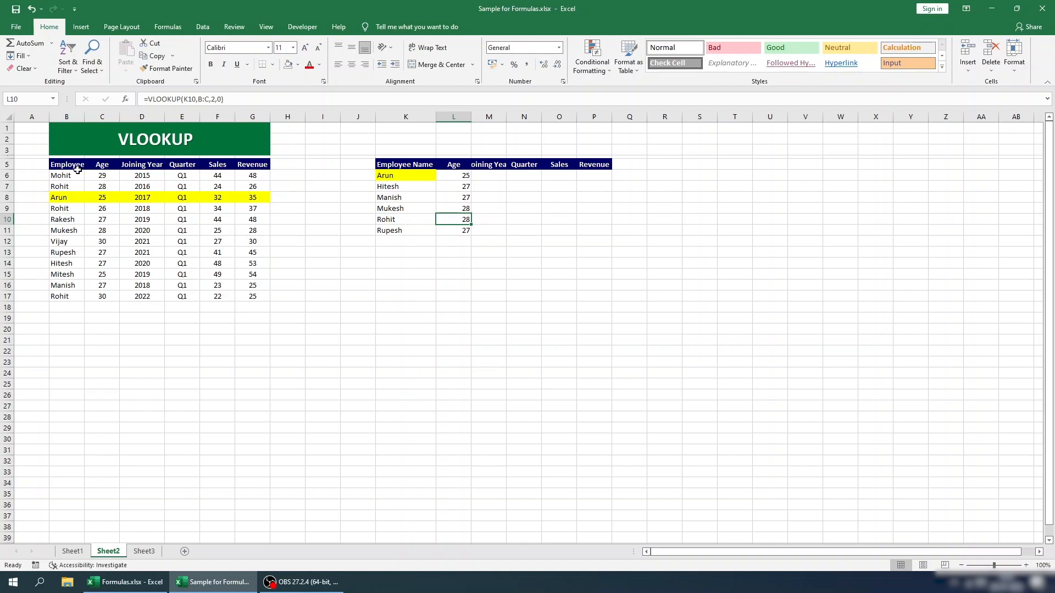
Step: Review the source table B5:G17 and the Age and Joining Year headers of the lookup table
{"action": "left_click_drag", "start_coordinate": [71, 165], "coordinate": [247, 296]}
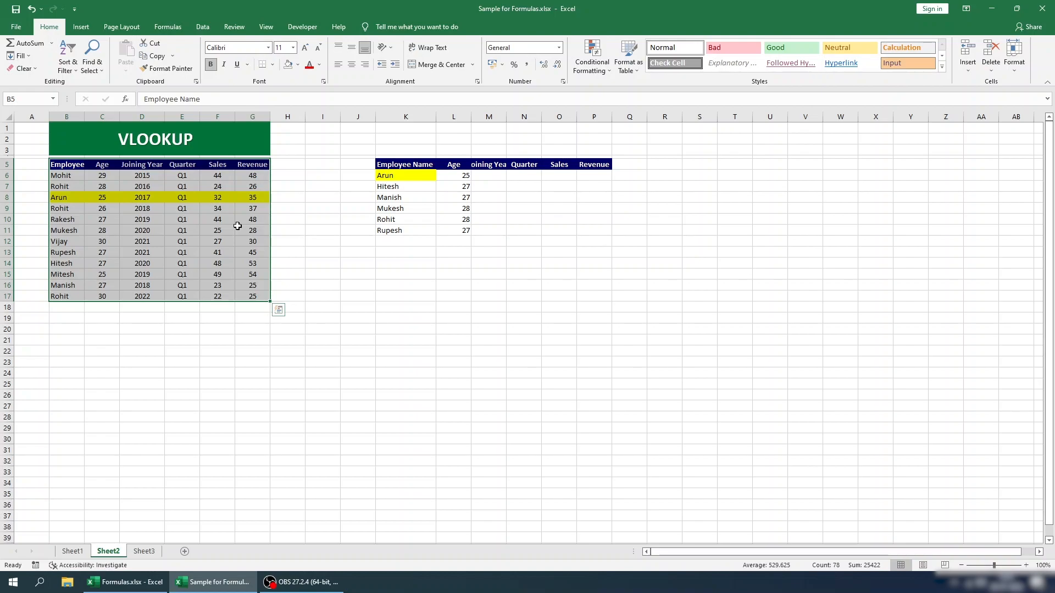
{"action": "left_click", "coordinate": [454, 168]}
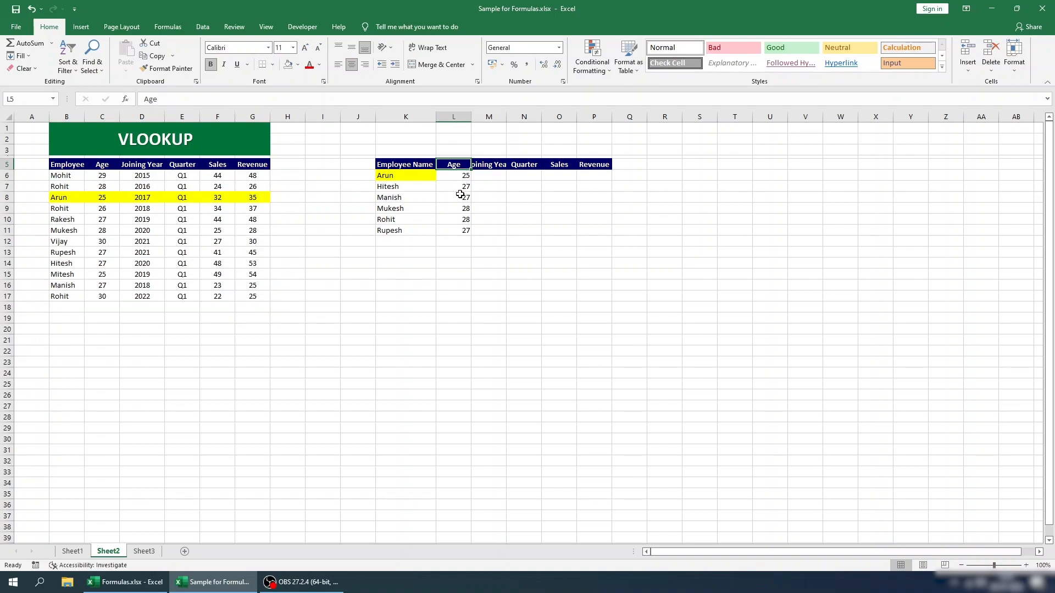
{"action": "left_click", "coordinate": [479, 165]}
{"action": "left_click", "coordinate": [460, 166]}
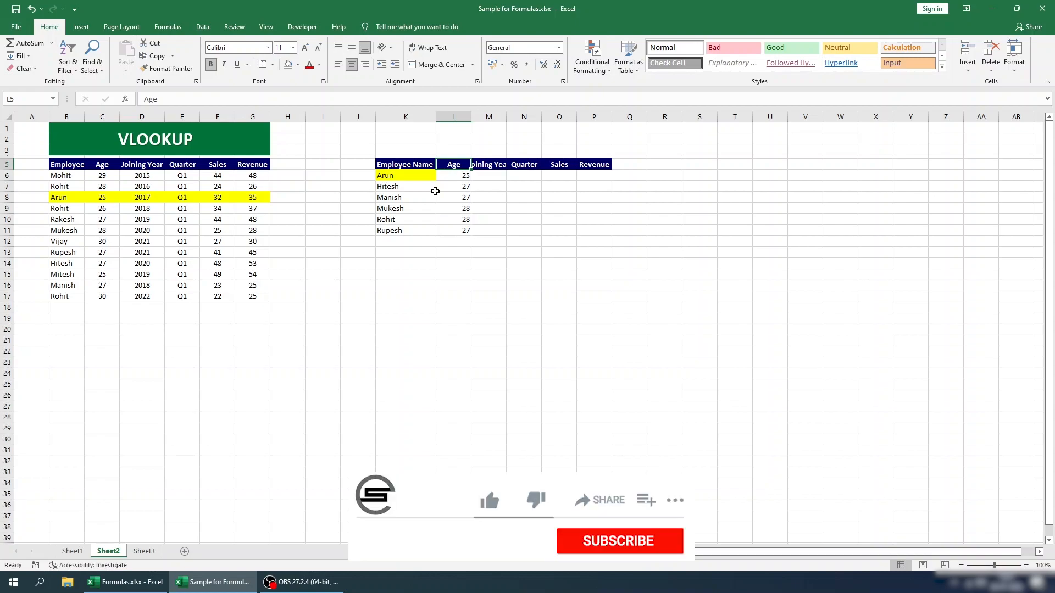
Step: Delete columns K through P, which hold the lookup table
{"action": "left_click", "coordinate": [381, 113]}
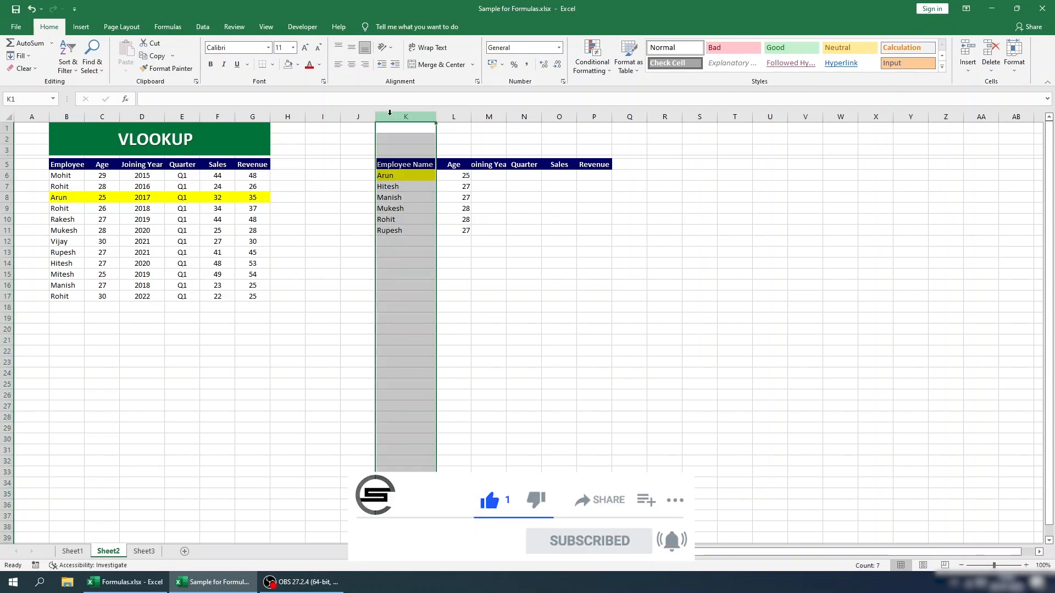
{"action": "left_click", "coordinate": [599, 118], "text": "shift"}
{"action": "key", "text": "ctrl+minus"}
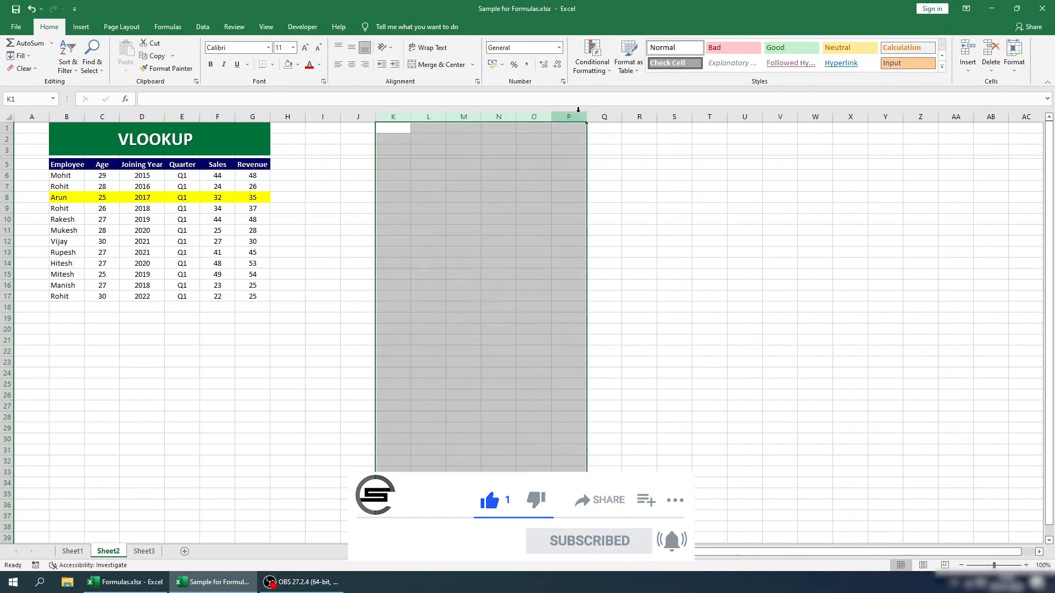
{"action": "key", "text": "Left"}
{"action": "key", "text": "Left"}
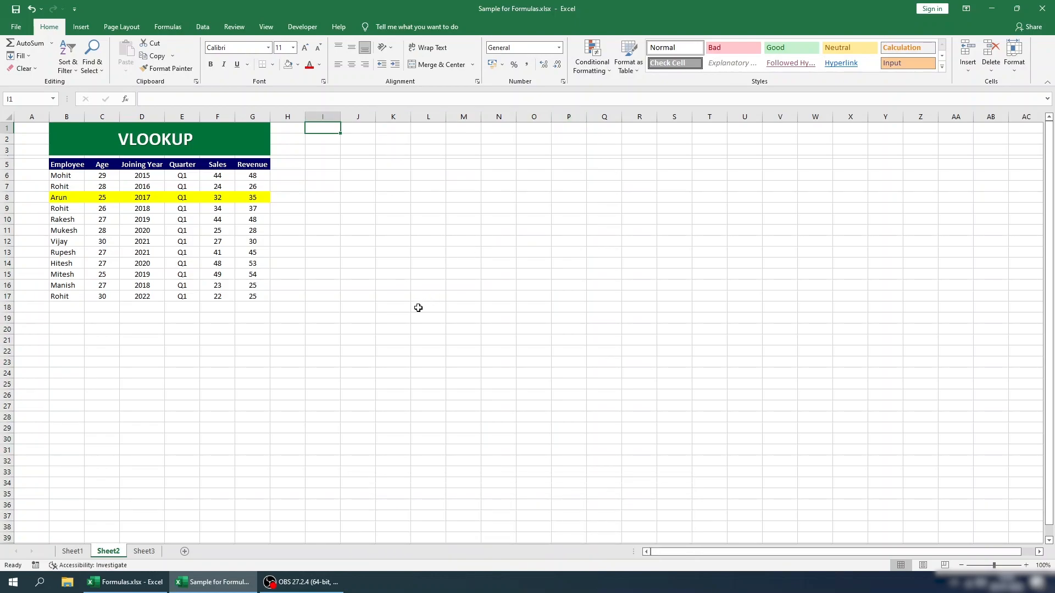
Step: Examine the horizontal employee table in B5:M10 on Sheet3
{"action": "mouse_move", "coordinate": [307, 587]}
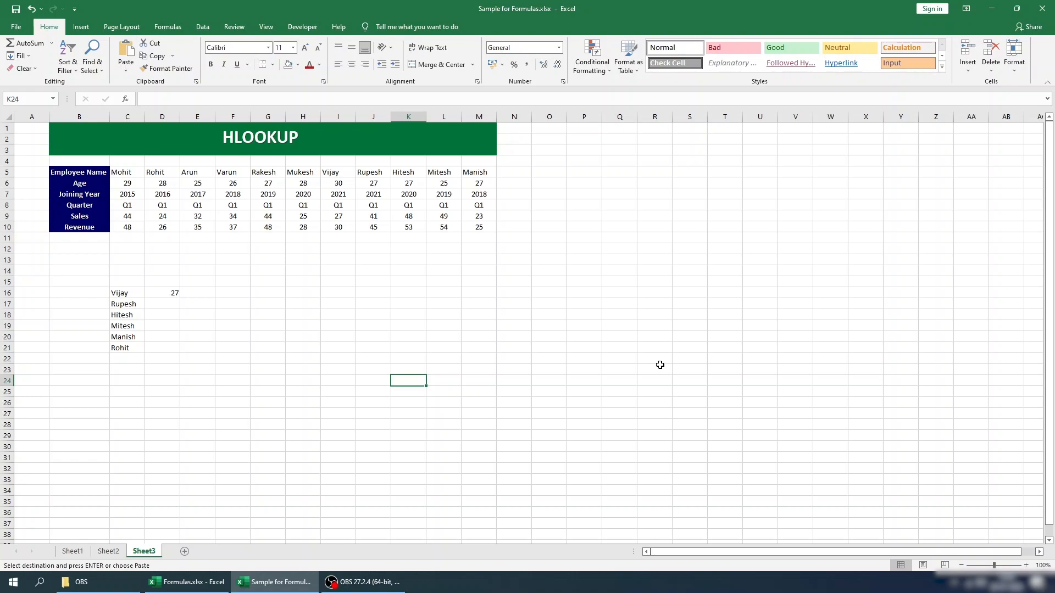
{"action": "left_click", "coordinate": [92, 172]}
{"action": "left_click_drag", "start_coordinate": [92, 171], "coordinate": [53, 427]}
{"action": "left_click_drag", "start_coordinate": [98, 175], "coordinate": [474, 227]}
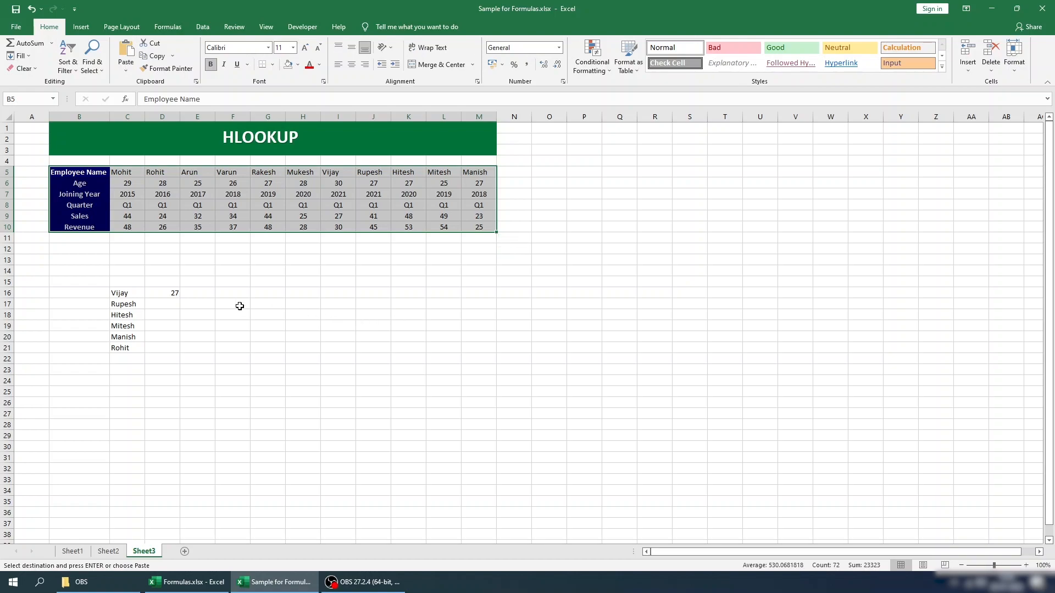
Step: Clear D16 and begin an HLOOKUP formula there with C16 as the lookup value
{"action": "left_click", "coordinate": [176, 294]}
{"action": "key", "text": "Delete"}
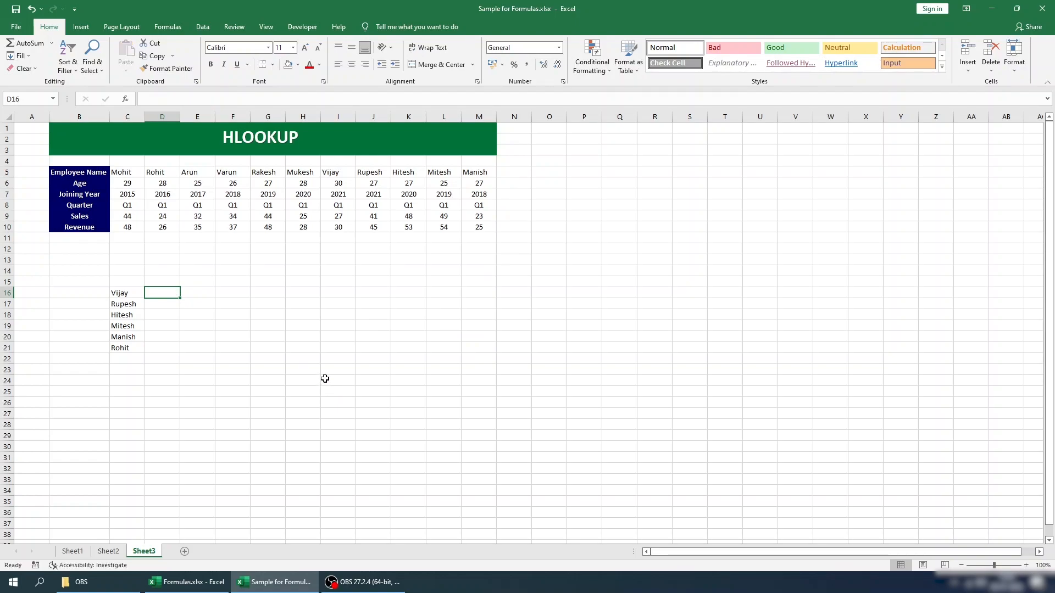
{"action": "type", "text": "=hv"}
{"action": "key", "text": "BackSpace"}
{"action": "type", "text": "l"}
{"action": "key", "text": "Tab"}
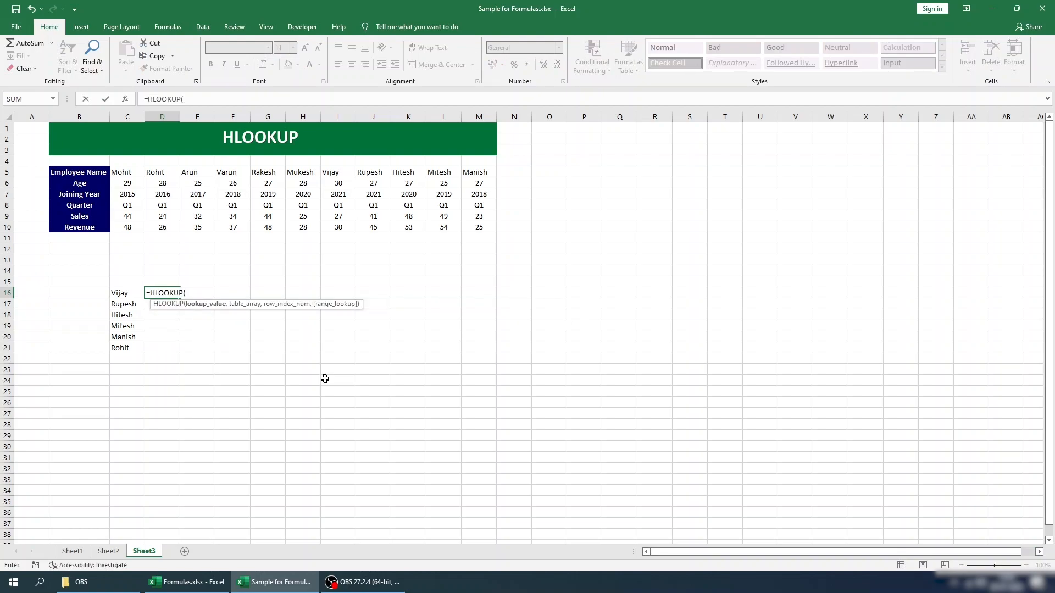
{"action": "left_click", "coordinate": [134, 295]}
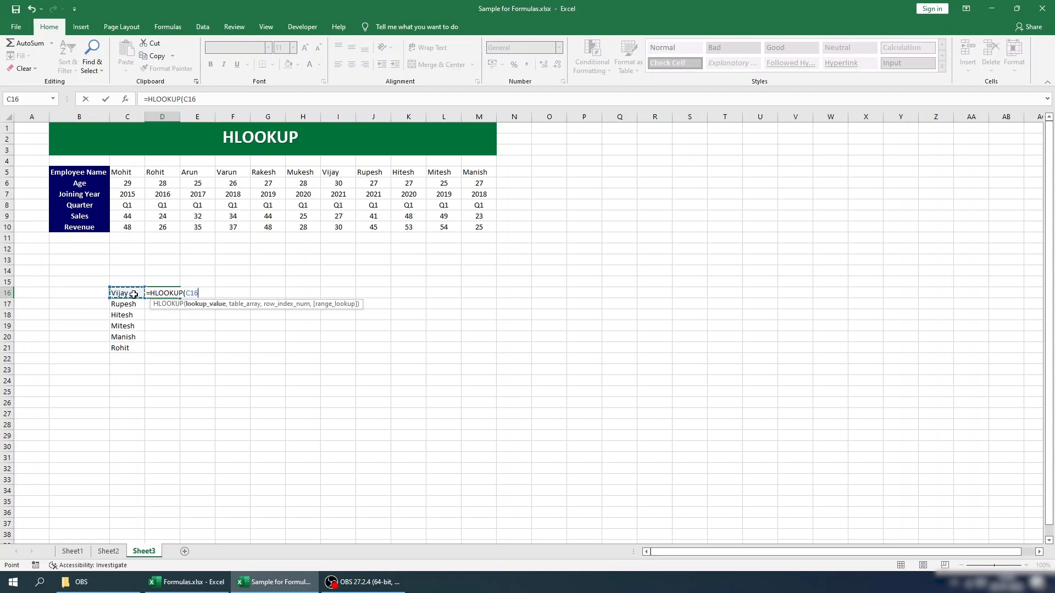
{"action": "type", "text": ","}
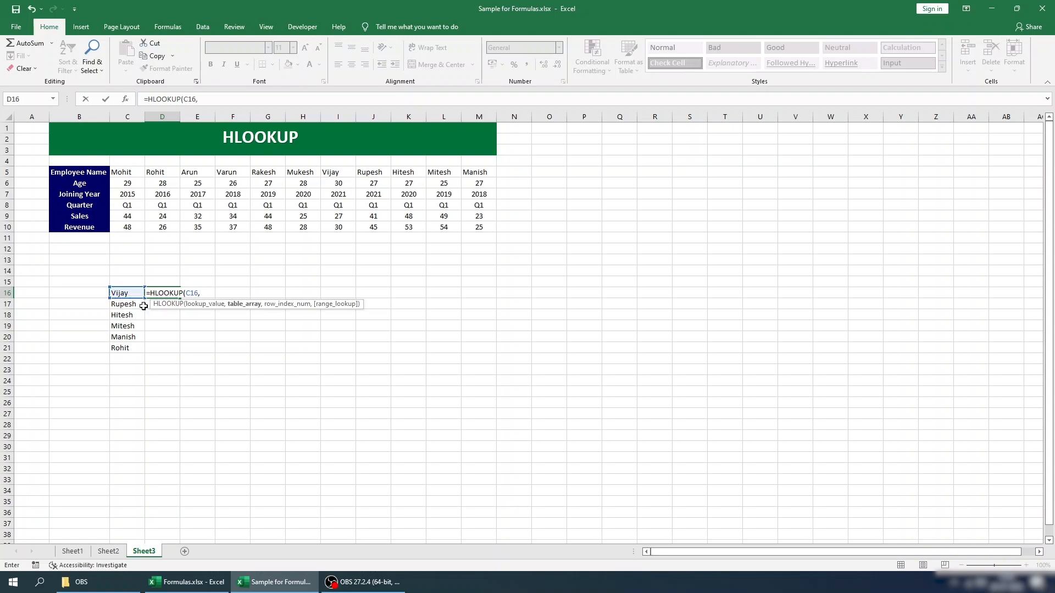
Step: Use B5:M10 as the HLOOKUP table array and make it absolute as $B$5:$M$10
{"action": "left_click_drag", "start_coordinate": [99, 174], "coordinate": [495, 230]}
{"action": "left_click", "coordinate": [212, 99]}
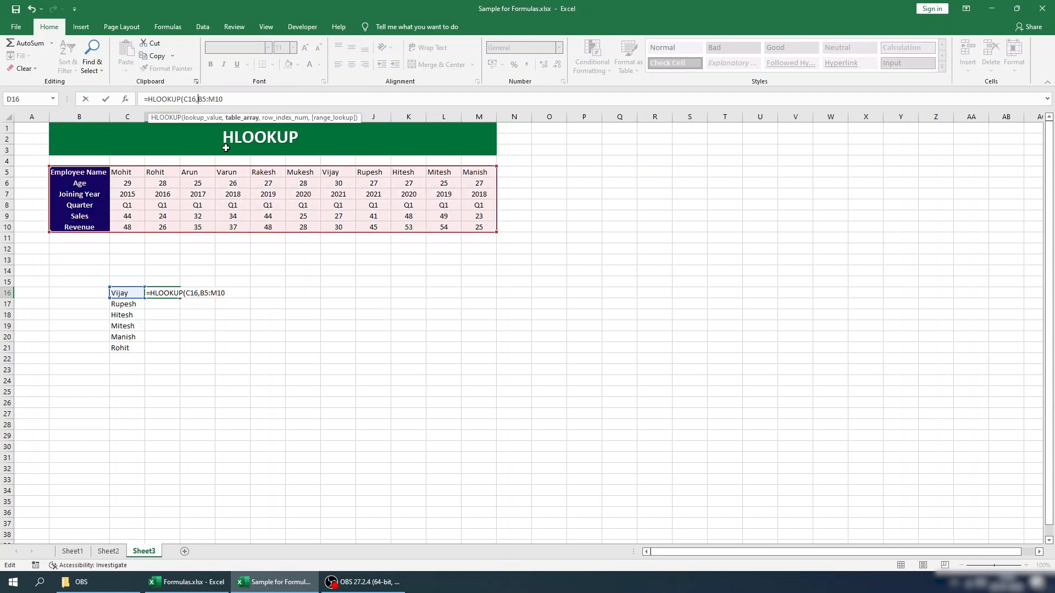
{"action": "type", "text": "$"}
{"action": "key", "text": "Right"}
{"action": "type", "text": "$"}
{"action": "key", "text": "Right"}
{"action": "key", "text": "Right"}
{"action": "type", "text": "$"}
{"action": "type", "text": "$"}
Step: Complete the HLOOKUP in D16 with row index 3 and range lookup FALSE
{"action": "type", "text": ","}
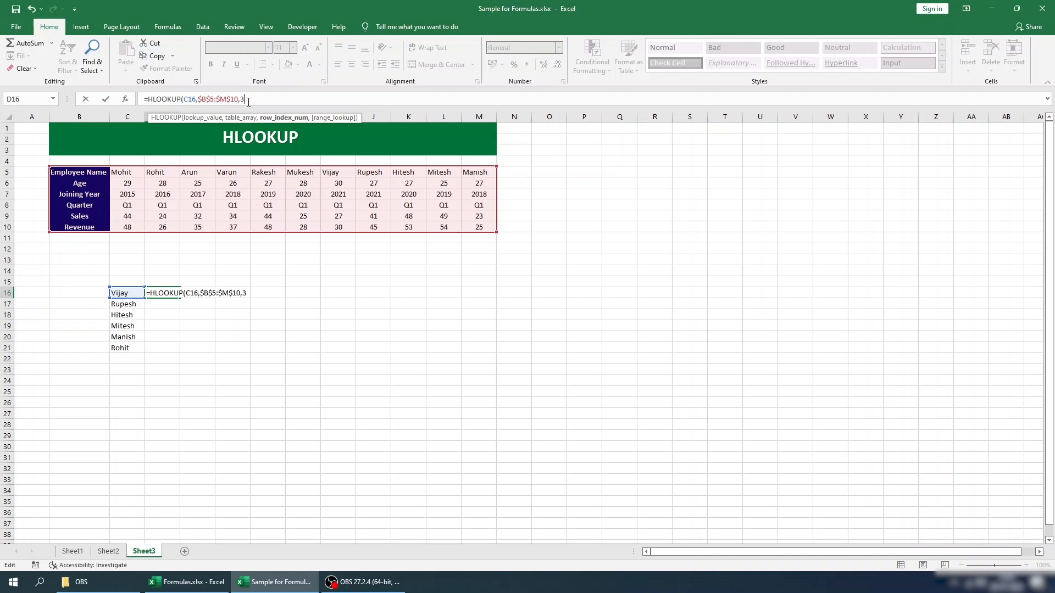
{"action": "type", "text": ","}
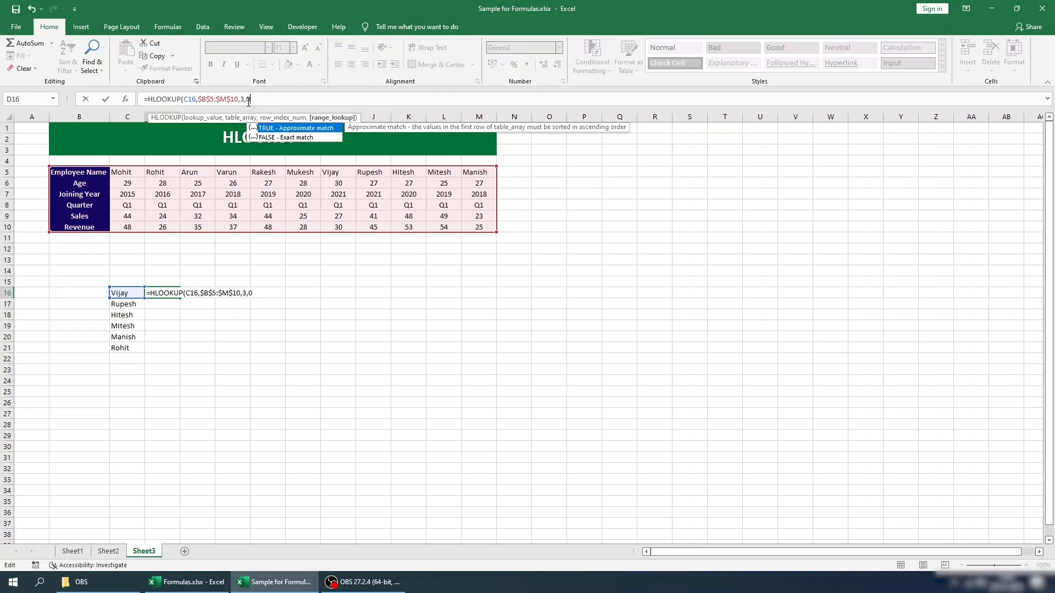
{"action": "type", "text": "0"}
{"action": "key", "text": "BackSpace"}
{"action": "type", "text": "False"}
{"action": "key", "text": "Return"}
Step: Copy the HLOOKUP formula from D16 down to D21
{"action": "key", "text": "Up"}
{"action": "key", "text": "ctrl+c"}
{"action": "key", "text": "shift+Down"}
{"action": "key", "text": "shift+Down"}
{"action": "key", "text": "shift+Down"}
{"action": "key", "text": "shift+Down"}
{"action": "key", "text": "shift+Down"}
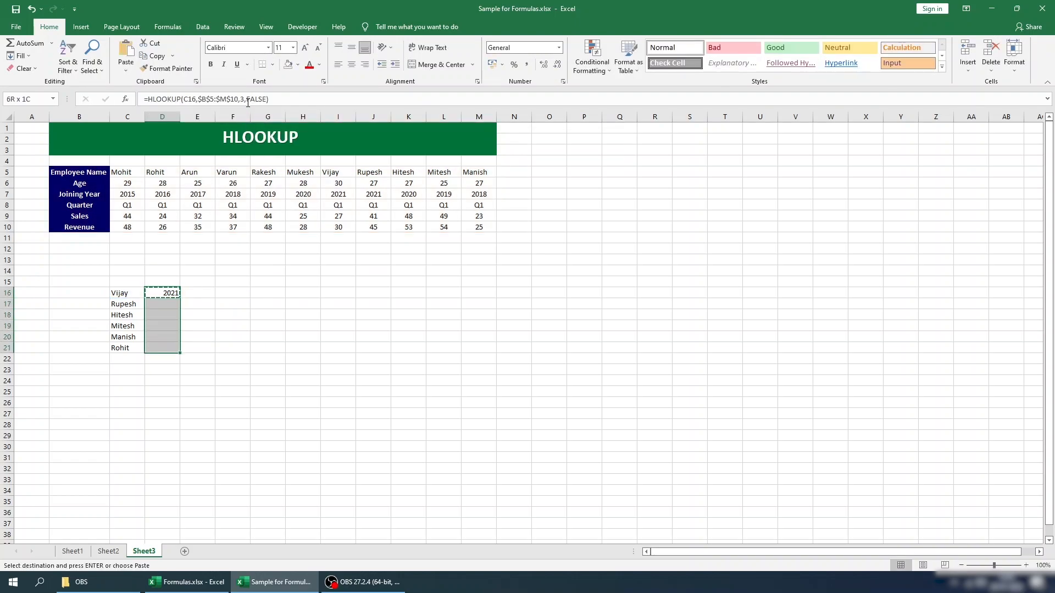
{"action": "key", "text": "Return"}
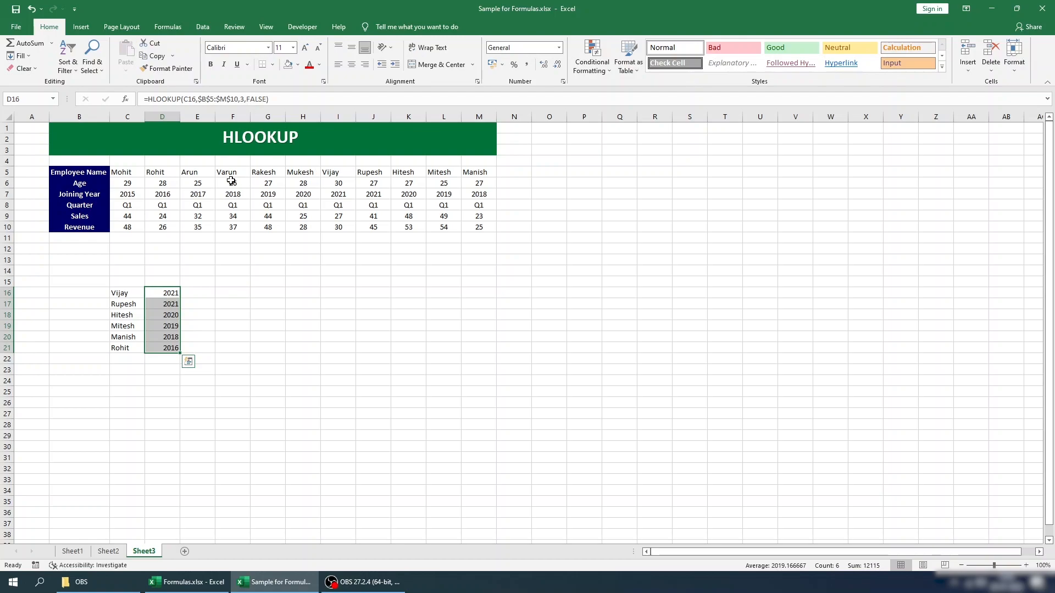
Step: Check the HLOOKUP results in D16:D21 against the joining years in row 7 of the source table
{"action": "left_click", "coordinate": [165, 173]}
{"action": "left_click", "coordinate": [340, 194]}
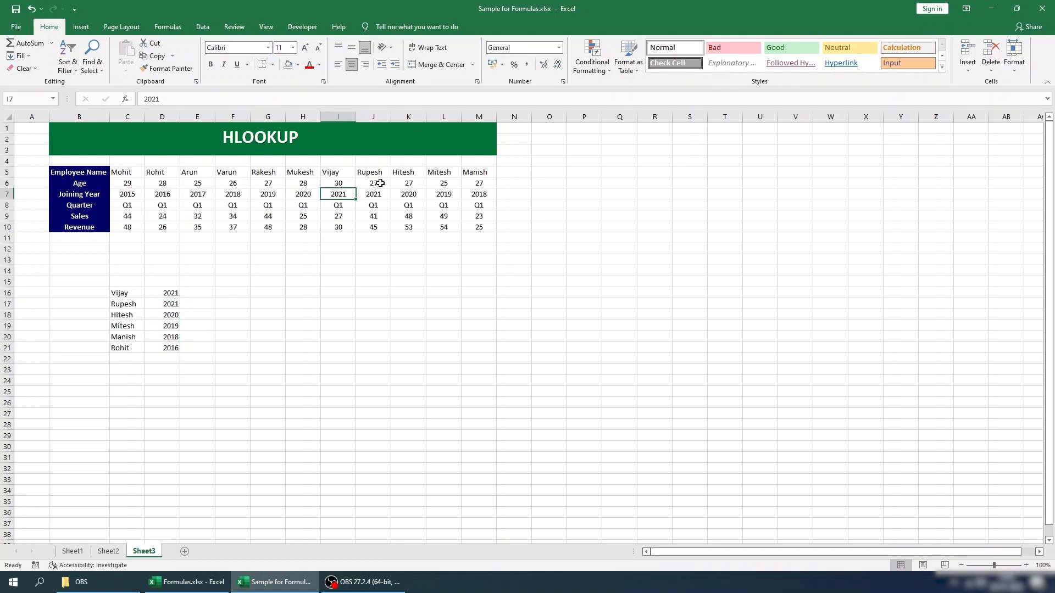
{"action": "left_click", "coordinate": [409, 196]}
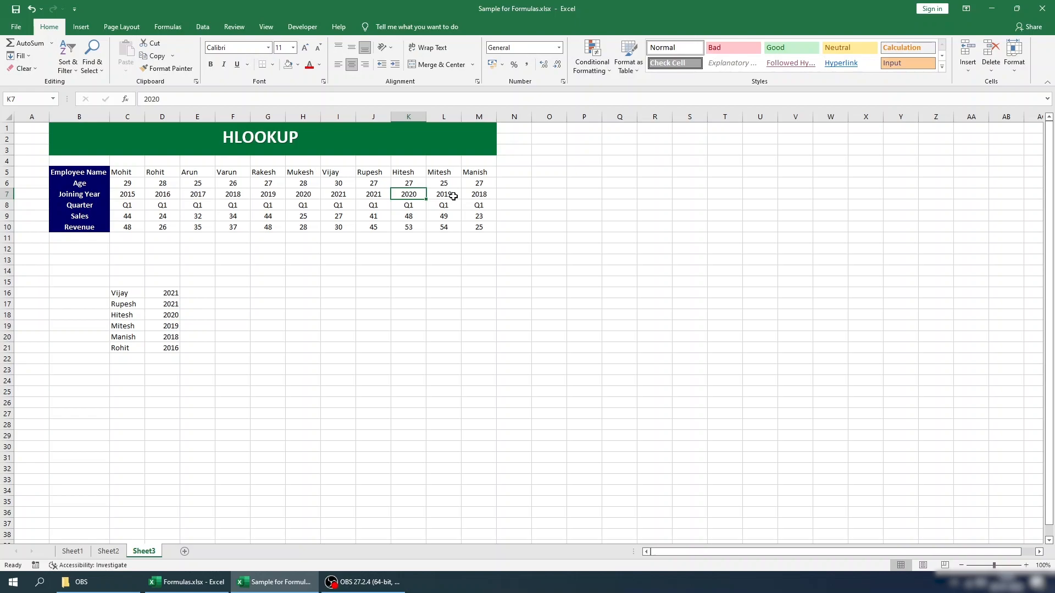
{"action": "left_click", "coordinate": [452, 196]}
{"action": "left_click", "coordinate": [470, 196]}
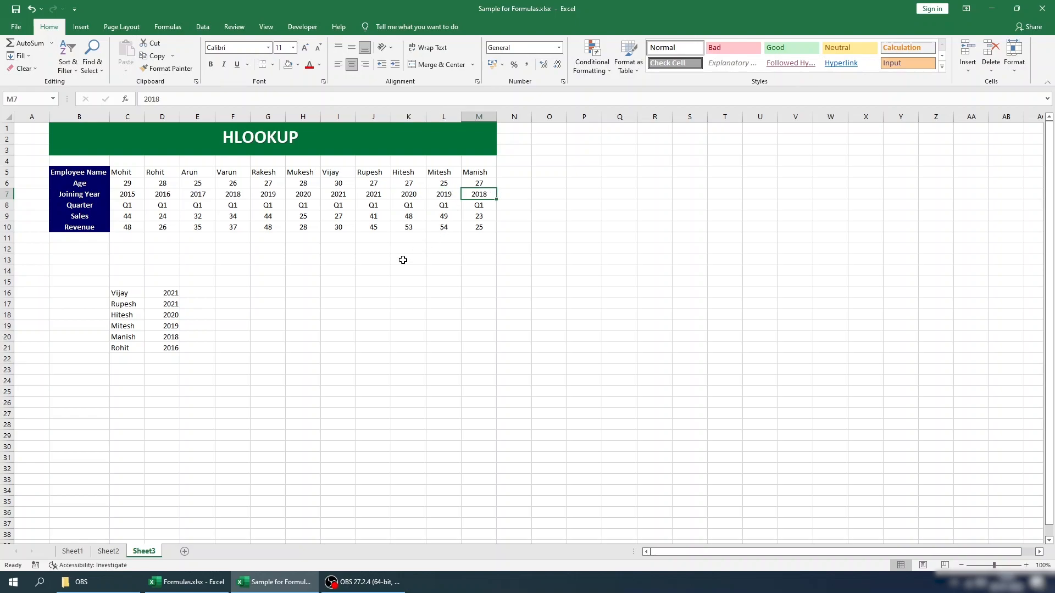
{"action": "left_click", "coordinate": [161, 194]}
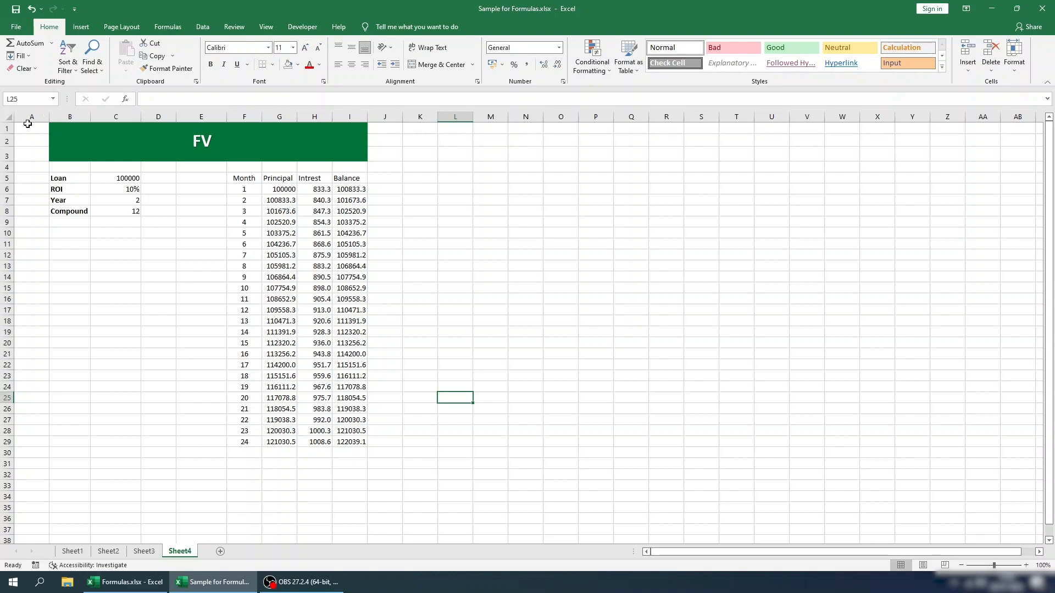
Step: Examine the loan amount, ROI, year and compounding inputs in C5:C8 on the FV sheet
{"action": "left_click", "coordinate": [102, 178]}
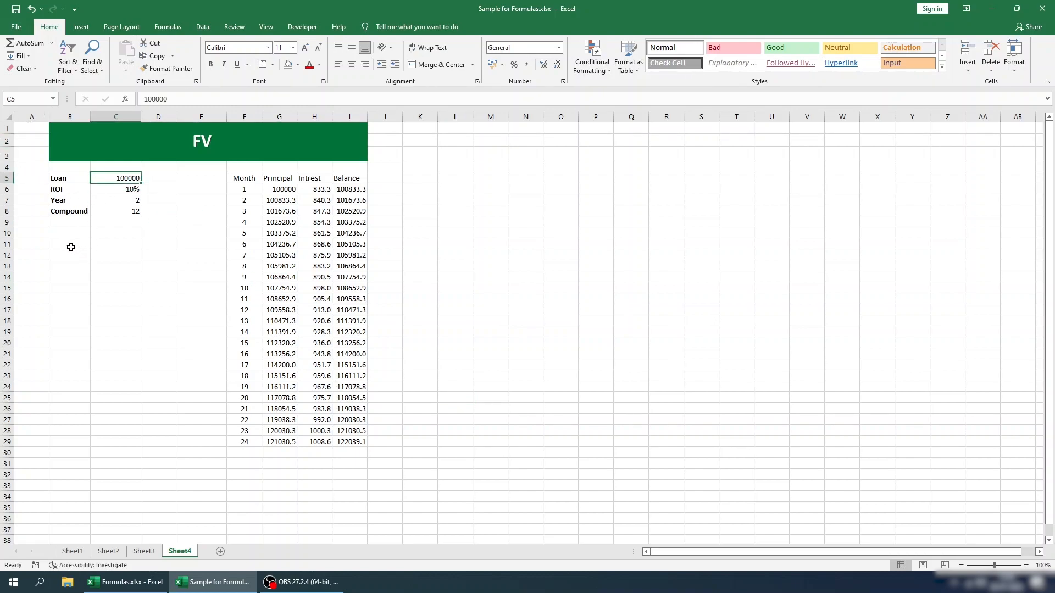
{"action": "left_click", "coordinate": [109, 192]}
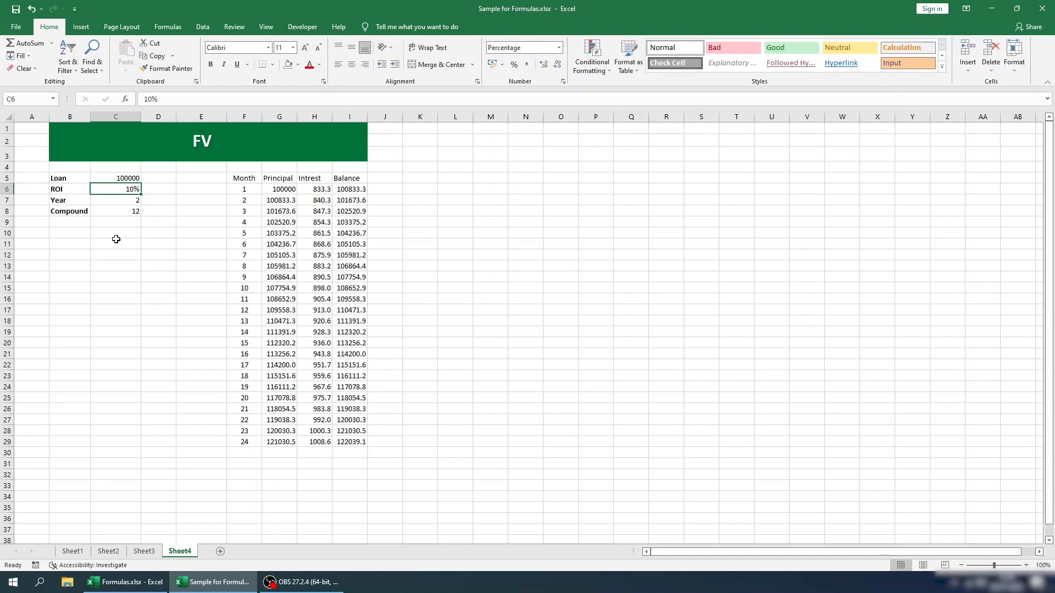
{"action": "left_click", "coordinate": [113, 202]}
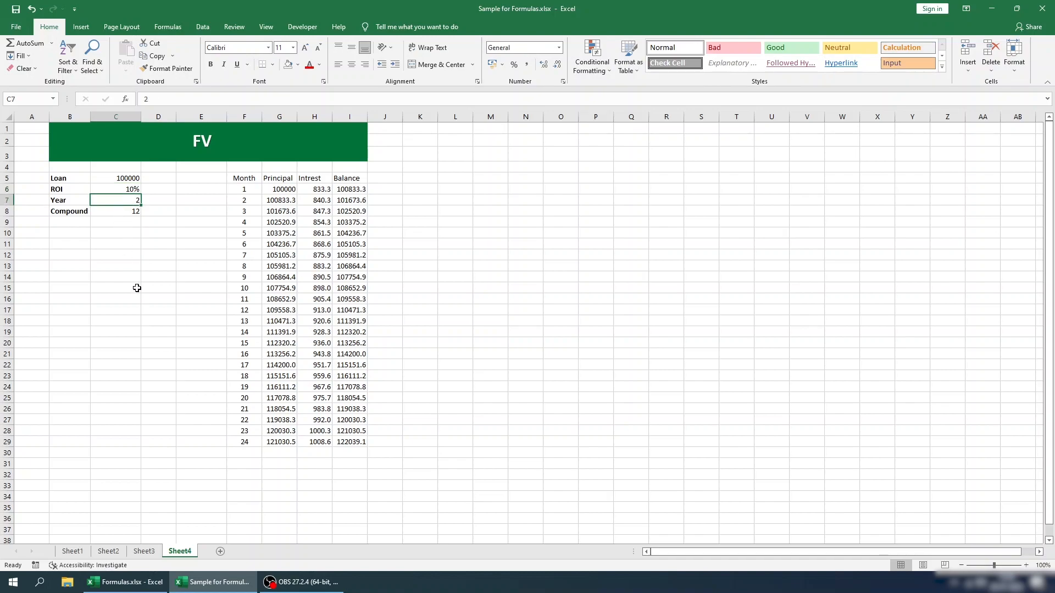
{"action": "left_click", "coordinate": [127, 211]}
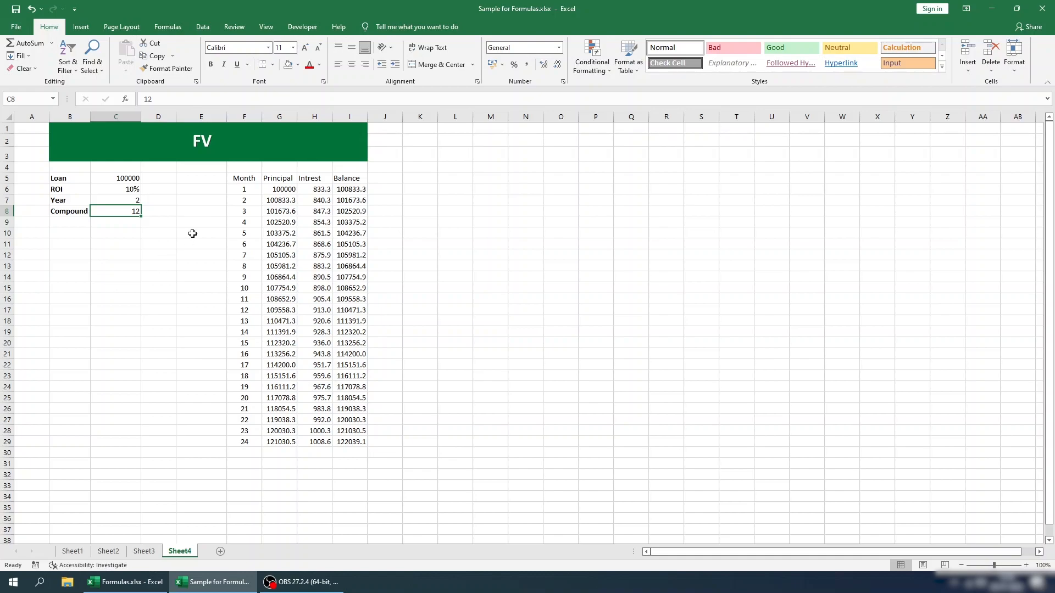
Step: Examine the month 1 row of the compounding schedule, including the principal, interest and balance formulas in G6:I6
{"action": "left_click", "coordinate": [250, 191]}
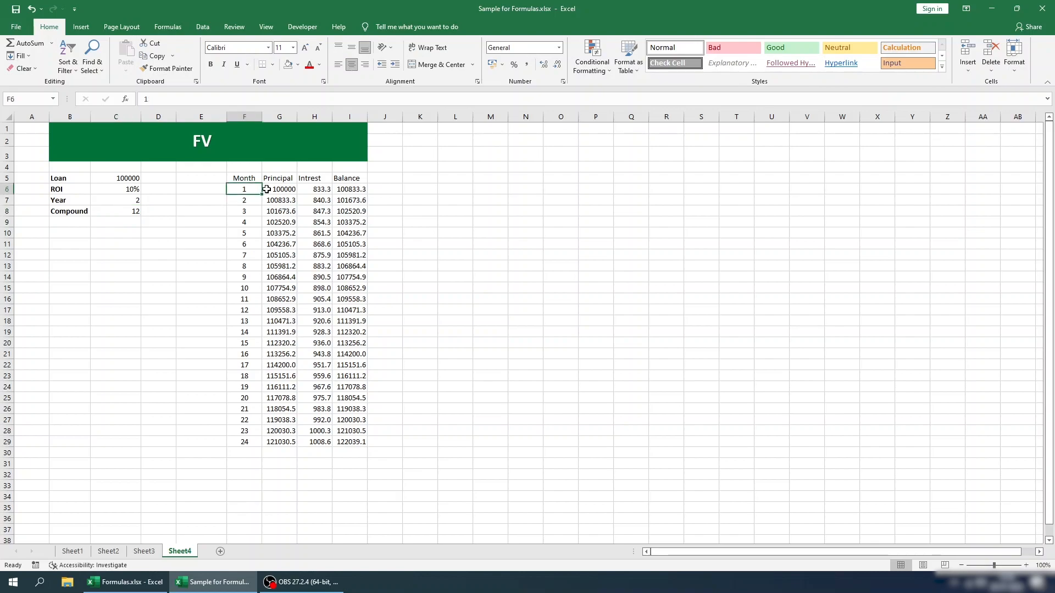
{"action": "left_click", "coordinate": [271, 190]}
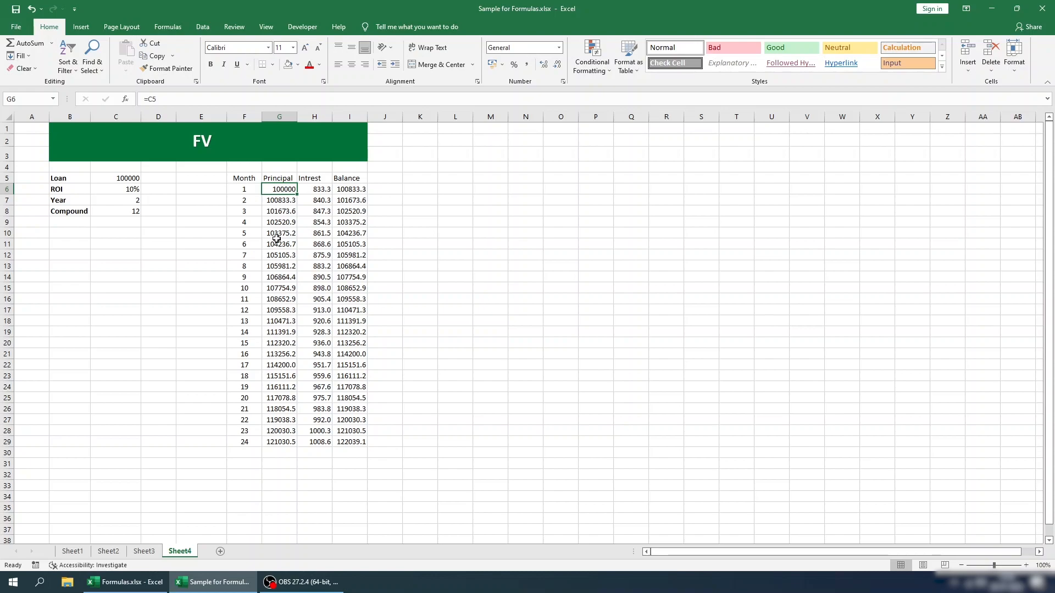
{"action": "left_click", "coordinate": [309, 190]}
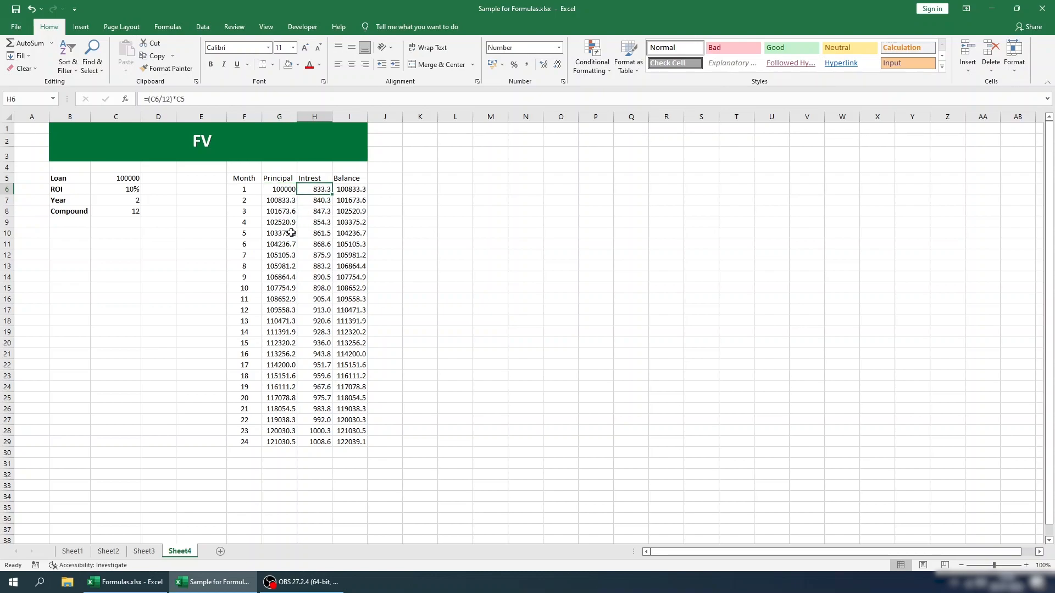
{"action": "left_click", "coordinate": [214, 104]}
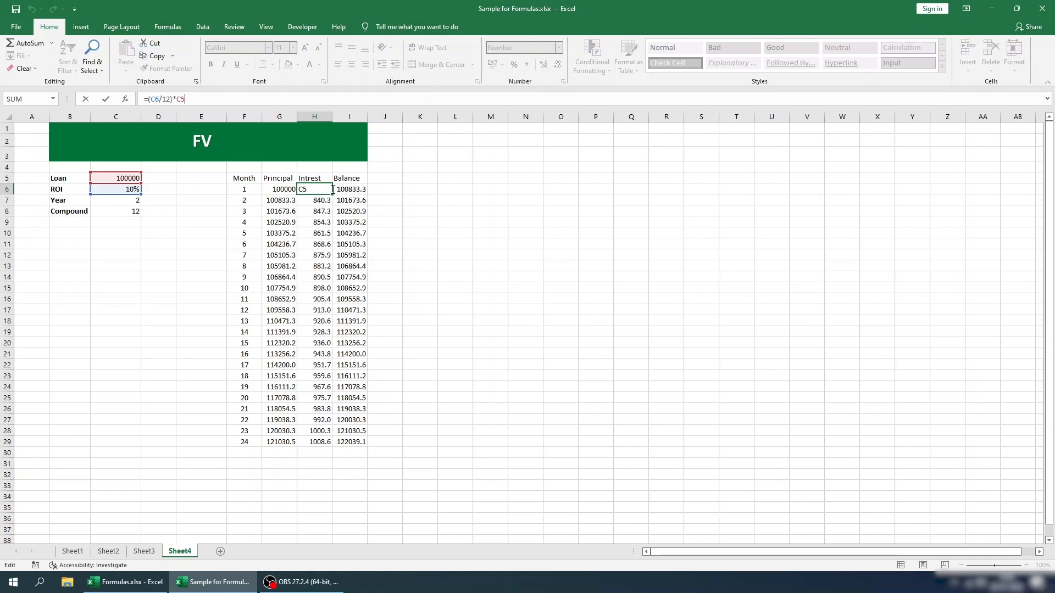
{"action": "left_click", "coordinate": [406, 199]}
{"action": "left_click", "coordinate": [319, 190]}
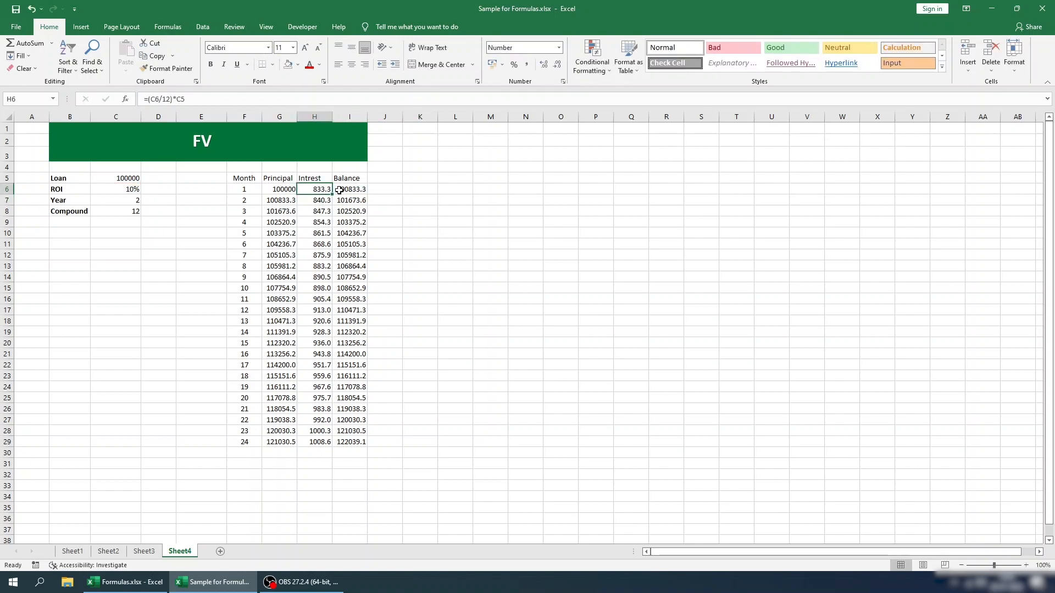
{"action": "left_click", "coordinate": [339, 190]}
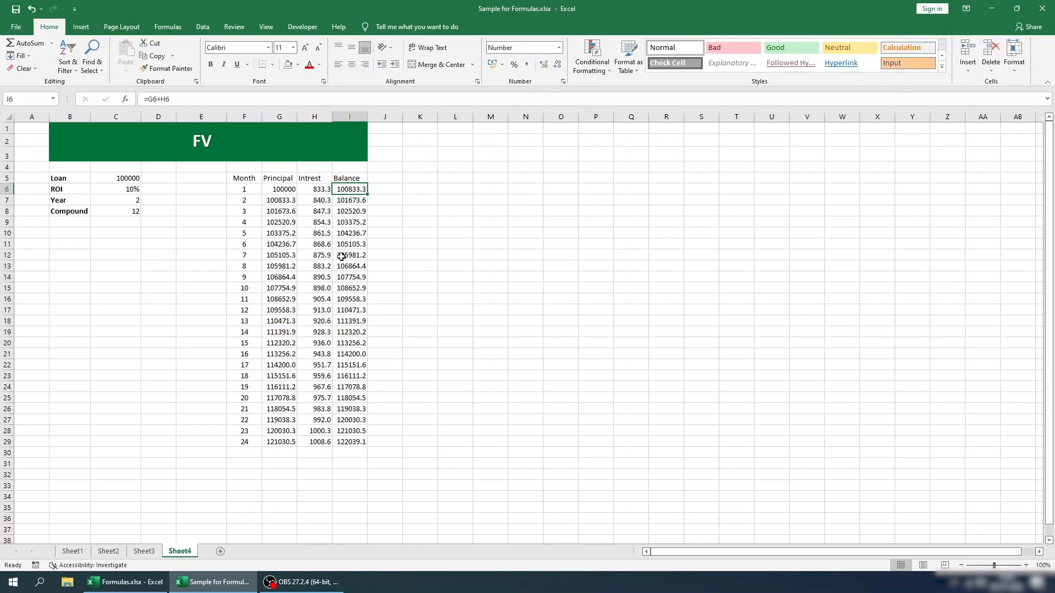
Step: Trace how the balance carries into the month 2 principal in G7 and on to the final balance in I29
{"action": "left_click", "coordinate": [281, 201]}
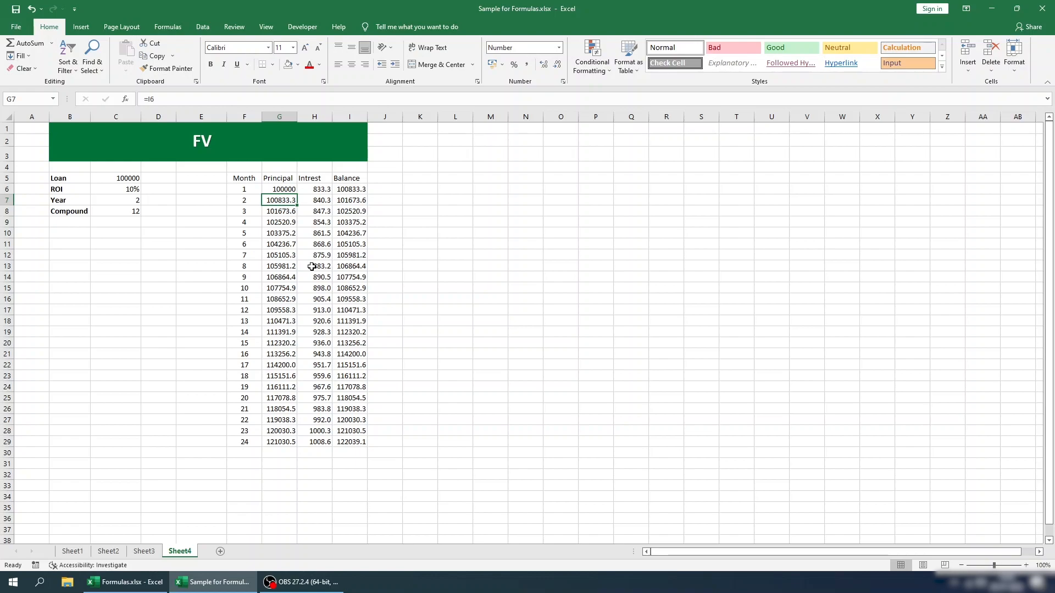
{"action": "left_click", "coordinate": [278, 189]}
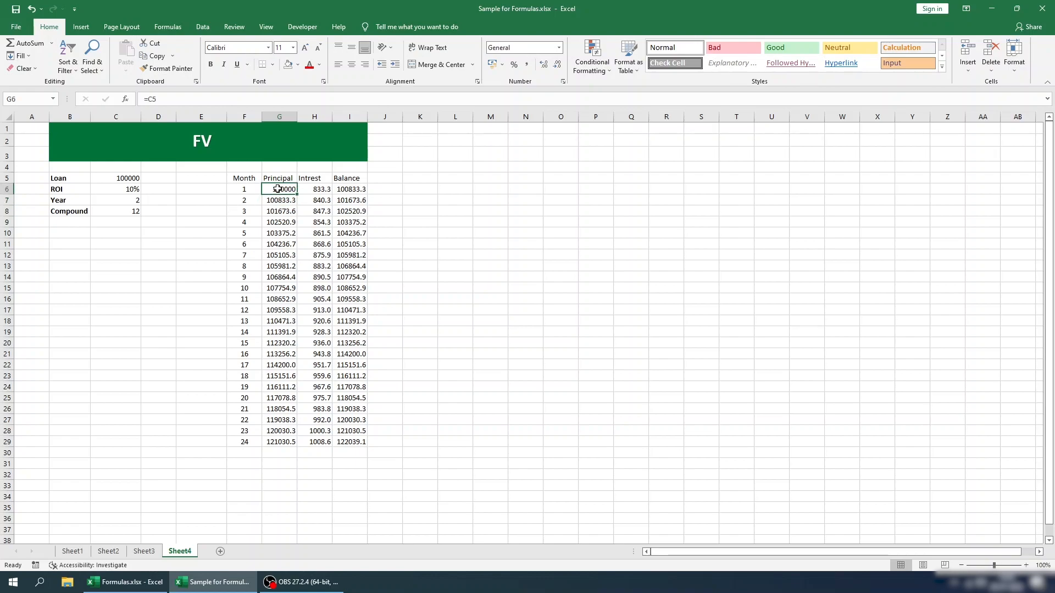
{"action": "left_click", "coordinate": [358, 442]}
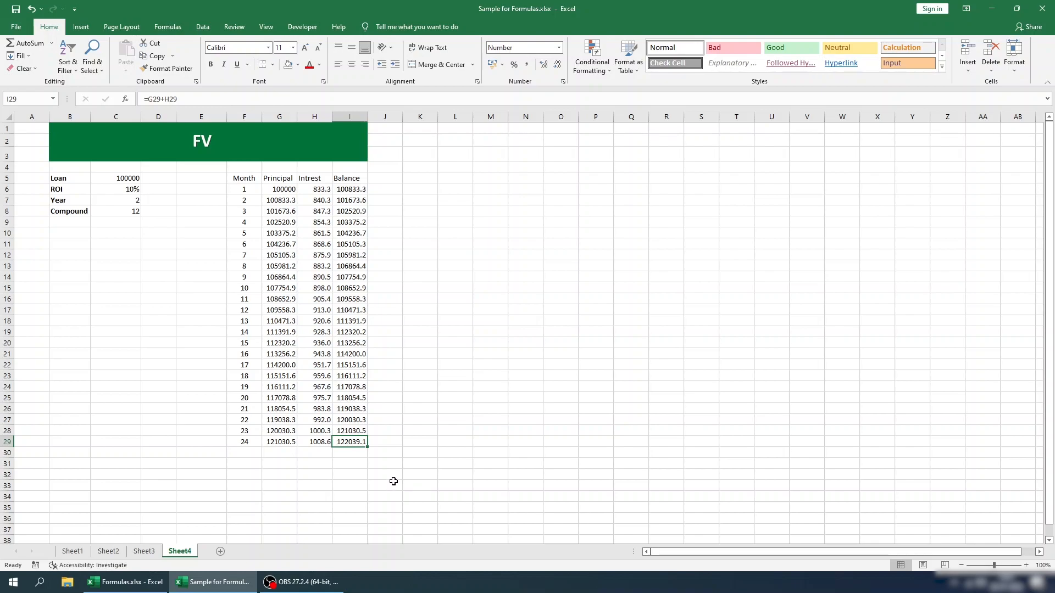
{"action": "left_click", "coordinate": [100, 242]}
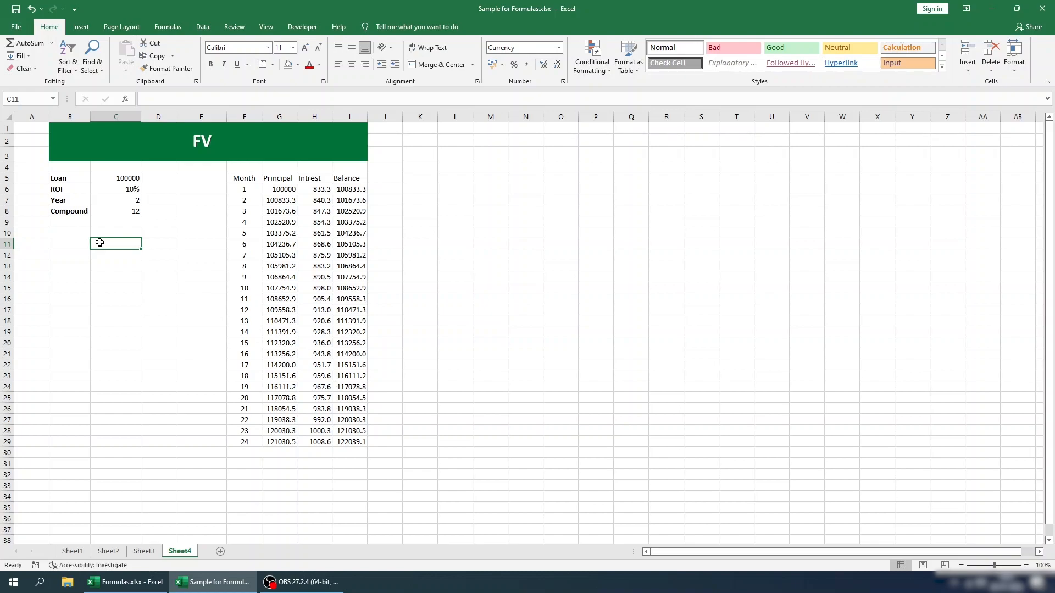
{"action": "left_click", "coordinate": [341, 444]}
Step: Start an FV formula in C10 with the rate C6/C8, dividing the ROI by the compounding frequency
{"action": "left_click", "coordinate": [113, 234]}
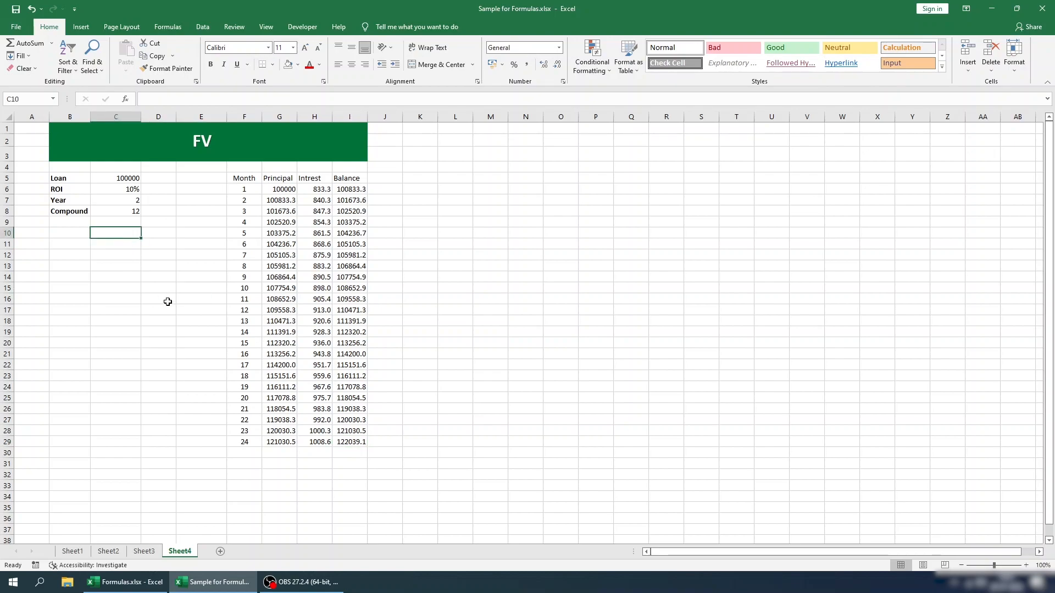
{"action": "type", "text": "=fv"}
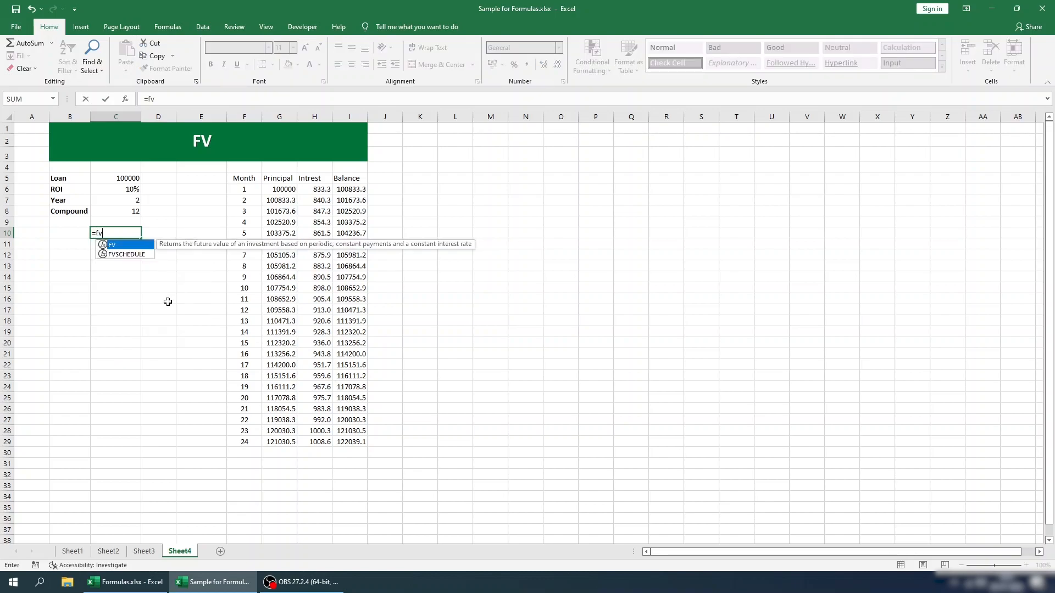
{"action": "key", "text": "Tab"}
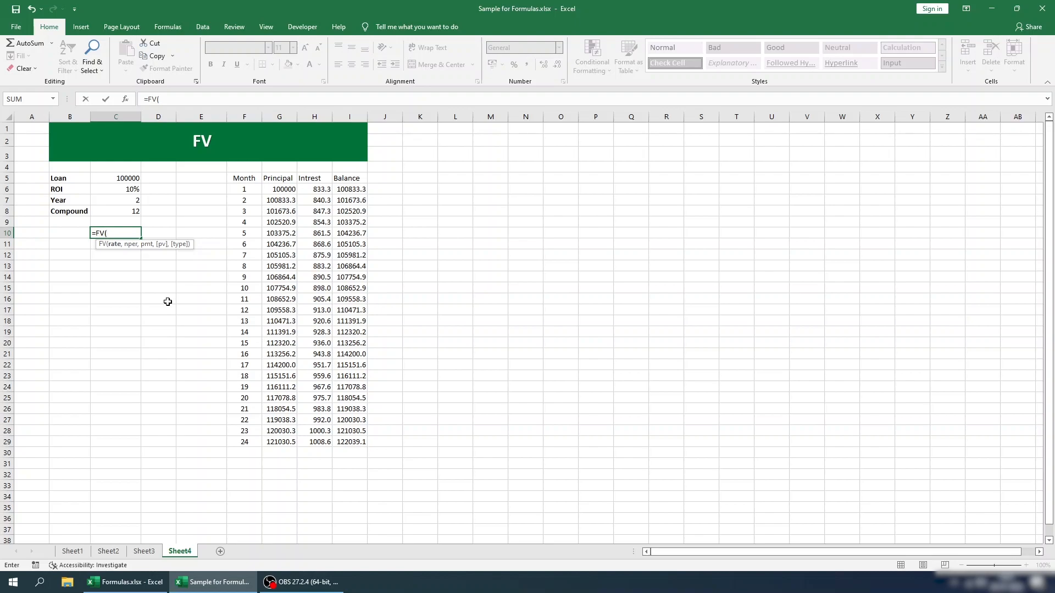
{"action": "left_click", "coordinate": [111, 190]}
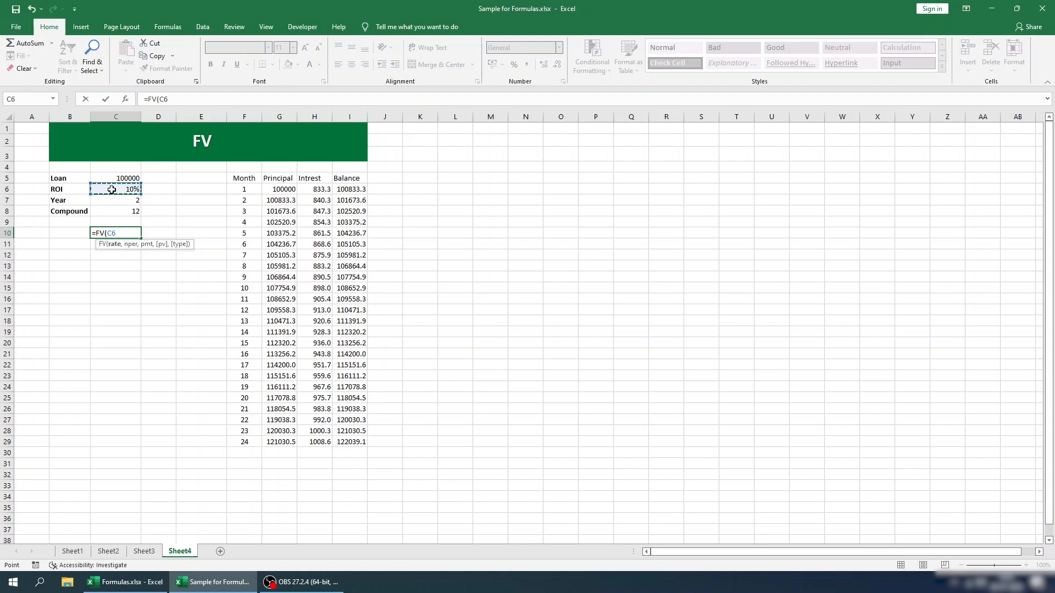
{"action": "type", "text": "/"}
{"action": "left_click", "coordinate": [113, 211]}
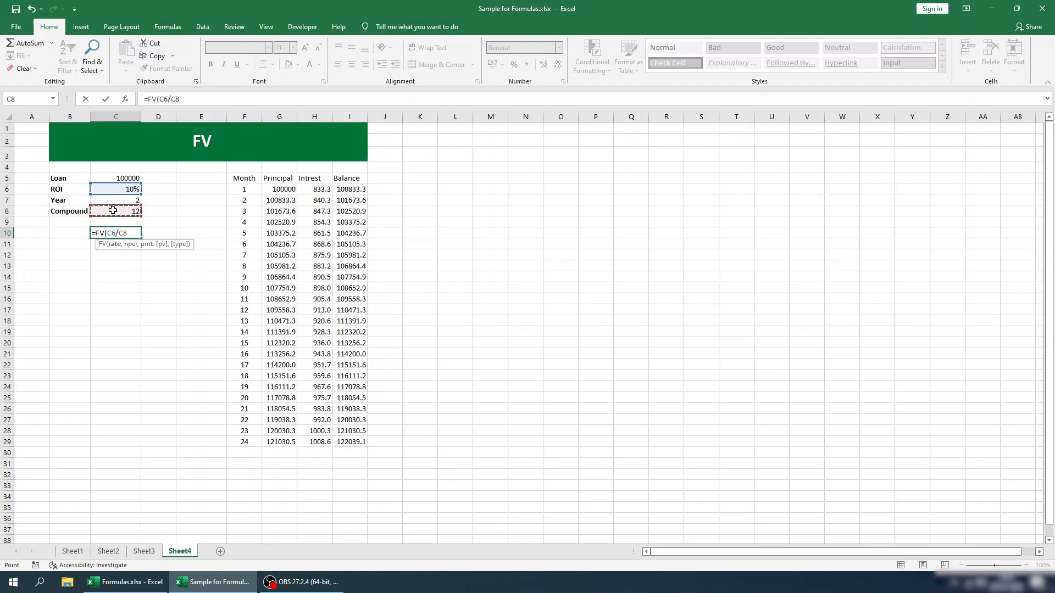
Step: Add C7*C8 as the number of periods and 0 as the payment in the FV formula
{"action": "type", "text": ","}
{"action": "left_click", "coordinate": [108, 202]}
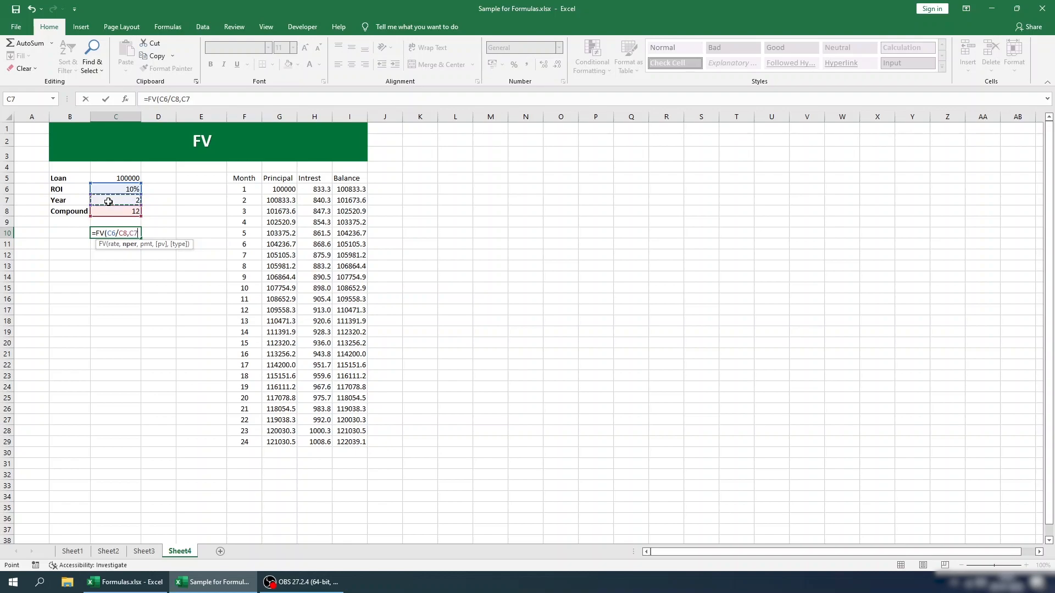
{"action": "type", "text": "*"}
{"action": "left_click", "coordinate": [109, 209]}
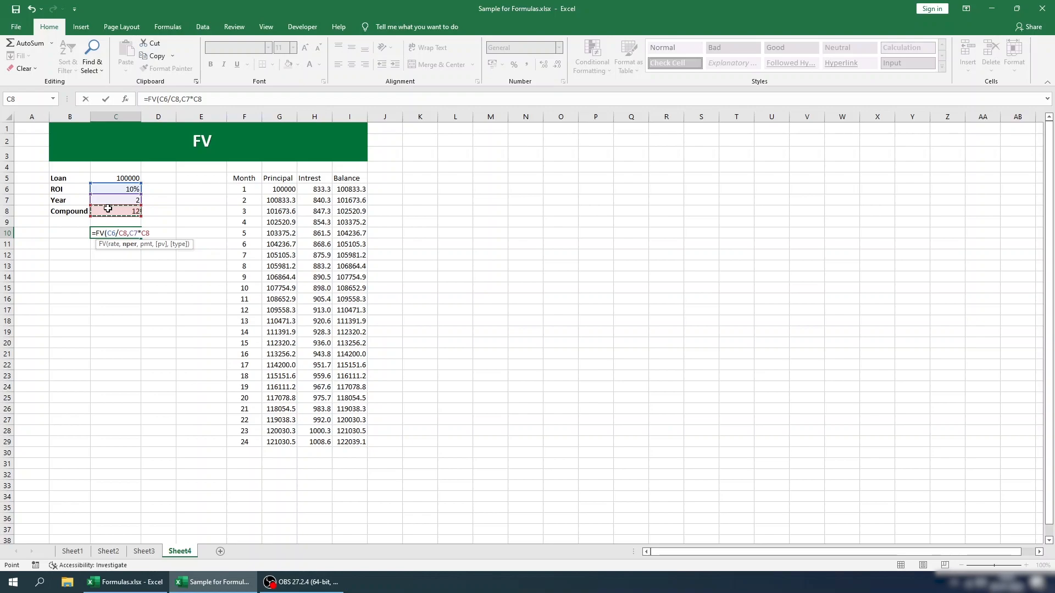
{"action": "type", "text": ","}
{"action": "type", "text": ","}
{"action": "type", "text": ","}
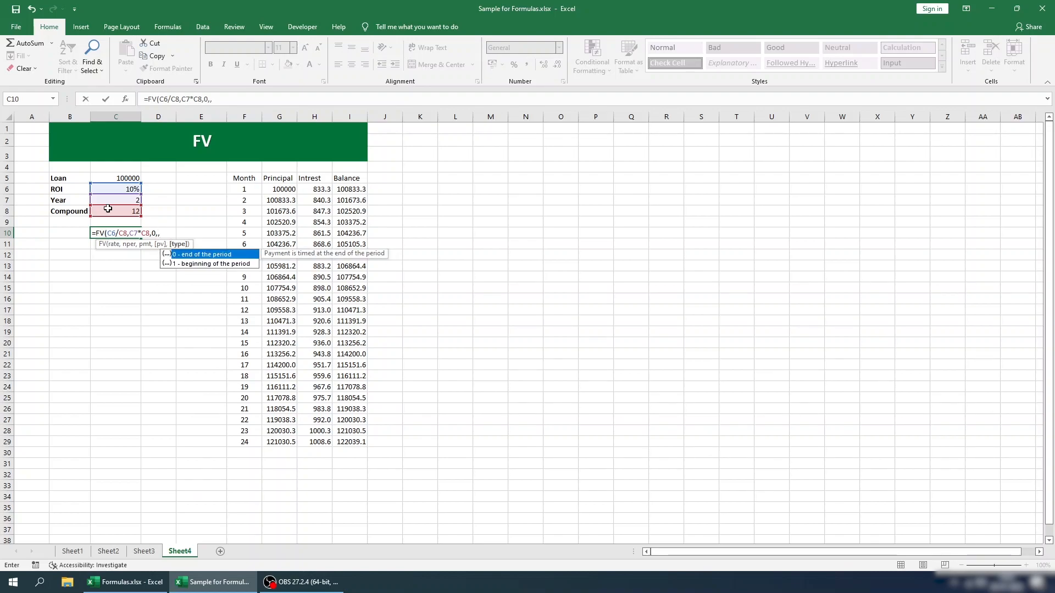
{"action": "key", "text": "Escape"}
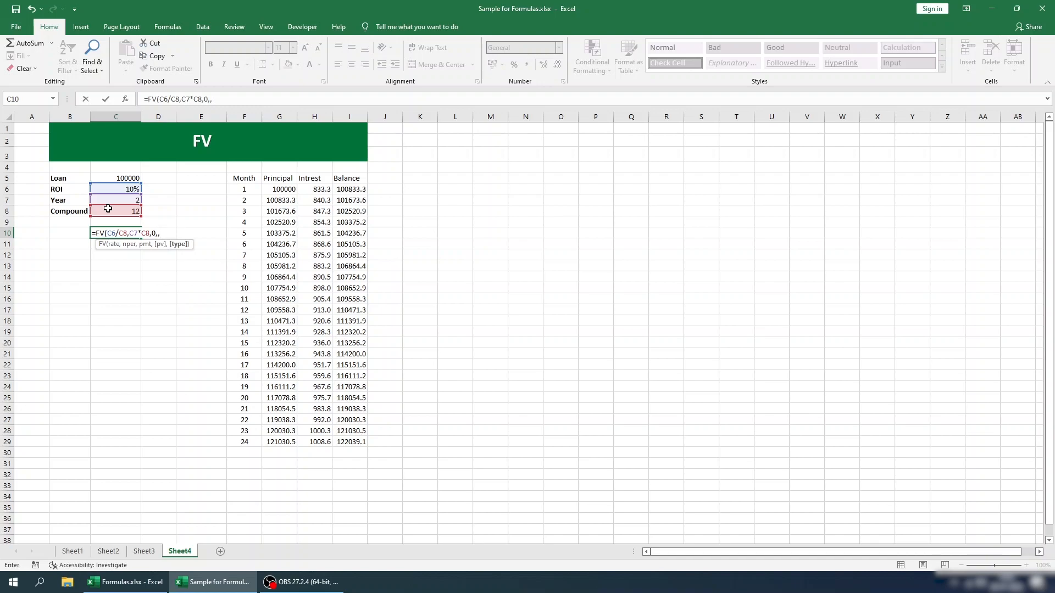
{"action": "key", "text": "Left"}
{"action": "key", "text": "Left"}
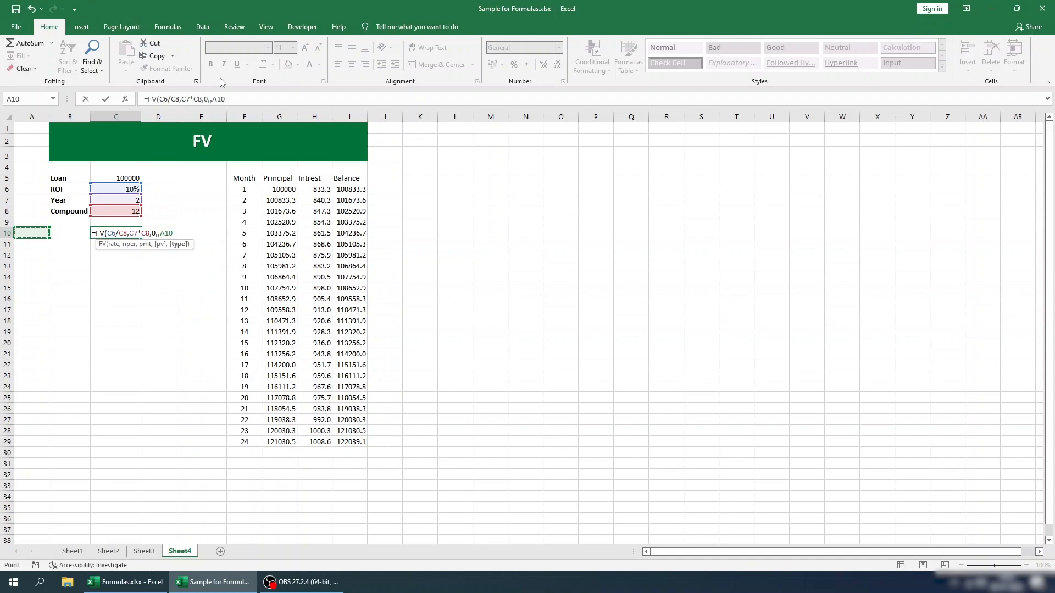
{"action": "key", "text": "BackSpace"}
{"action": "key", "text": "BackSpace"}
{"action": "key", "text": "BackSpace"}
{"action": "key", "text": "BackSpace"}
{"action": "left_click", "coordinate": [217, 99]}
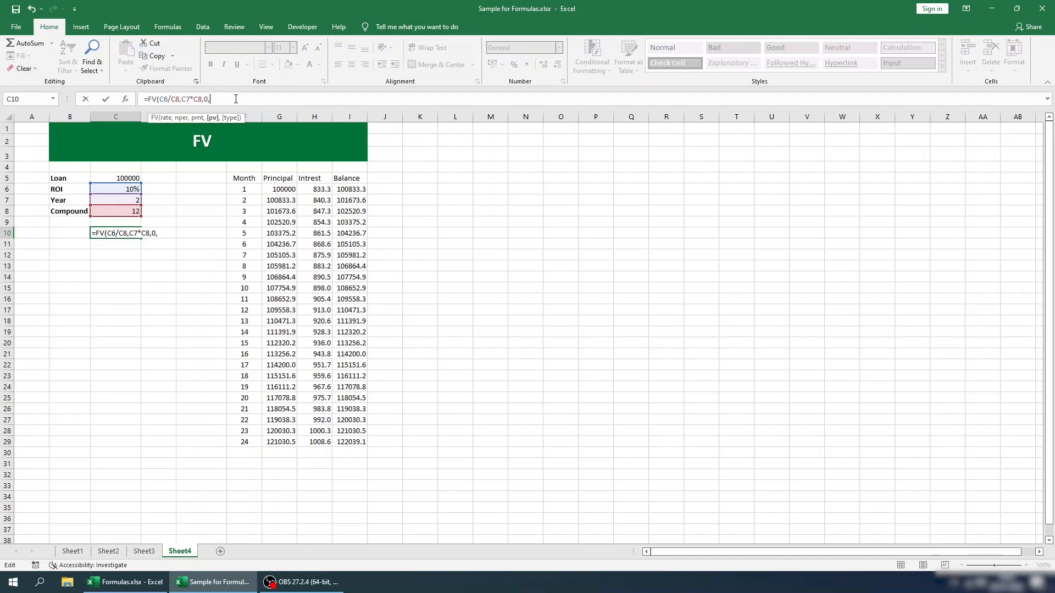
Step: Complete the FV formula in C10 with the loan amount C5 as present value and 0 as type
{"action": "left_click", "coordinate": [120, 178]}
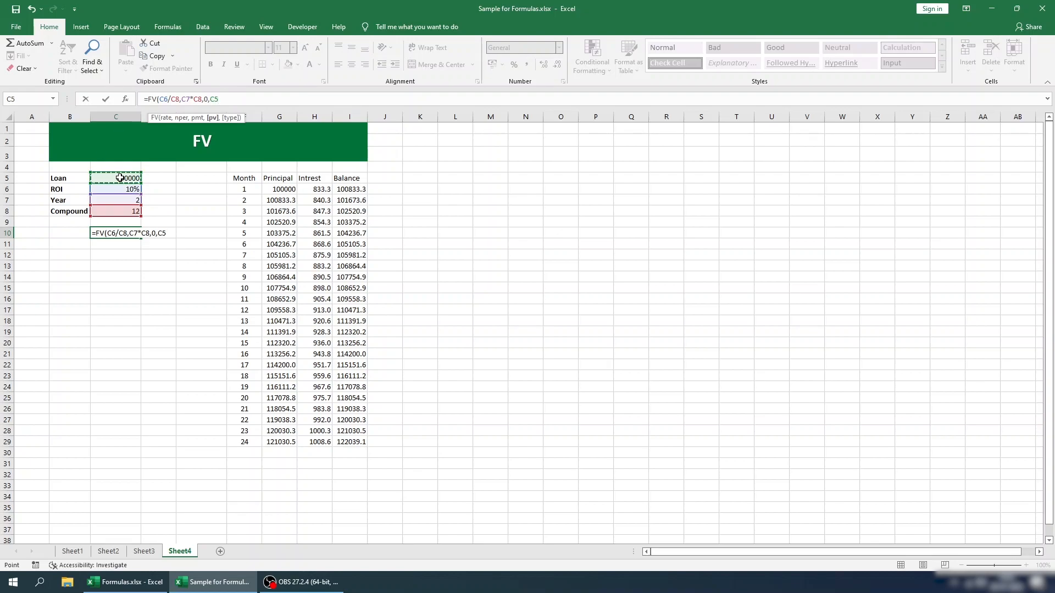
{"action": "type", "text": ","}
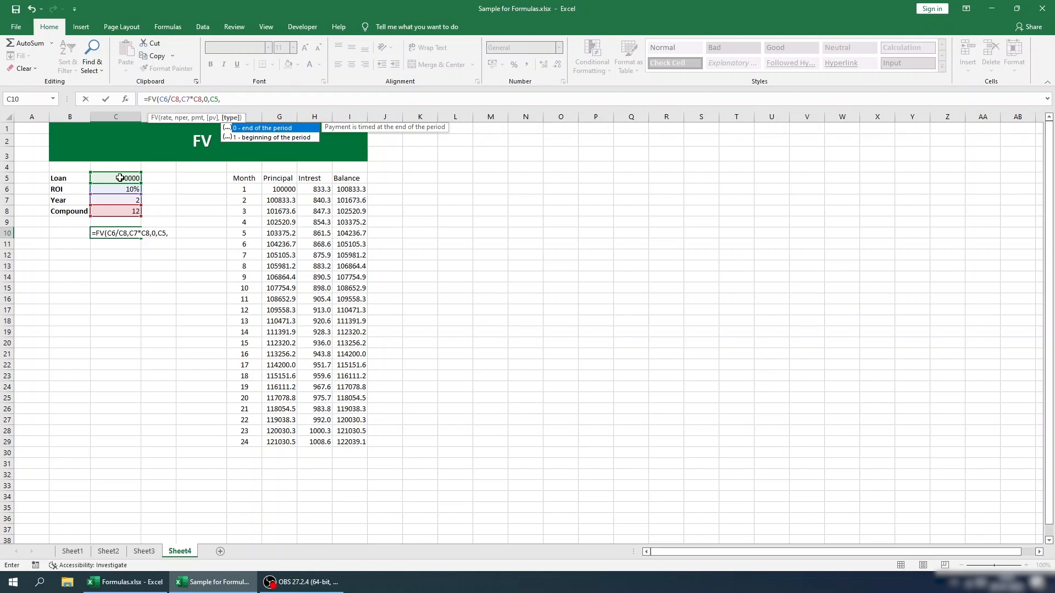
{"action": "type", "text": "0"}
{"action": "key", "text": "Return"}
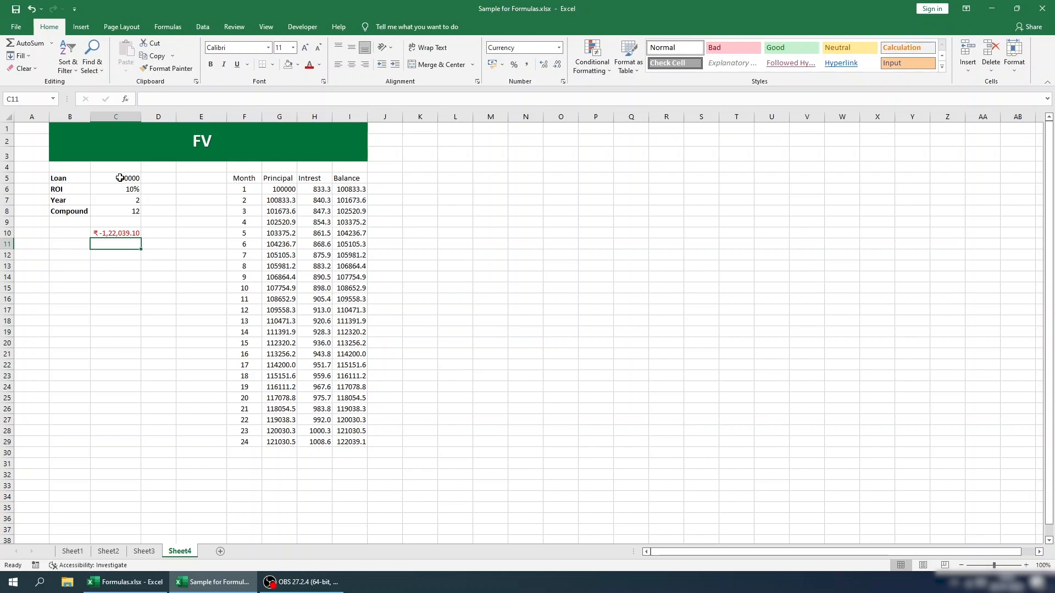
Step: Compare the FV result in C10 with the month 24 balance in I29 and the schedule in F6:I29
{"action": "left_click", "coordinate": [119, 234]}
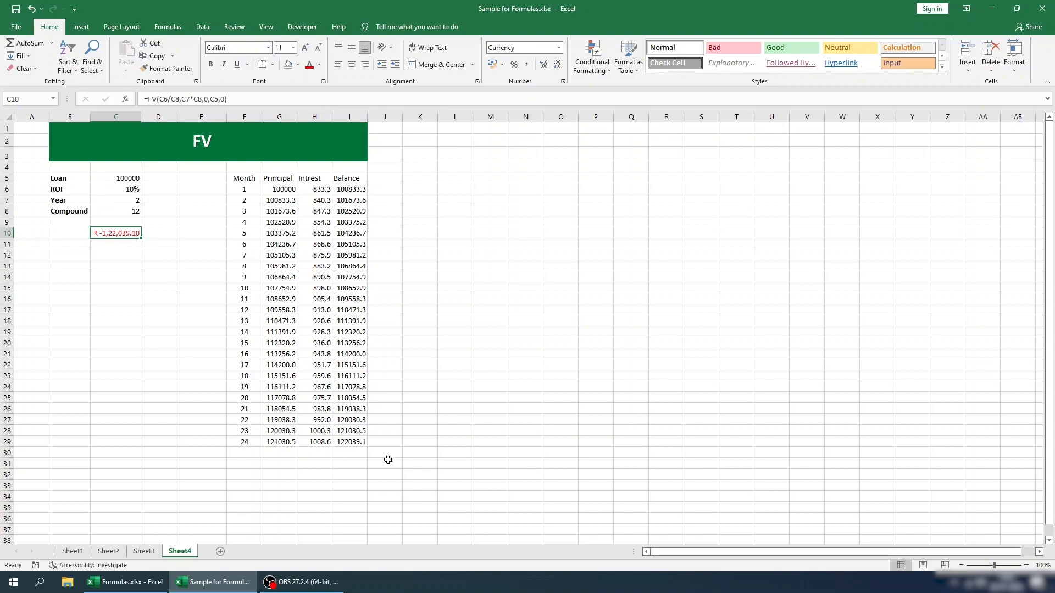
{"action": "left_click", "coordinate": [350, 445]}
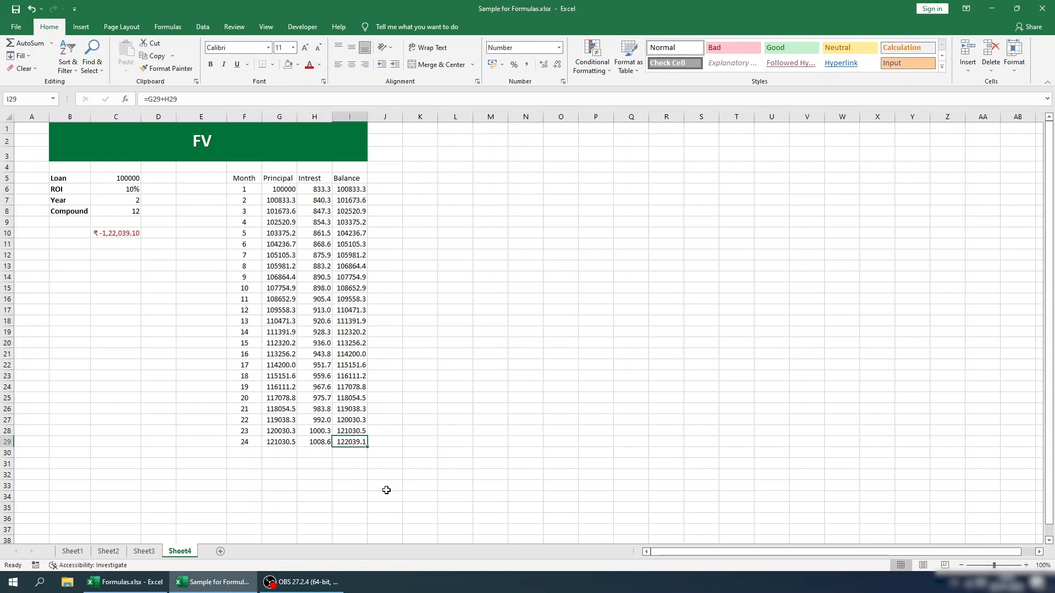
{"action": "left_click", "coordinate": [251, 187]}
{"action": "left_click_drag", "start_coordinate": [251, 186], "coordinate": [346, 440]}
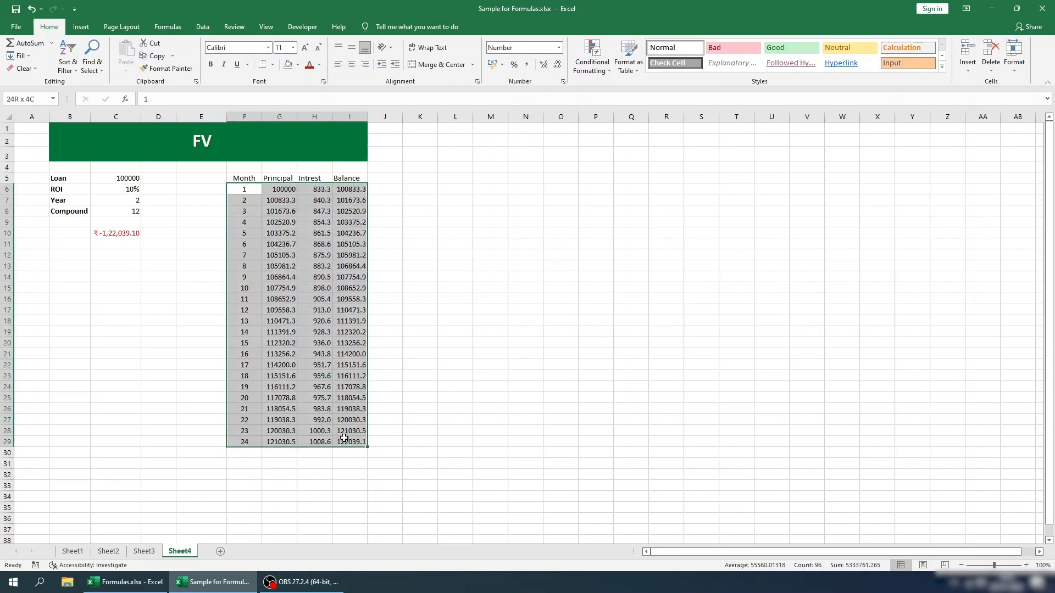
{"action": "left_click", "coordinate": [123, 240]}
{"action": "key", "text": "Up"}
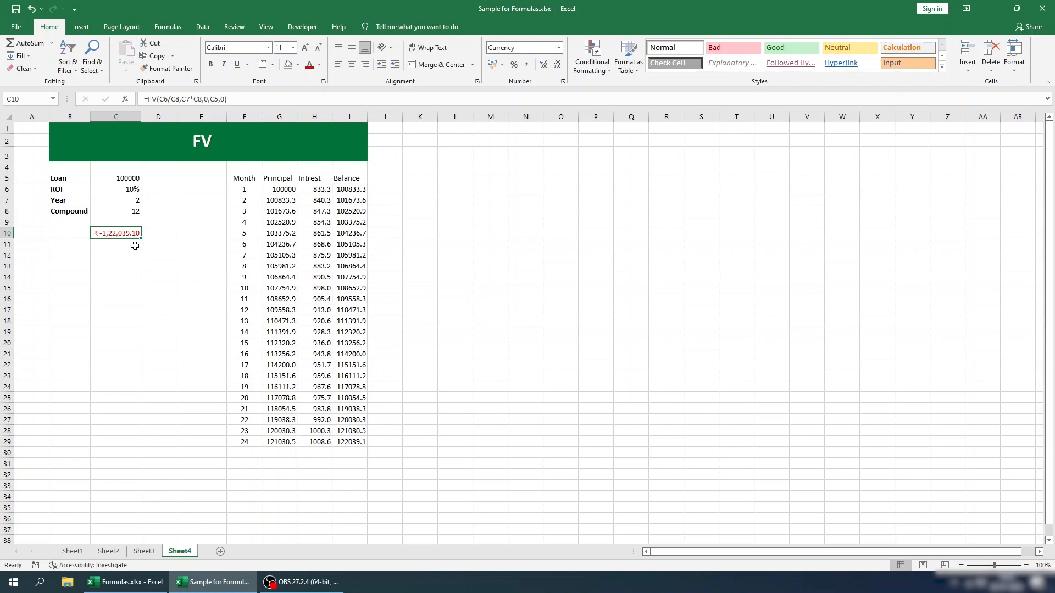
Step: Change the type argument of the FV formula in C10 to 1
{"action": "left_click", "coordinate": [218, 102]}
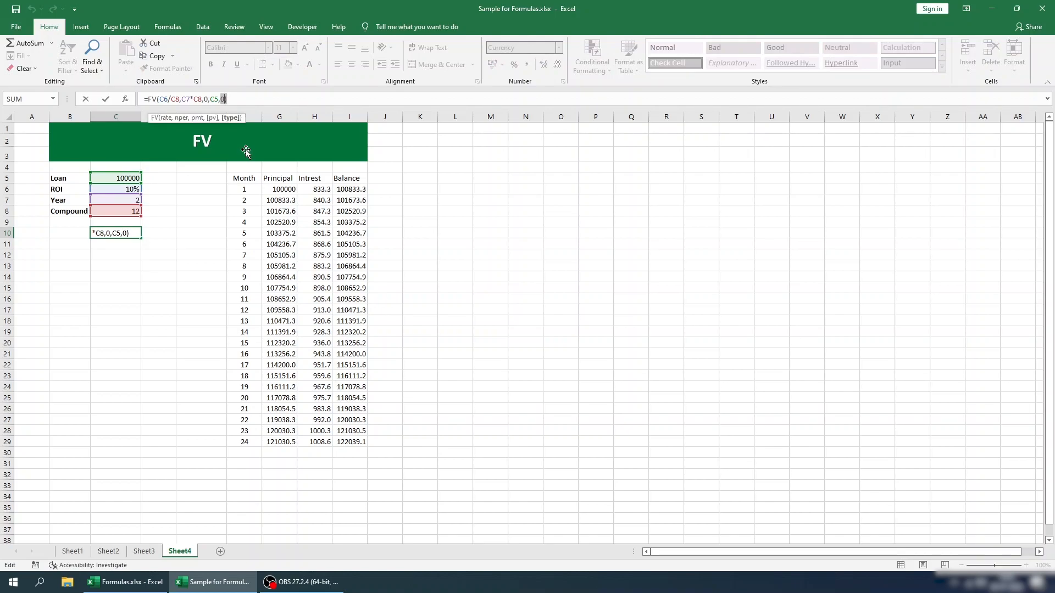
{"action": "key", "text": "Return"}
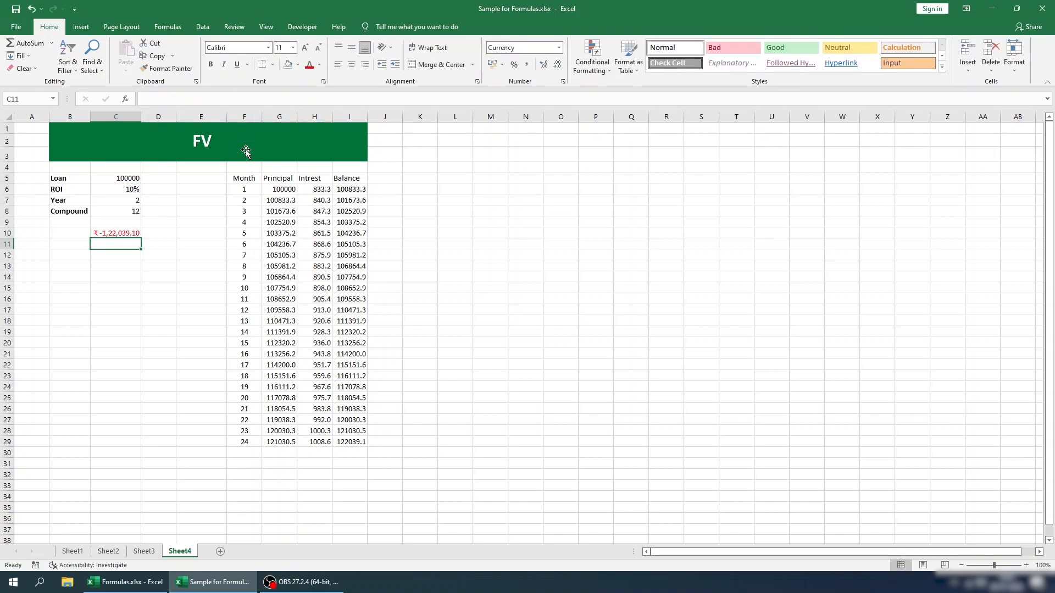
{"action": "key", "text": "Up"}
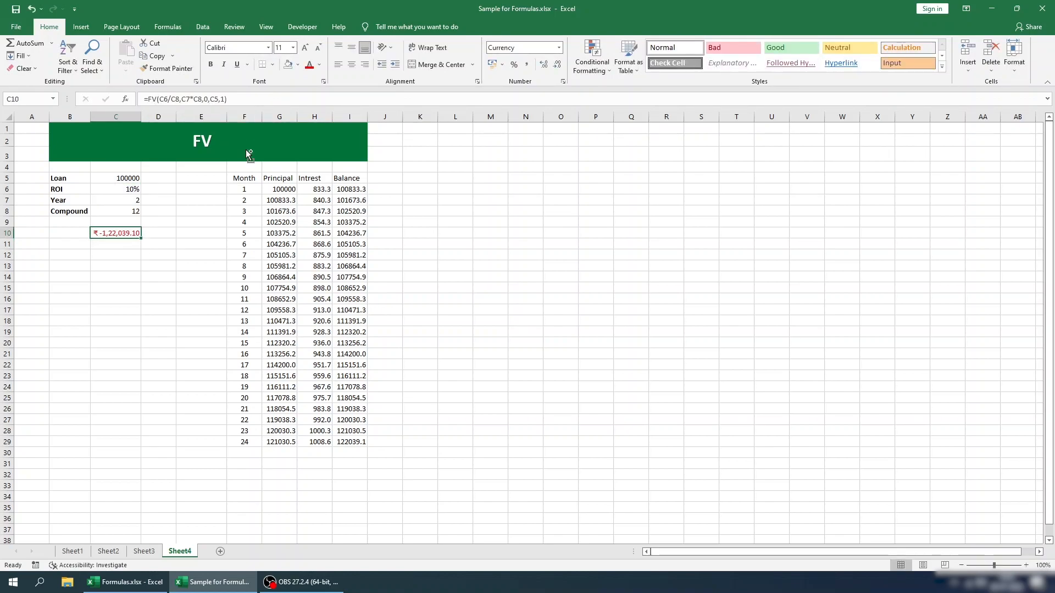
Step: Remove the optional type argument so the formula in C10 reads =FV(C6/C8,C7*C8,0,C5)
{"action": "left_click_drag", "start_coordinate": [218, 99], "coordinate": [224, 99]}
{"action": "key", "text": "BackSpace"}
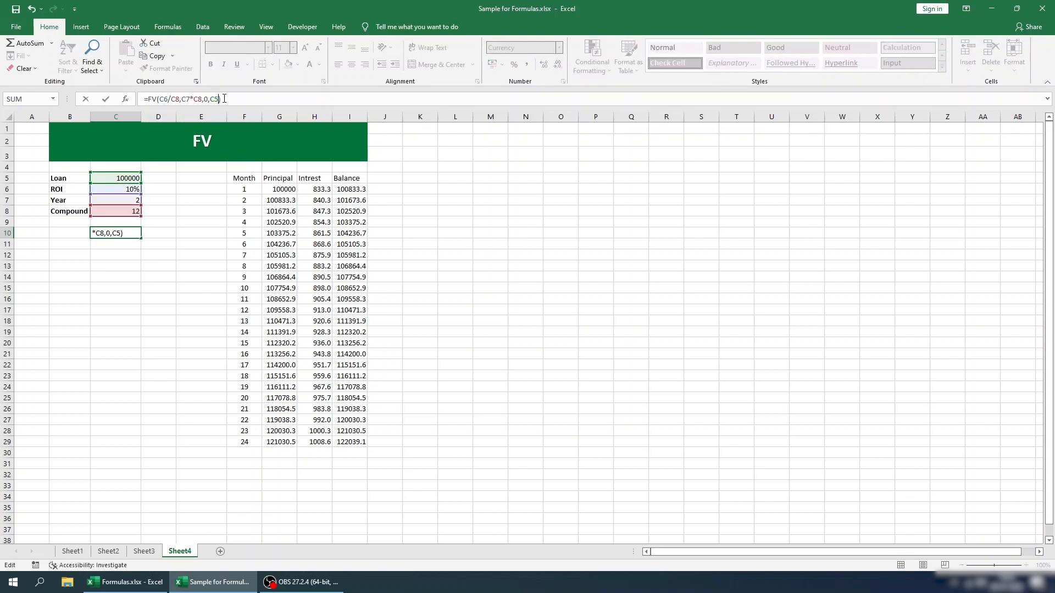
{"action": "key", "text": "Return"}
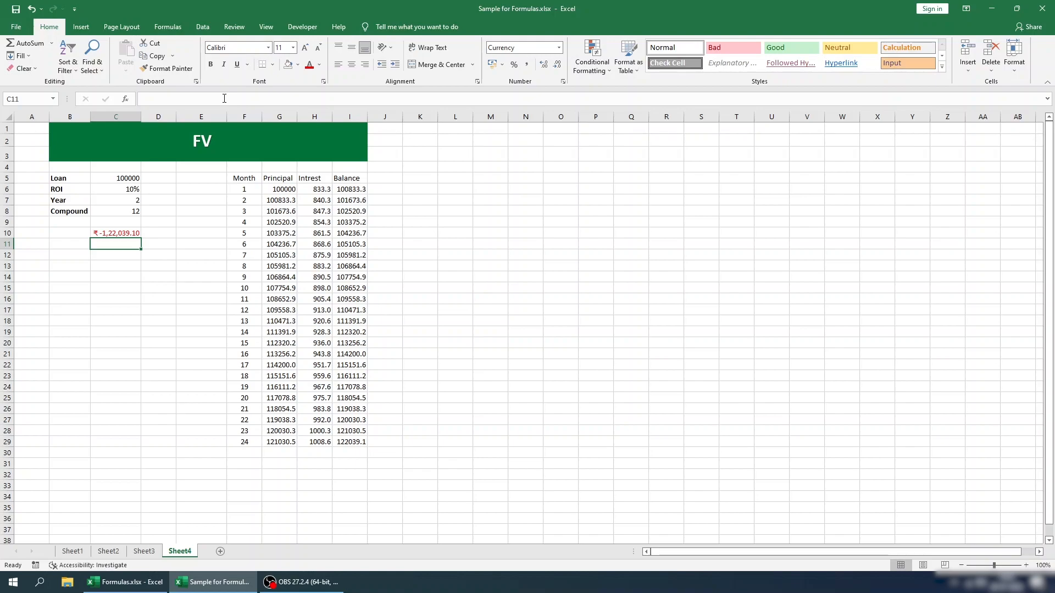
Step: Review the rate, number-of-periods and payment arguments of the FV formula in C10
{"action": "left_click", "coordinate": [108, 233]}
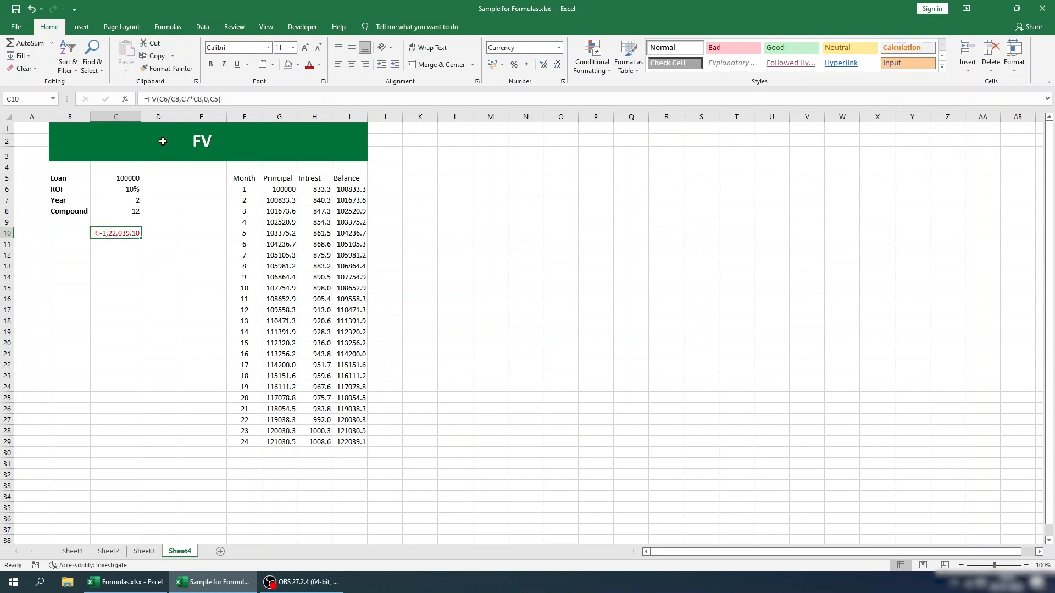
{"action": "left_click", "coordinate": [166, 99]}
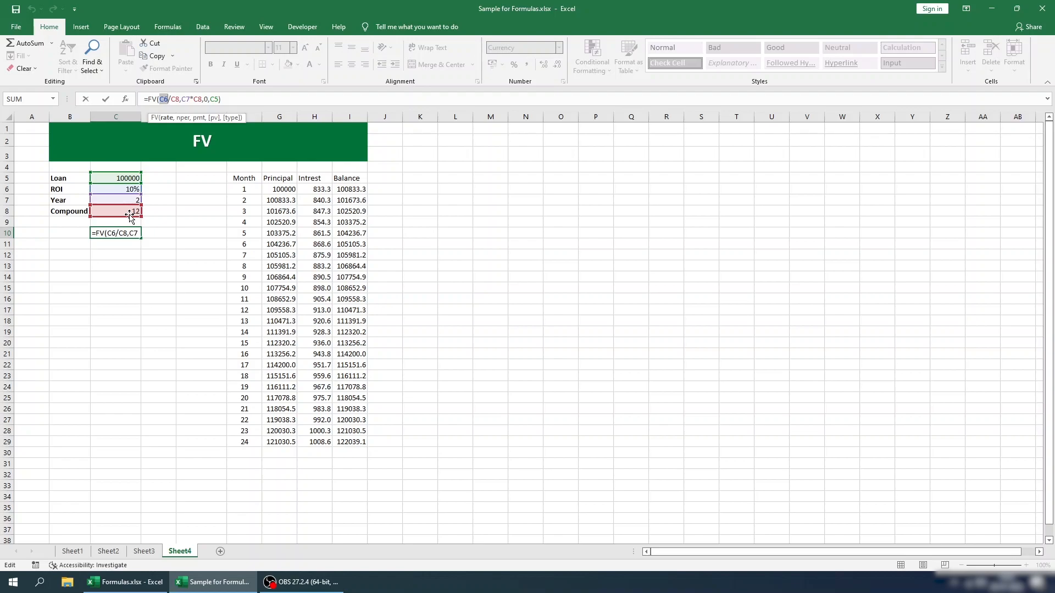
{"action": "left_click", "coordinate": [189, 99]}
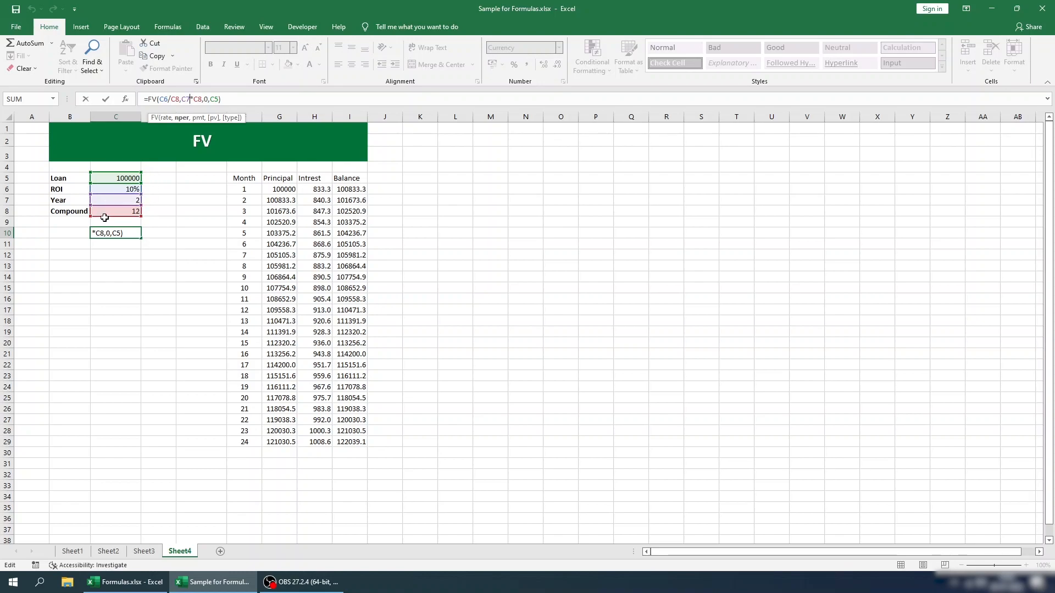
{"action": "double_click", "coordinate": [206, 99]}
{"action": "key", "text": "Return"}
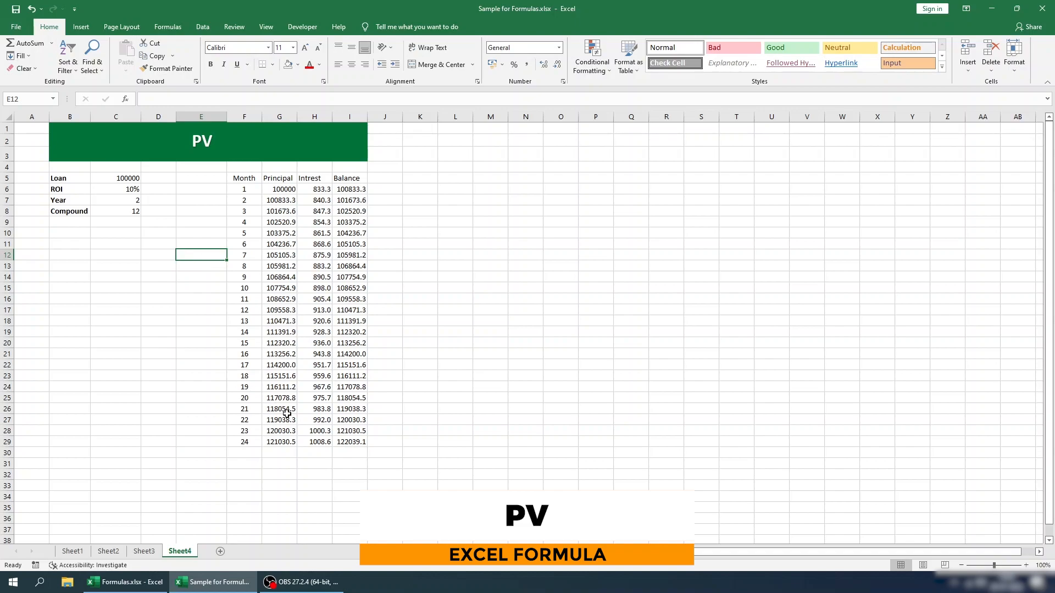
Step: Compare the month 24 balance in I29 with the loan amount in C5
{"action": "left_click", "coordinate": [342, 444]}
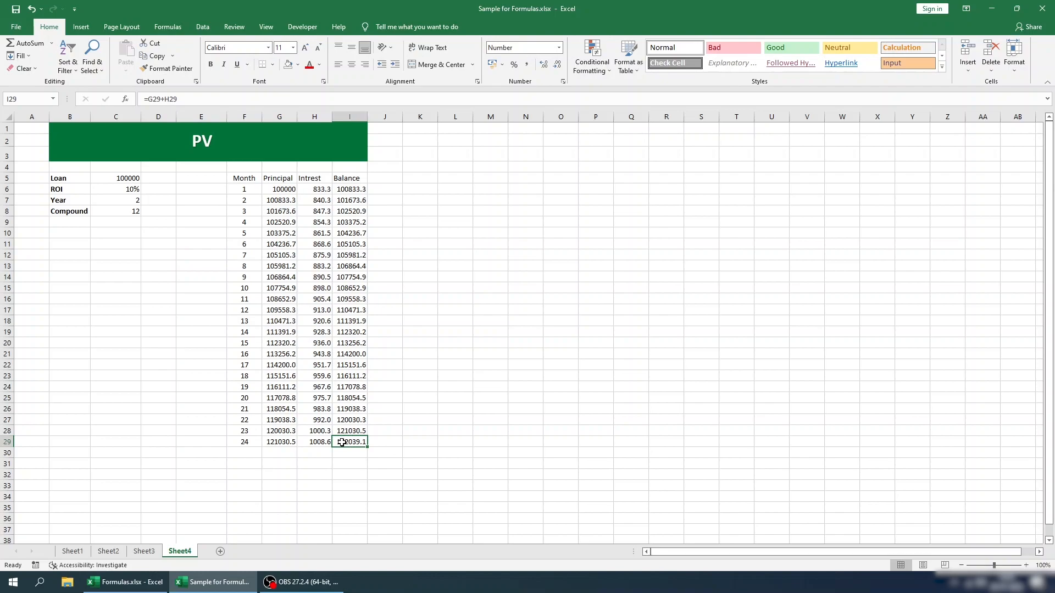
{"action": "left_click", "coordinate": [128, 179]}
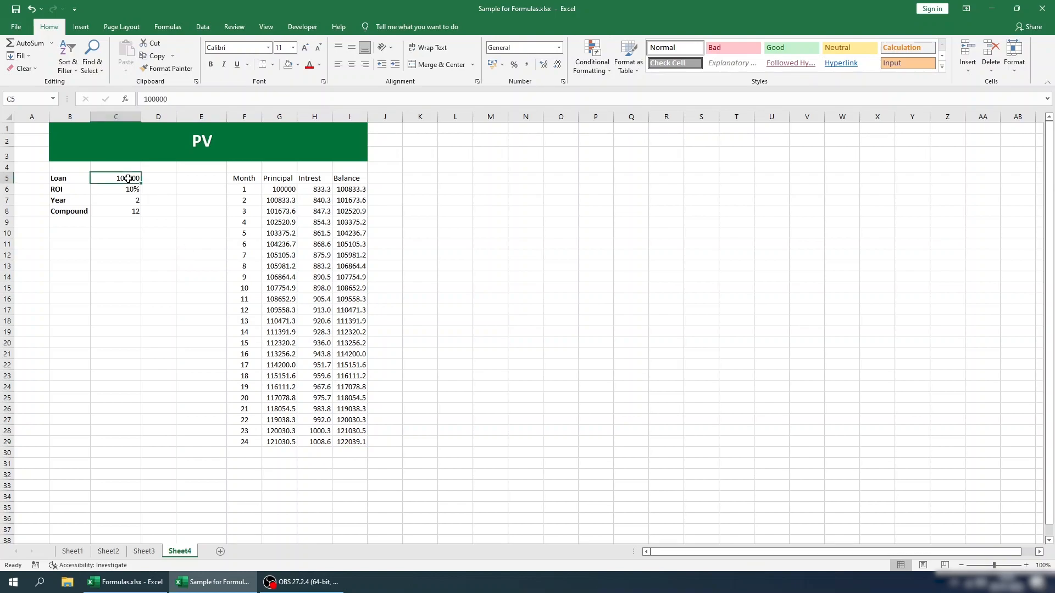
{"action": "left_click", "coordinate": [353, 445]}
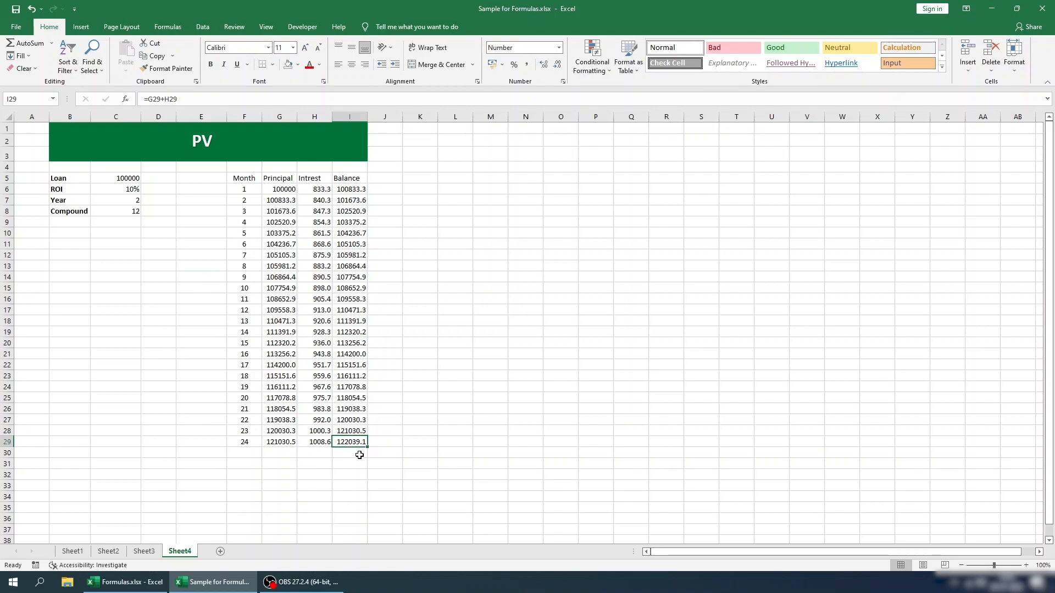
{"action": "left_click", "coordinate": [350, 446]}
Step: Start a PV formula in C11 with the monthly rate C6/C8 as its first argument
{"action": "left_click", "coordinate": [110, 246]}
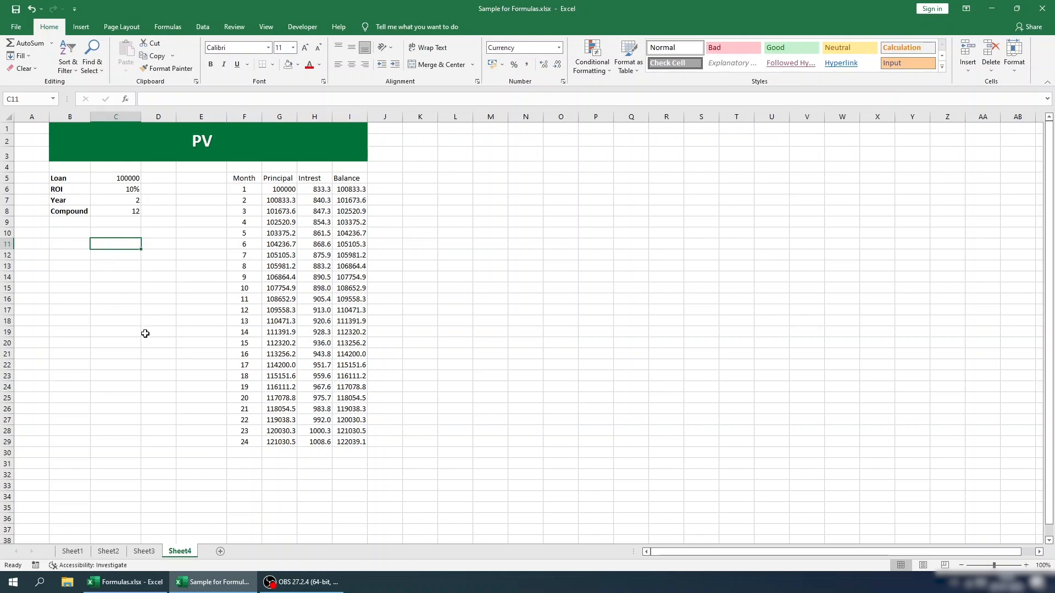
{"action": "type", "text": "=pv"}
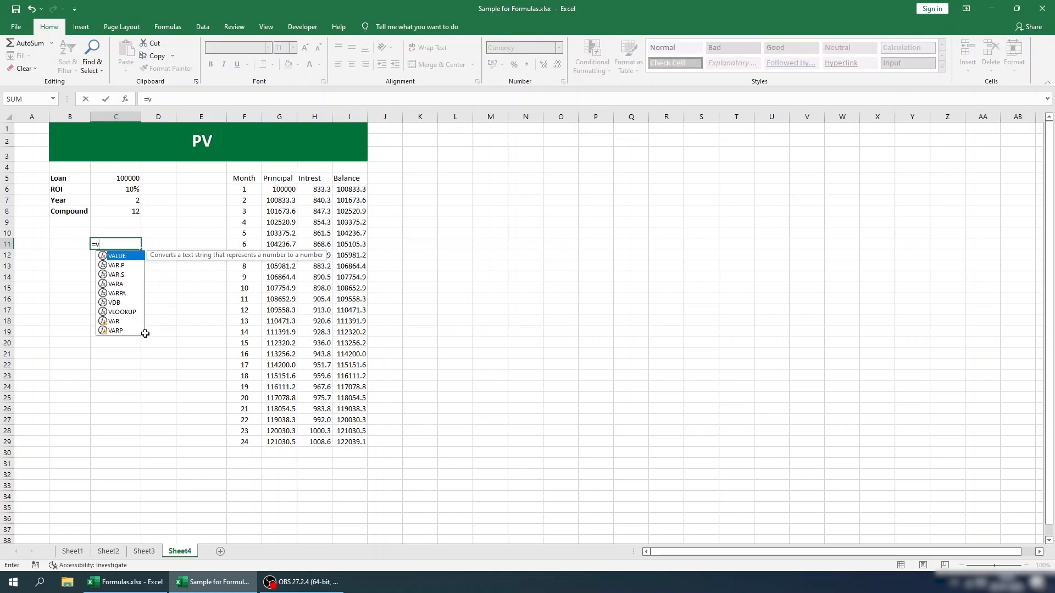
{"action": "key", "text": "Tab"}
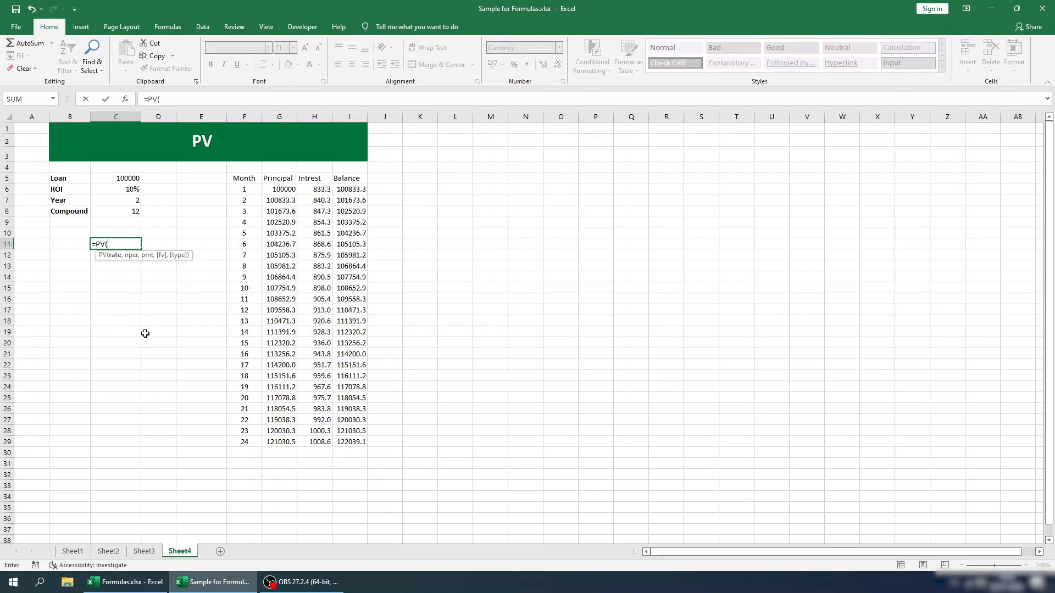
{"action": "left_click", "coordinate": [130, 188]}
{"action": "type", "text": "*"}
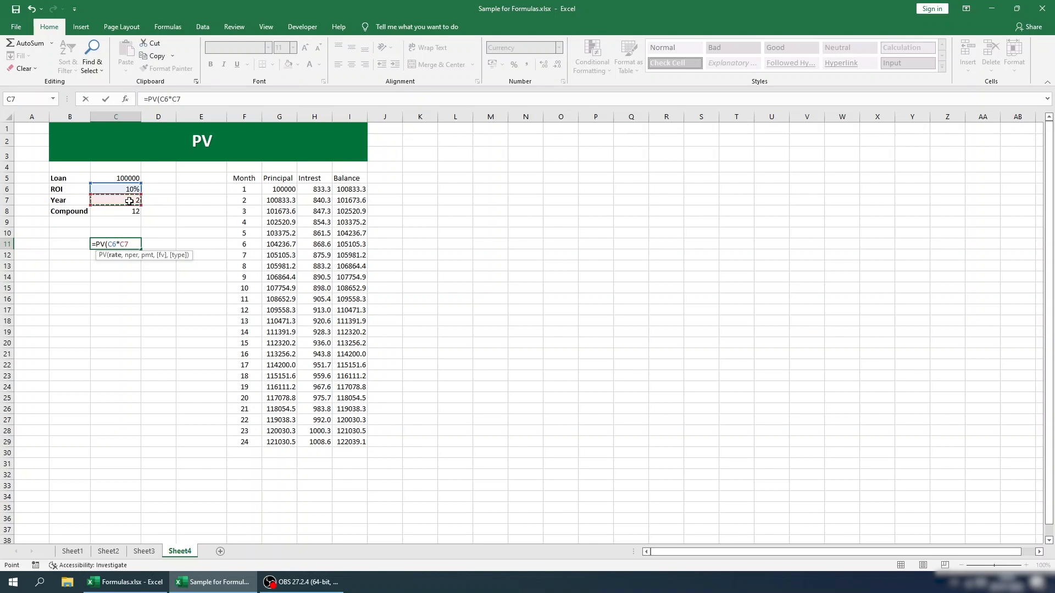
{"action": "left_click", "coordinate": [128, 211]}
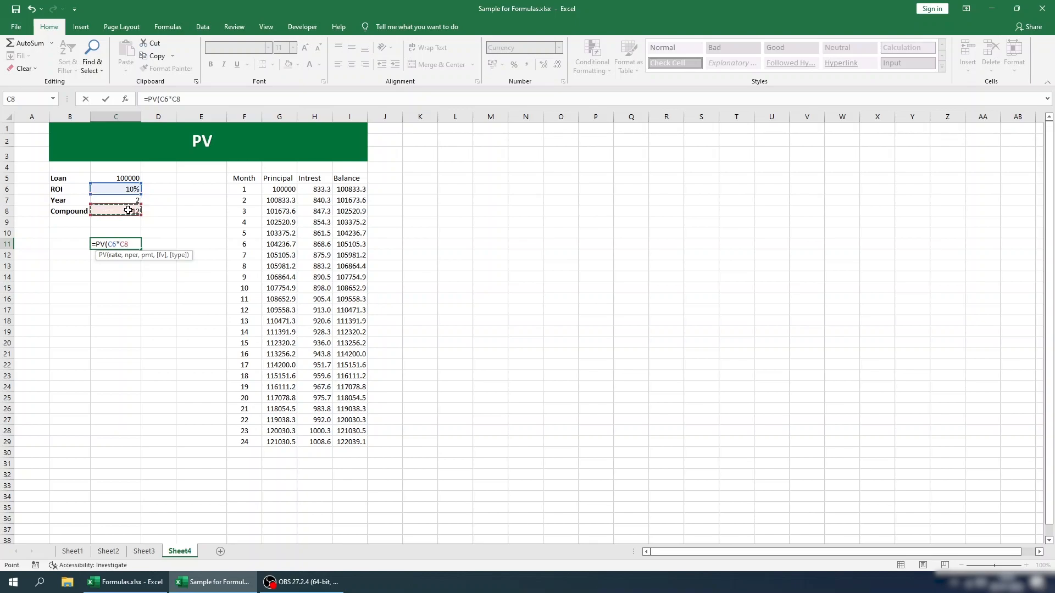
{"action": "left_click", "coordinate": [117, 246]}
{"action": "key", "text": "BackSpace"}
{"action": "type", "text": "/C8,"}
Step: Add C7*C8 as the number of periods and 0 as the payment to the PV formula in C11
{"action": "left_click", "coordinate": [129, 198]}
{"action": "type", "text": "*"}
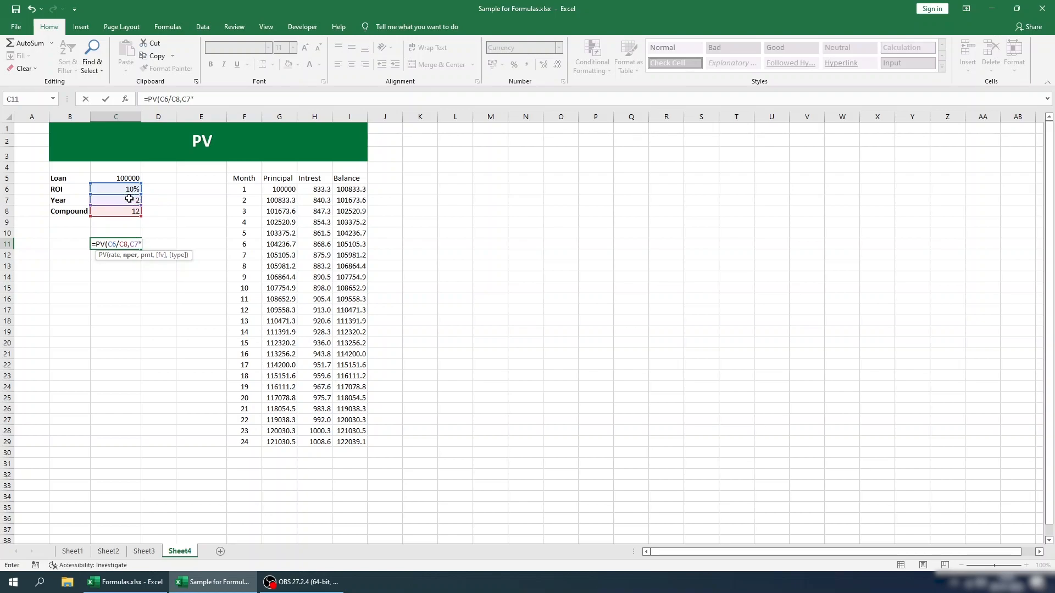
{"action": "left_click", "coordinate": [115, 212]}
{"action": "type", "text": ","}
{"action": "type", "text": "0,"}
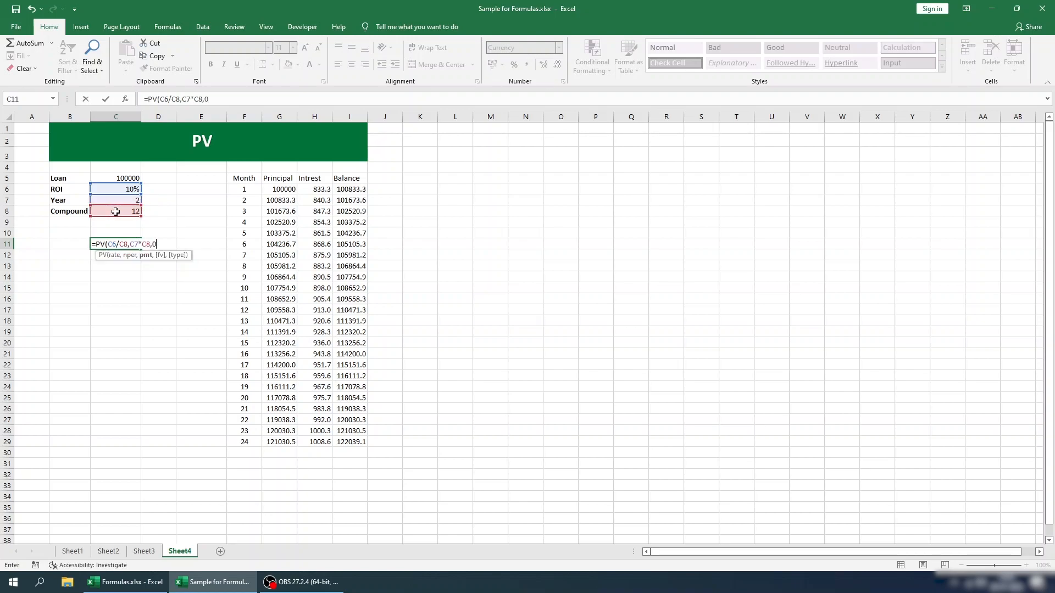
Step: Complete the PV formula in C11 with I29 as future value and 0 as type, and compare its result with the loan in C5
{"action": "left_click", "coordinate": [355, 444]}
{"action": "type", "text": ",0"}
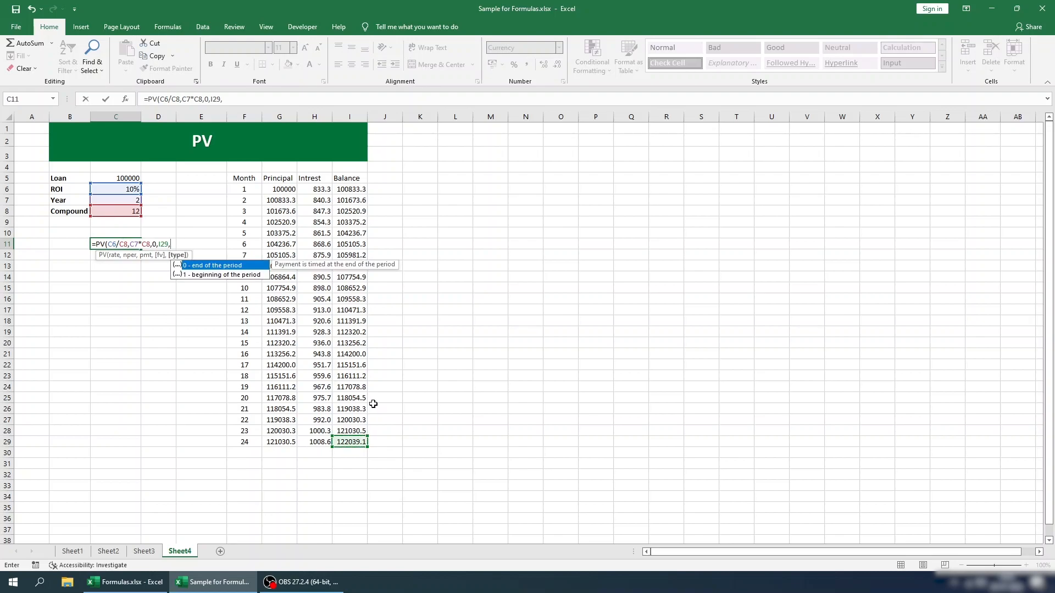
{"action": "key", "text": "Return"}
{"action": "key", "text": "Up"}
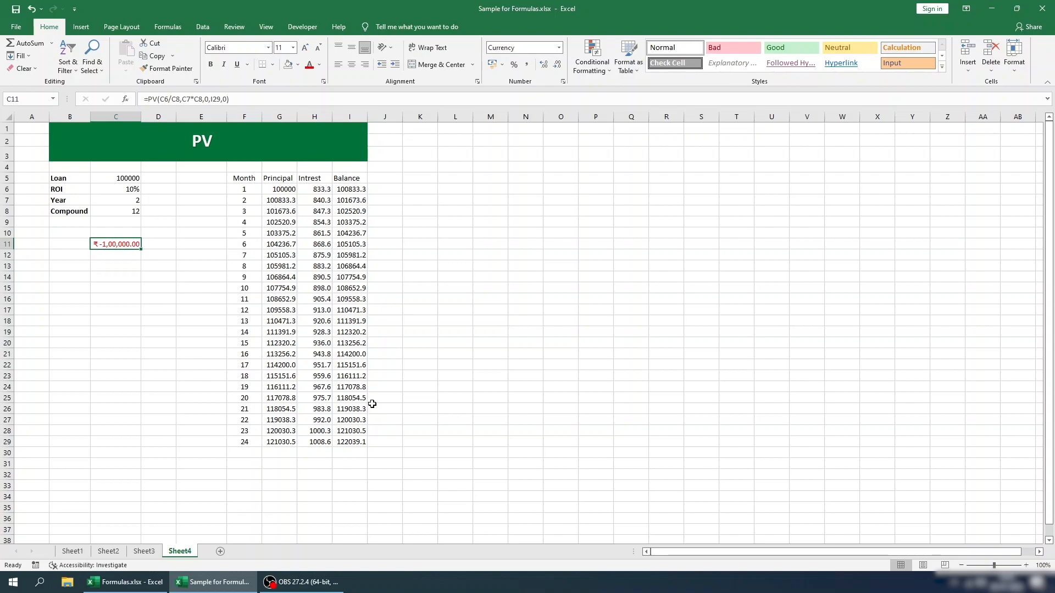
{"action": "left_click", "coordinate": [133, 180], "text": "ctrl"}
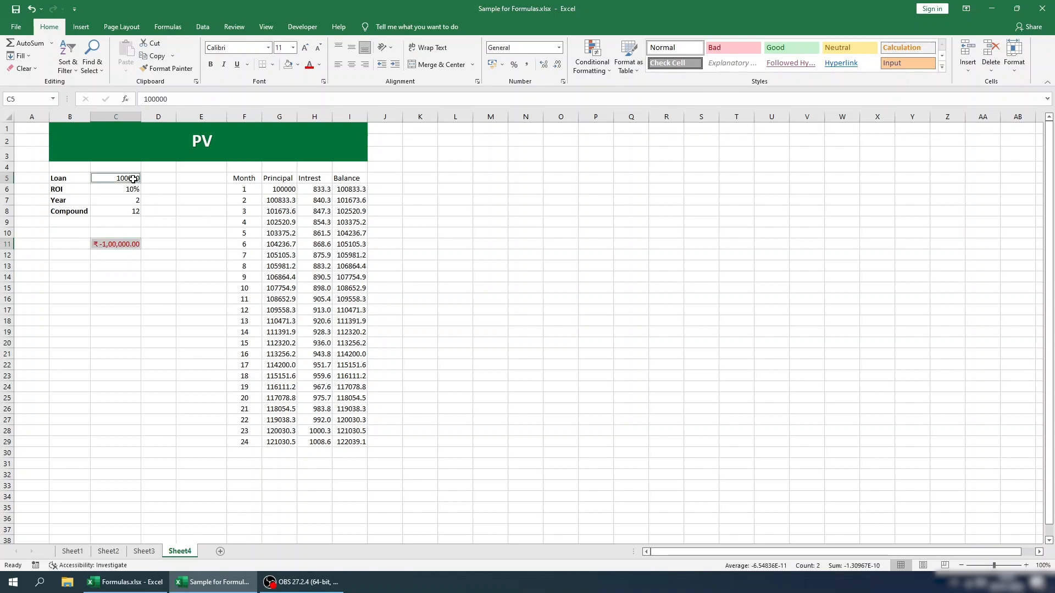